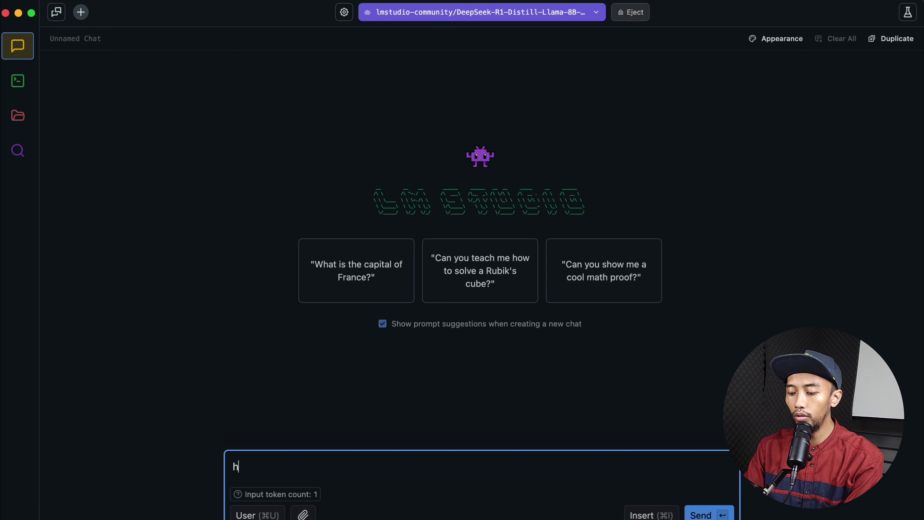
# - Complete the chat message "how are you?" and send it to the DeepSeek R1 model
pyautogui.write('are you?')
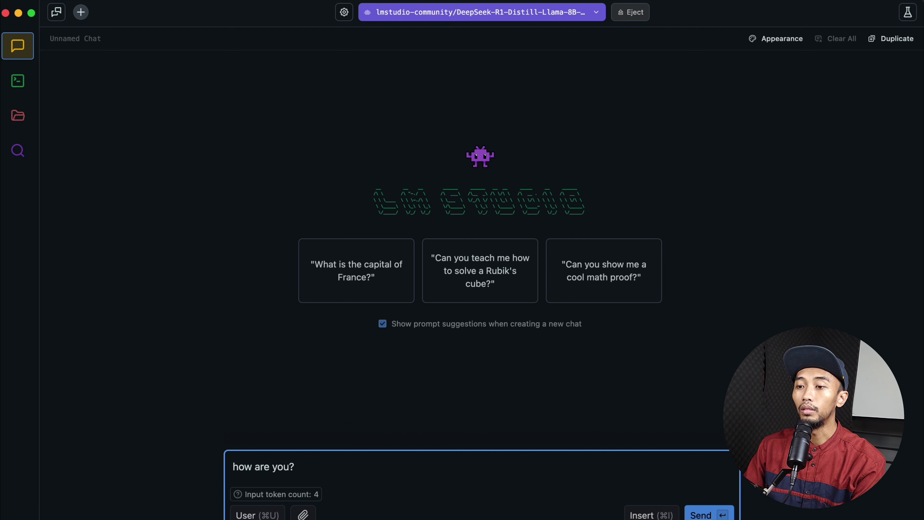
pyautogui.press('Return')
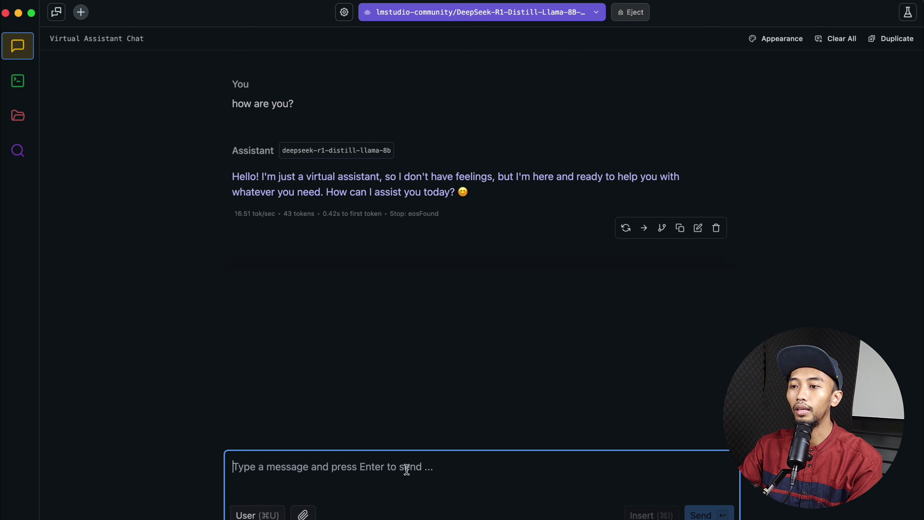
# - Ask the model "can you speak indonesia?" in the same chat
pyautogui.write('can y')
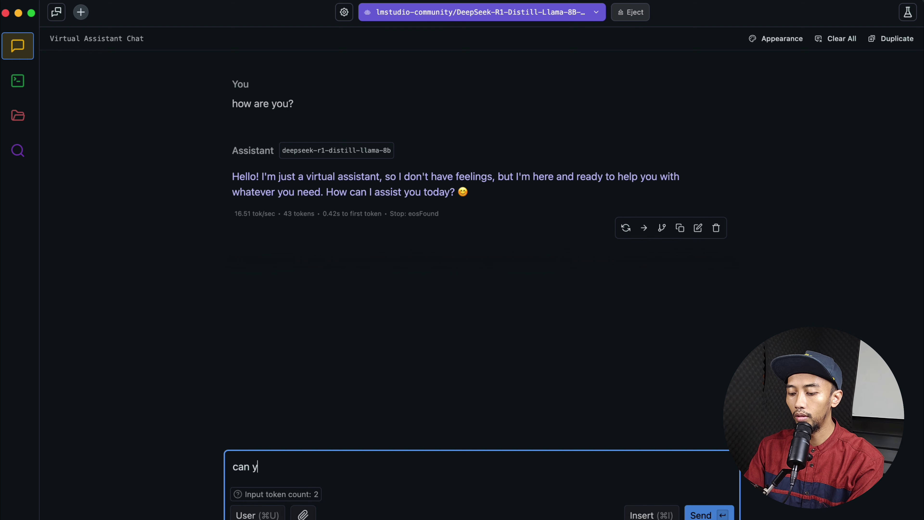
pyautogui.write('ou spe')
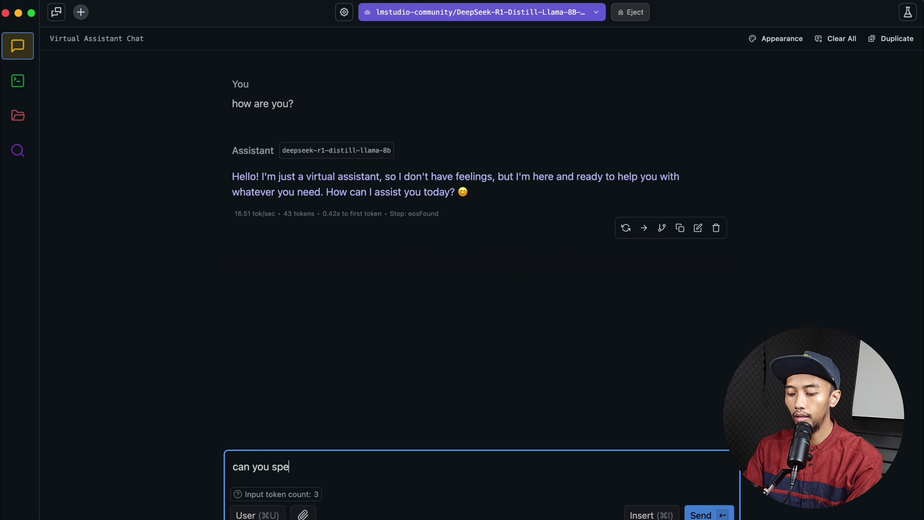
pyautogui.write('ak indonesia?')
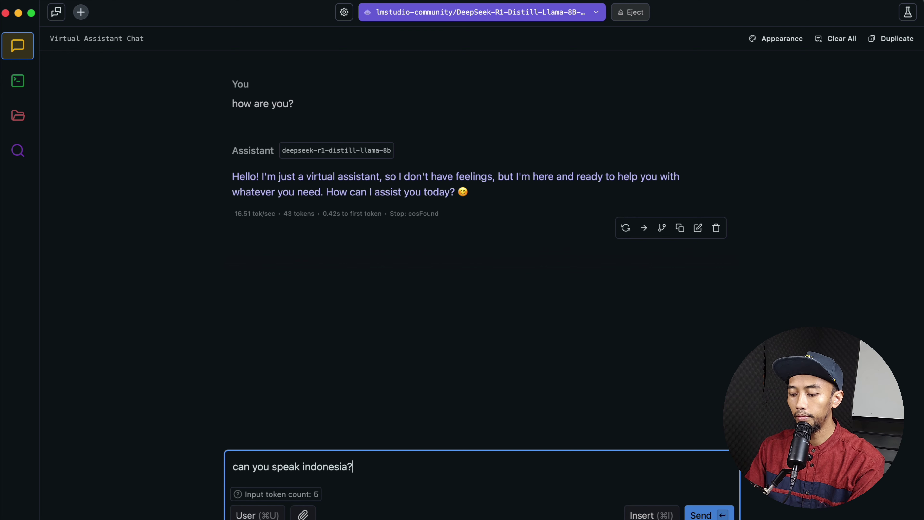
pyautogui.press('Return')
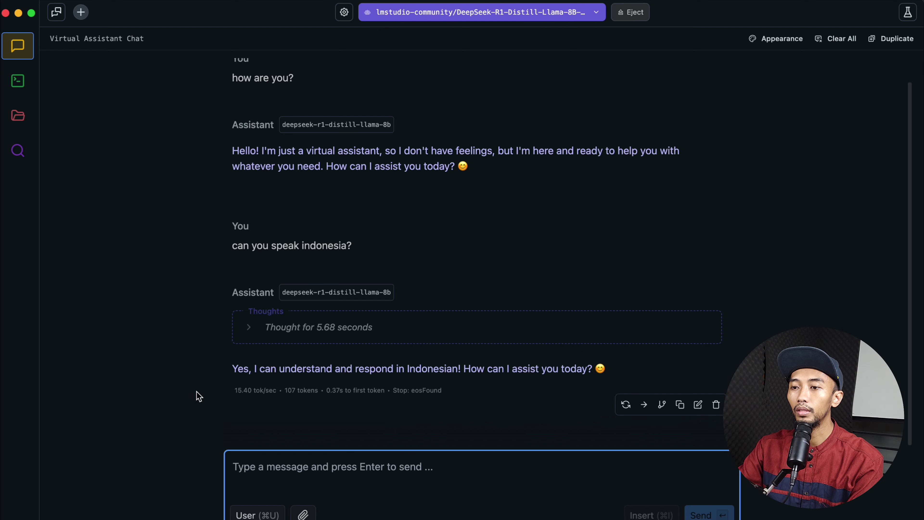
# - Send the model the instruction "please answer in indonesia"
pyautogui.write('please')
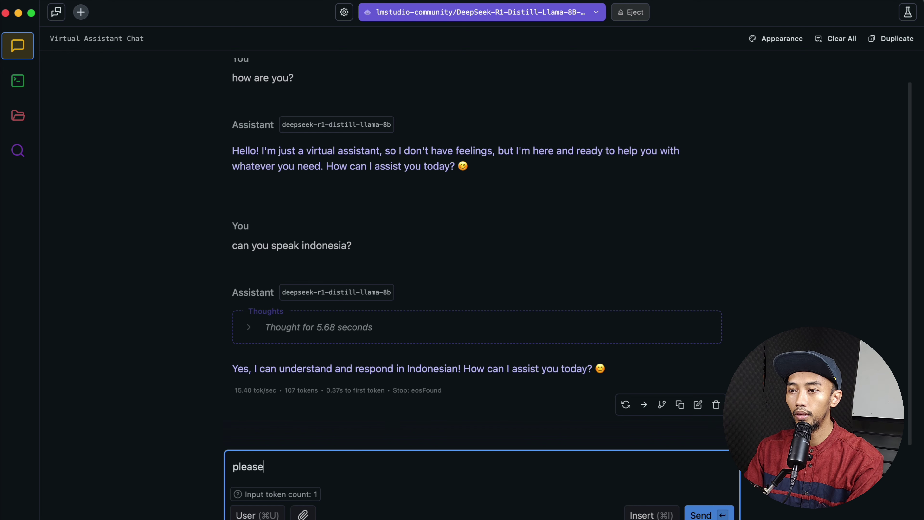
pyautogui.press('BackSpace')
pyautogui.write('e a')
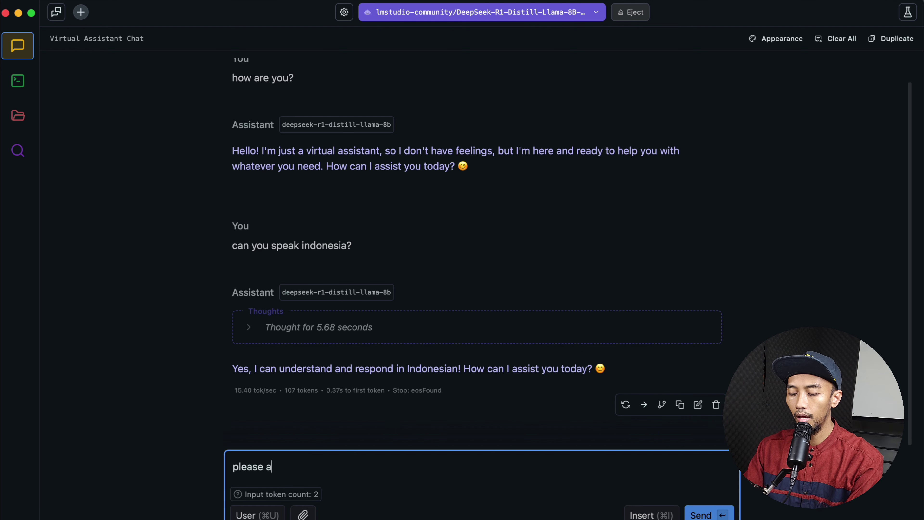
pyautogui.write('nswer in')
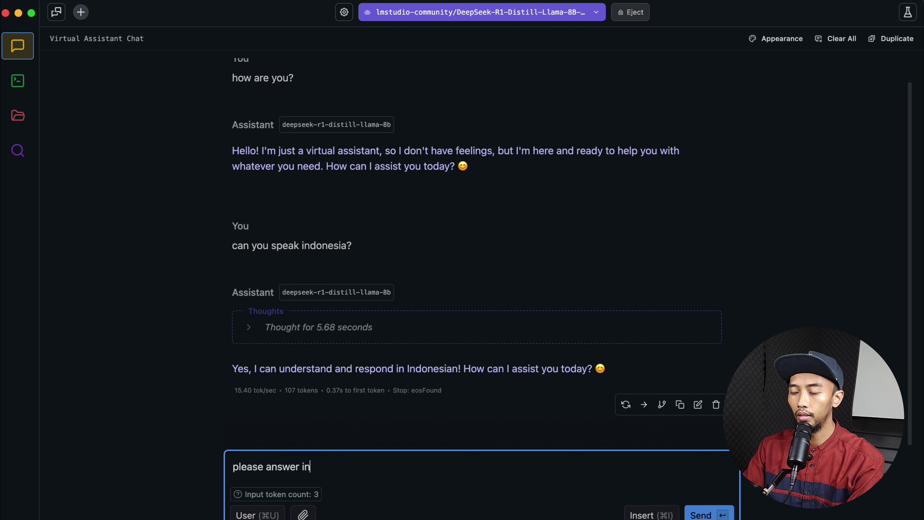
pyautogui.write(' indonj')
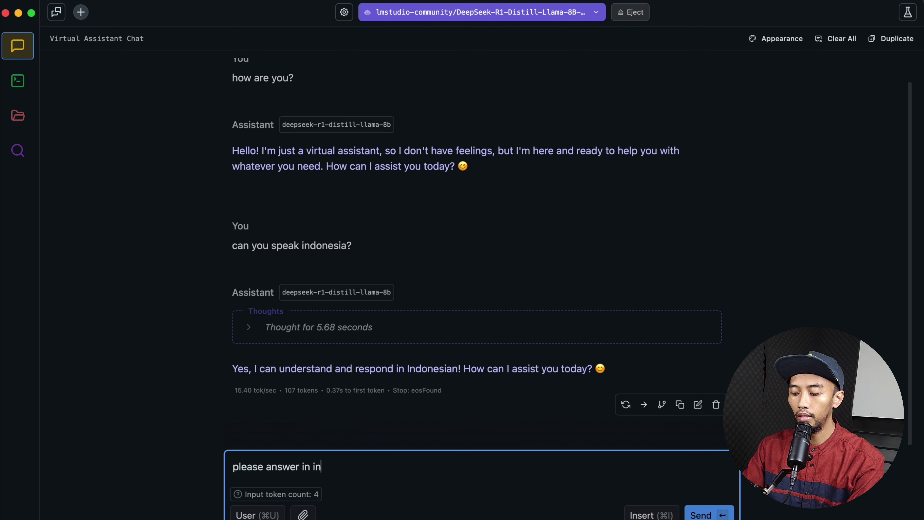
pyautogui.press('BackSpace')
pyautogui.press('BackSpace')
pyautogui.write('nesia')
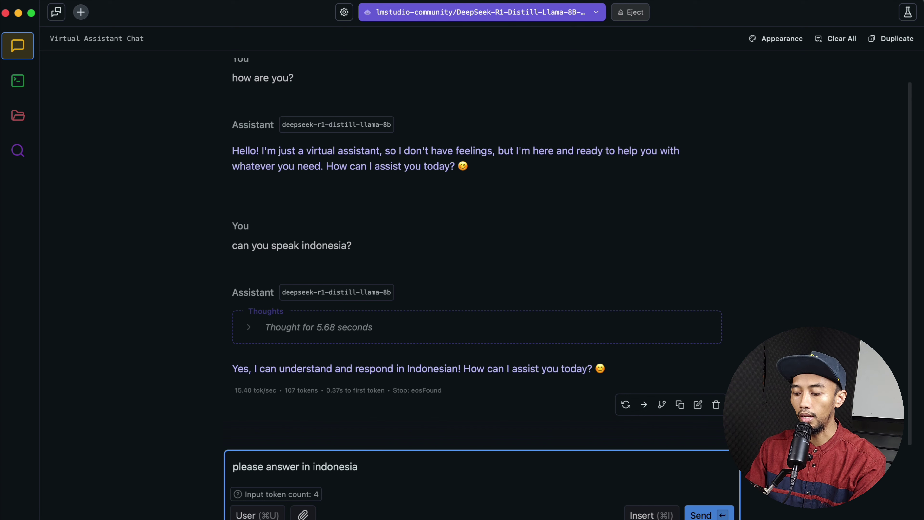
pyautogui.press('Return')
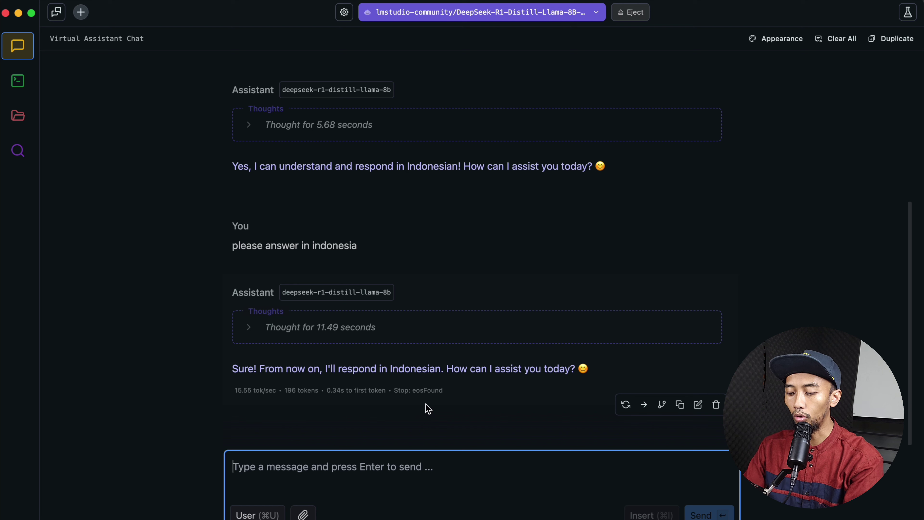
# - Ask the model in Indonesian "siapa kamu?"
pyautogui.write('siap')
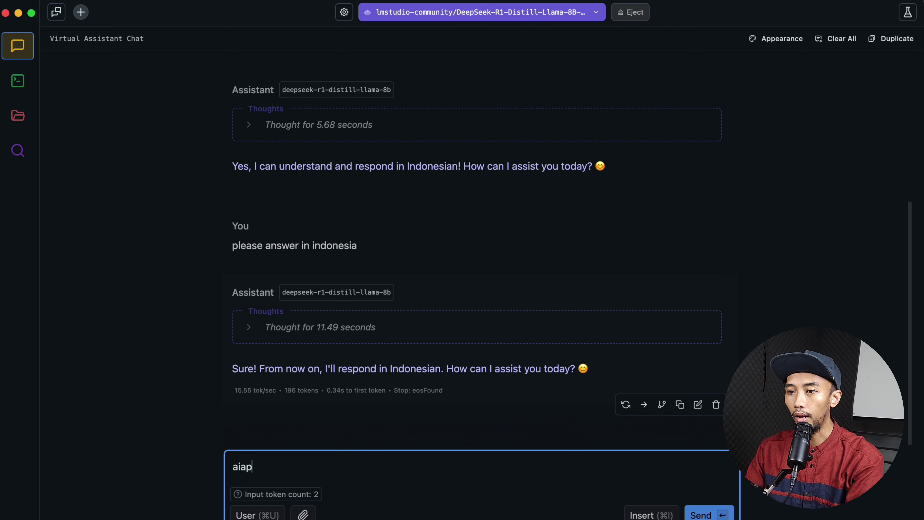
pyautogui.press('BackSpace')
pyautogui.press('BackSpace')
pyautogui.press('BackSpace')
pyautogui.press('BackSpace')
pyautogui.write('siapa ')
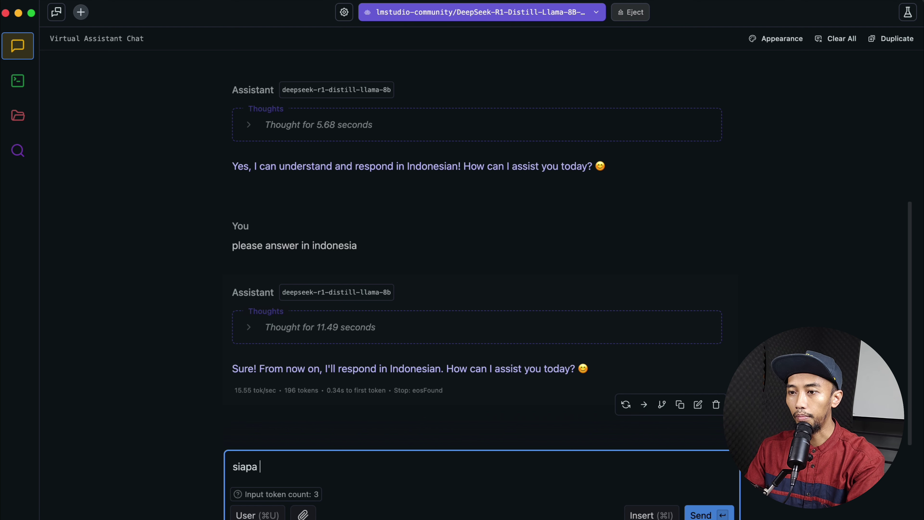
pyautogui.write('kamu?')
pyautogui.press('Return')
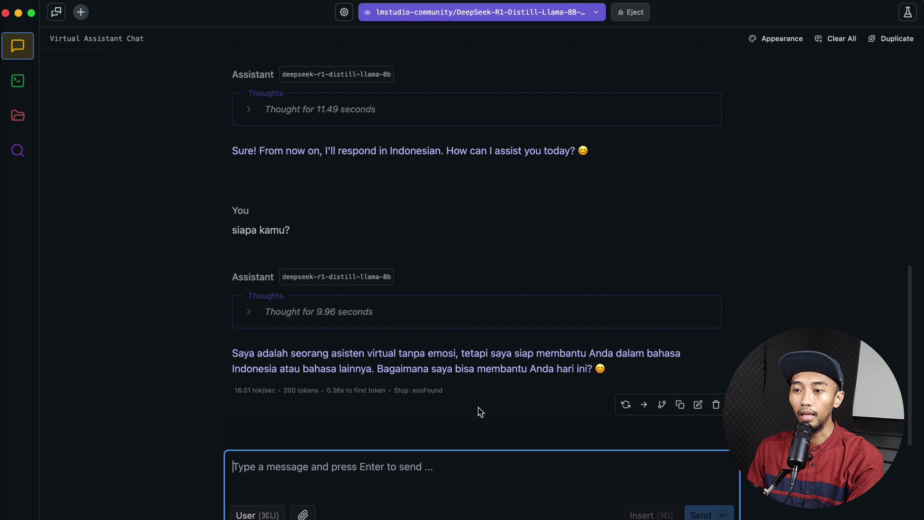
pyautogui.write('bagai')
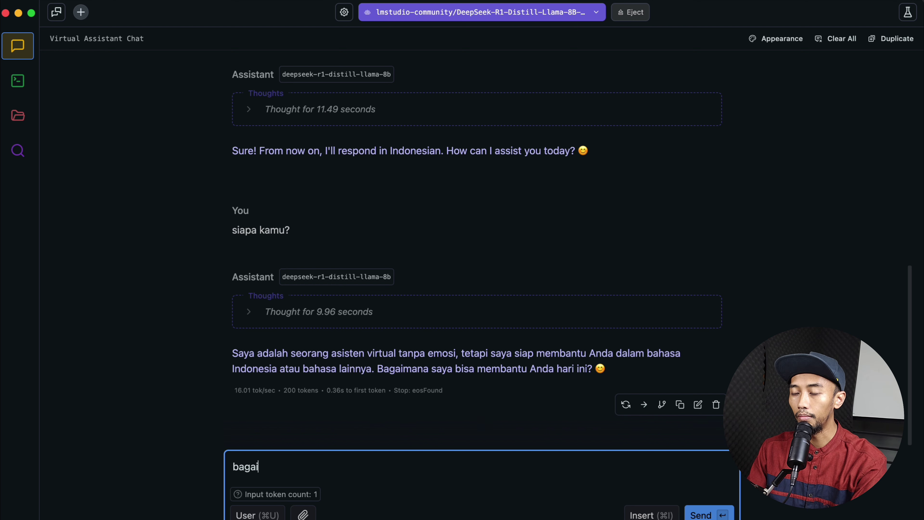
pyautogui.write('mana')
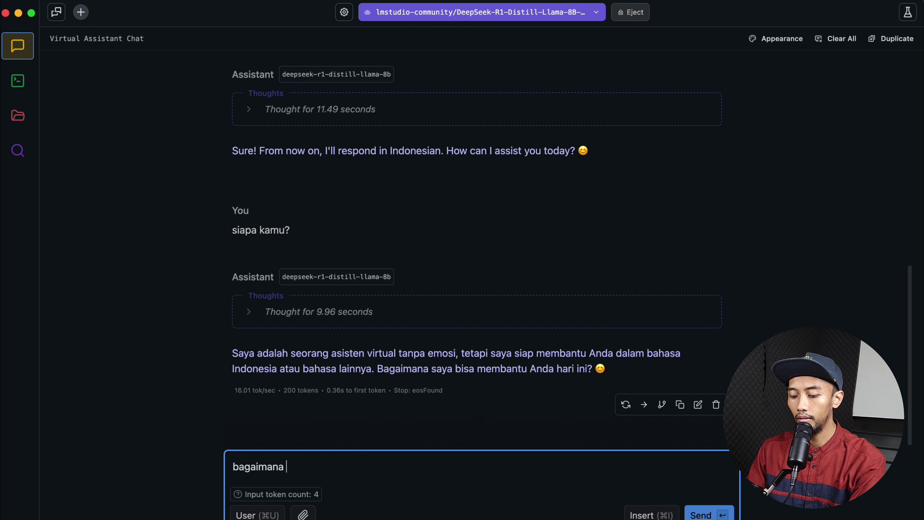
pyautogui.press('super+a')
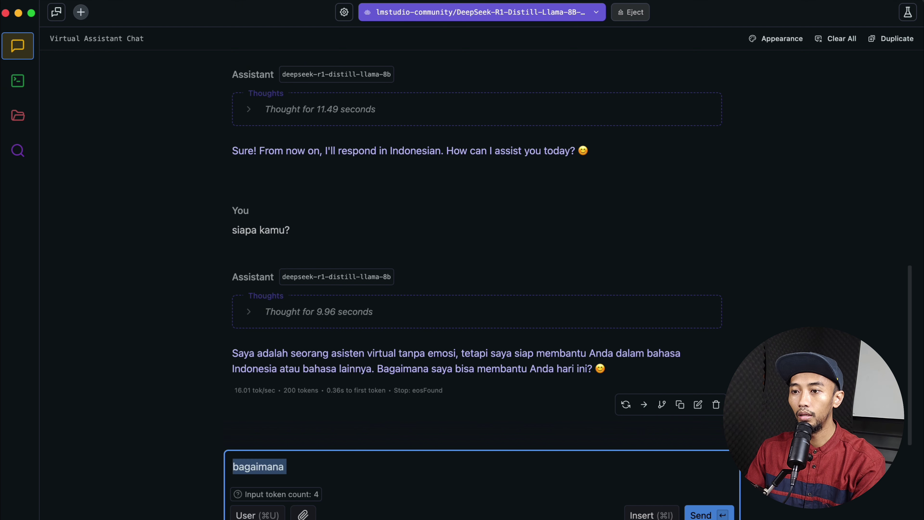
pyautogui.press('BackSpace')
# - Send the model the request "berikan saya ide tentang artikel teknologi"
pyautogui.write('beri')
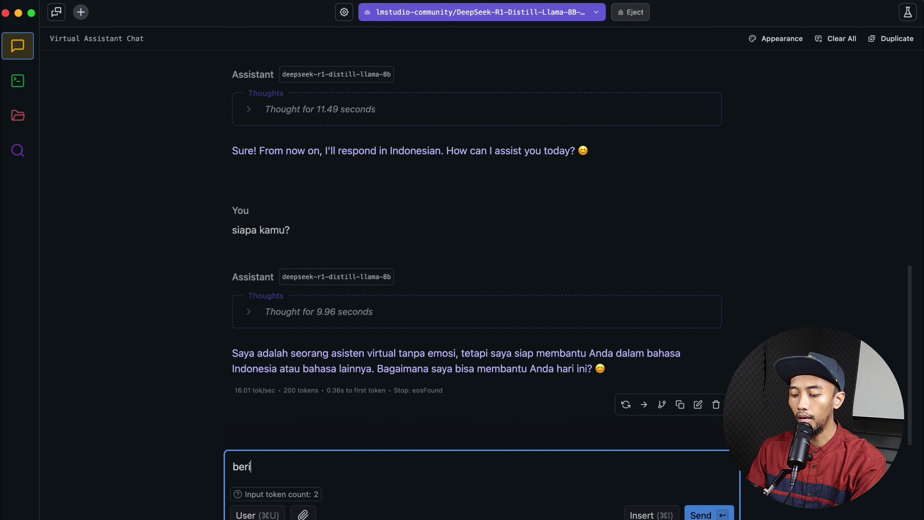
pyautogui.write('kan saya ')
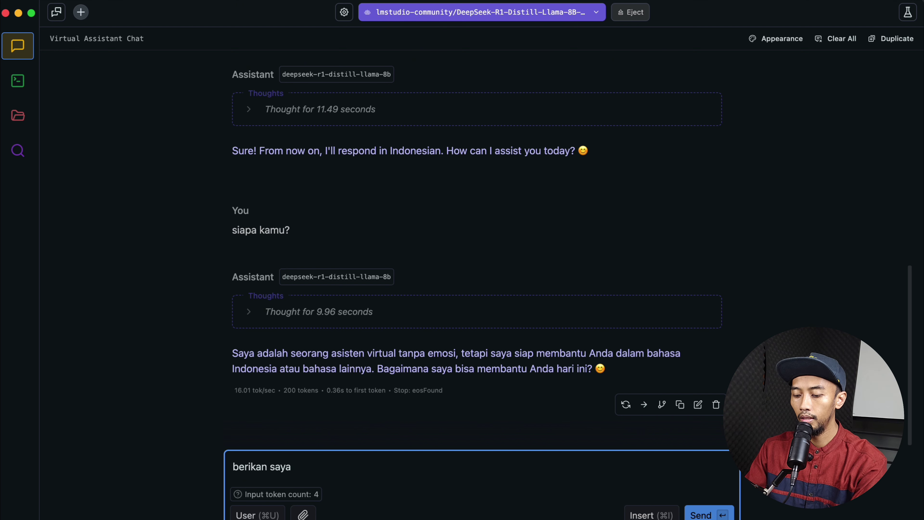
pyautogui.write('ide tenta')
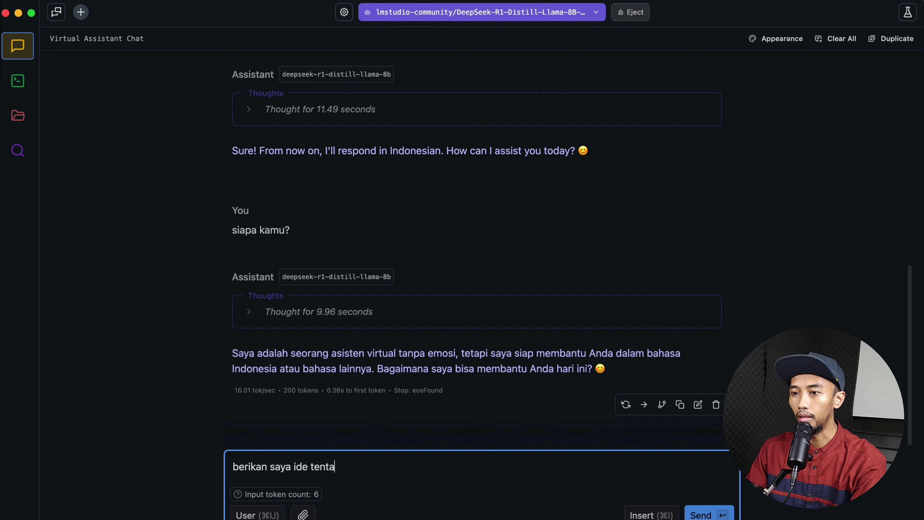
pyautogui.write('ng artikel')
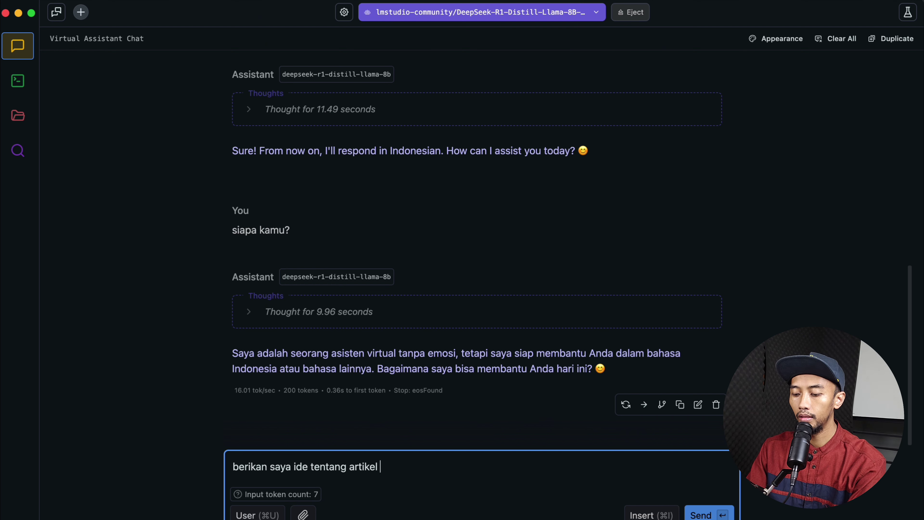
pyautogui.write(' teknolkogi')
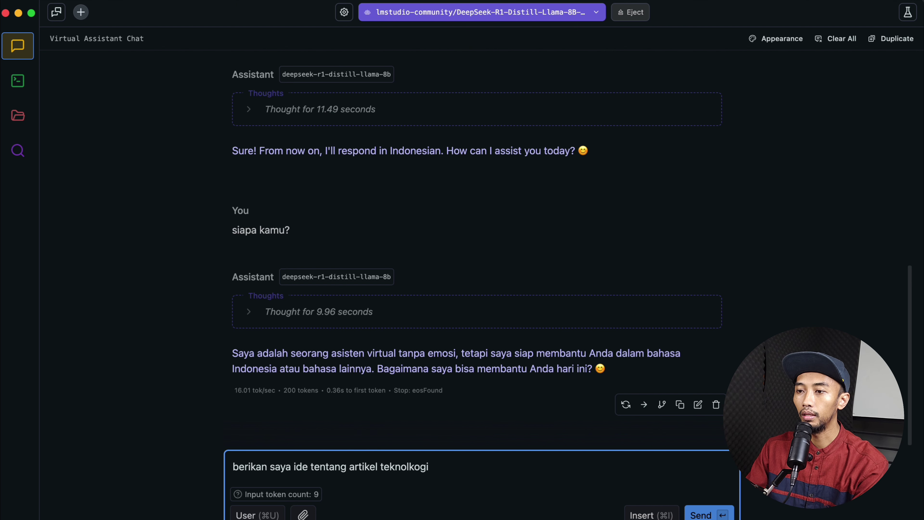
pyautogui.press('BackSpace')
pyautogui.press('BackSpace')
pyautogui.press('BackSpace')
pyautogui.press('BackSpace')
pyautogui.press('BackSpace')
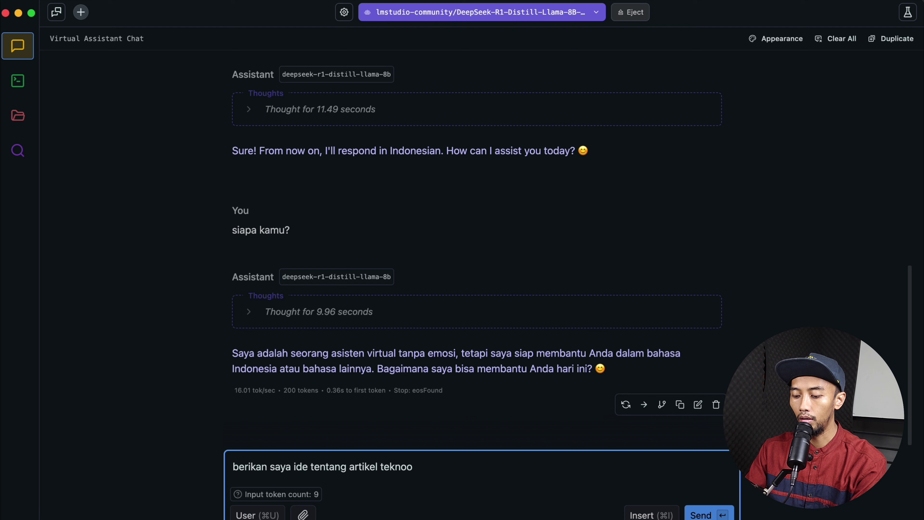
pyautogui.write('logi')
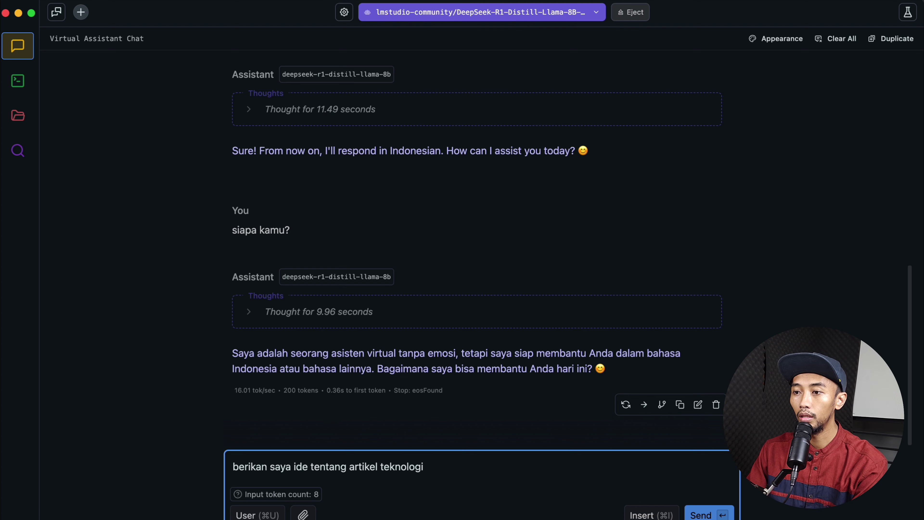
pyautogui.press('Return')
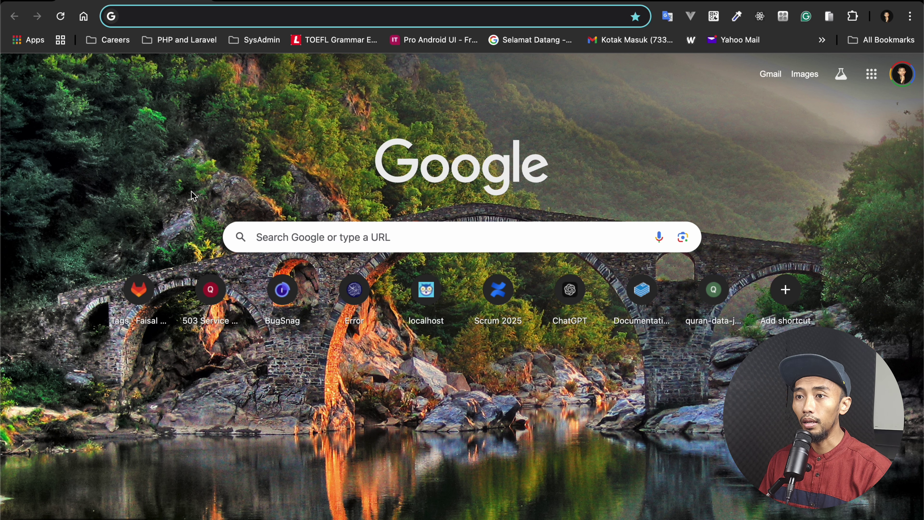
# - Open the LM Studio website at lmstudio.ai in the Chrome browser
pyautogui.write('lmstud')
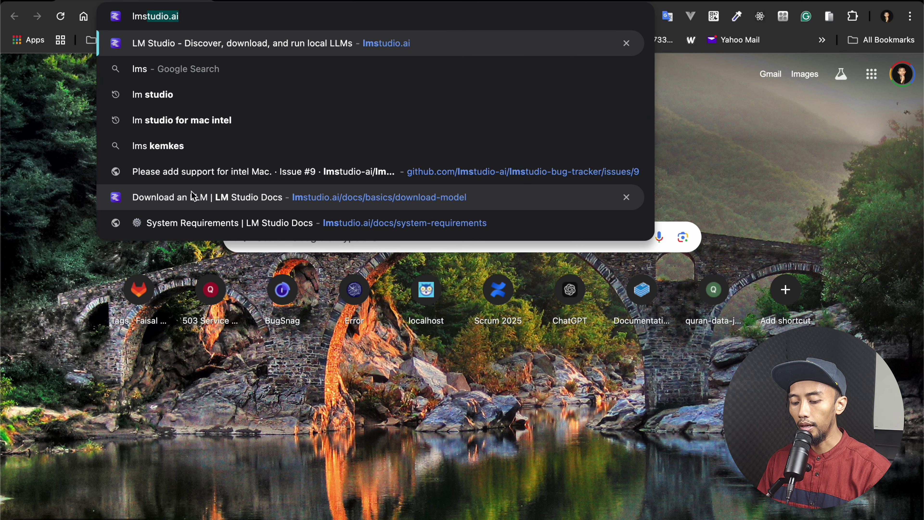
pyautogui.write('io')
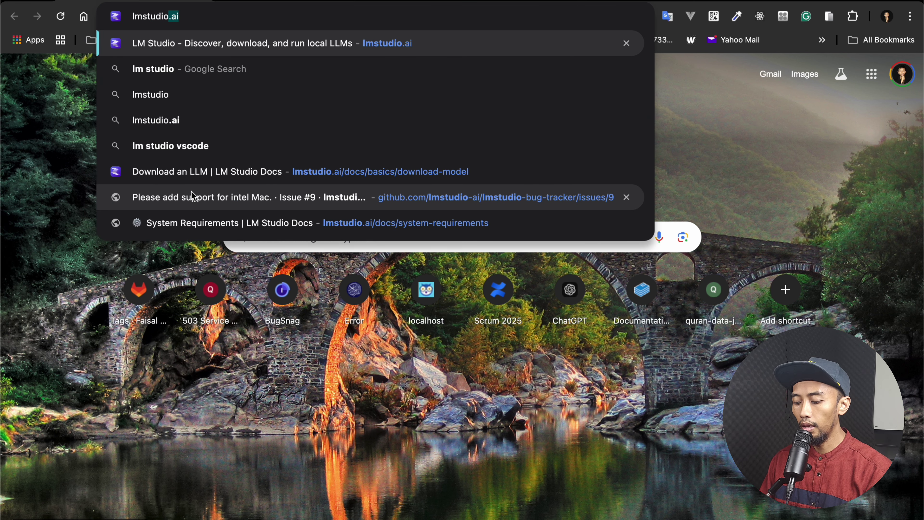
pyautogui.press('Return')
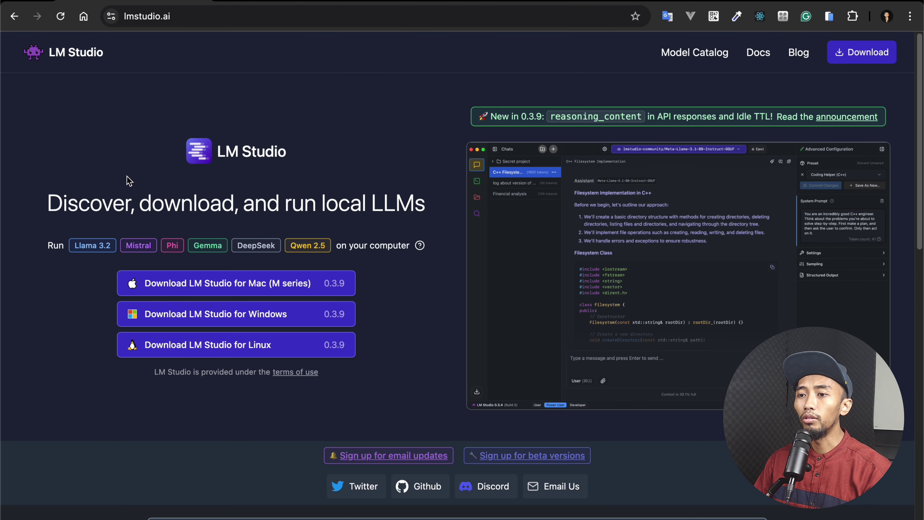
# - Start downloading LM Studio 0.3.9 for Mac (M series) and cancel that download in the recent download history
pyautogui.scroll(-3, 89, 286)
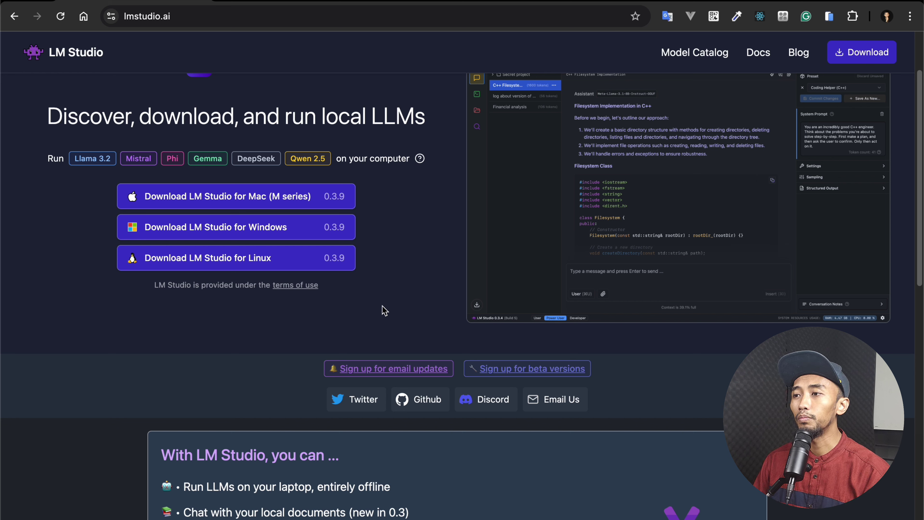
pyautogui.click(243, 198)
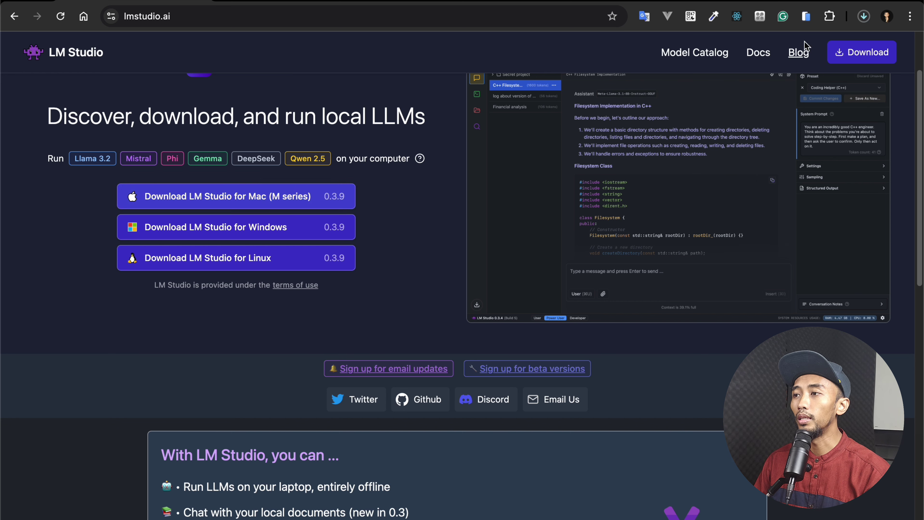
pyautogui.click(866, 18)
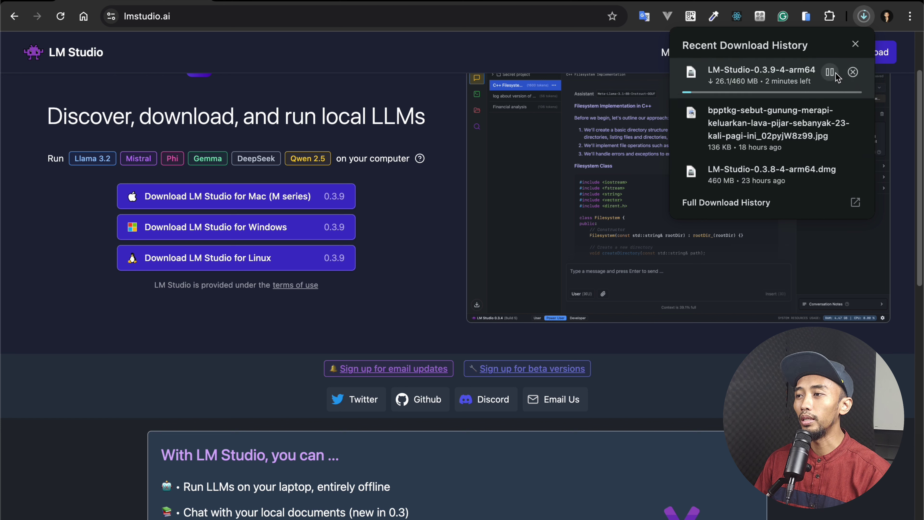
pyautogui.click(852, 73)
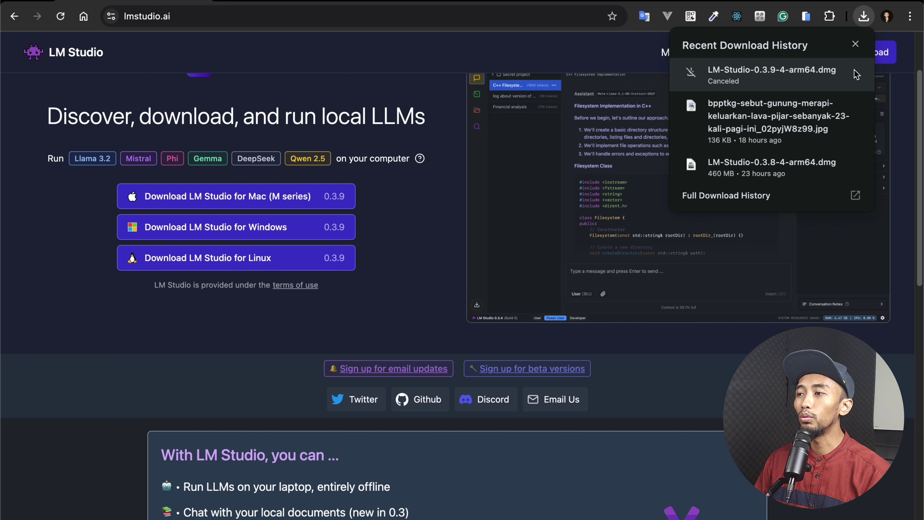
pyautogui.click(608, 51)
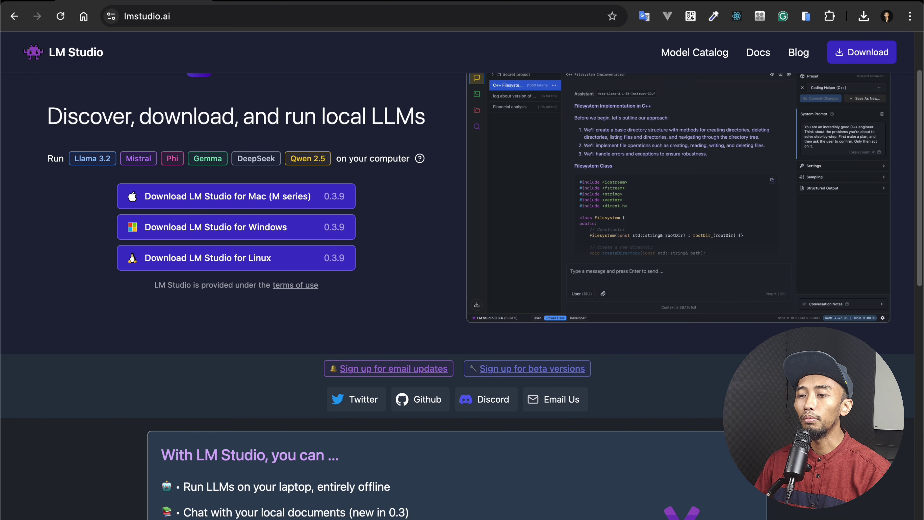
# - Locate the LM-Studio-0.3.8-4-arm64.dmg installer in the Downloads folder in Finder, and close the Finder window
pyautogui.click(87, 510)
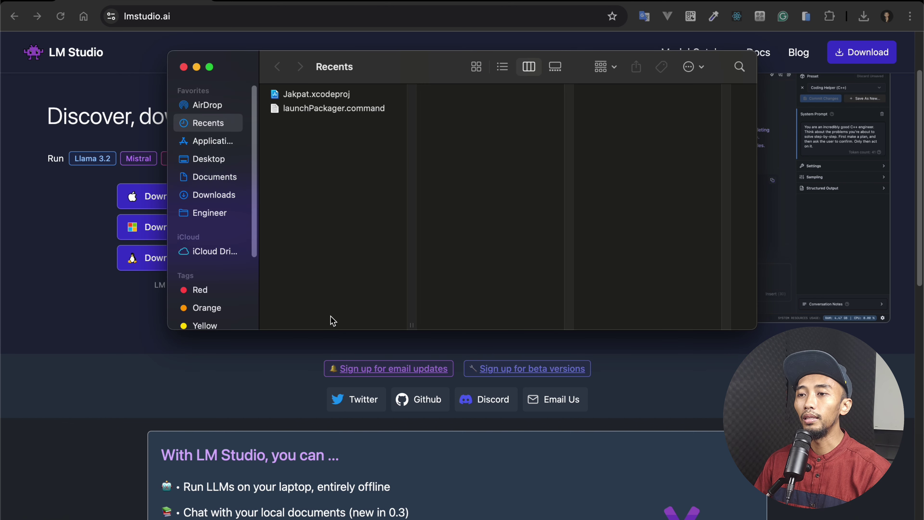
pyautogui.click(216, 196)
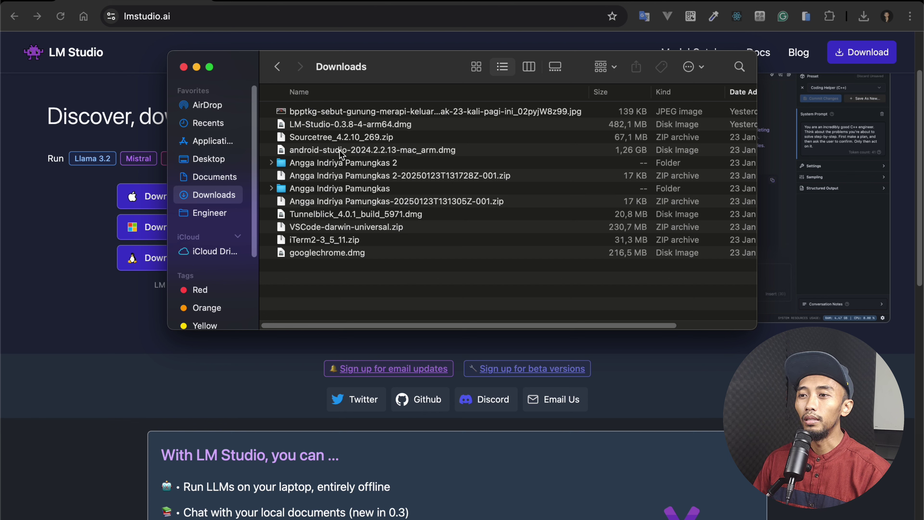
pyautogui.click(329, 125)
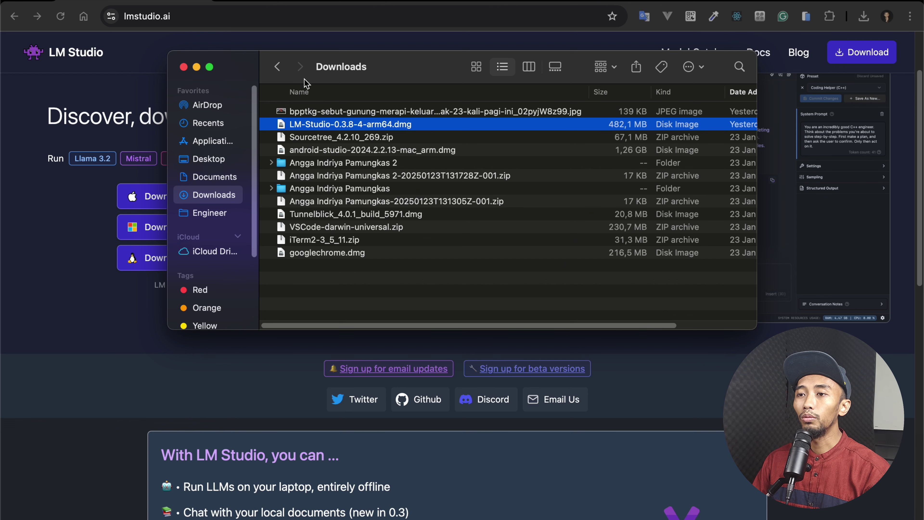
pyautogui.click(184, 67)
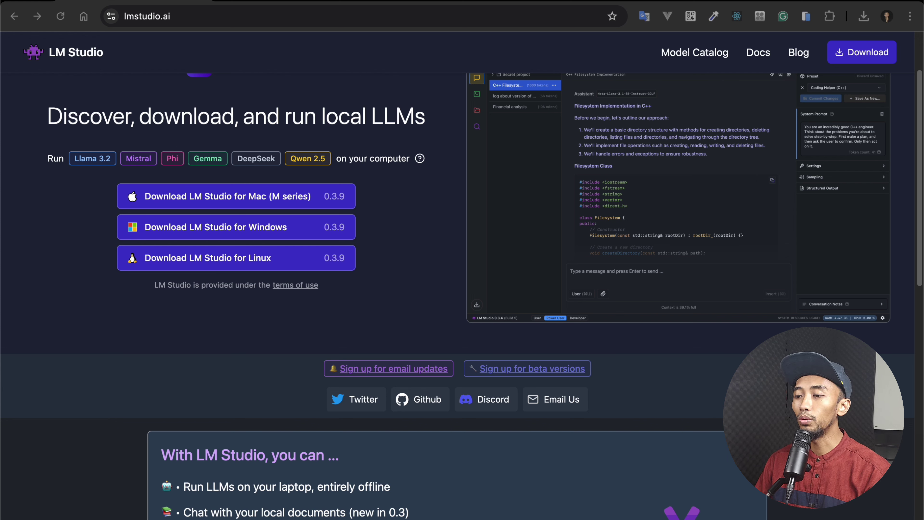
# - Switch to the LM Studio app and postpone the offered app update
pyautogui.moveTo(513, 518)
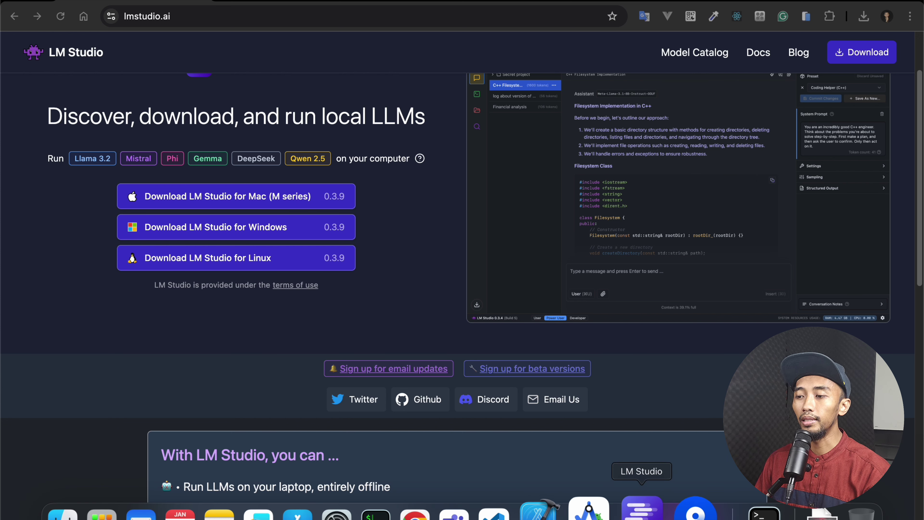
pyautogui.click(640, 510)
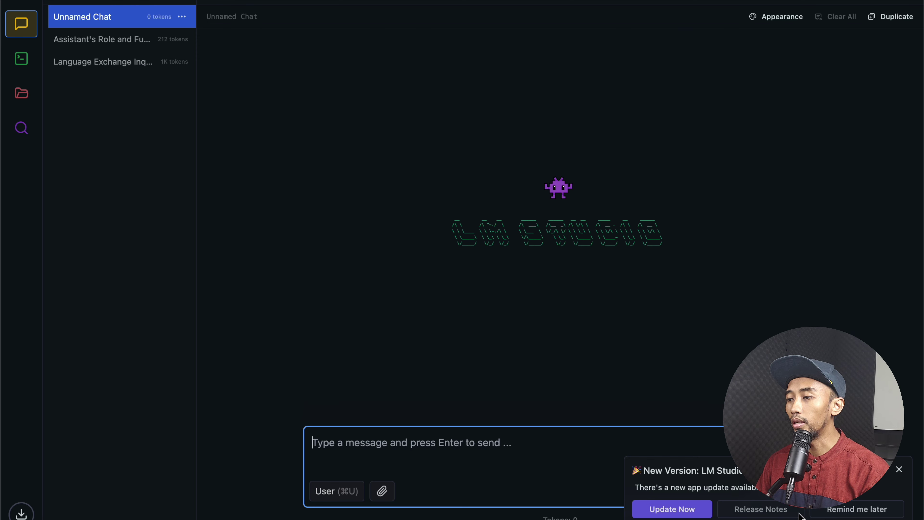
pyautogui.click(851, 513)
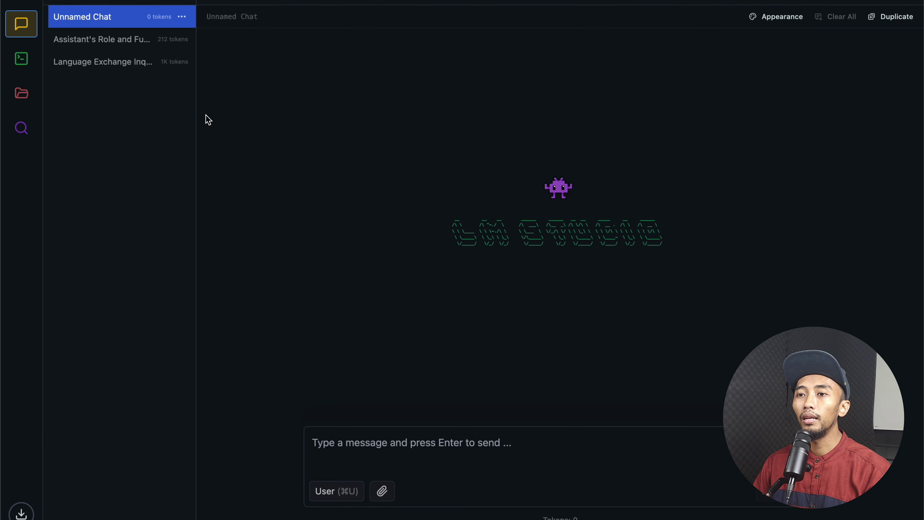
# - Search the downloadable models for "deepseek" and expand the full list of staff picks
pyautogui.click(22, 128)
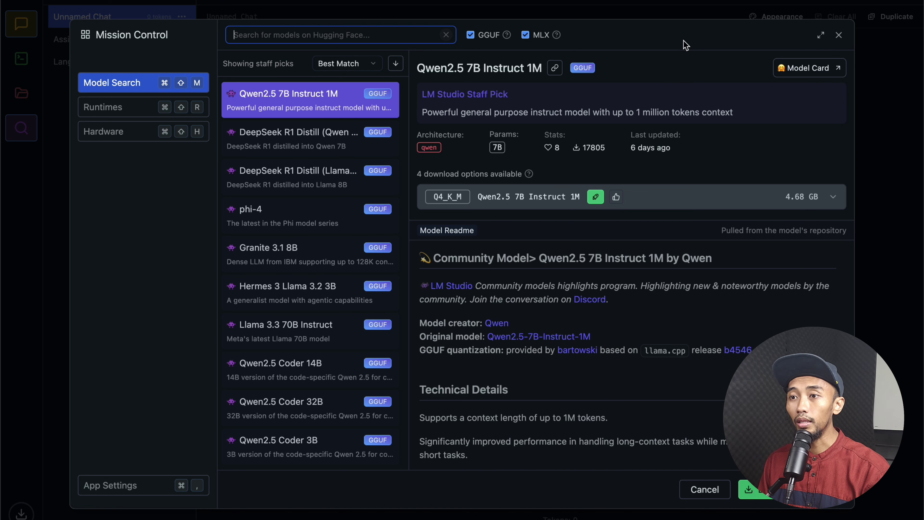
pyautogui.write('de')
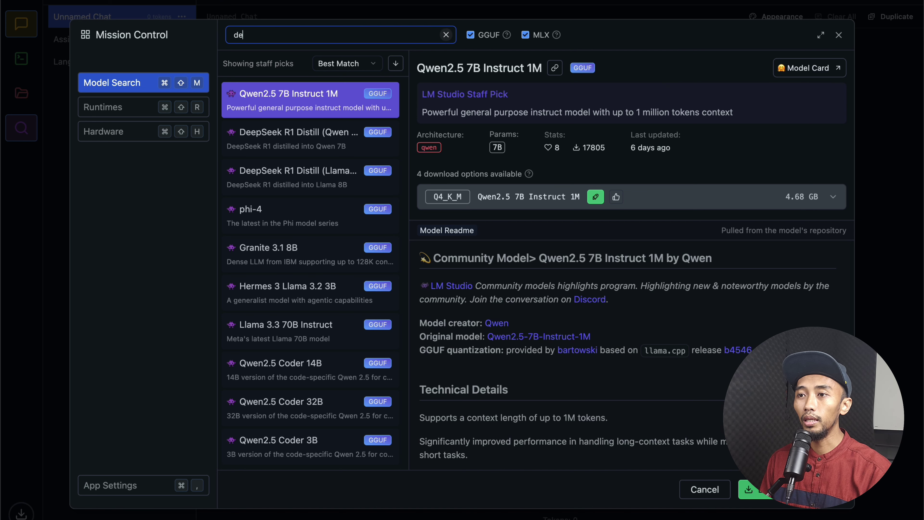
pyautogui.write('epseek')
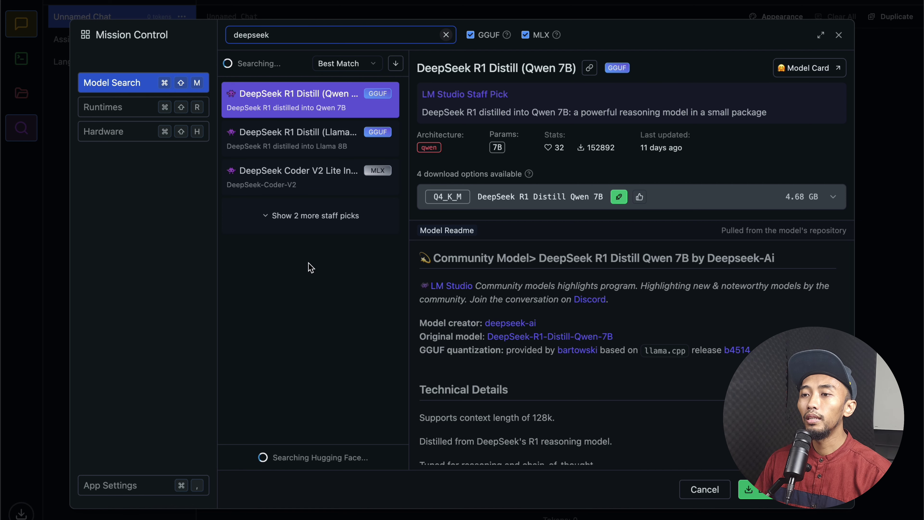
pyautogui.click(309, 219)
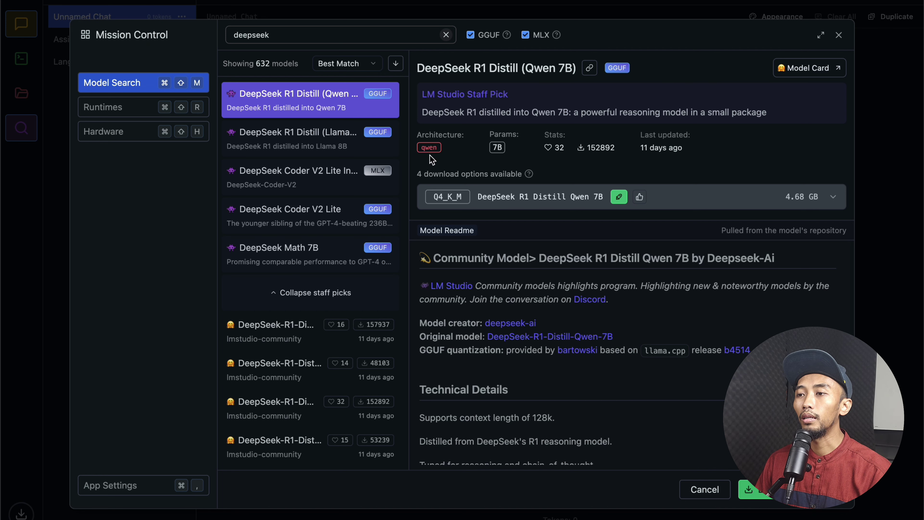
# - Compare the details of the DeepSeek R1 Distill Qwen 7B and Llama 8B models and both DeepSeek Coder V2 Lite models
pyautogui.click(316, 145)
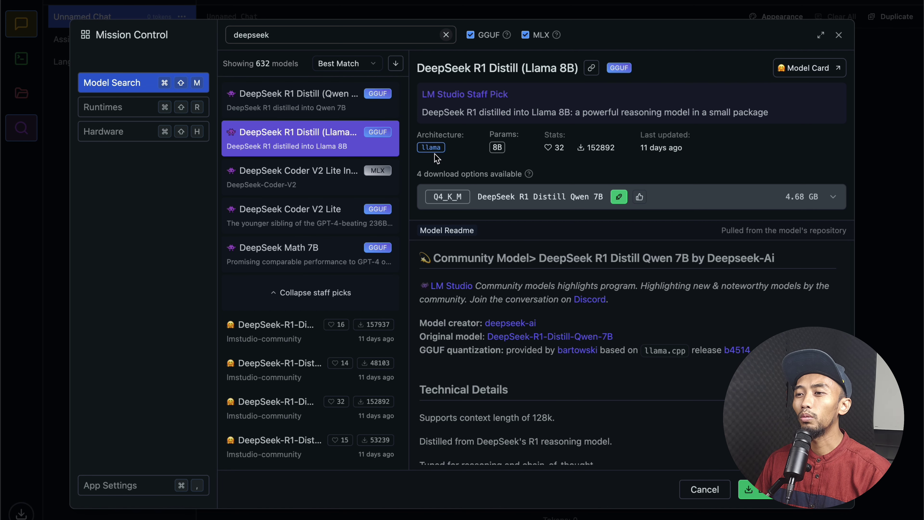
pyautogui.click(321, 107)
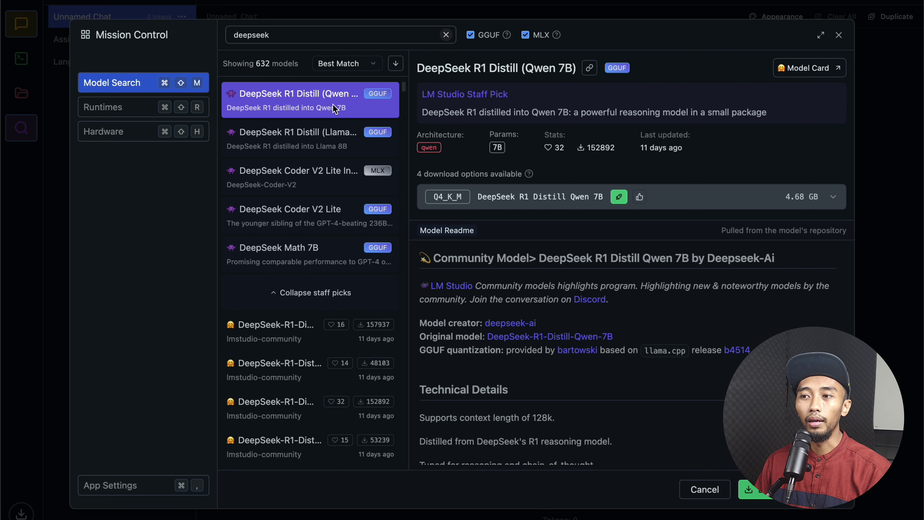
pyautogui.click(329, 138)
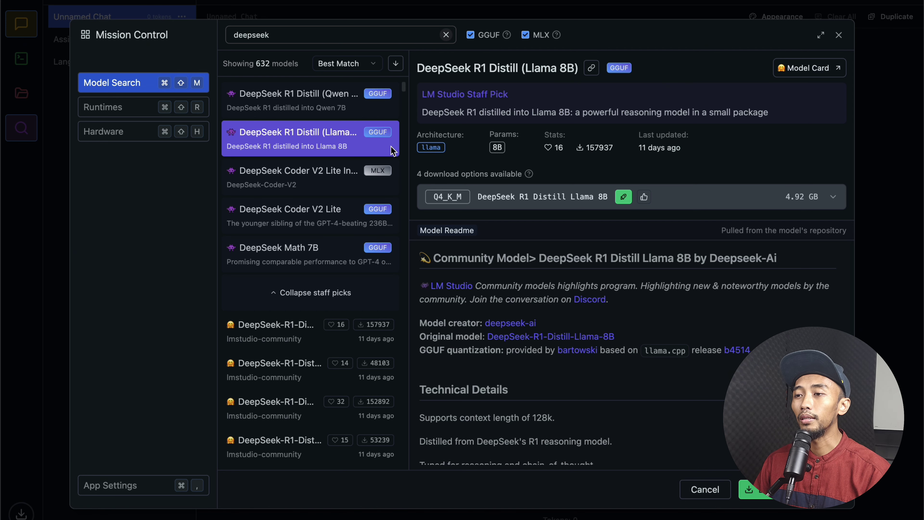
pyautogui.click(335, 114)
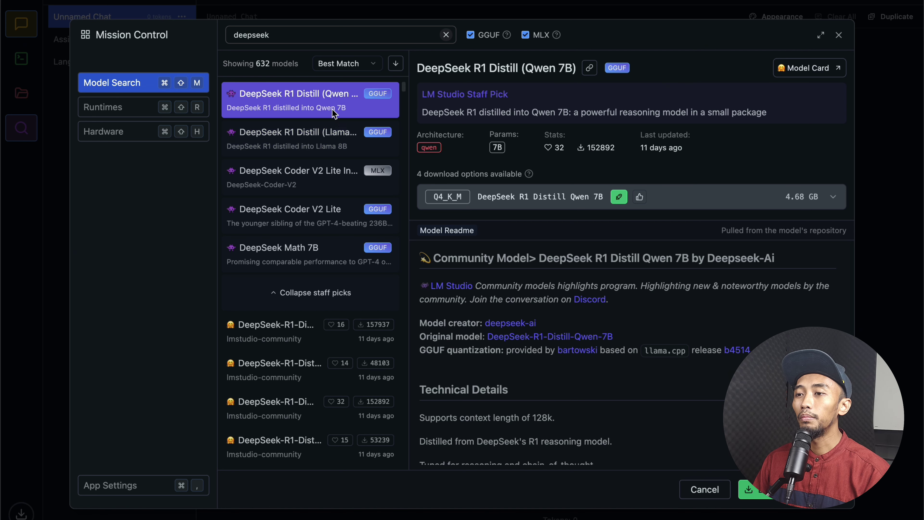
pyautogui.click(330, 155)
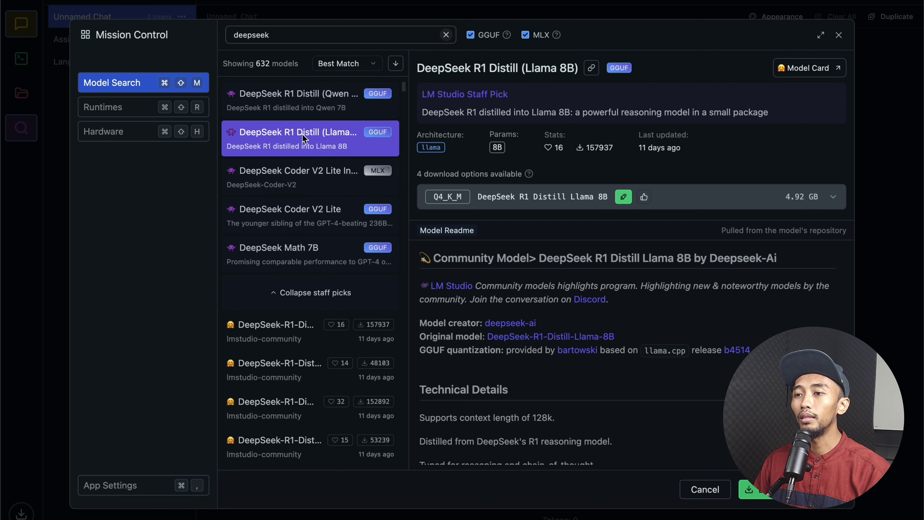
pyautogui.click(320, 178)
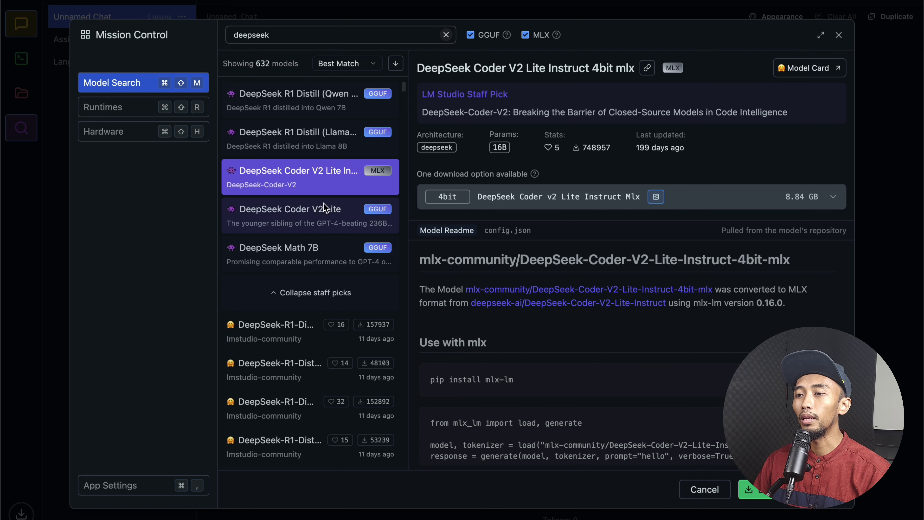
pyautogui.click(320, 215)
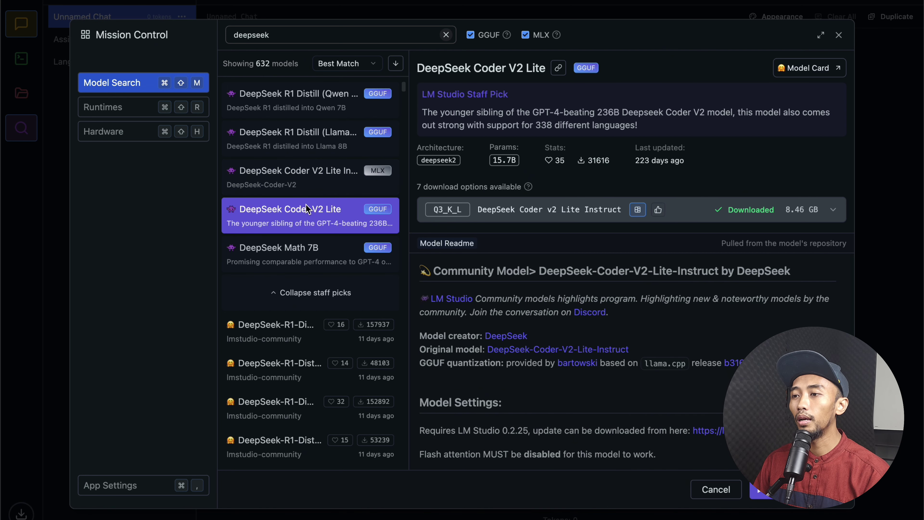
# - Examine the download options and file sizes of DeepSeek R1 Distill Llama 8B and DeepSeek R1 Distill Qwen 7B
pyautogui.click(344, 147)
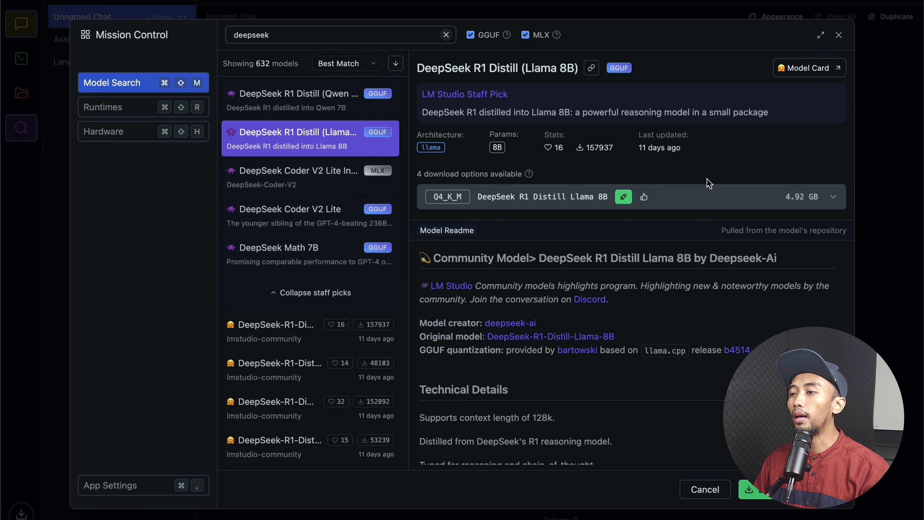
pyautogui.click(825, 203)
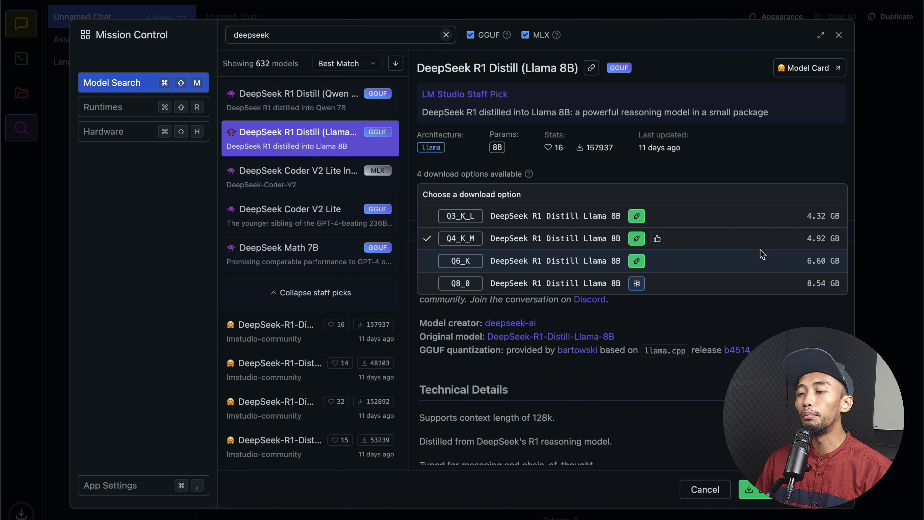
pyautogui.click(751, 174)
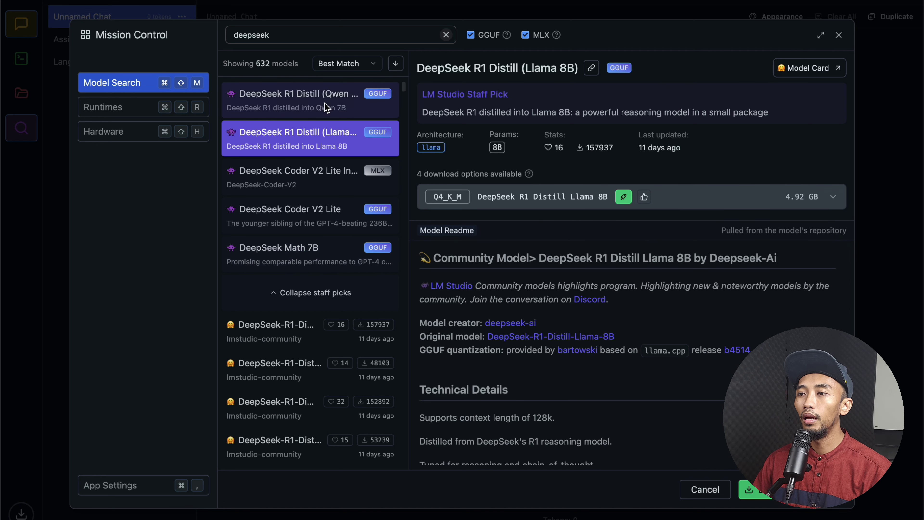
pyautogui.click(299, 100)
pyautogui.click(726, 205)
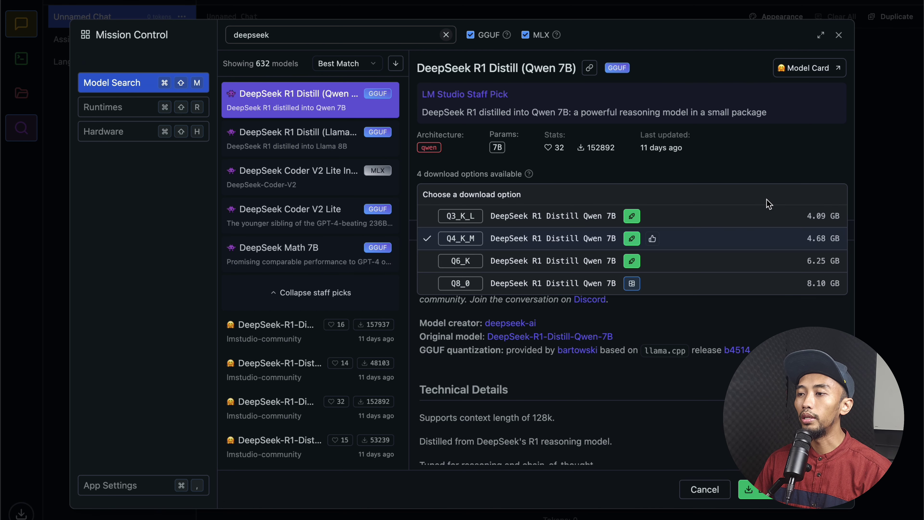
pyautogui.click(718, 148)
# - Check the details and download options of the DeepSeek Math 7B model
pyautogui.click(320, 251)
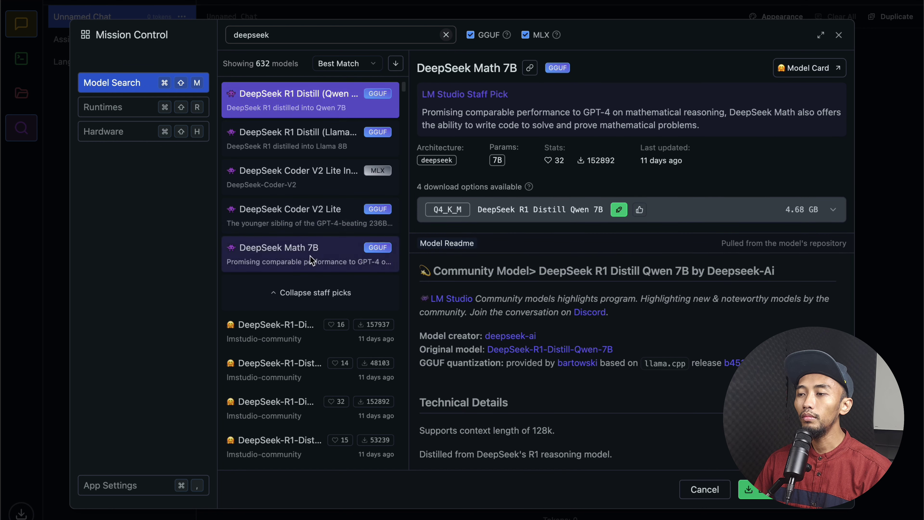
pyautogui.click(759, 212)
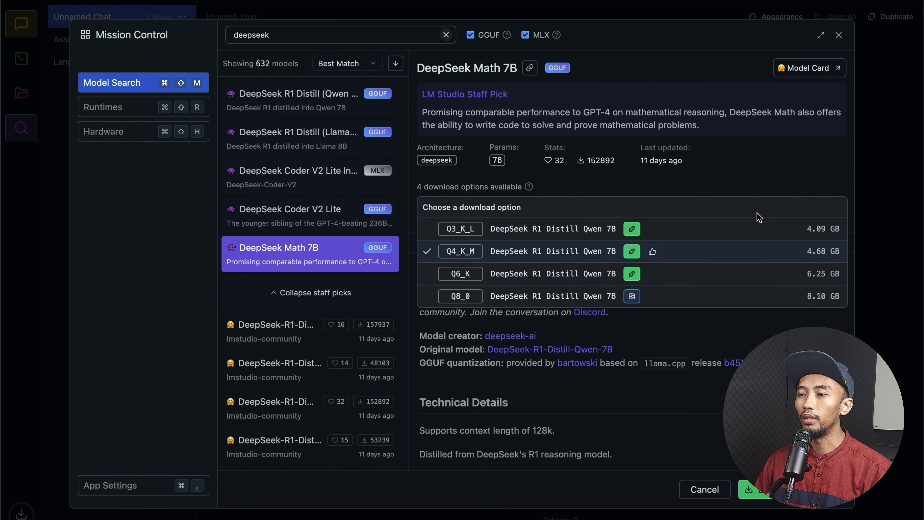
pyautogui.click(775, 157)
# - Find the community model deepseek-coder-6.7B-kexer-GGUF further down the results and check its download options
pyautogui.scroll(-10, 306, 364)
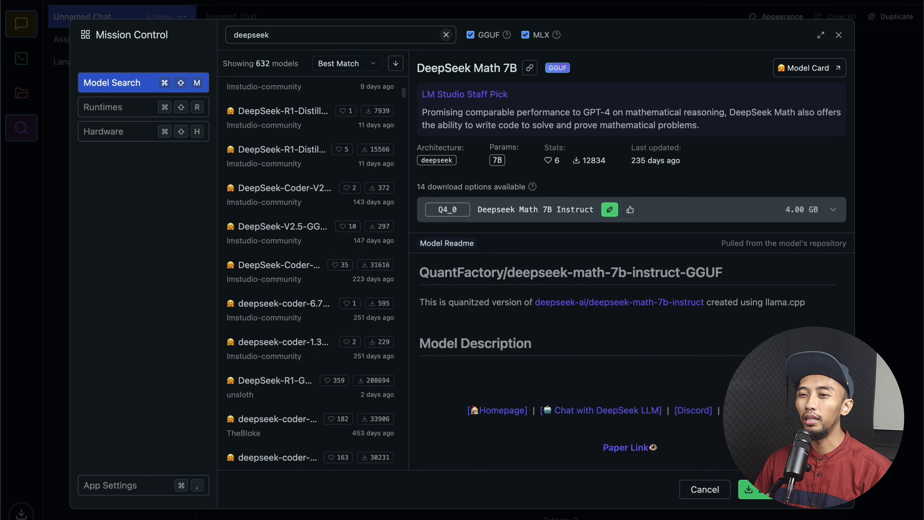
pyautogui.click(302, 318)
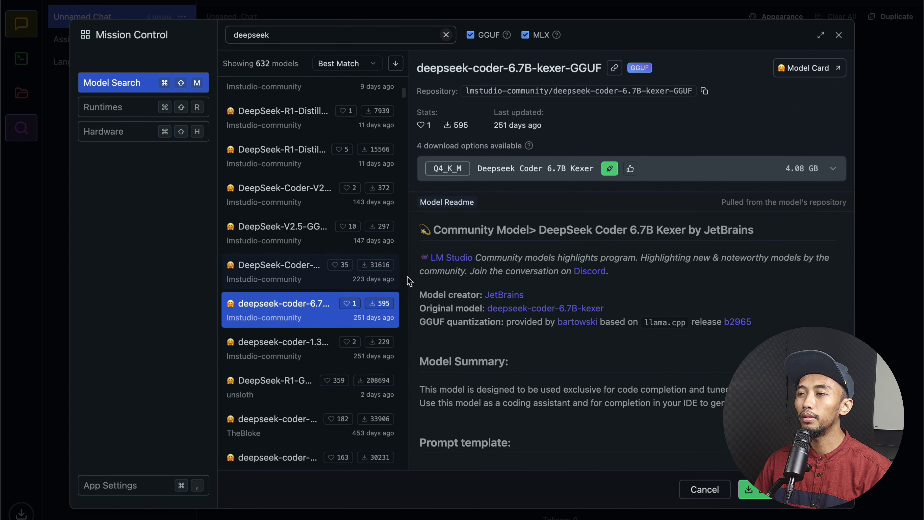
pyautogui.click(778, 167)
pyautogui.click(776, 149)
pyautogui.scroll(10, 361, 262)
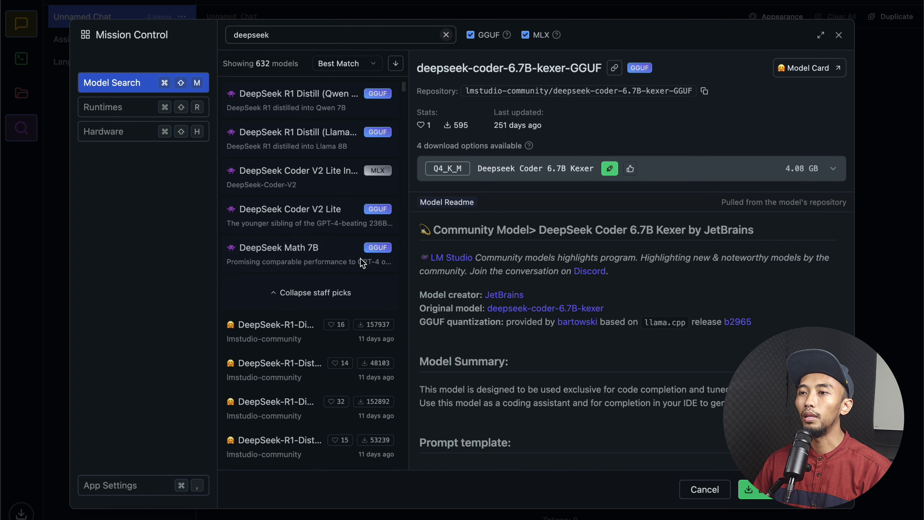
# - Clear the model search and examine whether the Llama 3.3 70B Instruct download options suit this machine
pyautogui.click(446, 35)
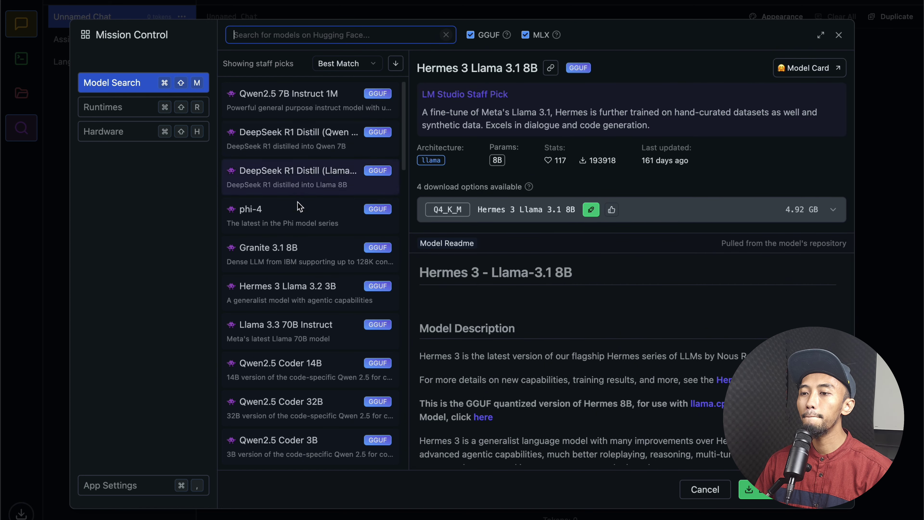
pyautogui.click(313, 329)
pyautogui.click(725, 205)
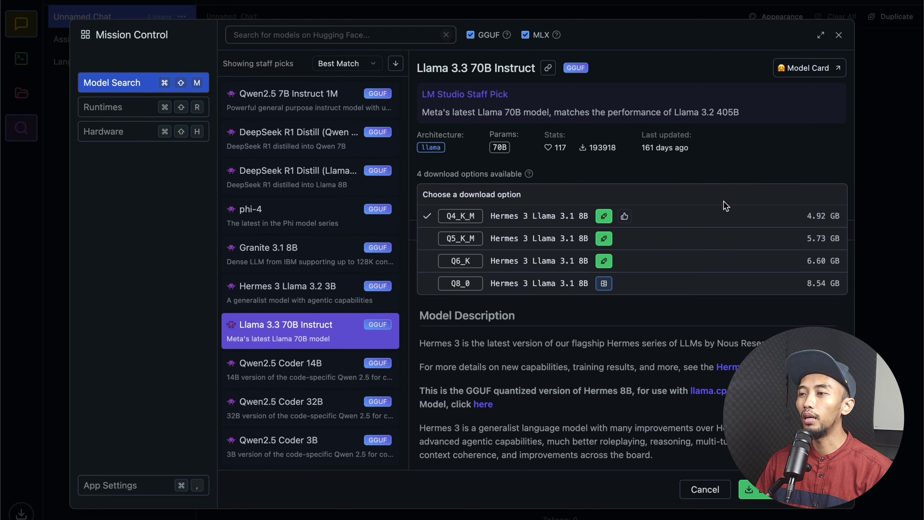
pyautogui.click(741, 177)
pyautogui.click(756, 201)
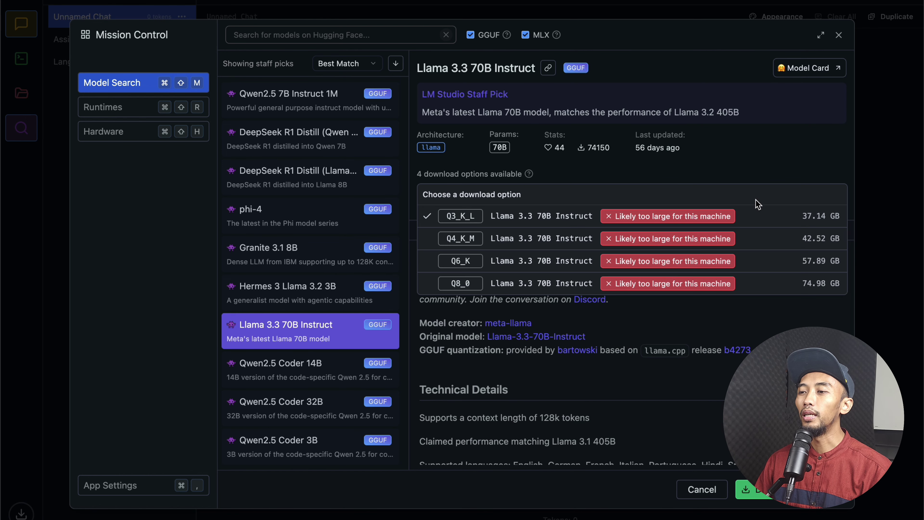
pyautogui.moveTo(659, 223)
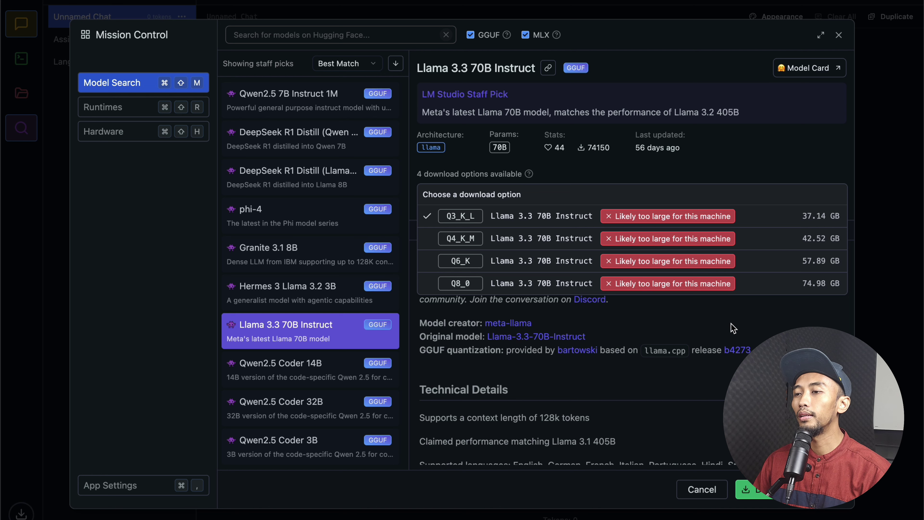
pyautogui.click(760, 179)
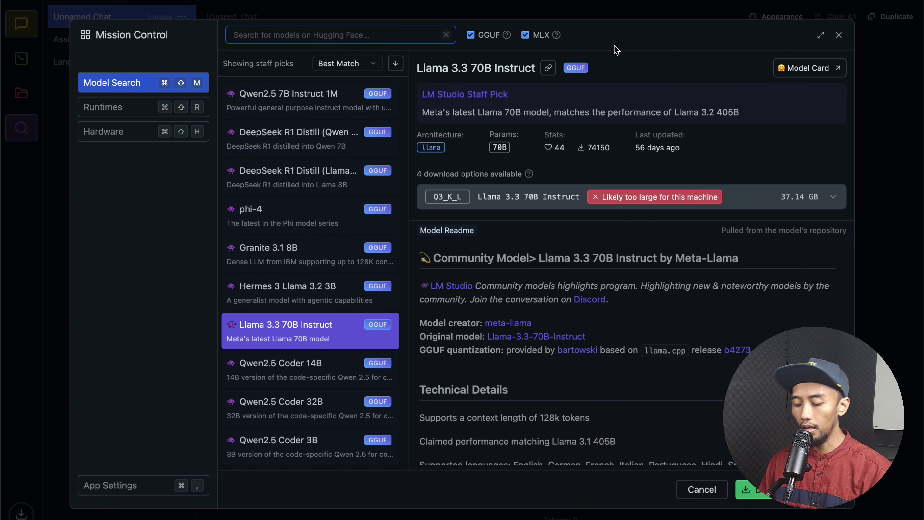
# - Search the models for "deepseek" again, expand all staff picks and select DeepSeek R1 Distill (Llama 8B)
pyautogui.write('deep')
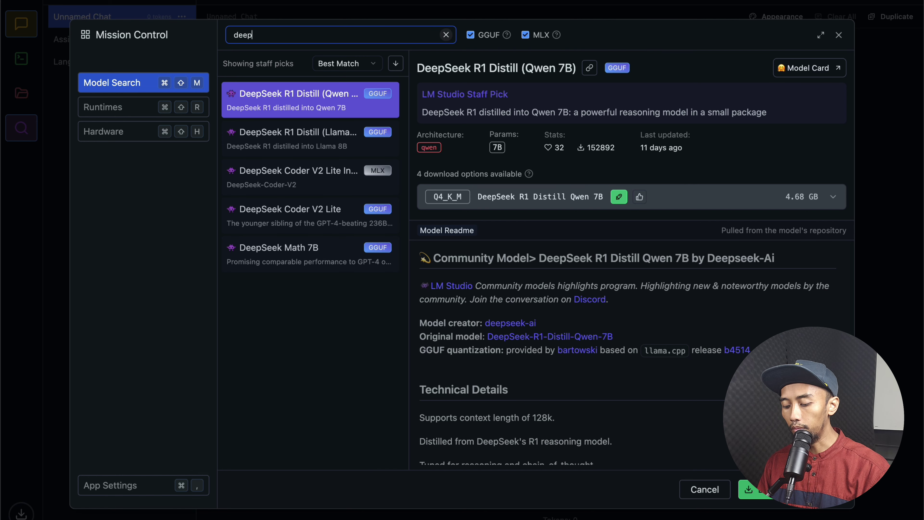
pyautogui.write('seek')
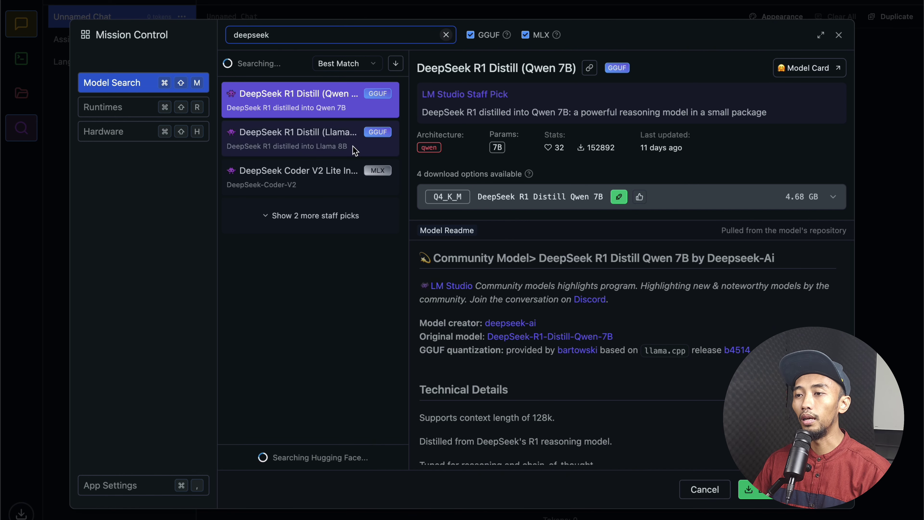
pyautogui.click(316, 215)
pyautogui.click(319, 142)
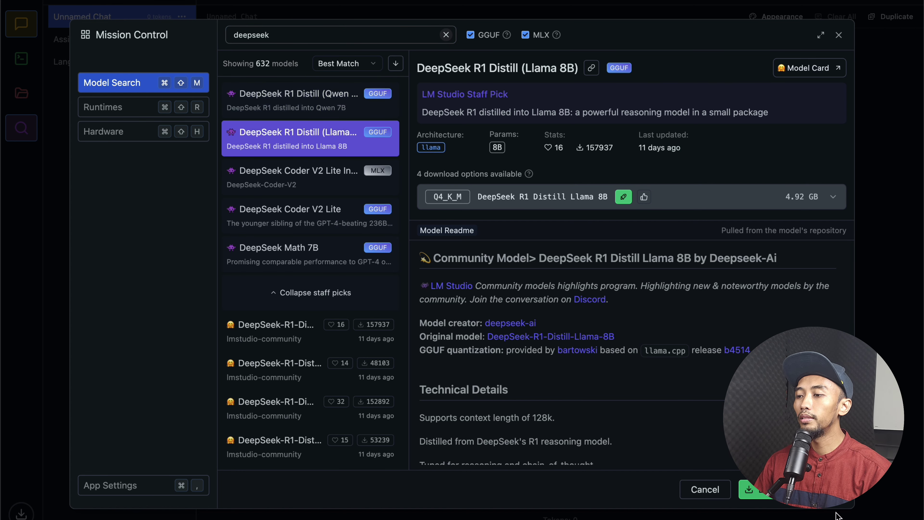
# - Choose the Q4_K_M option for DeepSeek R1 Distill (Llama 8B) and start its download
pyautogui.click(810, 198)
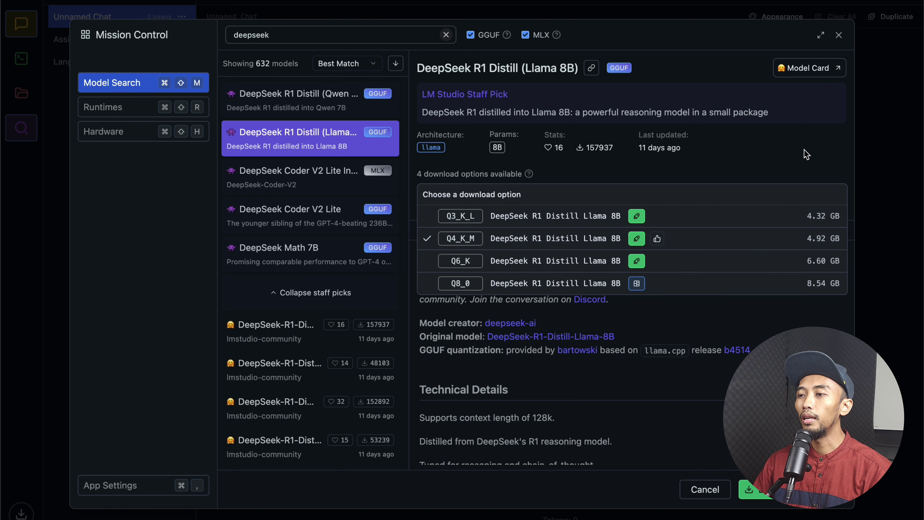
pyautogui.click(699, 240)
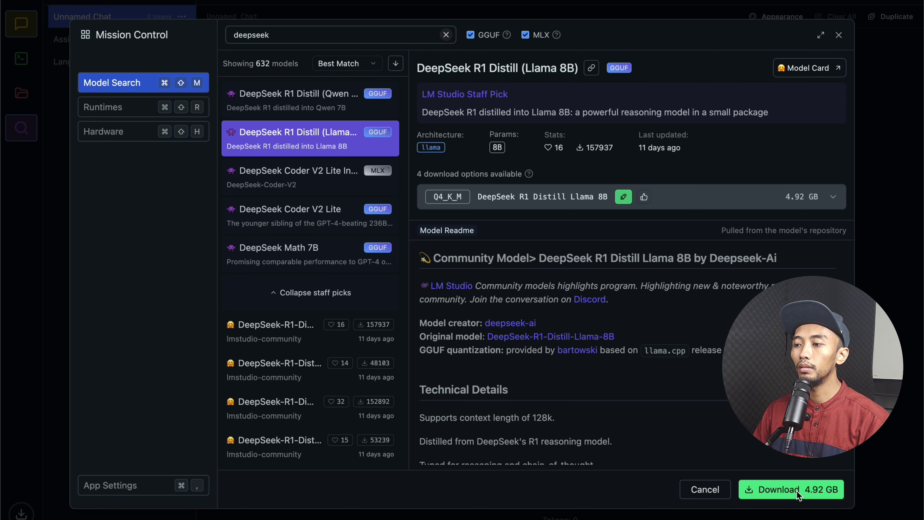
pyautogui.click(796, 490)
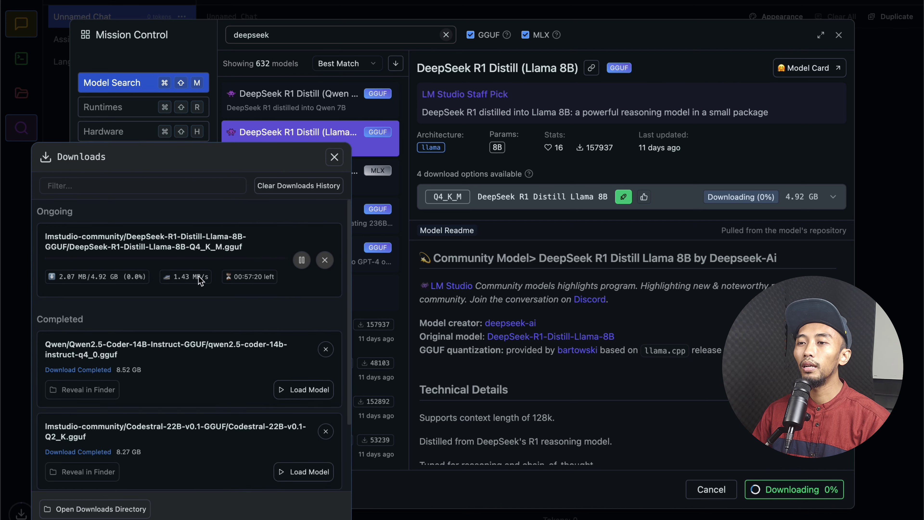
# - Review the progress of the DeepSeek R1 download and the completed models in the downloads list
pyautogui.moveTo(195, 165); pyautogui.dragTo(310, 118)
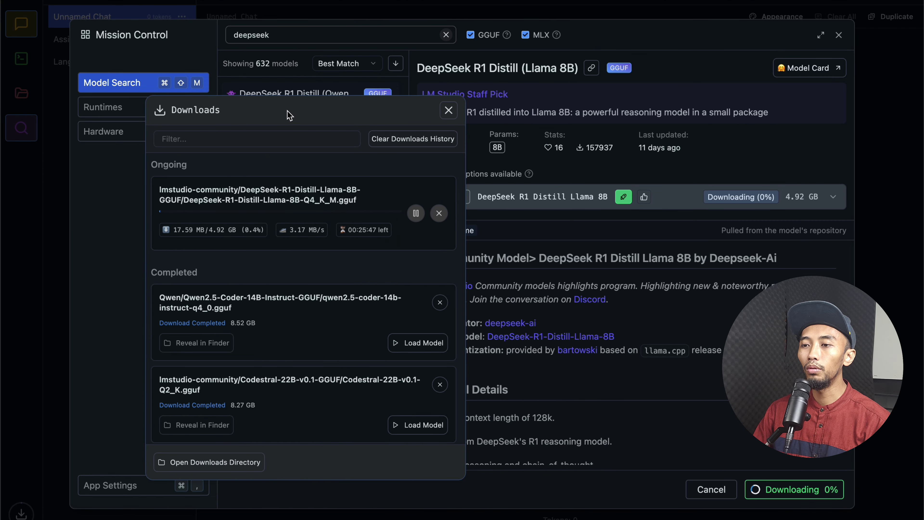
pyautogui.scroll(-3, 321, 323)
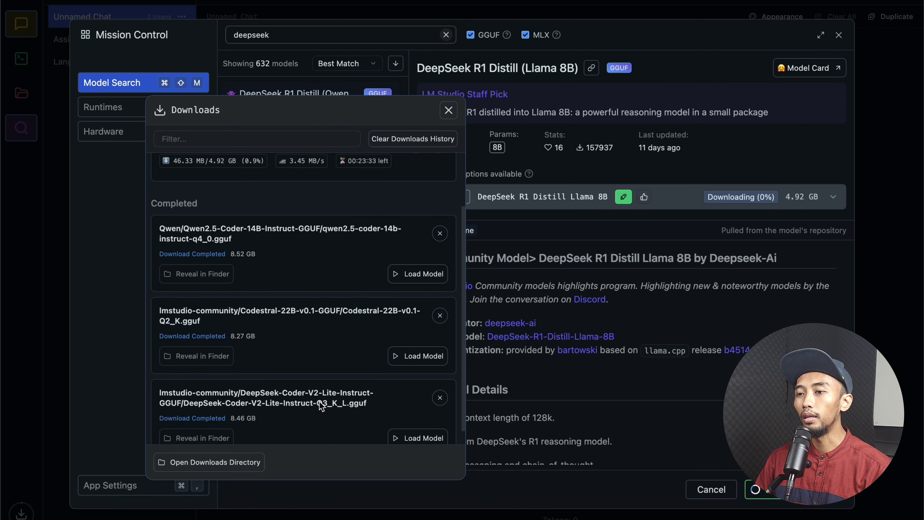
pyautogui.scroll(1, 323, 407)
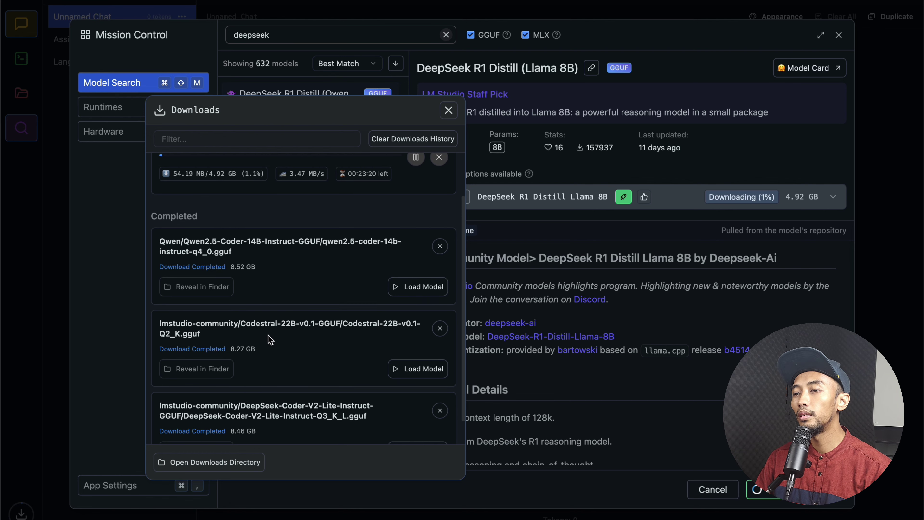
pyautogui.scroll(3, 308, 344)
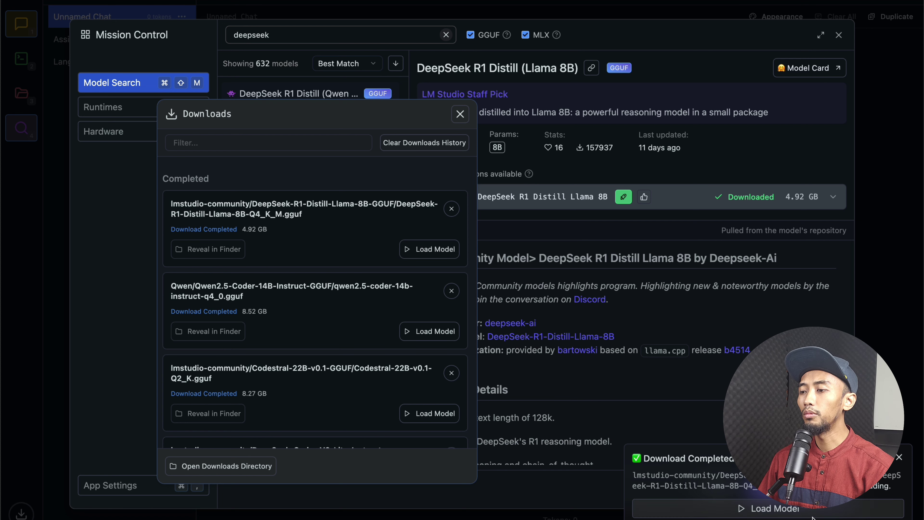
# - Close the downloads list, clear the model search and load the downloaded DeepSeek R1 Distill Llama 8B model
pyautogui.click(460, 113)
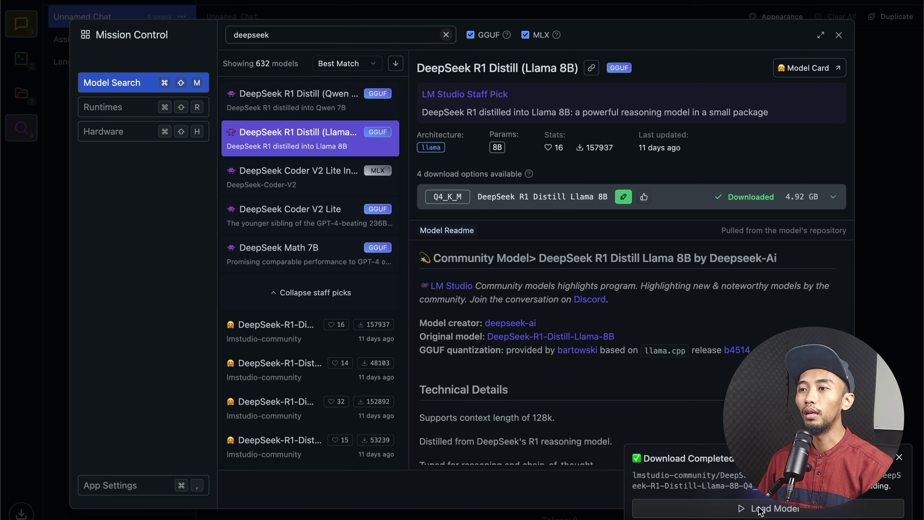
pyautogui.click(447, 35)
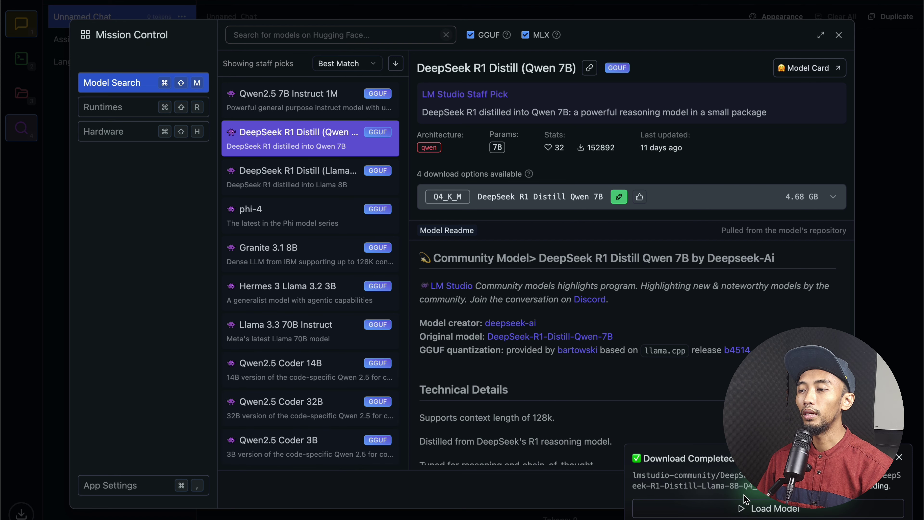
pyautogui.click(753, 509)
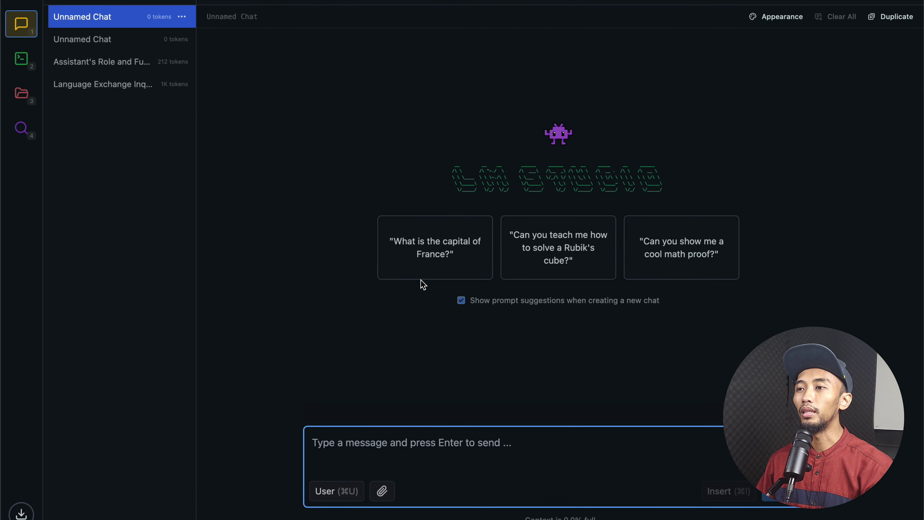
# - Check which model is currently loaded and which downloaded models are available, and close the model list
pyautogui.click(465, 22)
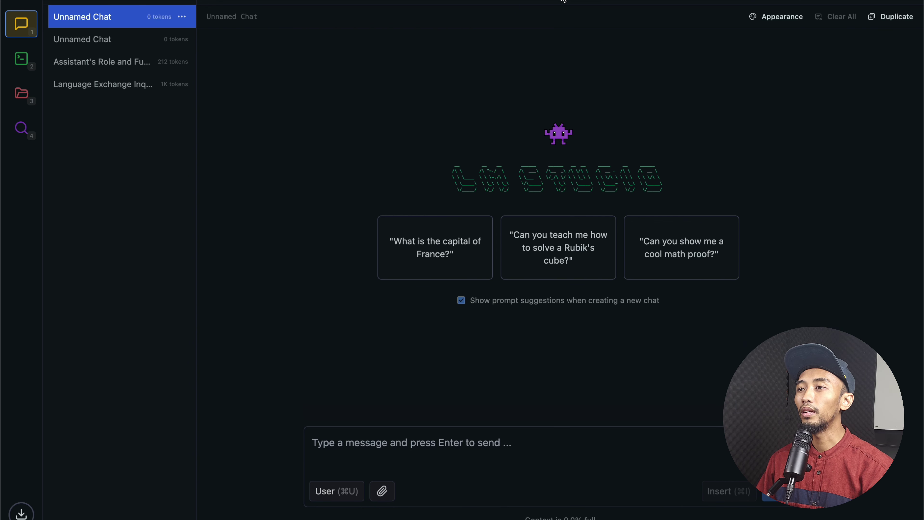
pyautogui.click(667, 2)
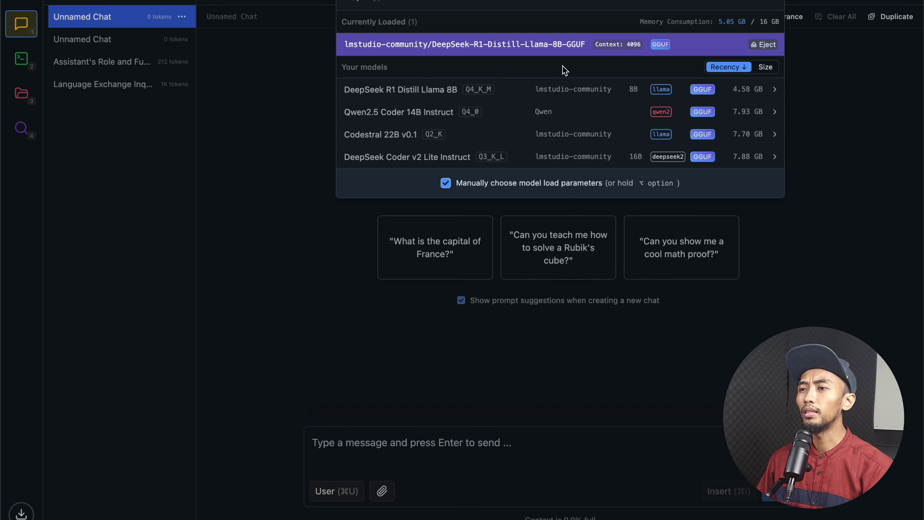
pyautogui.click(299, 75)
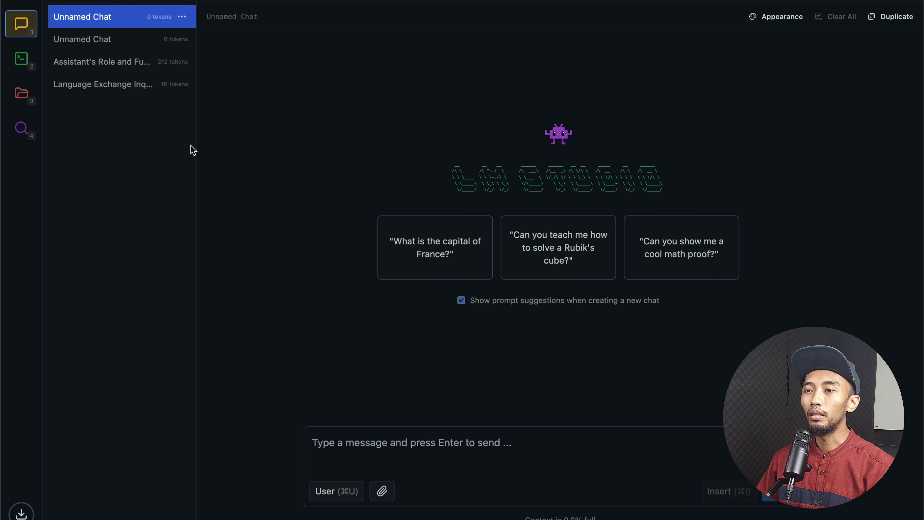
# - Send the model the chat message "hello", followed by "how are you?"
pyautogui.click(431, 443)
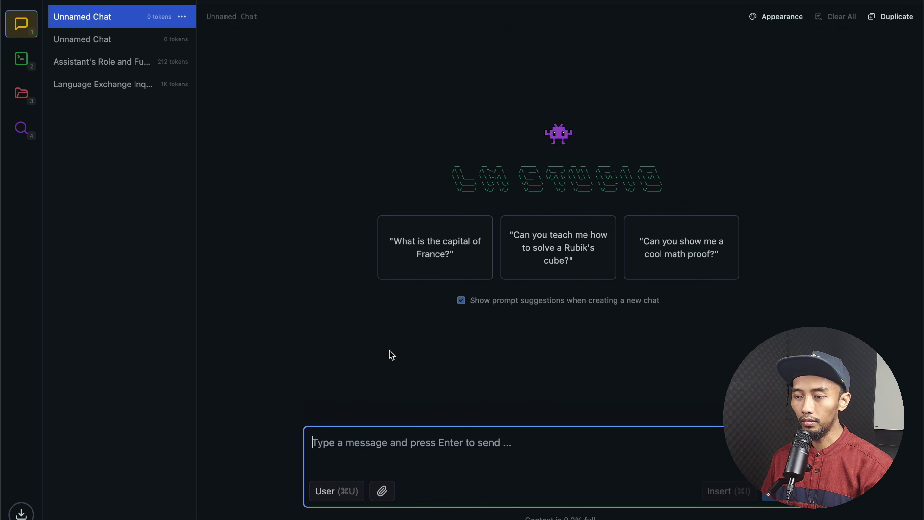
pyautogui.write('hello')
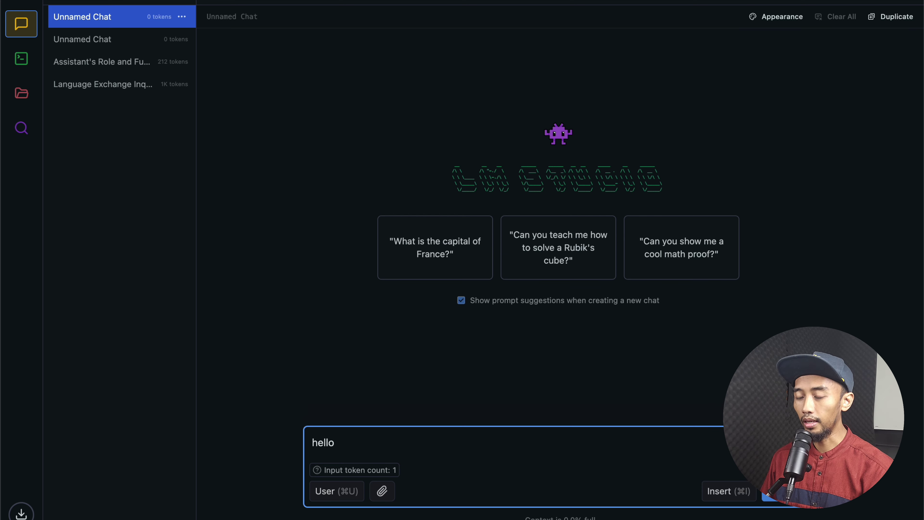
pyautogui.press('Return')
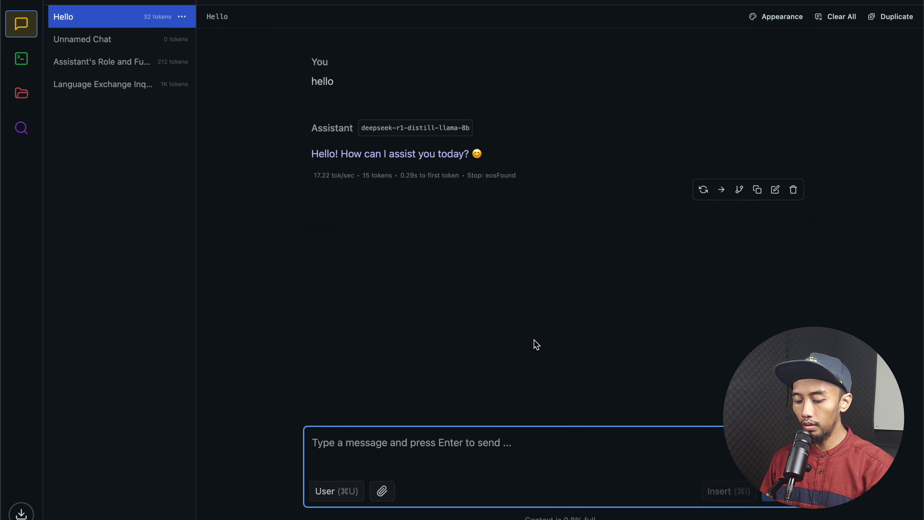
pyautogui.write('how are yo')
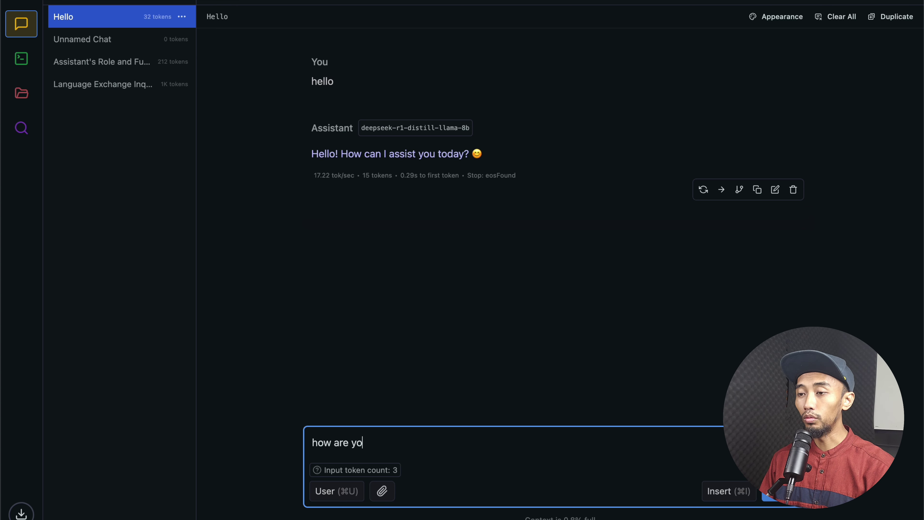
pyautogui.write('u?')
pyautogui.press('Return')
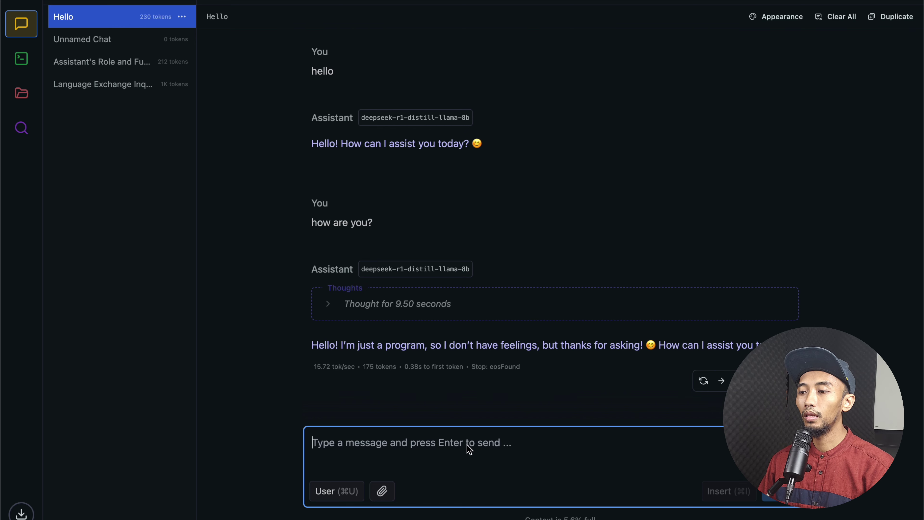
# - Ask the model in the same chat "can you answer in bahasa indonesia?"
pyautogui.write('can y')
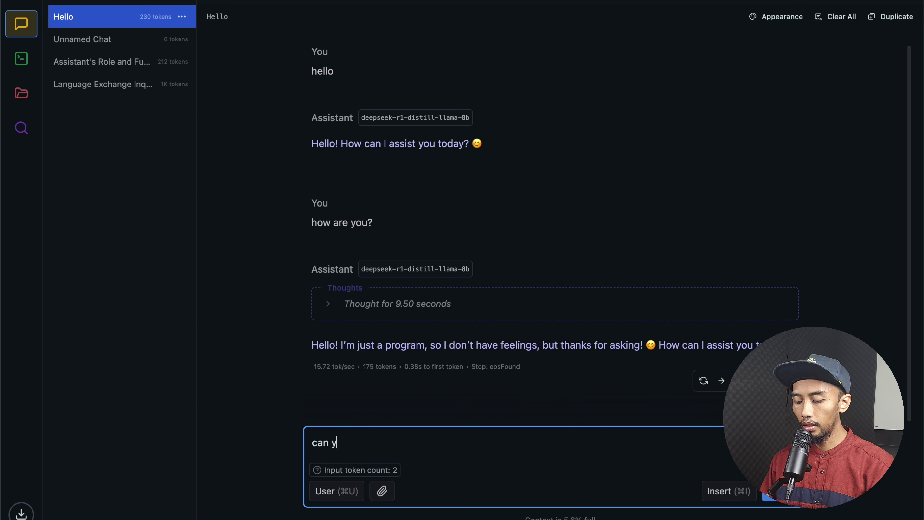
pyautogui.write('oiu')
pyautogui.press('BackSpace')
pyautogui.press('BackSpace')
pyautogui.write('u ')
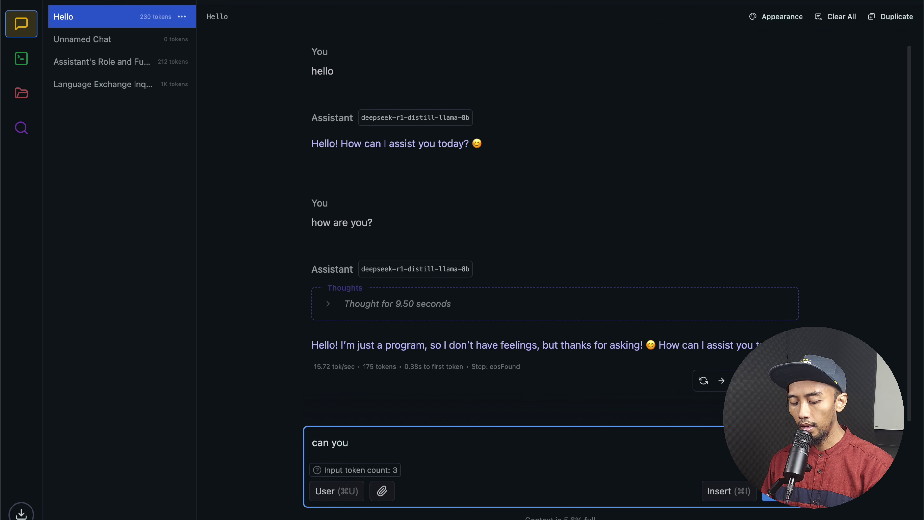
pyautogui.write('answer')
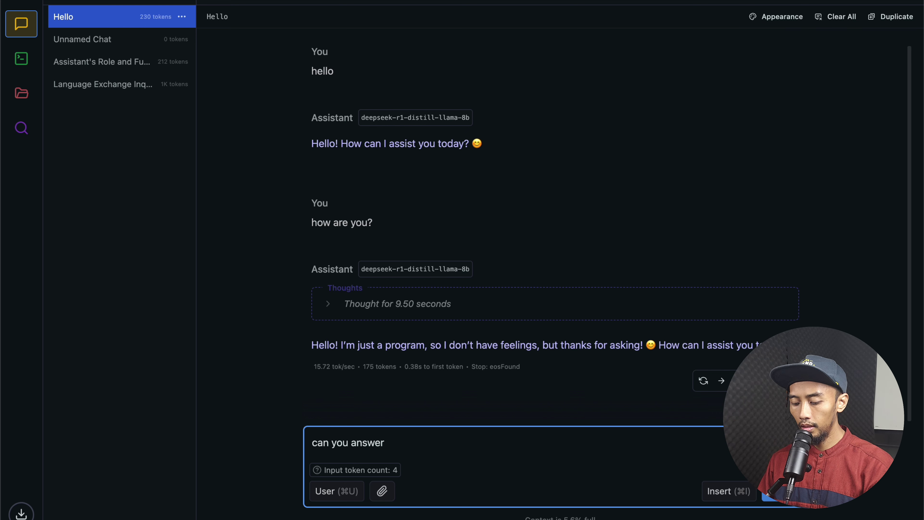
pyautogui.write(' in bahasa')
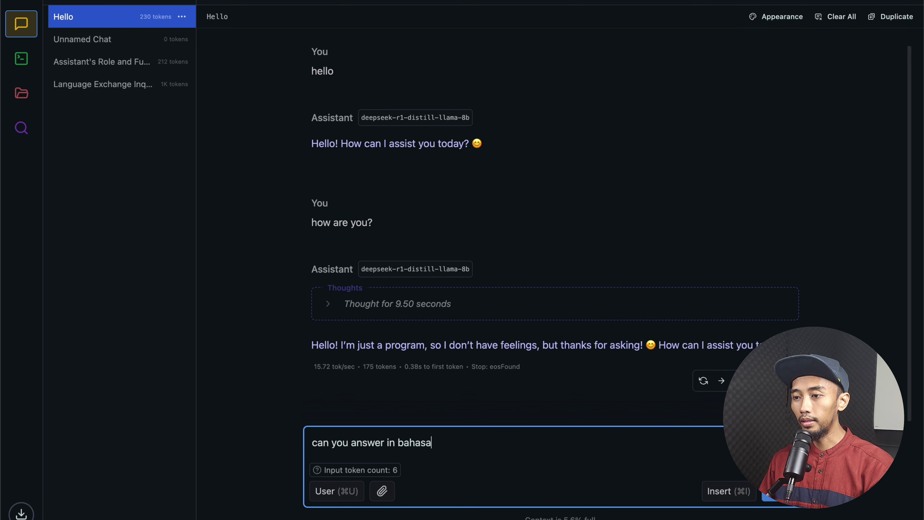
pyautogui.write(' indonesia')
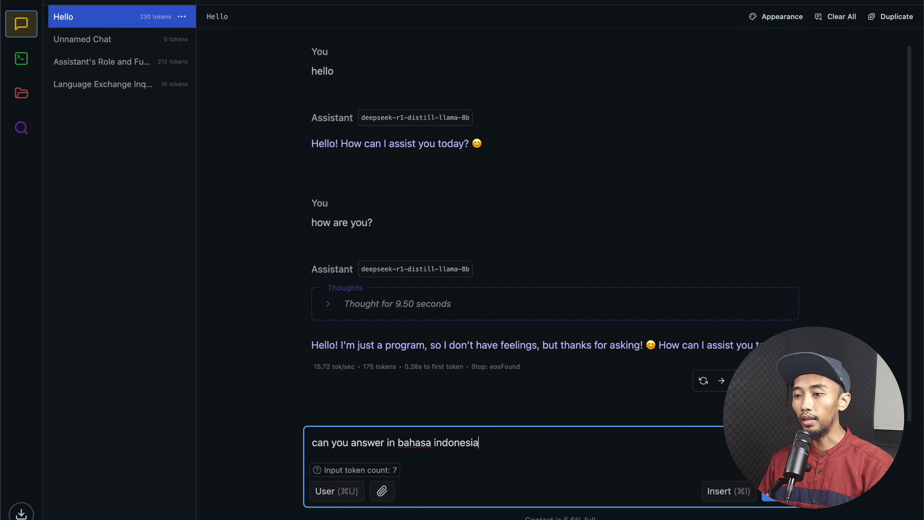
pyautogui.write('?')
pyautogui.press('Return')
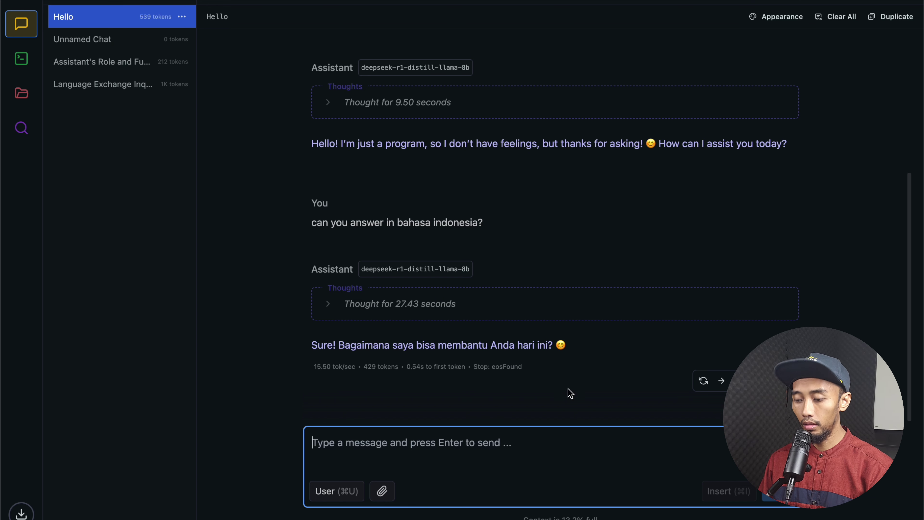
# - Ask the model in Indonesian which AI model it is: "Kamu termasuk model ai apa?"
pyautogui.write('Kamu ter')
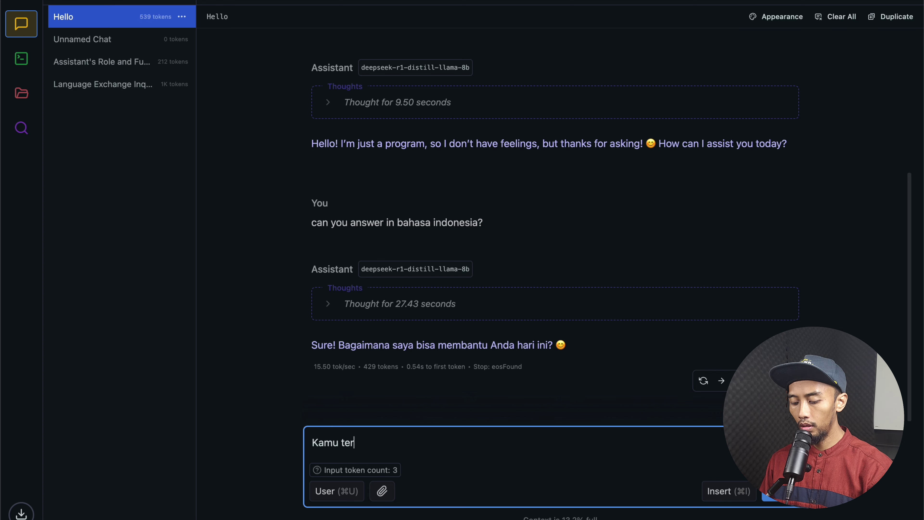
pyautogui.write('masuk m')
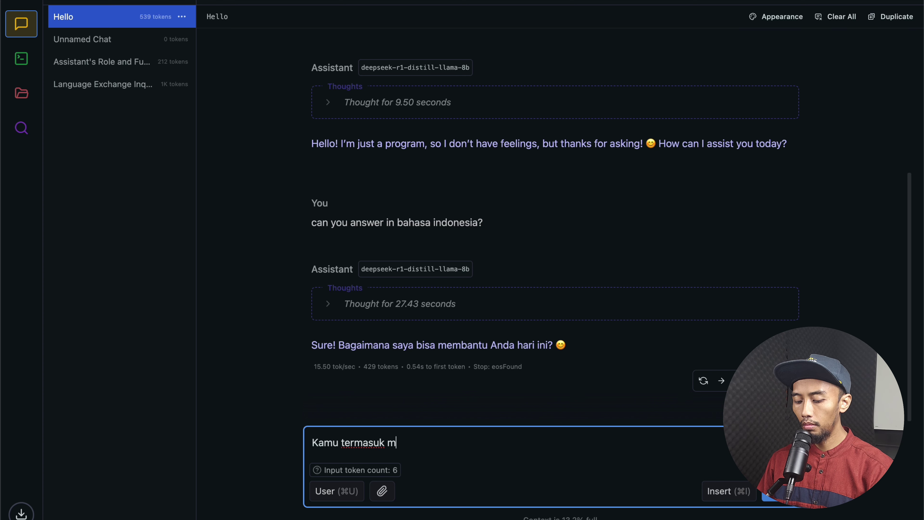
pyautogui.write('odel ai')
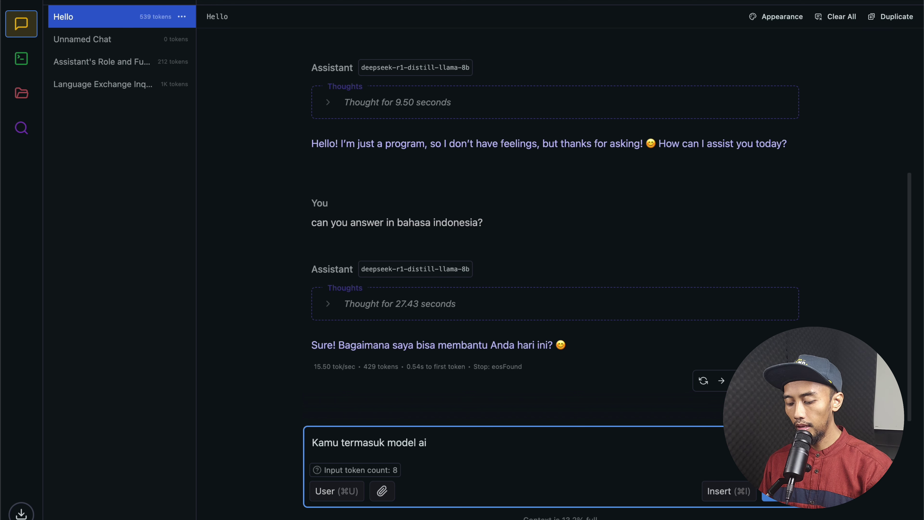
pyautogui.write(' apa?')
pyautogui.press('Return')
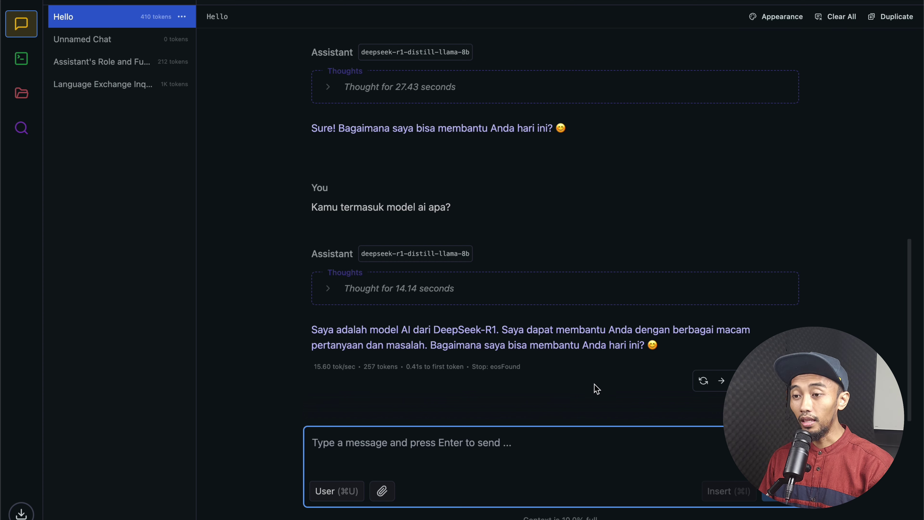
# - Send the prompt "kamu adalah seorang web developer profesional. mari kita bikin layout website sekolah menggunakan html dan css. jika paham jawab ya"
pyautogui.write('kamu ada')
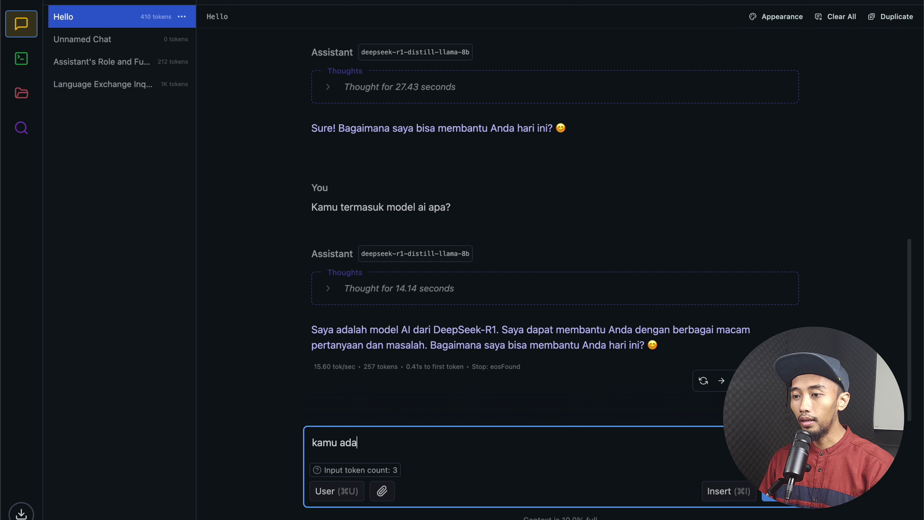
pyautogui.write('lah seorang ')
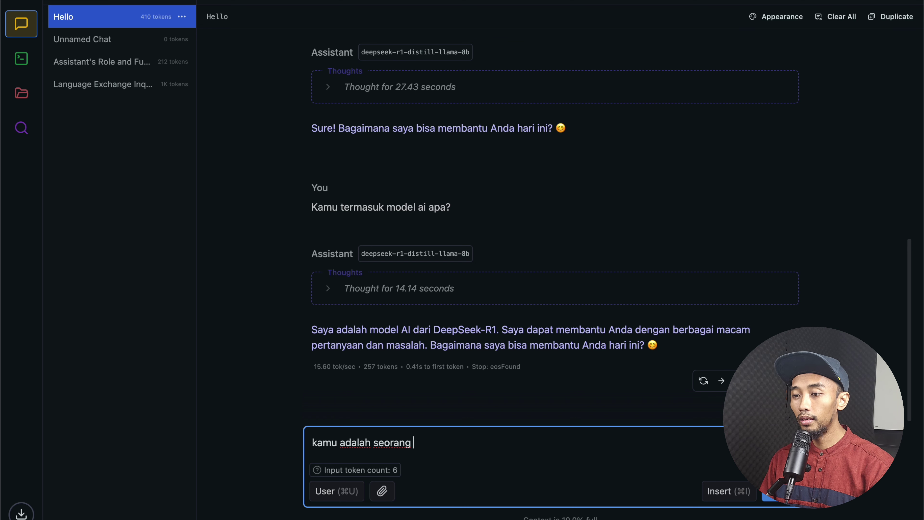
pyautogui.write('we')
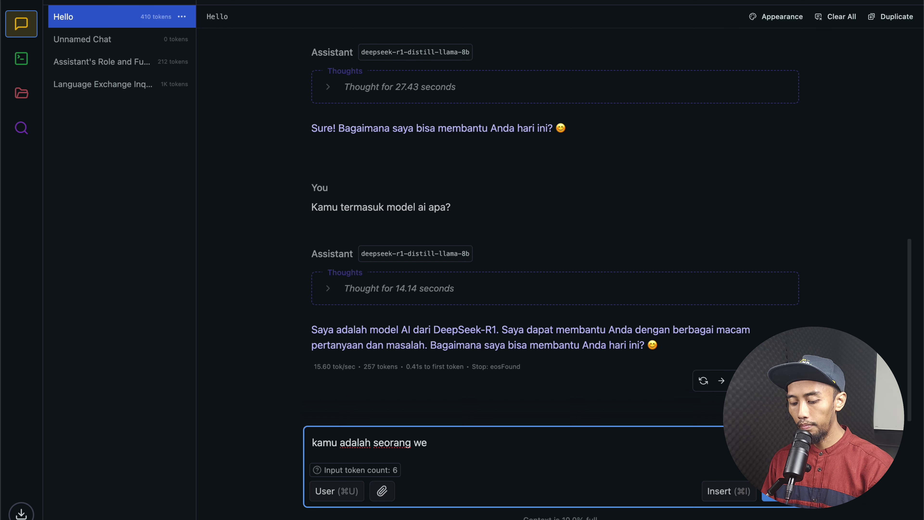
pyautogui.write('b develope')
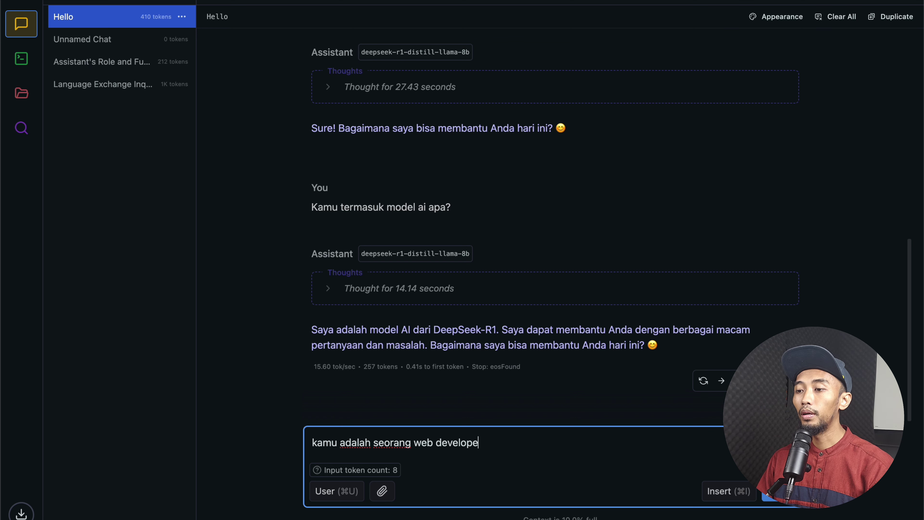
pyautogui.write('r profee')
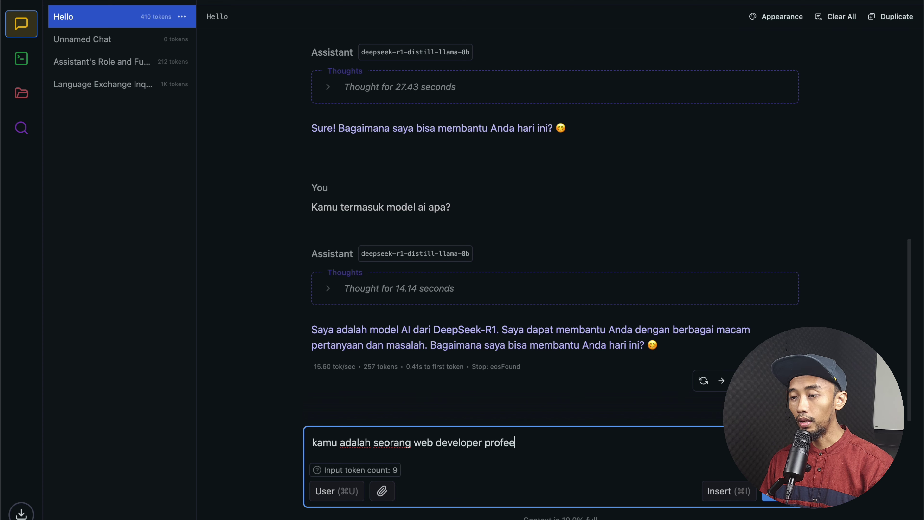
pyautogui.press('BackSpace')
pyautogui.write('sional')
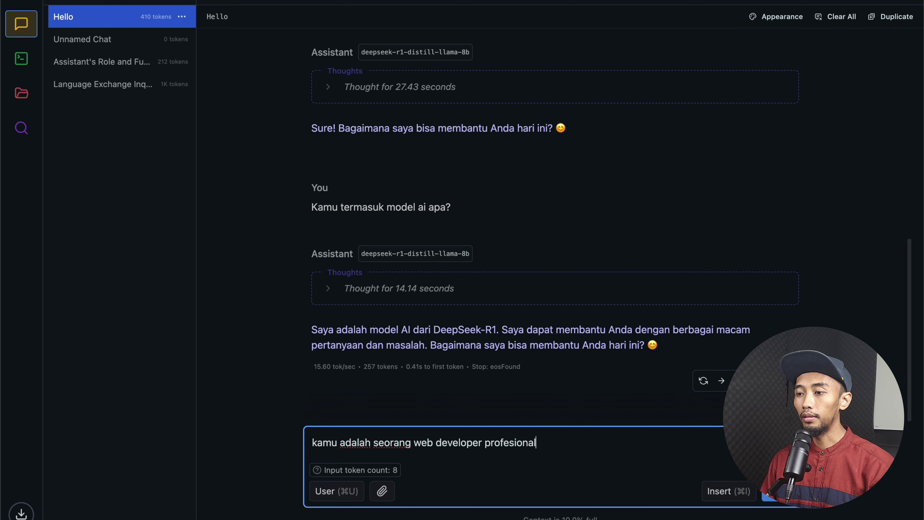
pyautogui.write('. ')
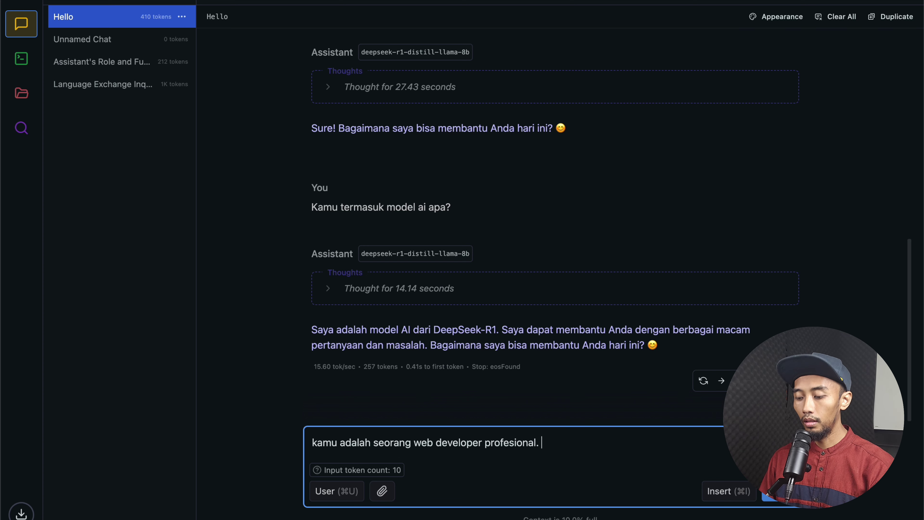
pyautogui.write('mari kita bikin')
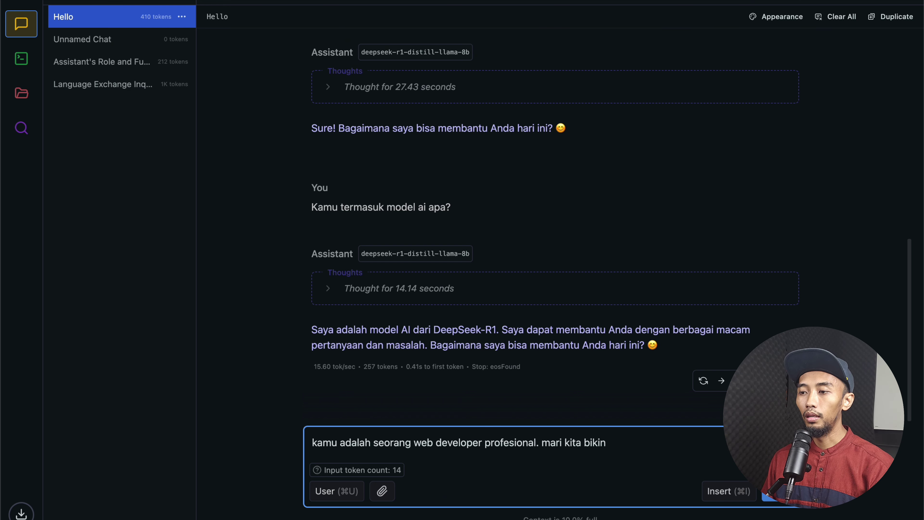
pyautogui.write('ayout')
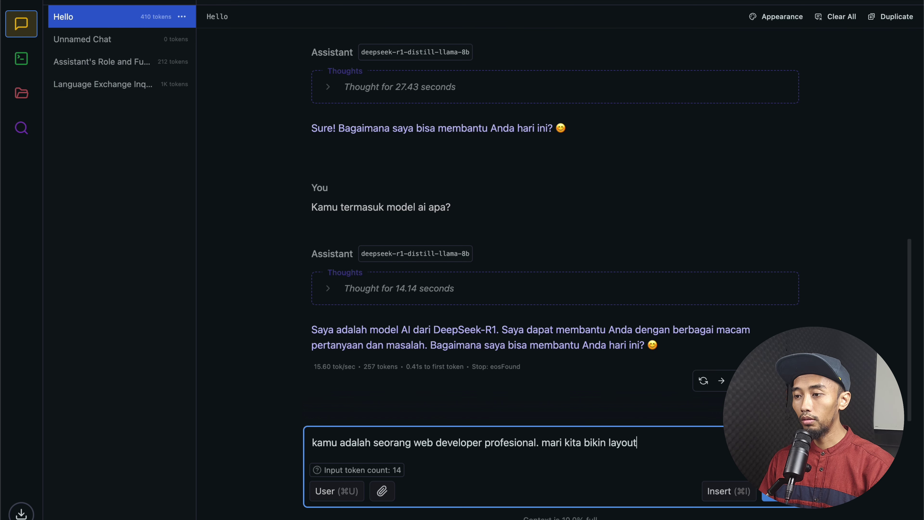
pyautogui.write('bve we')
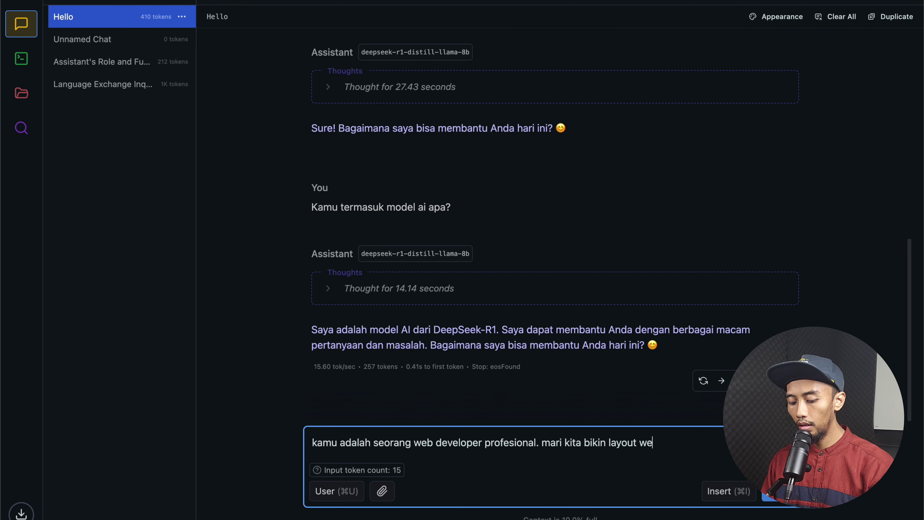
pyautogui.write('bsite sekolah me')
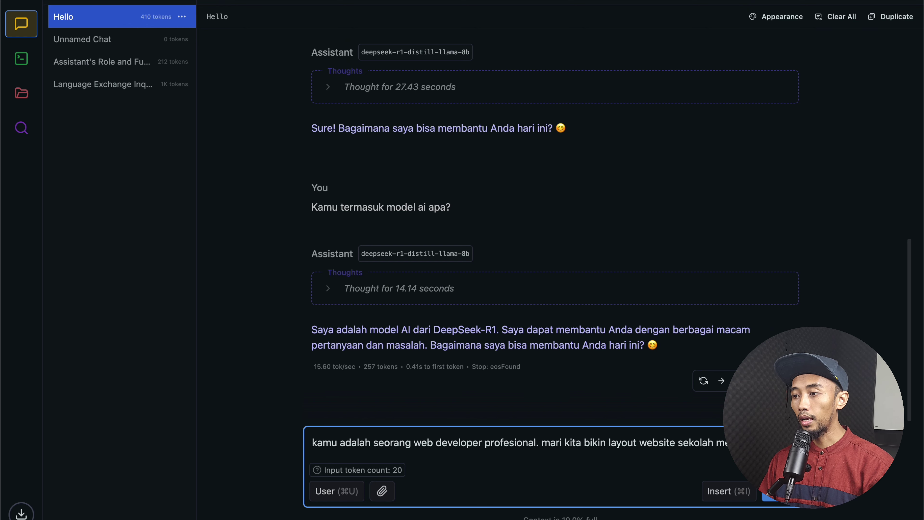
pyautogui.write('dan css')
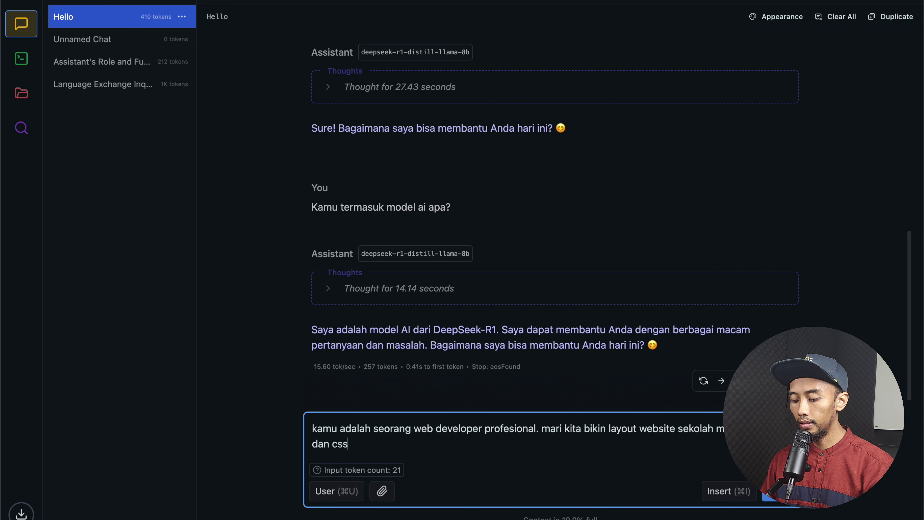
pyautogui.write('. jika')
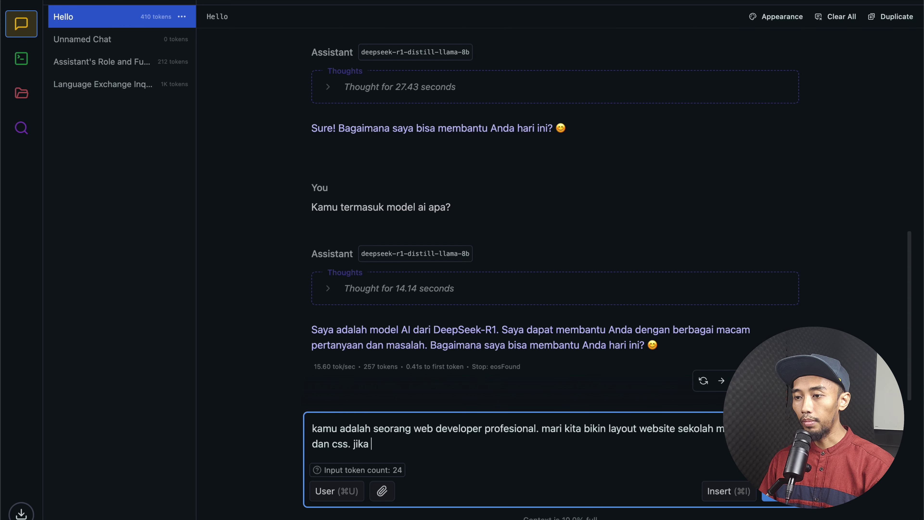
pyautogui.write(' paham ja')
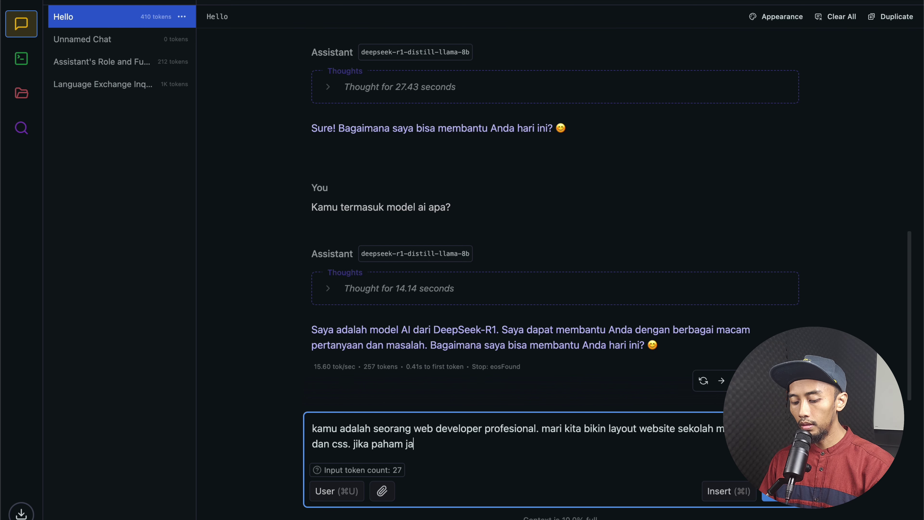
pyautogui.write('wab ya')
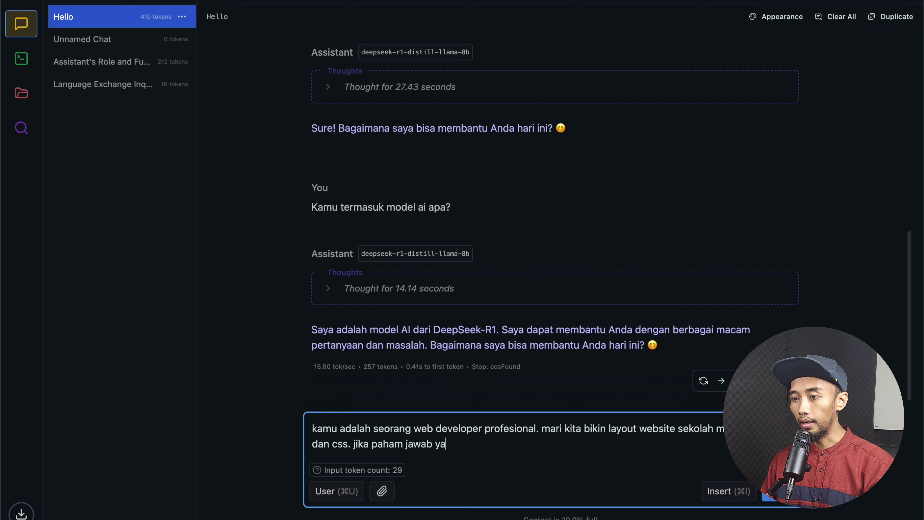
pyautogui.press('Return')
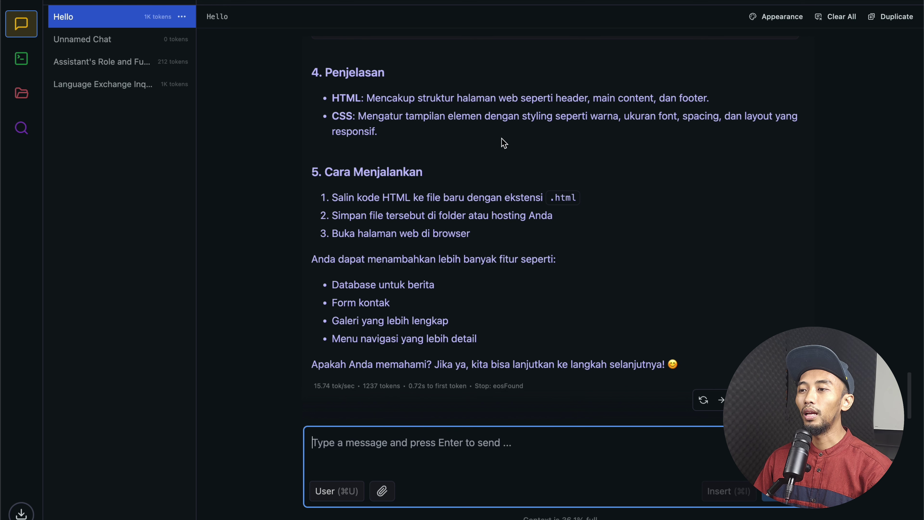
# - Read the closing part of the model's reply, especially the steps under "5. Cara Menjalankan"
pyautogui.scroll(-1, 567, 284)
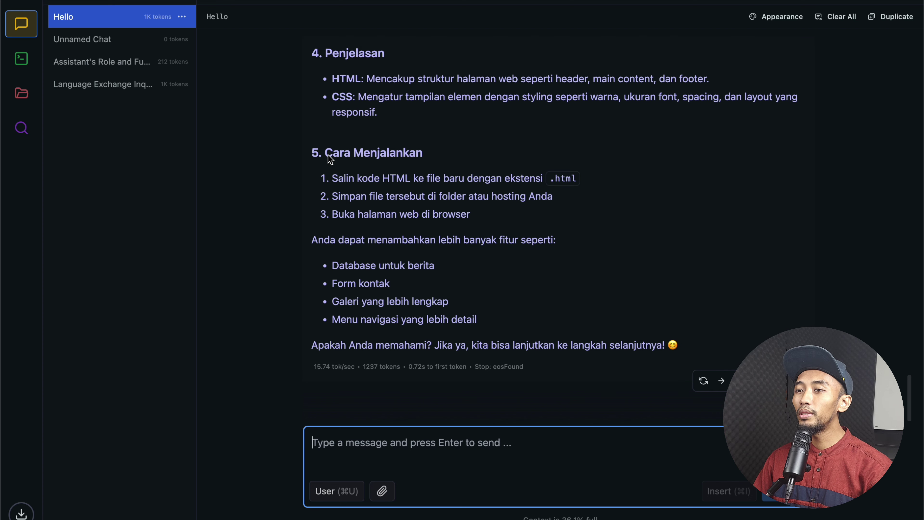
pyautogui.moveTo(330, 159); pyautogui.dragTo(429, 160)
pyautogui.click(522, 256)
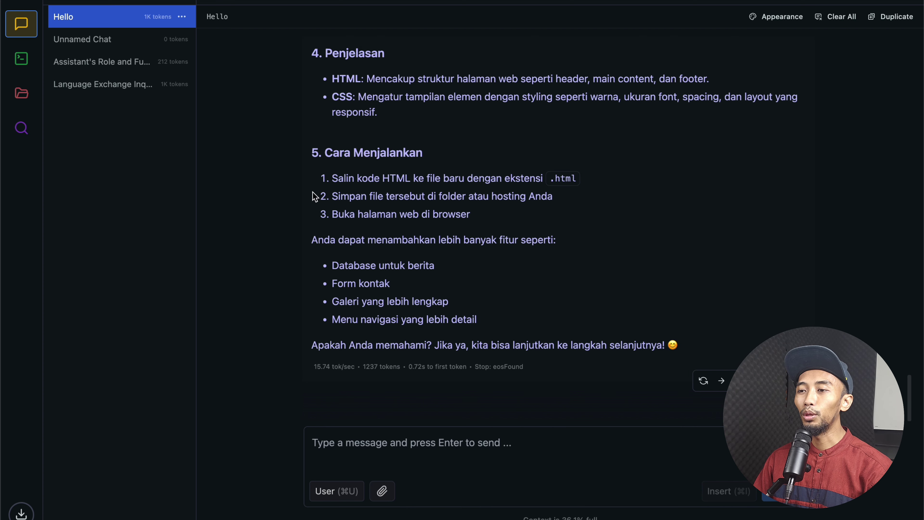
pyautogui.moveTo(325, 179); pyautogui.dragTo(542, 215)
pyautogui.click(550, 218)
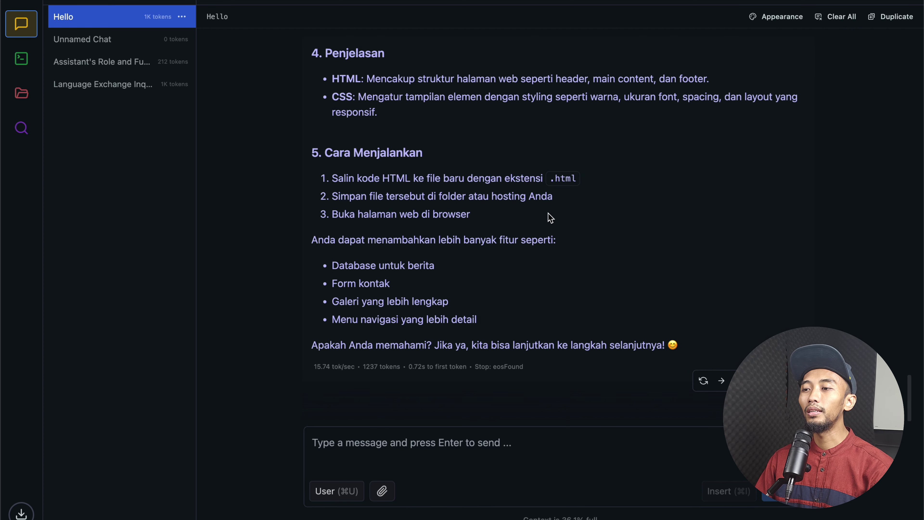
pyautogui.scroll(5, 486, 240)
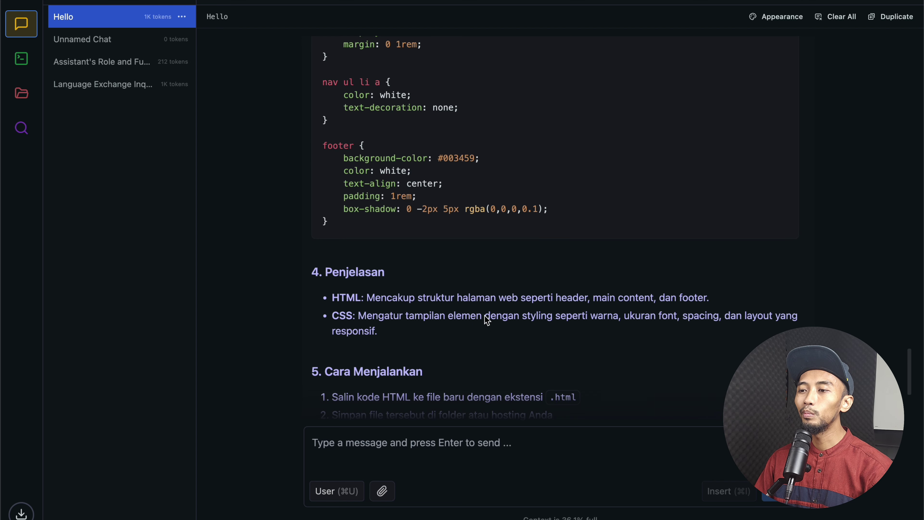
pyautogui.scroll(-5, 487, 320)
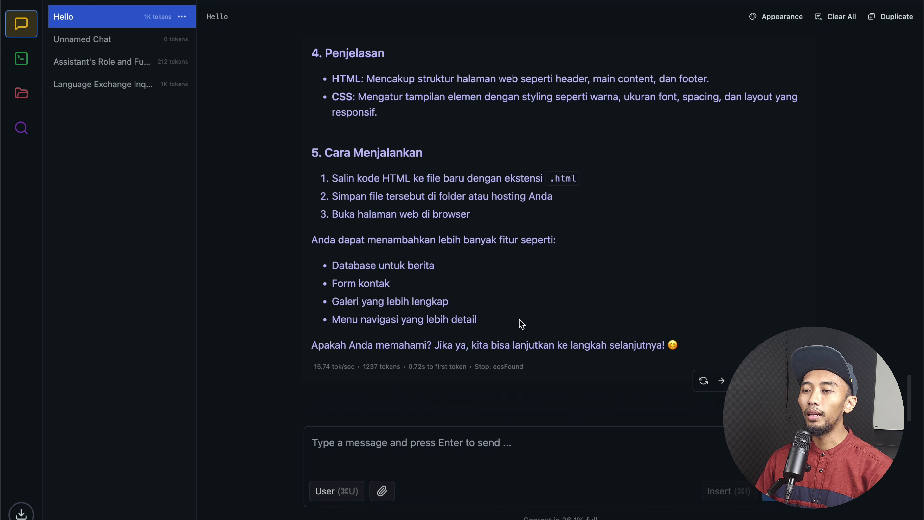
# - Skim the generated CSS and HTML code blocks back up to the beginning of the model's reply
pyautogui.scroll(10, 498, 306)
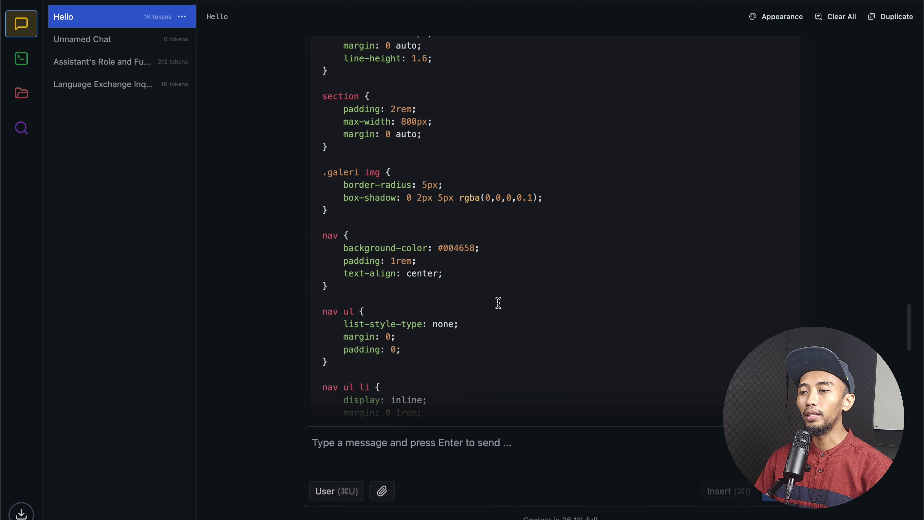
pyautogui.scroll(-6, 498, 304)
pyautogui.scroll(-2, 499, 304)
pyautogui.scroll(15, 499, 304)
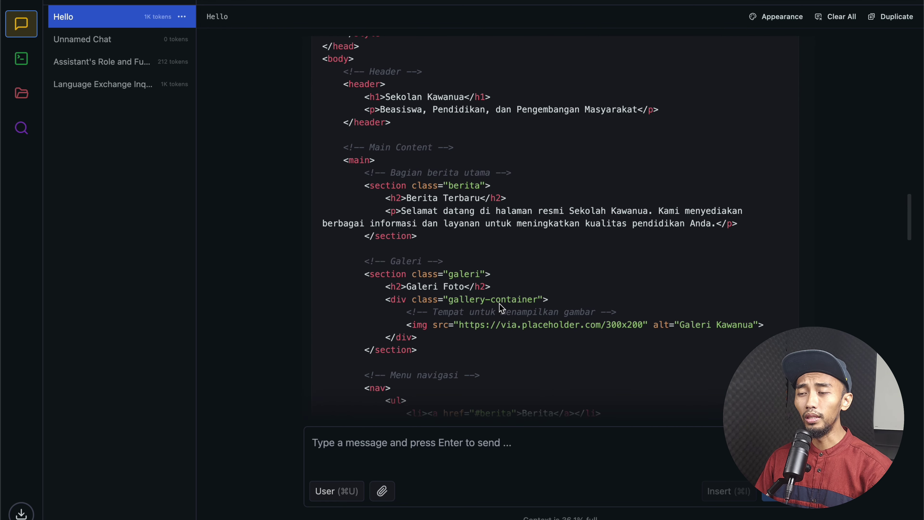
pyautogui.scroll(6, 500, 303)
pyautogui.scroll(-20, 502, 309)
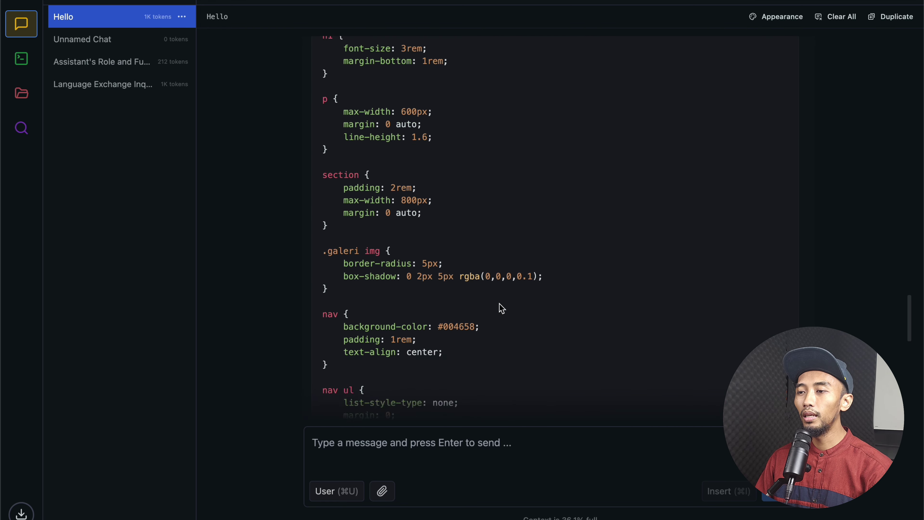
pyautogui.scroll(8, 502, 308)
pyautogui.scroll(15, 501, 308)
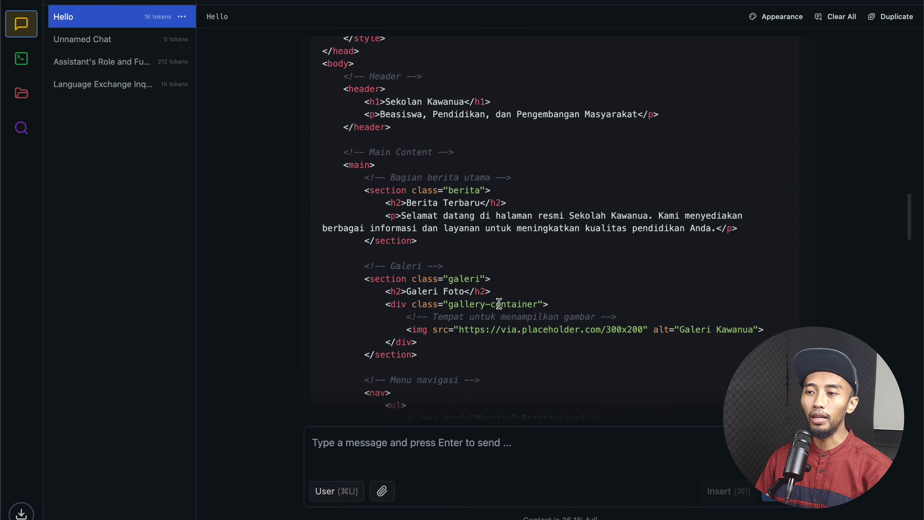
pyautogui.scroll(4, 499, 303)
pyautogui.scroll(10, 512, 302)
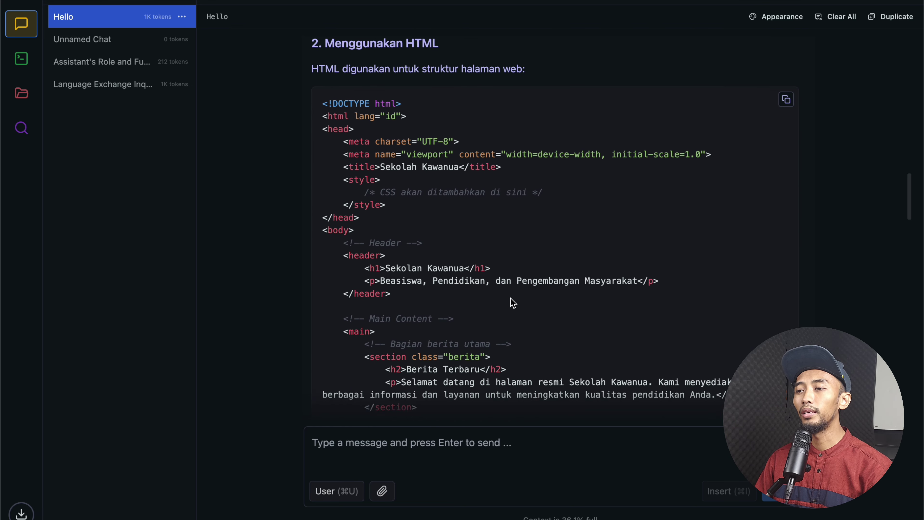
pyautogui.scroll(-5, 513, 302)
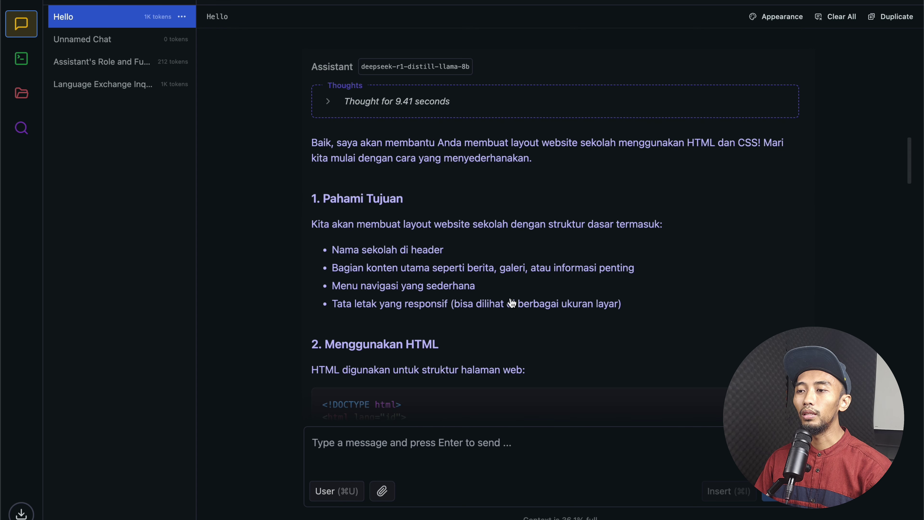
pyautogui.scroll(20, 512, 303)
# - Read the reply from its start, covering "1. Pahami Tujuan" and the HTML code under "2. Menggunakan HTML"
pyautogui.scroll(-15, 513, 303)
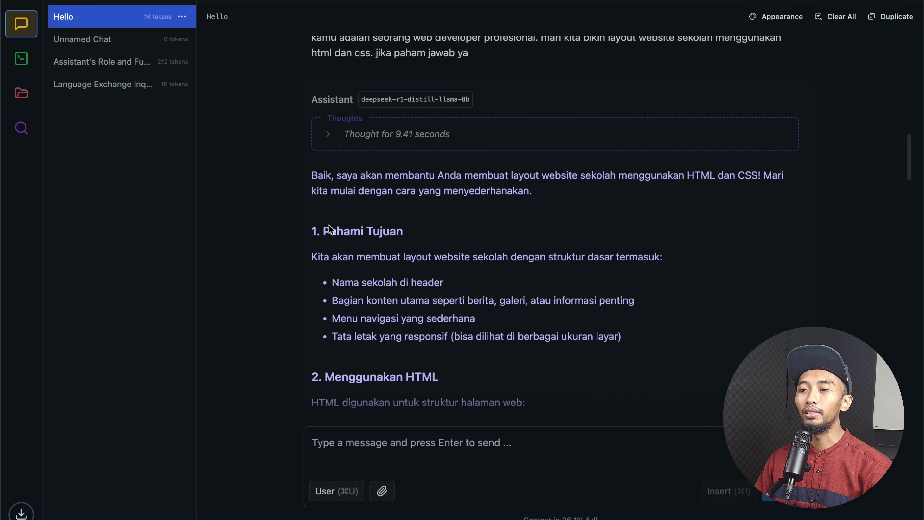
pyautogui.scroll(-2, 507, 302)
pyautogui.scroll(-3, 409, 266)
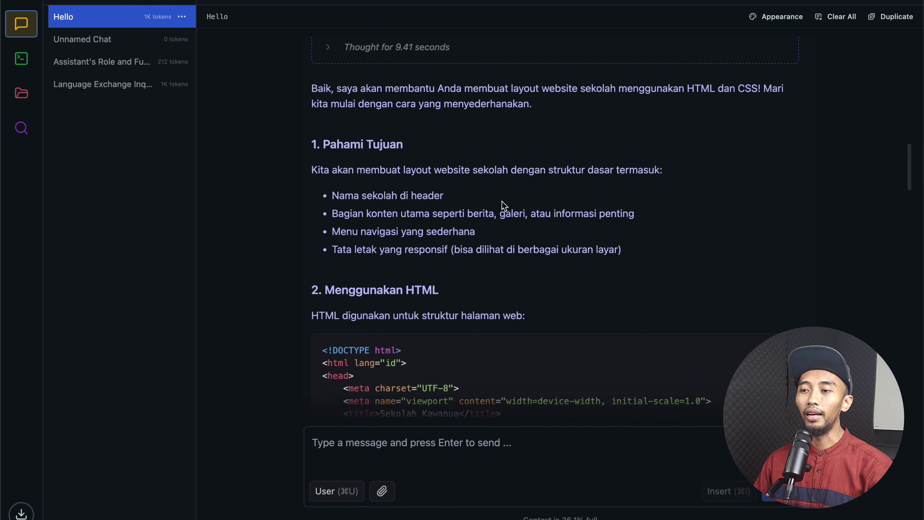
pyautogui.scroll(-1, 364, 235)
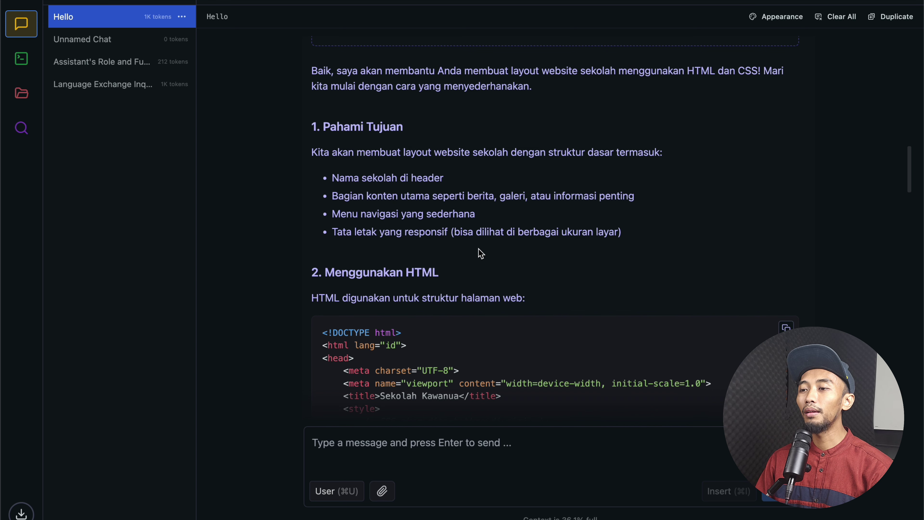
pyautogui.scroll(-3, 440, 233)
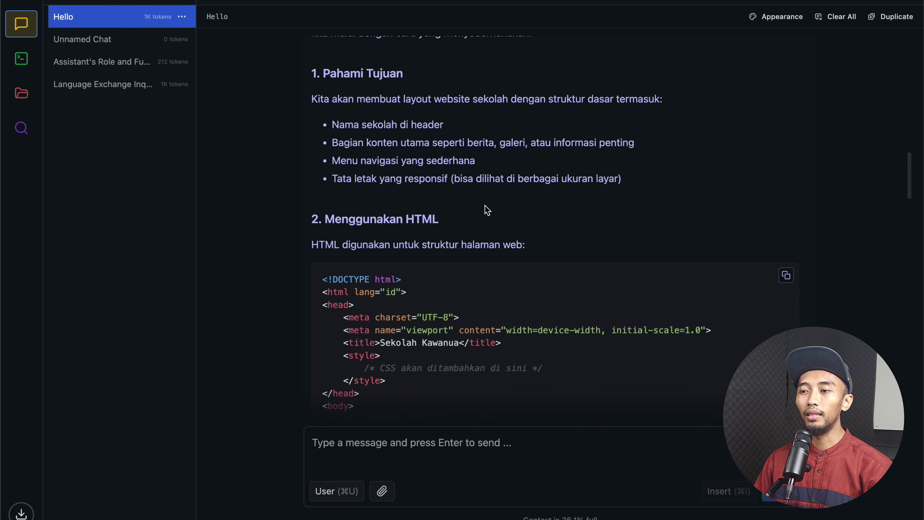
pyautogui.scroll(-5, 487, 210)
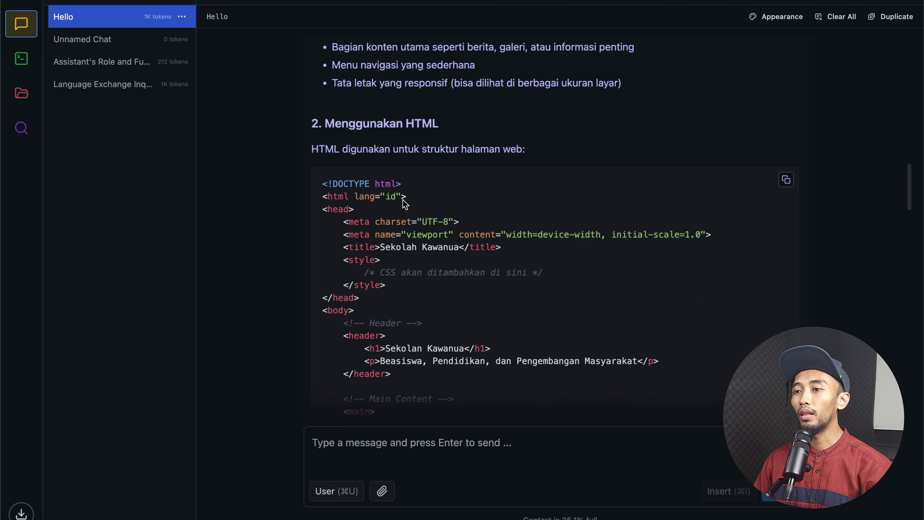
pyautogui.scroll(5, 452, 238)
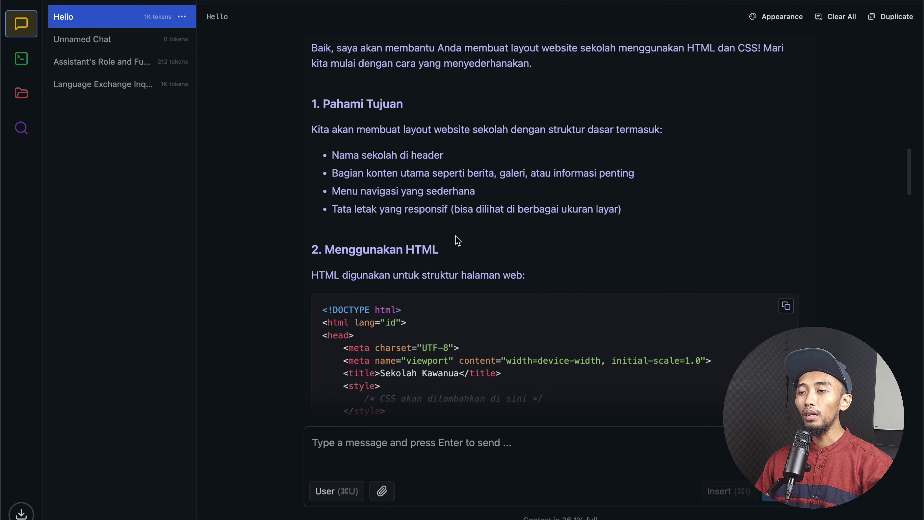
pyautogui.scroll(-5, 458, 241)
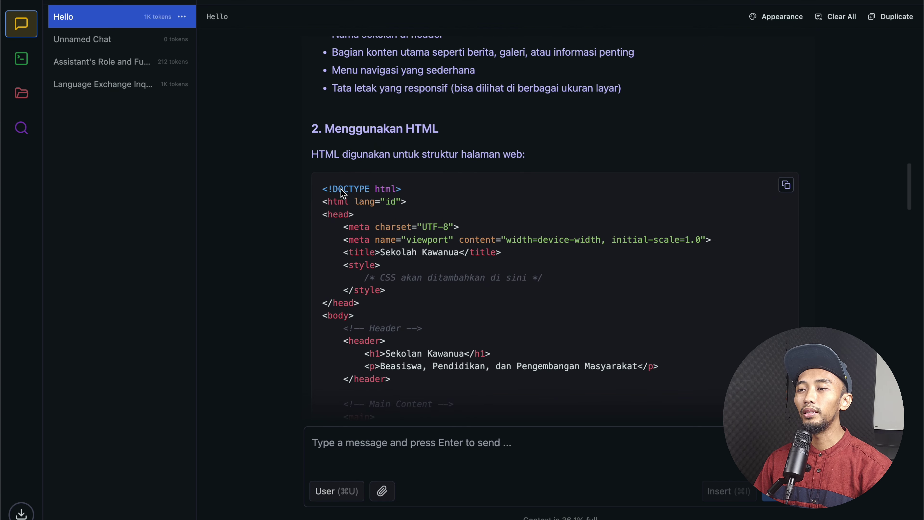
pyautogui.scroll(-1, 473, 234)
pyautogui.scroll(-4, 472, 234)
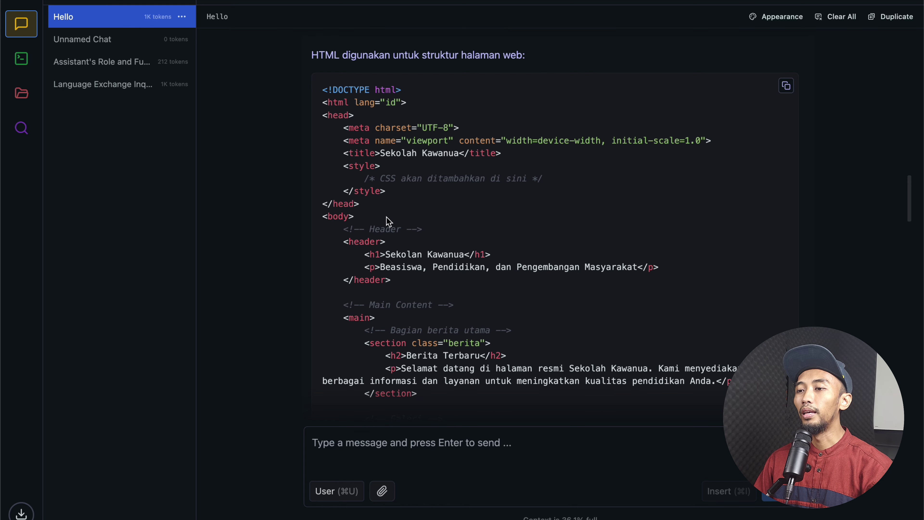
# - Read the start of the HTML code down to the header block, highlighting the school name in the h1 heading
pyautogui.scroll(-2, 409, 206)
pyautogui.scroll(-1, 407, 202)
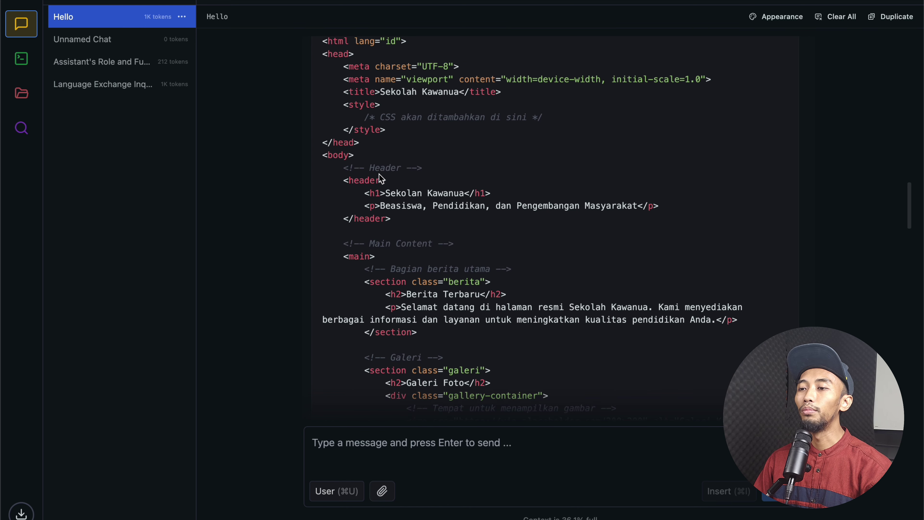
pyautogui.scroll(-3, 458, 208)
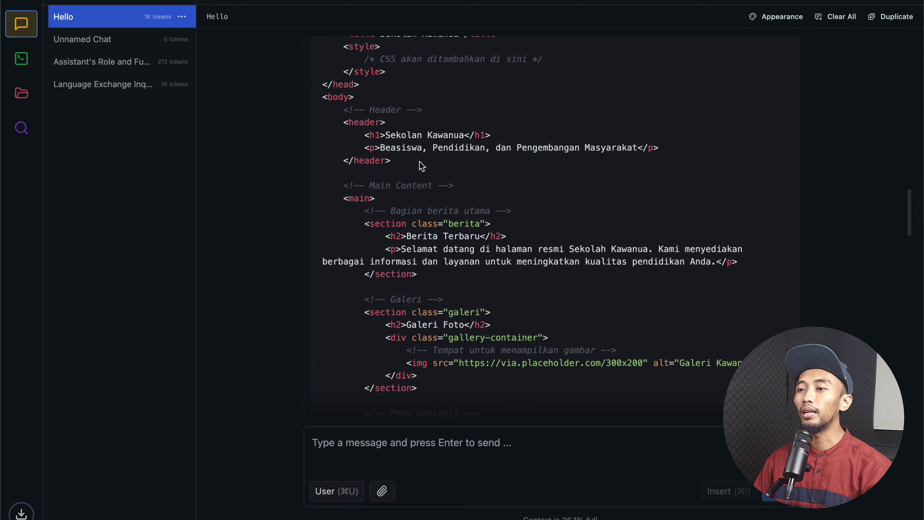
pyautogui.scroll(-1, 427, 169)
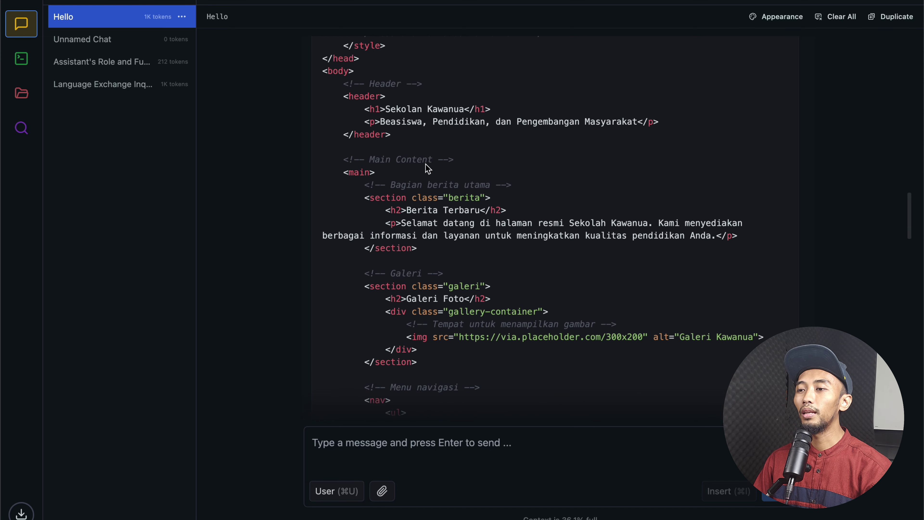
pyautogui.moveTo(386, 109); pyautogui.dragTo(467, 113)
pyautogui.click(439, 139)
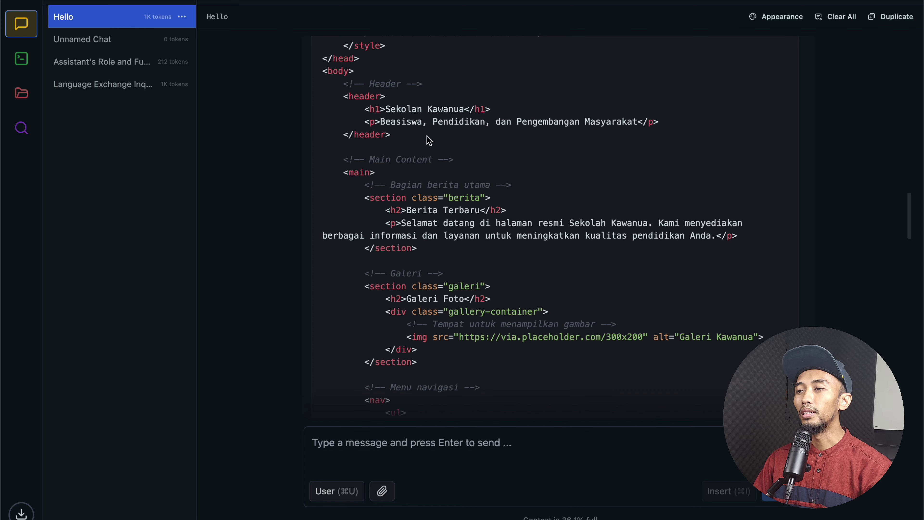
pyautogui.scroll(1, 429, 139)
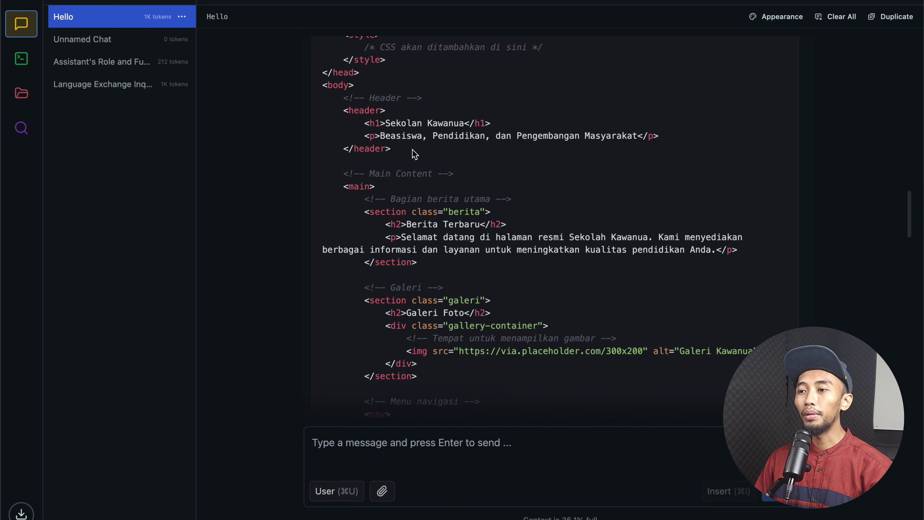
# - Skim the HTML code down to the footer and back up to the header and main content
pyautogui.scroll(-10, 415, 180)
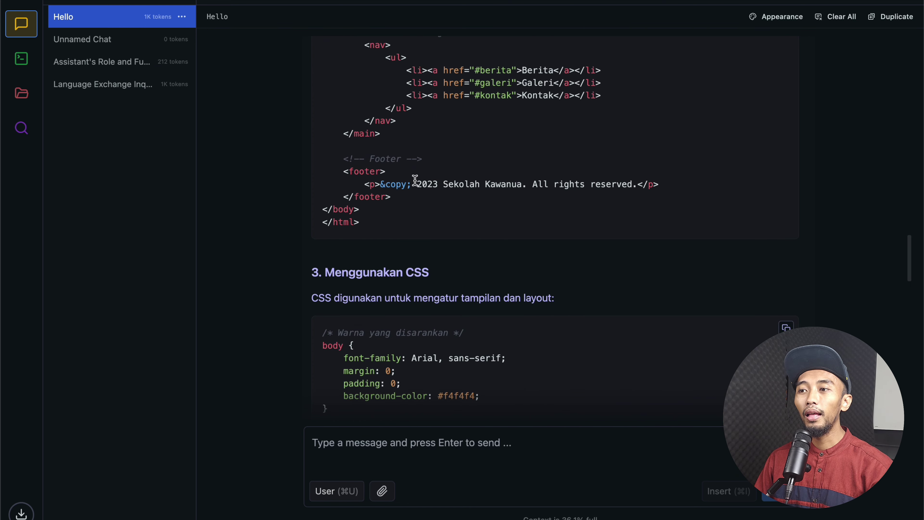
pyautogui.scroll(2, 415, 179)
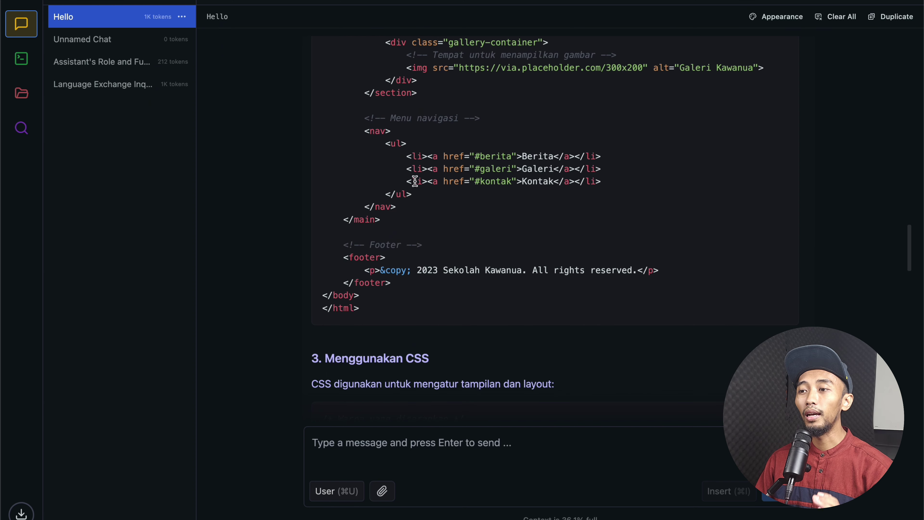
pyautogui.scroll(3, 415, 181)
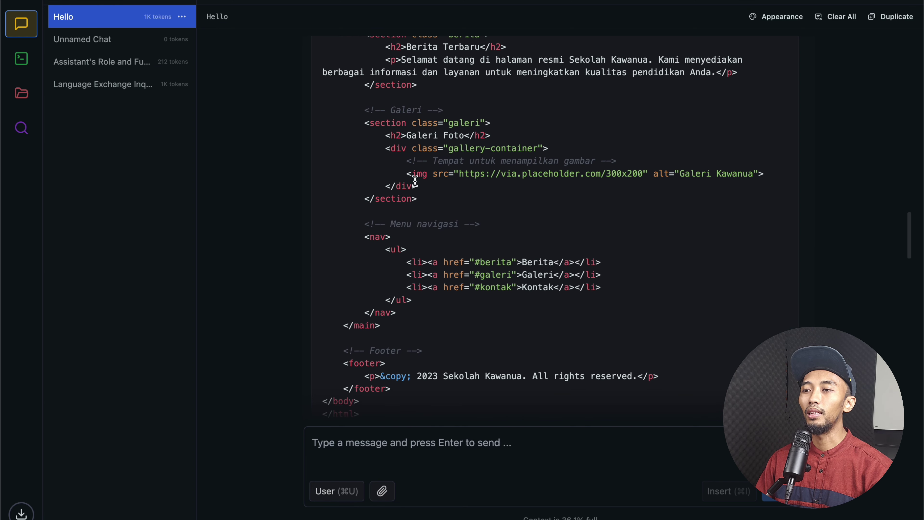
pyautogui.scroll(5, 415, 180)
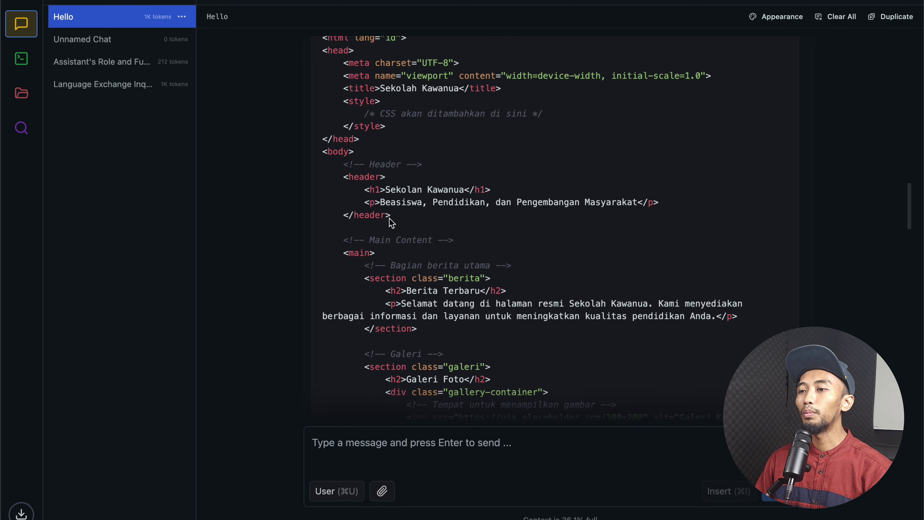
pyautogui.scroll(-2, 410, 208)
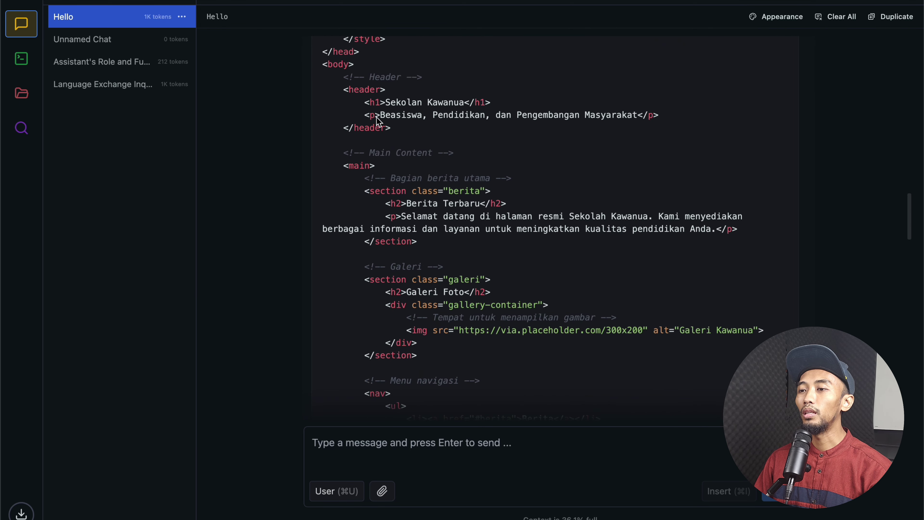
pyautogui.scroll(-1, 464, 181)
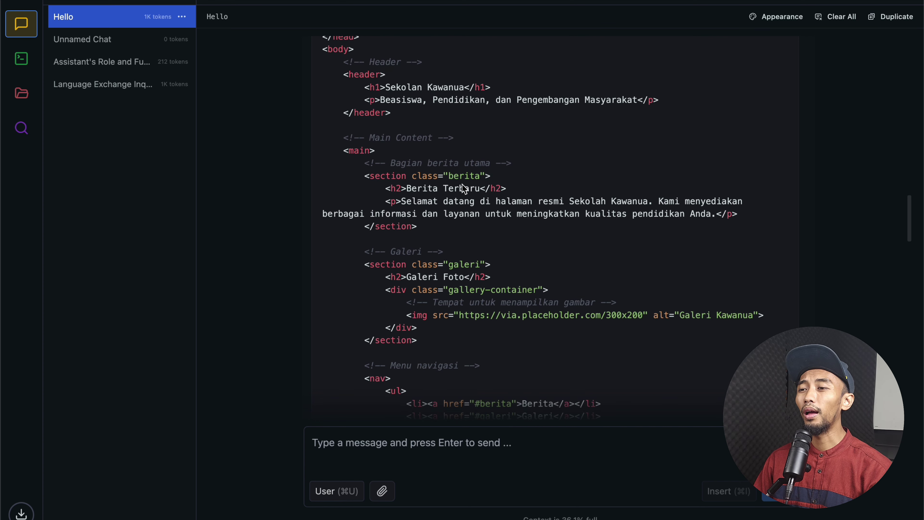
# - Examine the "Bagian berita utama" part of the HTML, highlighting its comment and the whole berita section
pyautogui.scroll(-2, 464, 189)
pyautogui.scroll(-1, 423, 190)
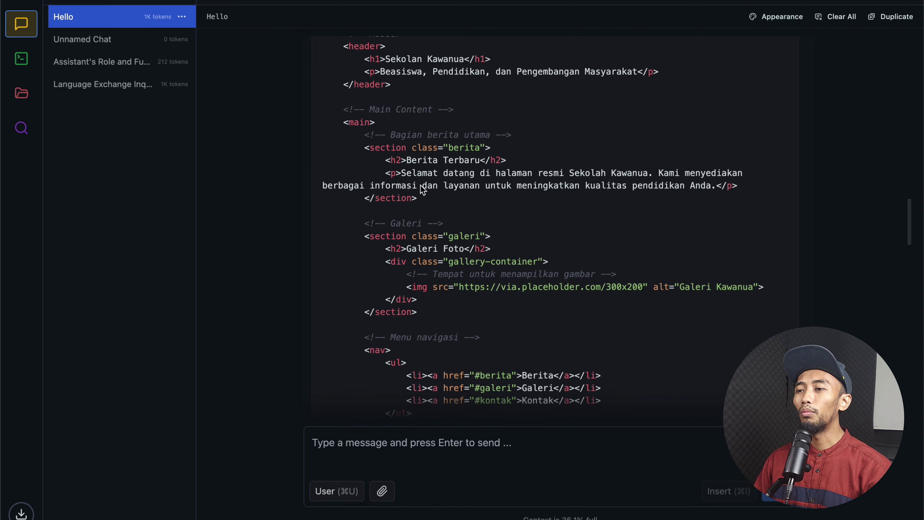
pyautogui.scroll(-3, 447, 204)
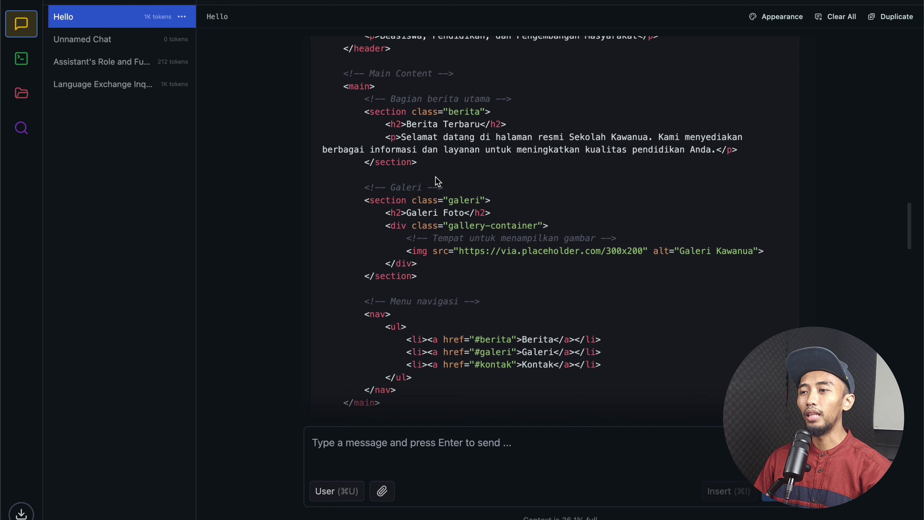
pyautogui.scroll(1, 434, 171)
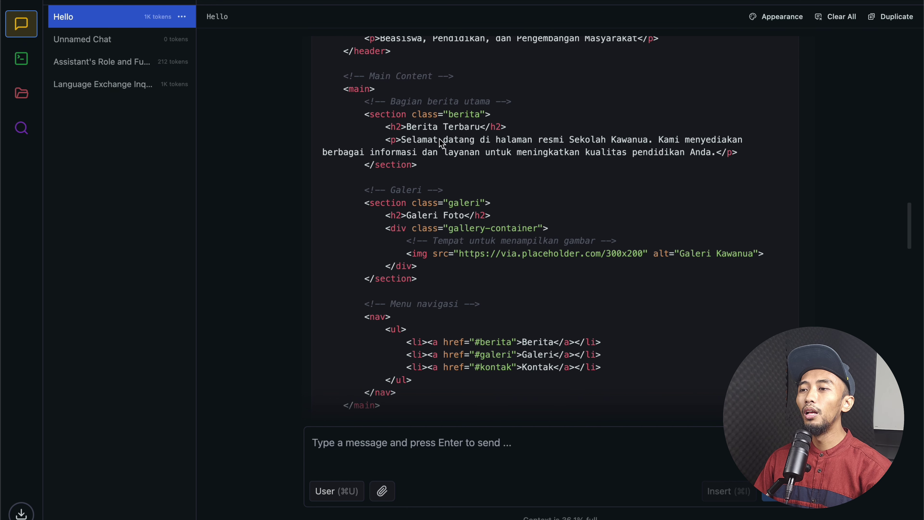
pyautogui.moveTo(376, 115); pyautogui.dragTo(451, 160)
pyautogui.click(451, 161)
pyautogui.scroll(3, 437, 156)
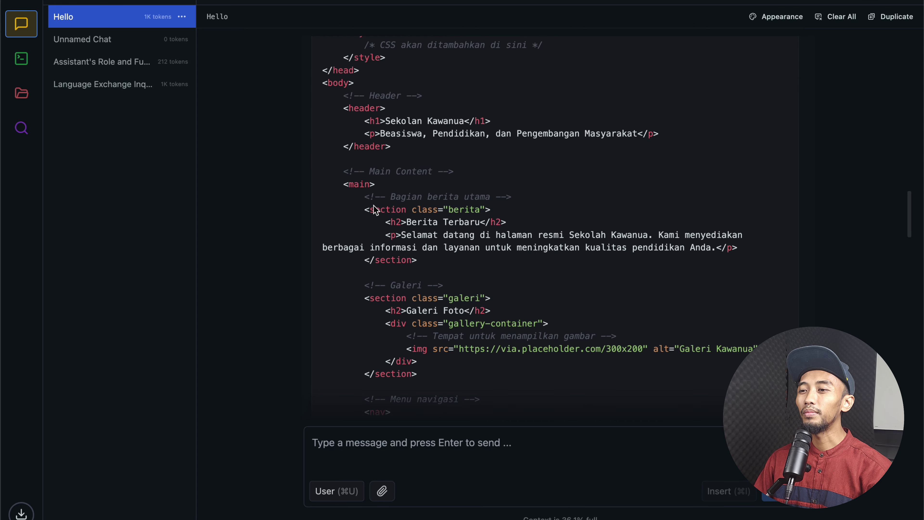
pyautogui.moveTo(367, 205); pyautogui.dragTo(520, 207)
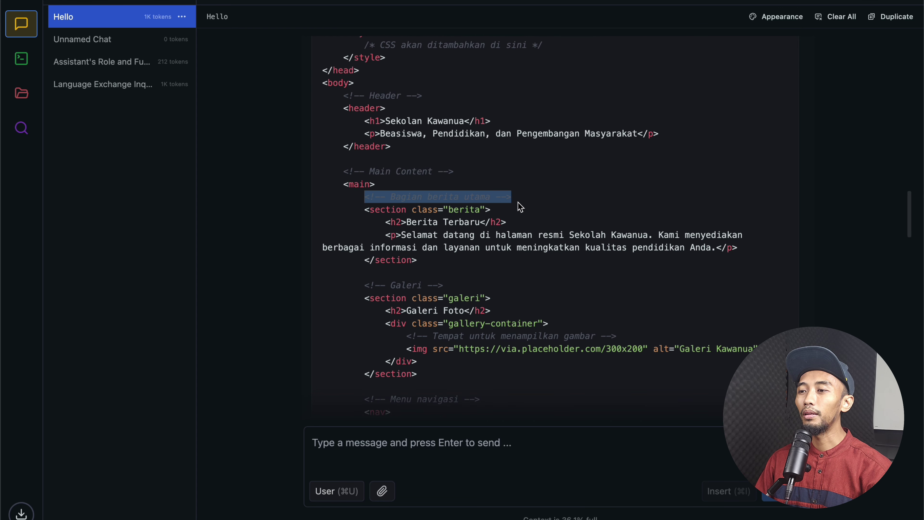
pyautogui.click(431, 207)
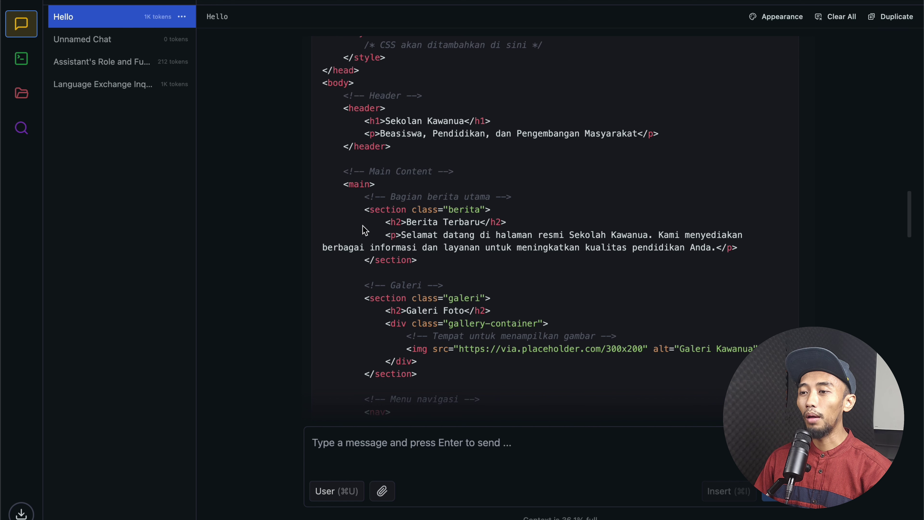
pyautogui.moveTo(364, 209); pyautogui.dragTo(439, 260)
pyautogui.scroll(-3, 499, 286)
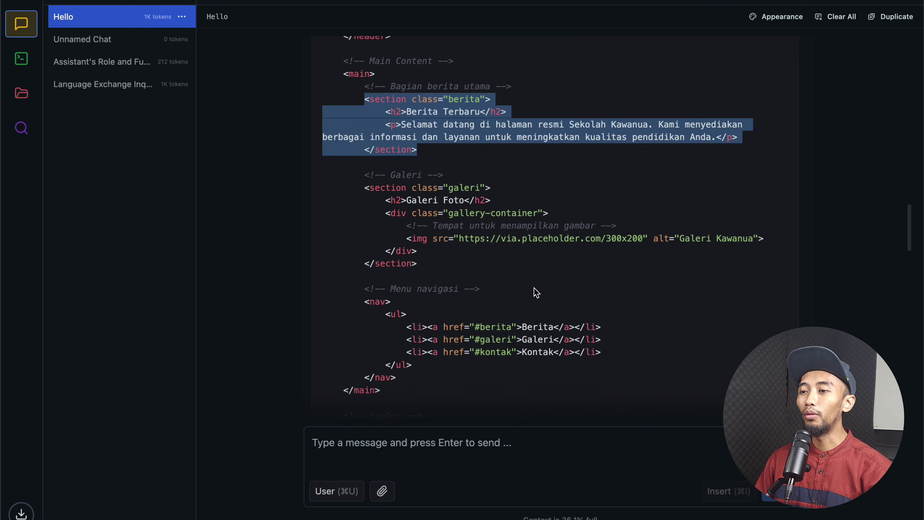
pyautogui.click(452, 235)
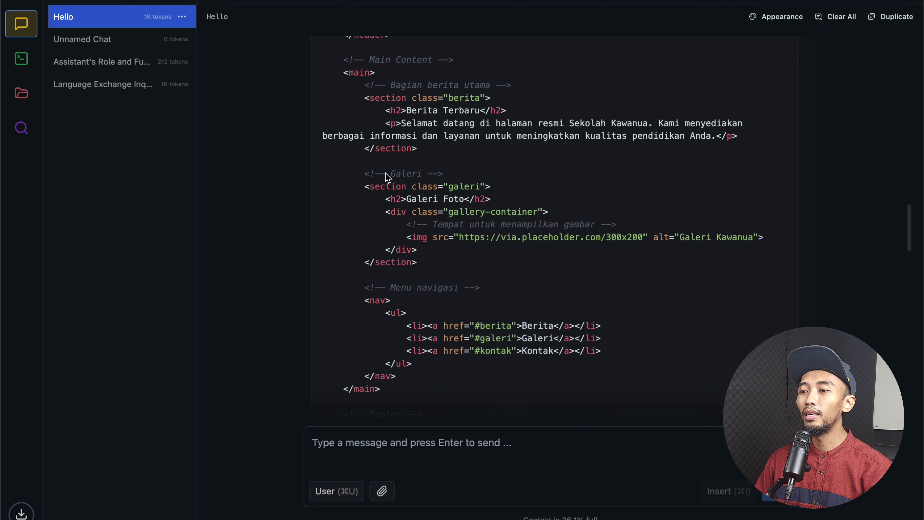
# - Highlight and read the galeri section and the nav block under "Menu navigasi" in the HTML code
pyautogui.moveTo(365, 189); pyautogui.dragTo(448, 268)
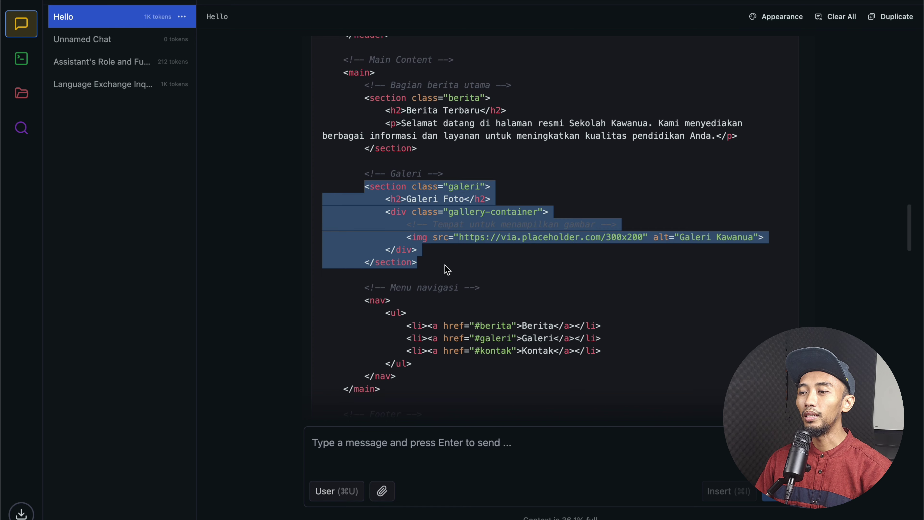
pyautogui.click(488, 255)
pyautogui.scroll(-3, 487, 255)
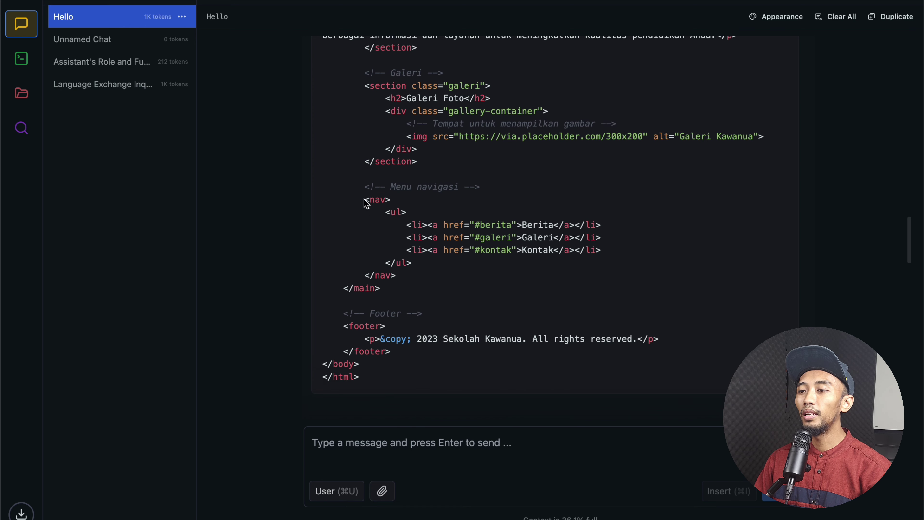
pyautogui.moveTo(365, 200); pyautogui.dragTo(431, 275)
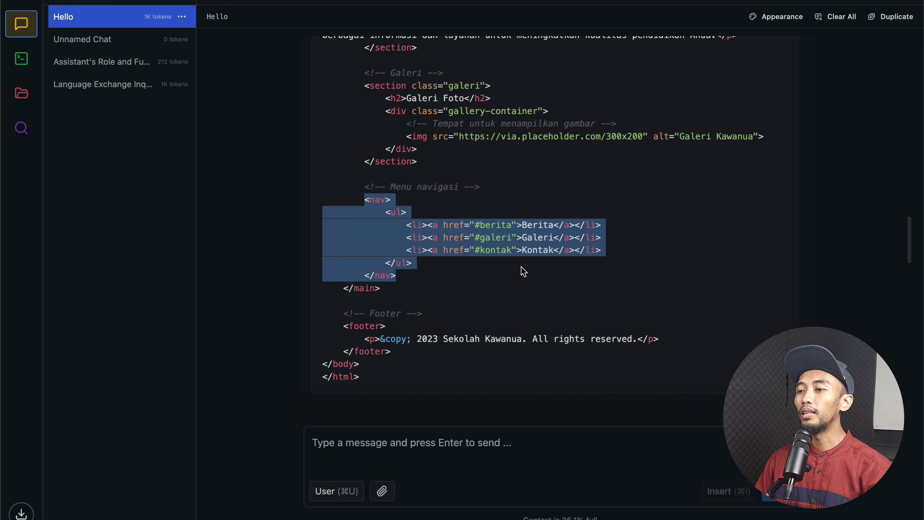
pyautogui.click(530, 262)
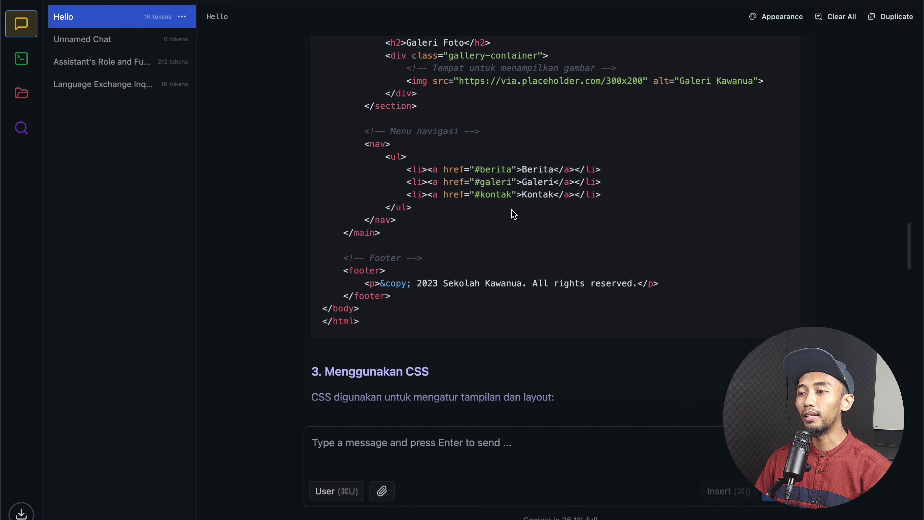
# - Read the footer at the end of the HTML code and review the main content sections above it
pyautogui.scroll(-1, 514, 215)
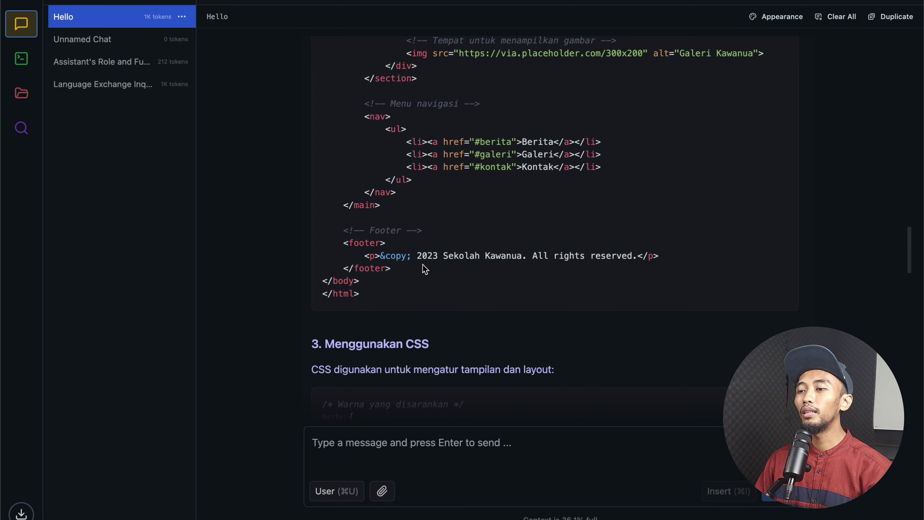
pyautogui.scroll(-4, 422, 270)
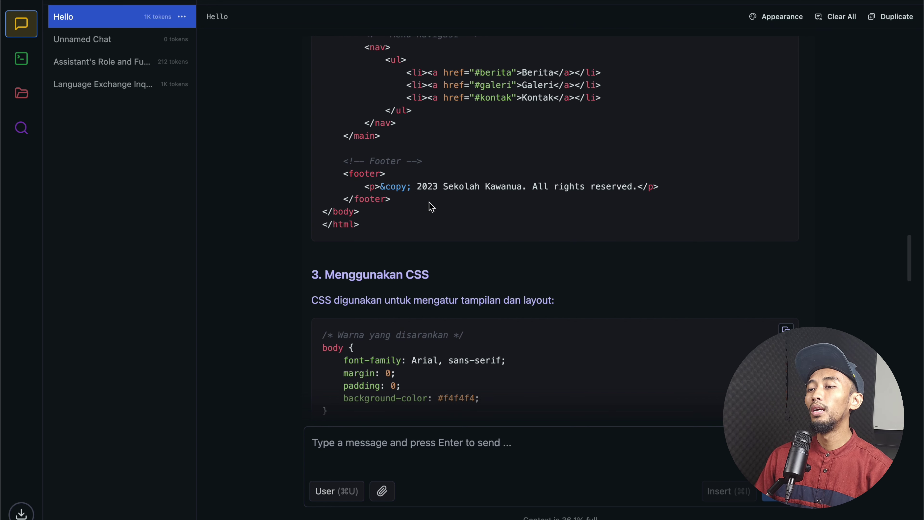
pyautogui.scroll(-1, 432, 206)
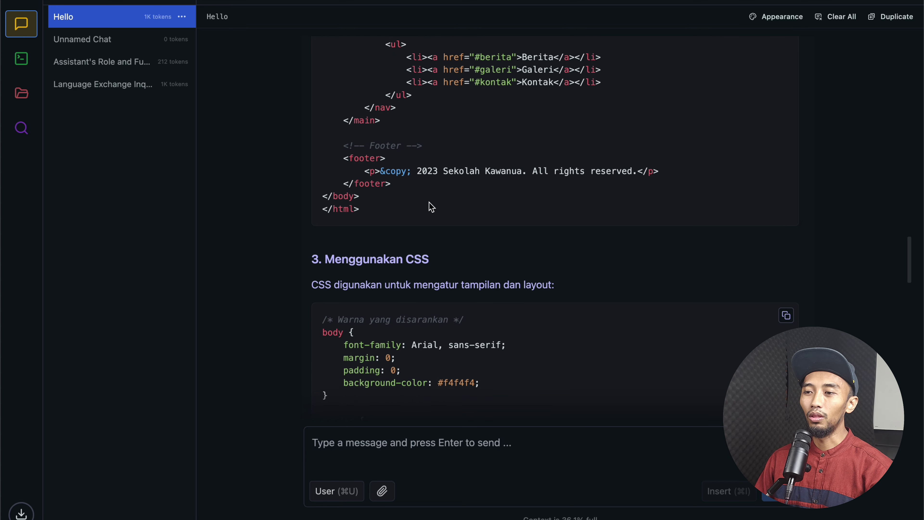
pyautogui.scroll(5, 439, 206)
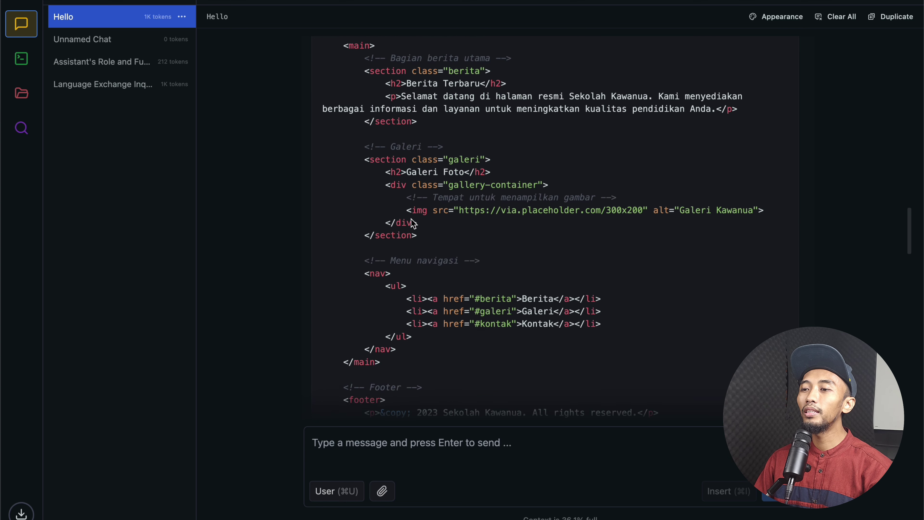
pyautogui.scroll(3, 438, 207)
# - Examine the CSS code under "3. Menggunakan CSS", covering the rules for body, header, h1, p, section, .galeri img and nav
pyautogui.scroll(-10, 440, 214)
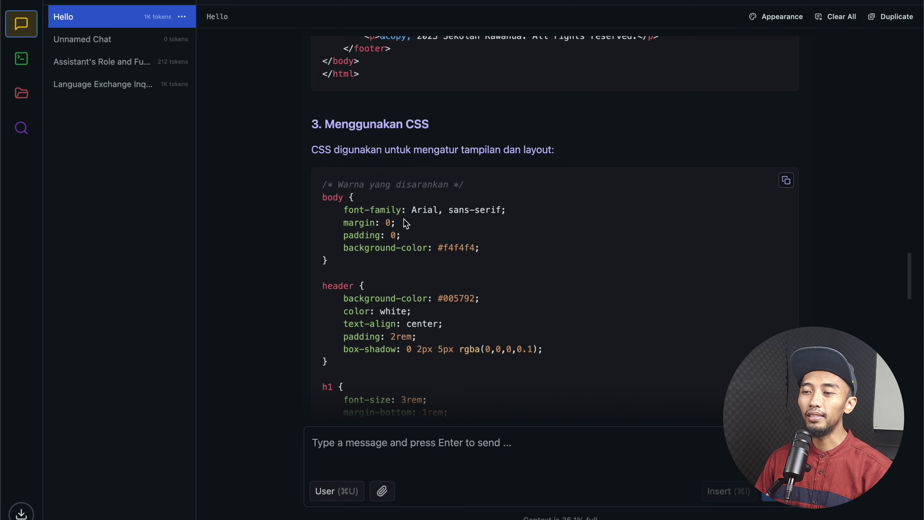
pyautogui.scroll(-1, 407, 223)
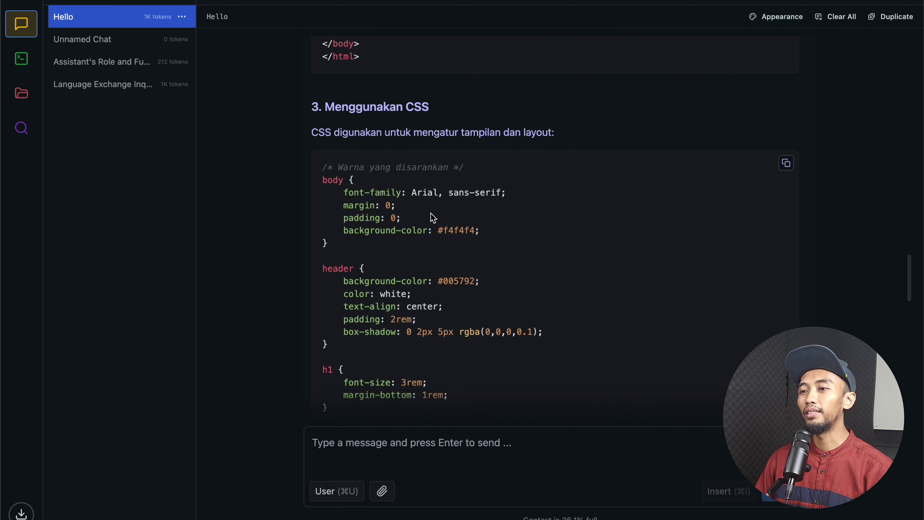
pyautogui.scroll(-5, 470, 217)
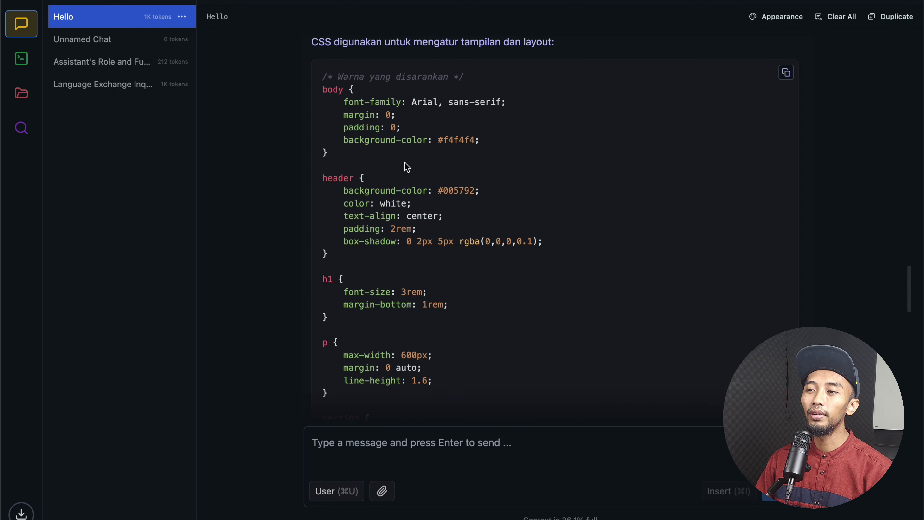
pyautogui.scroll(-3, 396, 165)
pyautogui.scroll(-1, 383, 216)
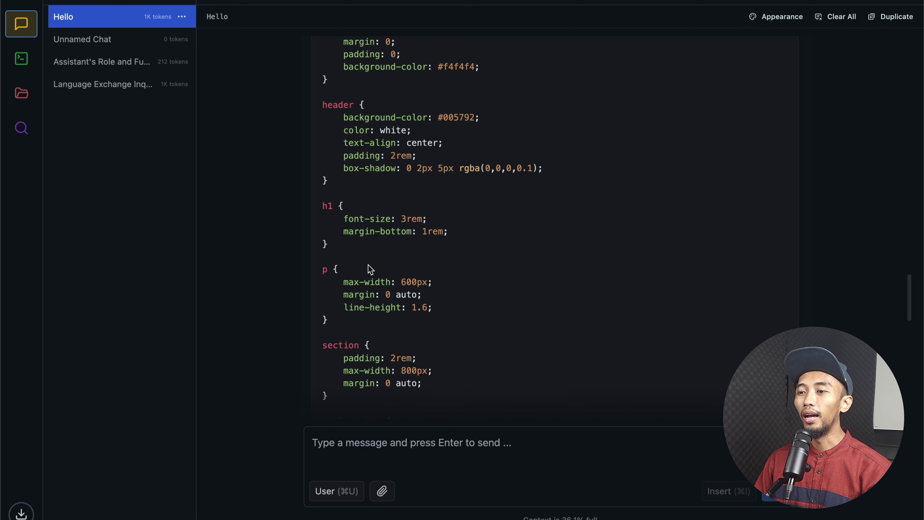
pyautogui.scroll(-5, 375, 268)
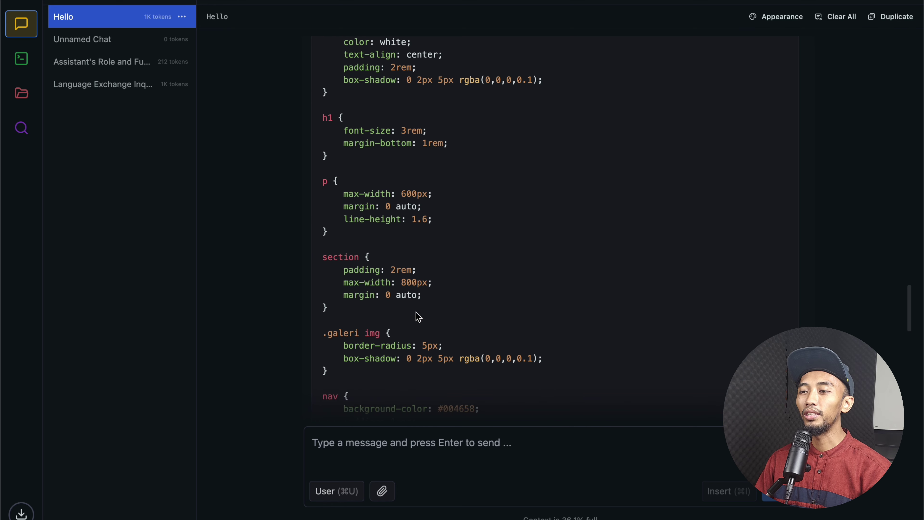
pyautogui.scroll(10, 434, 237)
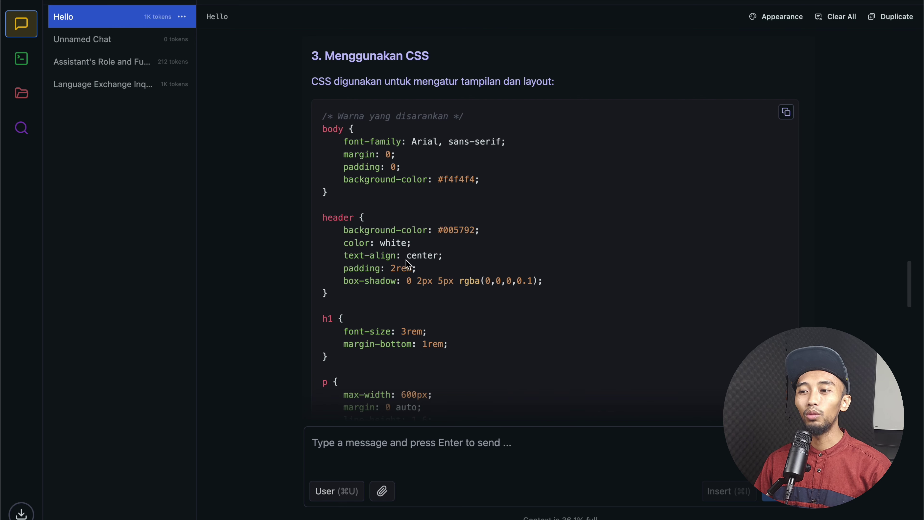
pyautogui.scroll(-7, 406, 260)
pyautogui.scroll(1, 392, 293)
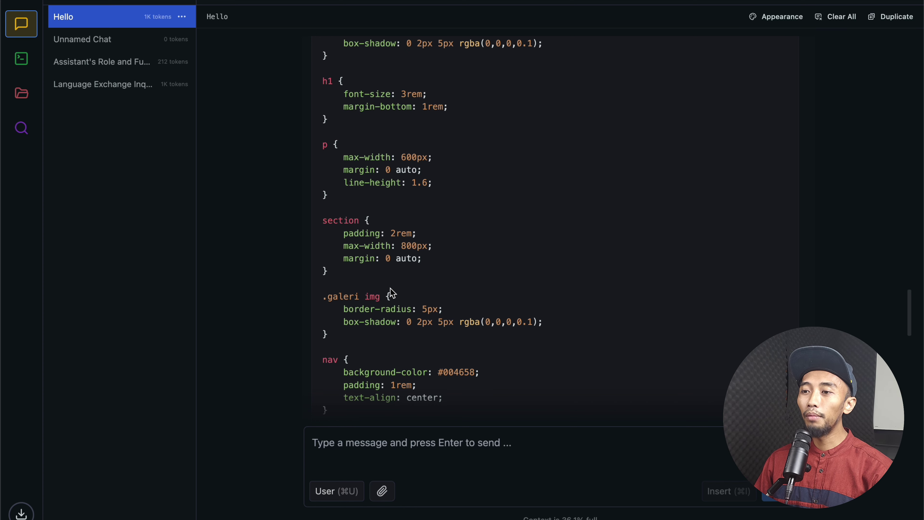
pyautogui.scroll(8, 400, 291)
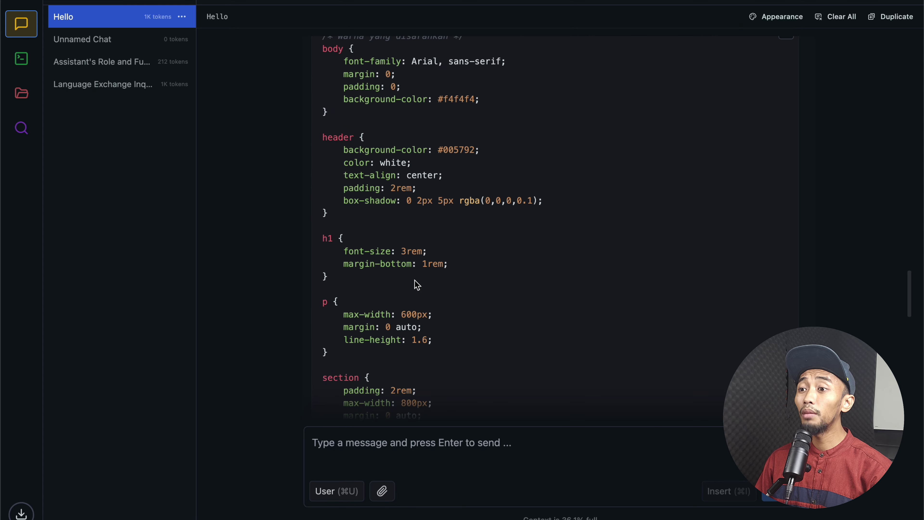
# - Reread the CSS rules for body, header and h1, and continue through the nav ul, nav ul li and footer rules
pyautogui.scroll(10, 415, 282)
pyautogui.scroll(-12, 414, 282)
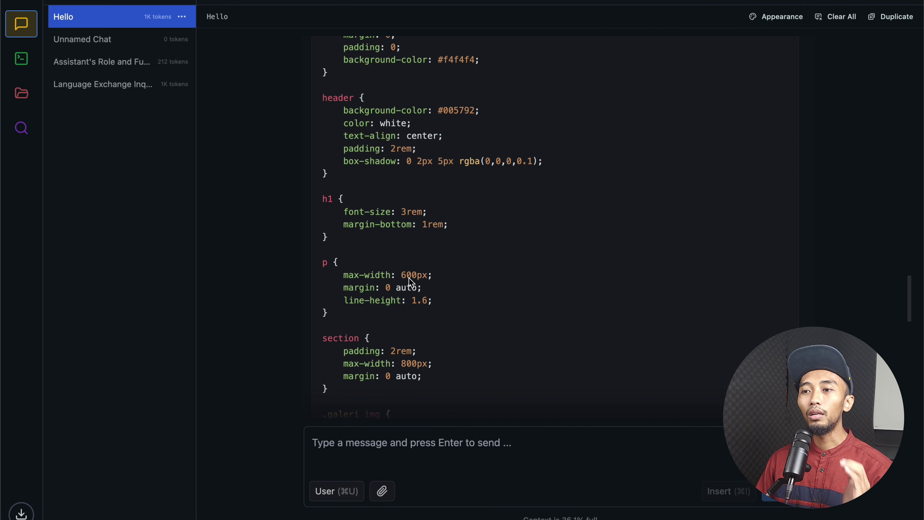
pyautogui.scroll(3, 411, 282)
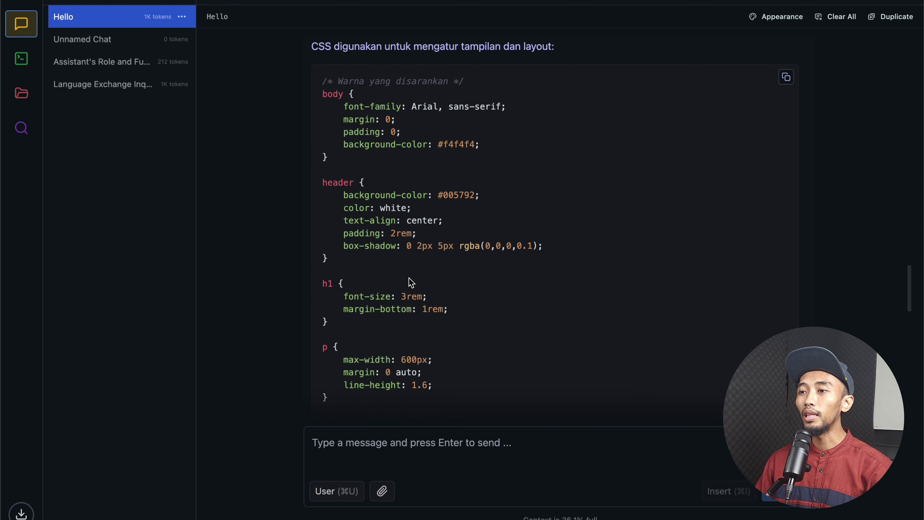
pyautogui.scroll(1, 419, 276)
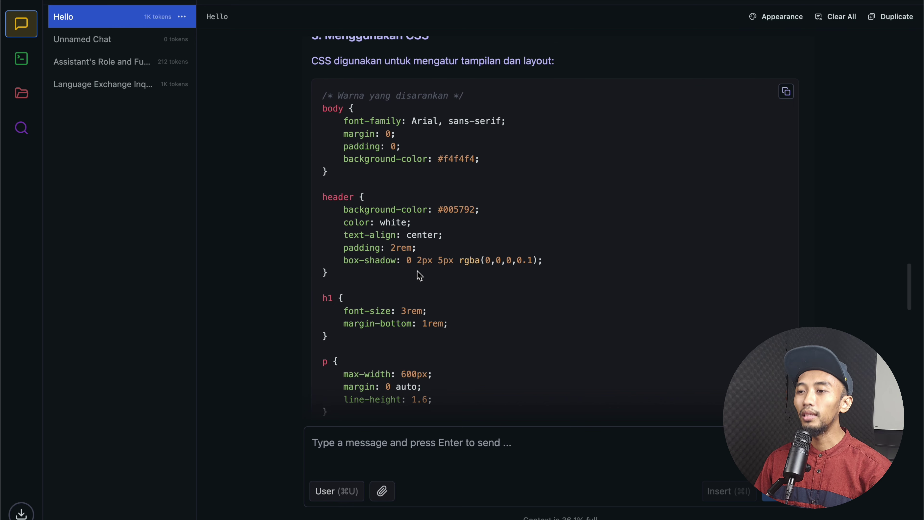
pyautogui.scroll(1, 420, 275)
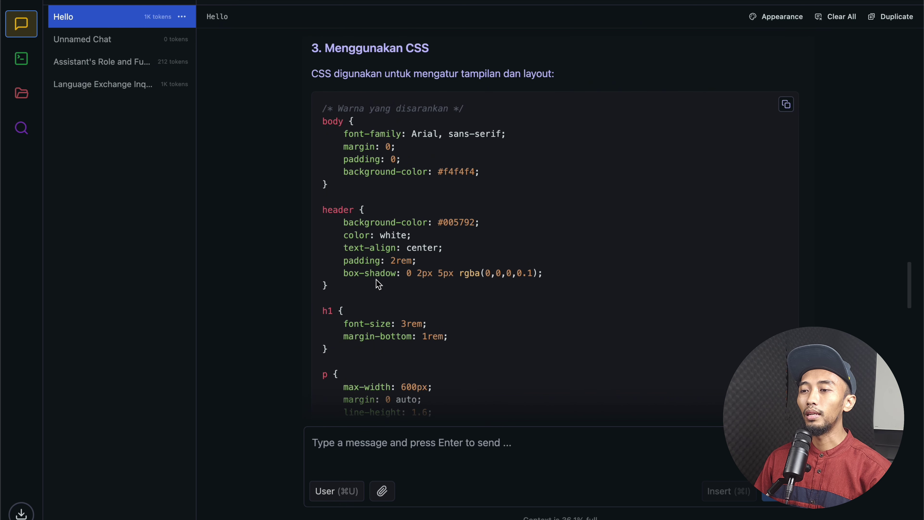
pyautogui.scroll(-5, 419, 298)
pyautogui.scroll(-20, 414, 306)
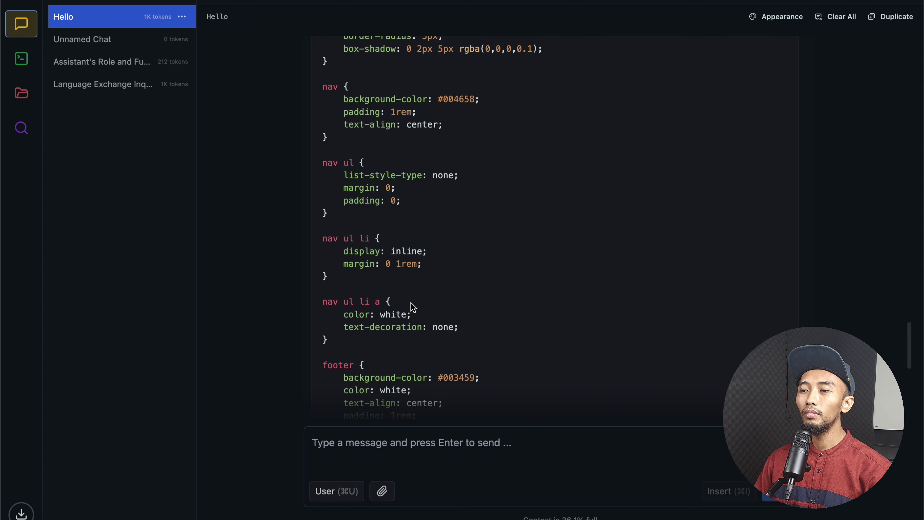
pyautogui.scroll(3, 416, 287)
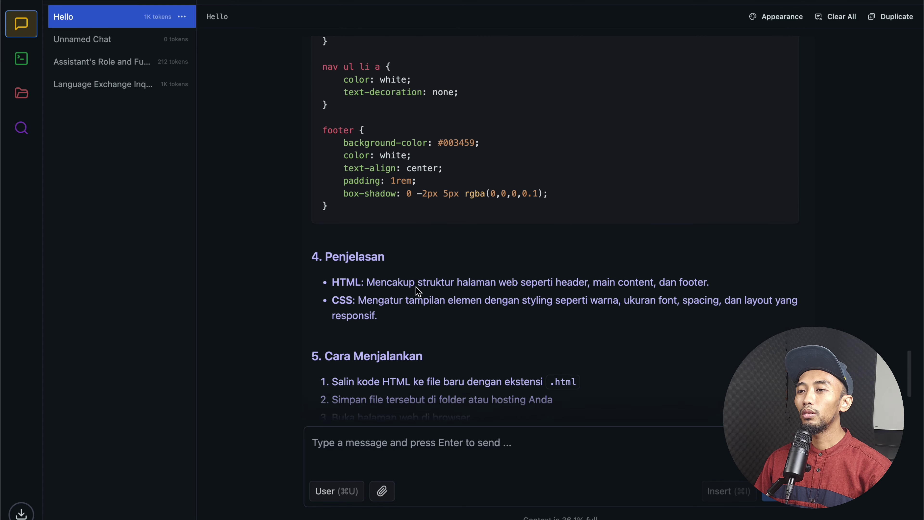
# - Highlight and read the HTML and CSS explanations under "4. Penjelasan"
pyautogui.scroll(-5, 410, 302)
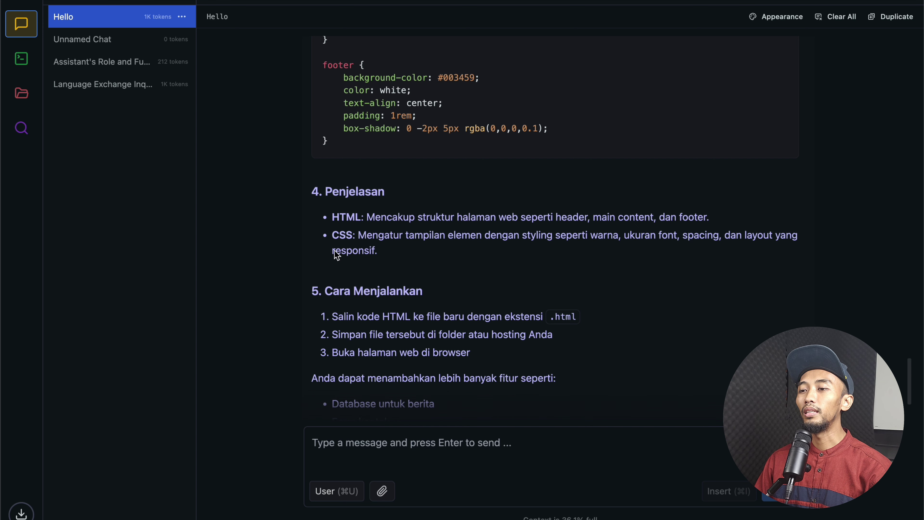
pyautogui.moveTo(332, 217); pyautogui.dragTo(703, 216)
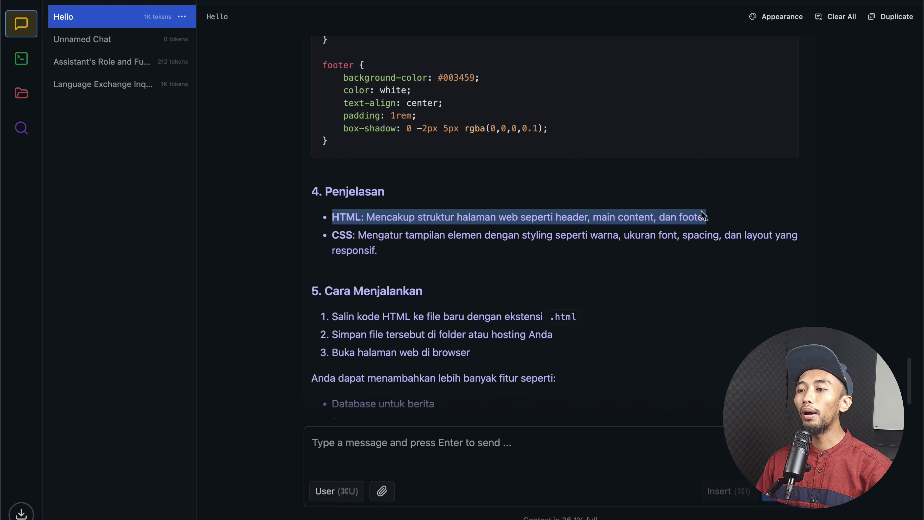
pyautogui.click(342, 237)
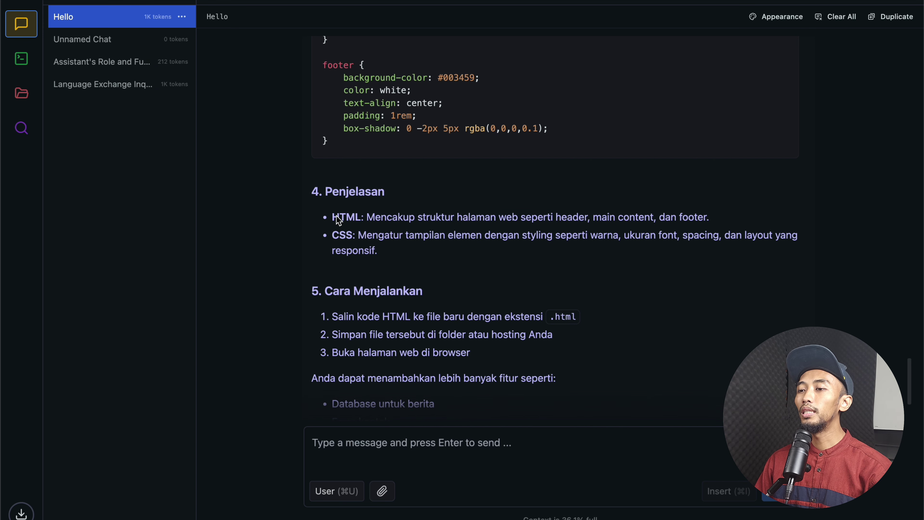
pyautogui.moveTo(338, 220); pyautogui.dragTo(458, 219)
pyautogui.click(411, 220)
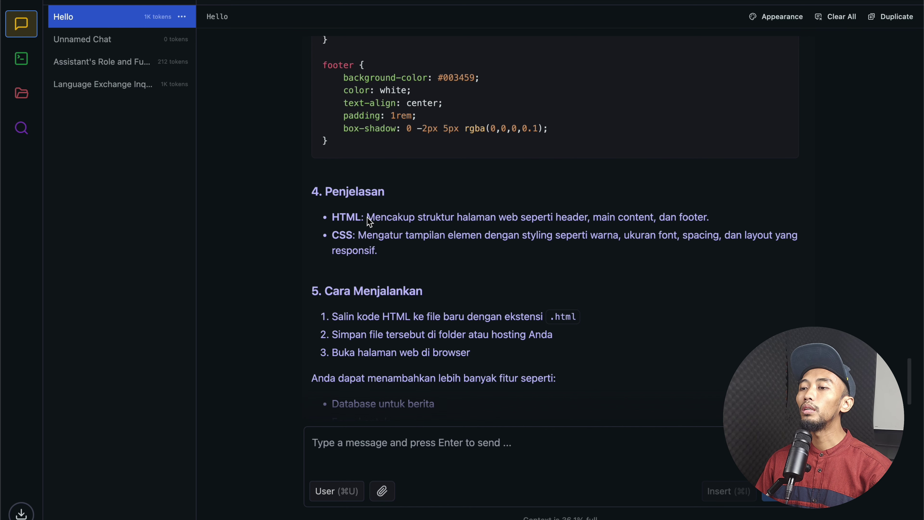
pyautogui.moveTo(369, 218); pyautogui.dragTo(715, 220)
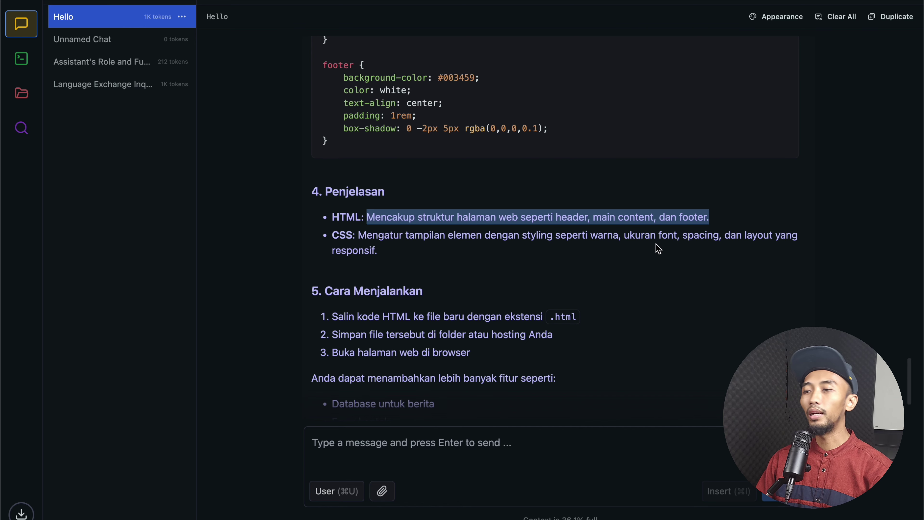
pyautogui.click(363, 240)
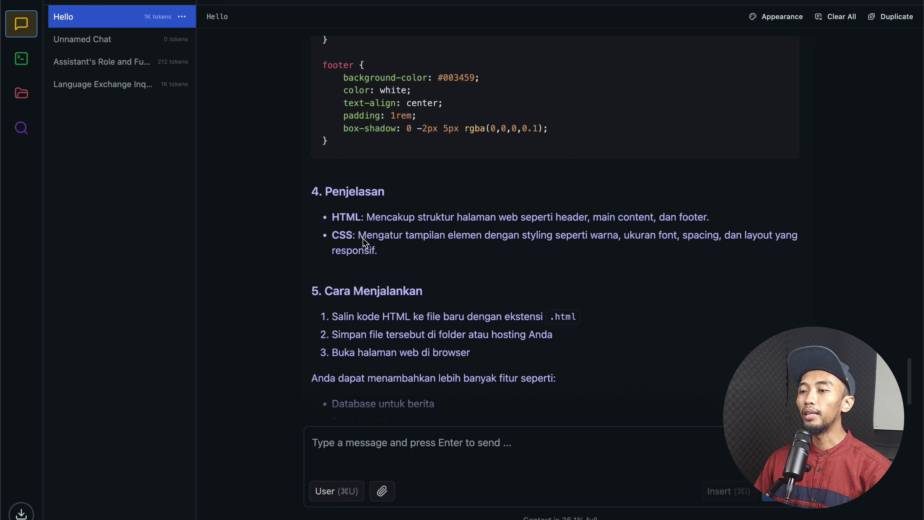
pyautogui.moveTo(363, 240); pyautogui.dragTo(391, 253)
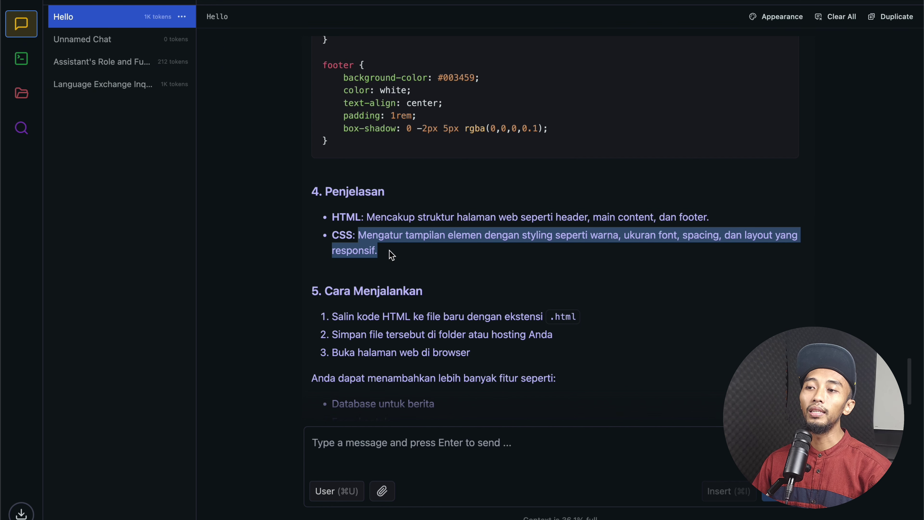
pyautogui.scroll(1, 392, 254)
pyautogui.click(469, 175)
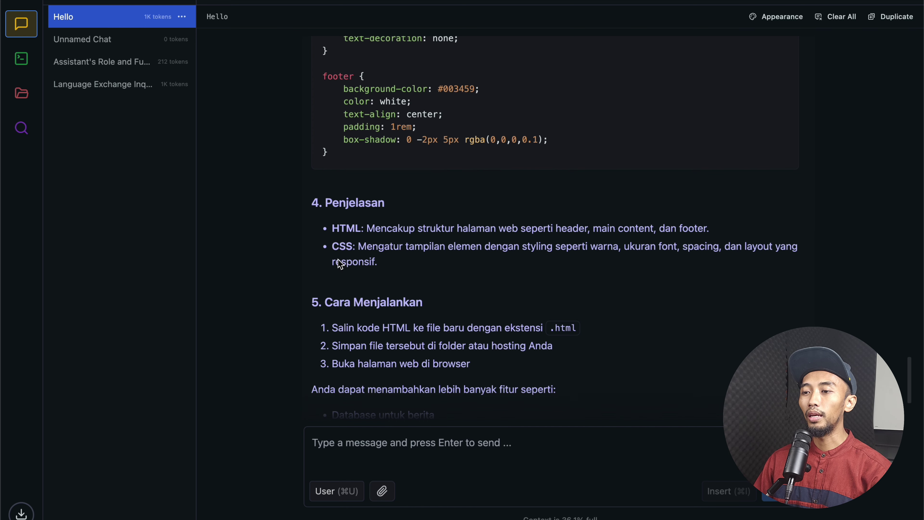
# - Read the "5. Cara Menjalankan" steps and the suggested extra features, highlighting the line "Anda dapat menambahkan lebih banyak fitur seperti"
pyautogui.scroll(-3, 340, 264)
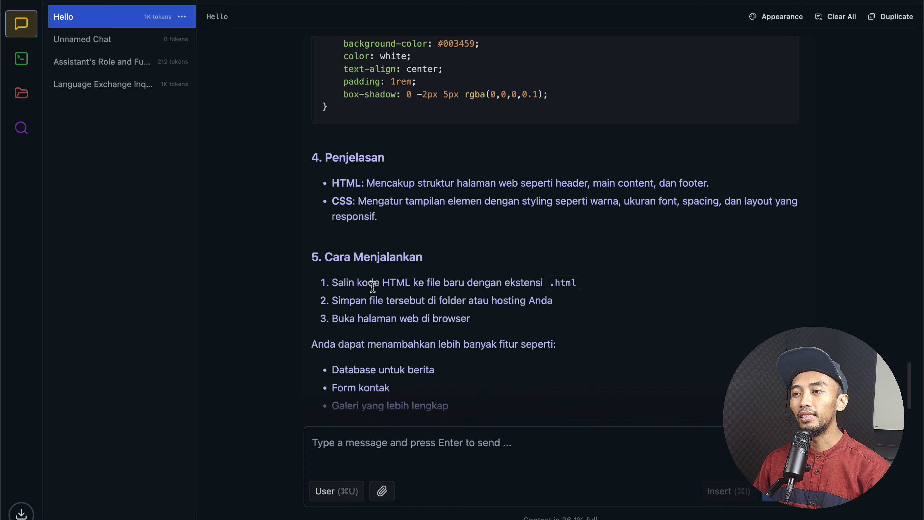
pyautogui.scroll(-5, 372, 287)
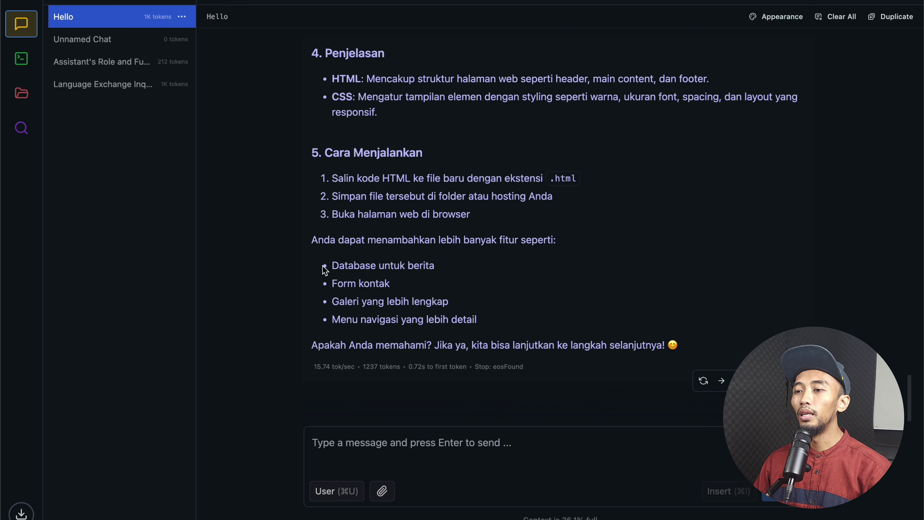
pyautogui.moveTo(314, 243); pyautogui.dragTo(554, 243)
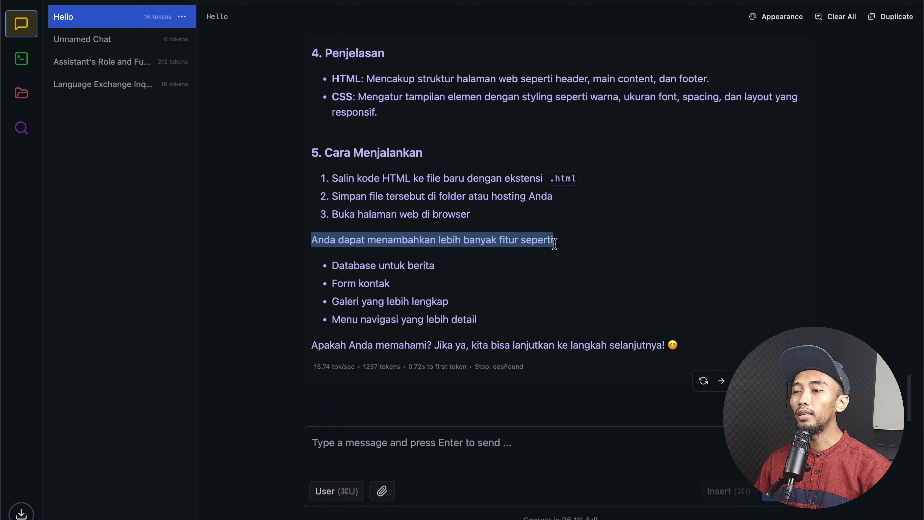
pyautogui.click(458, 269)
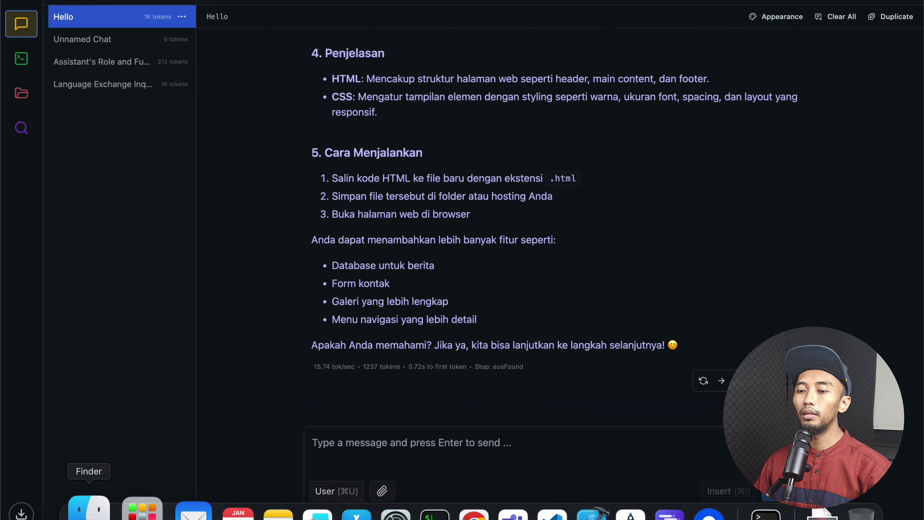
# - Switch to Finder and open the Riset folder inside Engineer
pyautogui.click(89, 511)
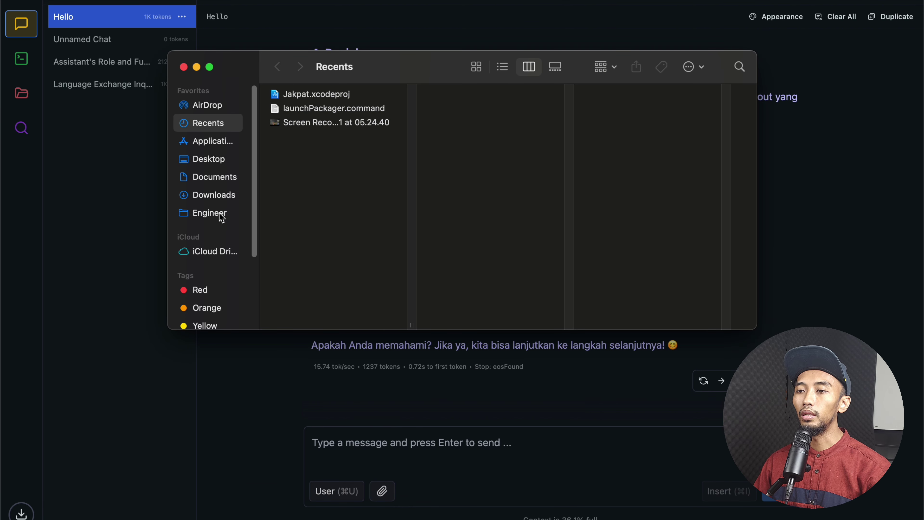
pyautogui.click(221, 218)
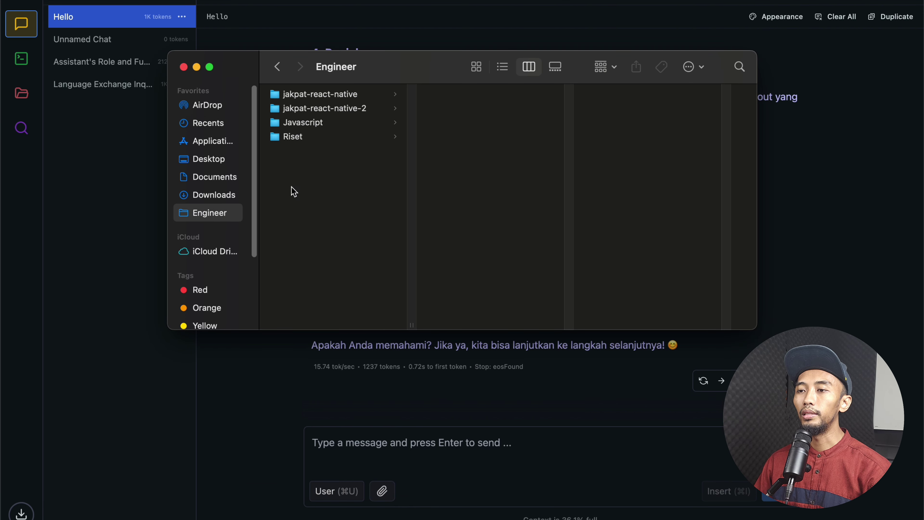
pyautogui.click(318, 124)
pyautogui.click(319, 138)
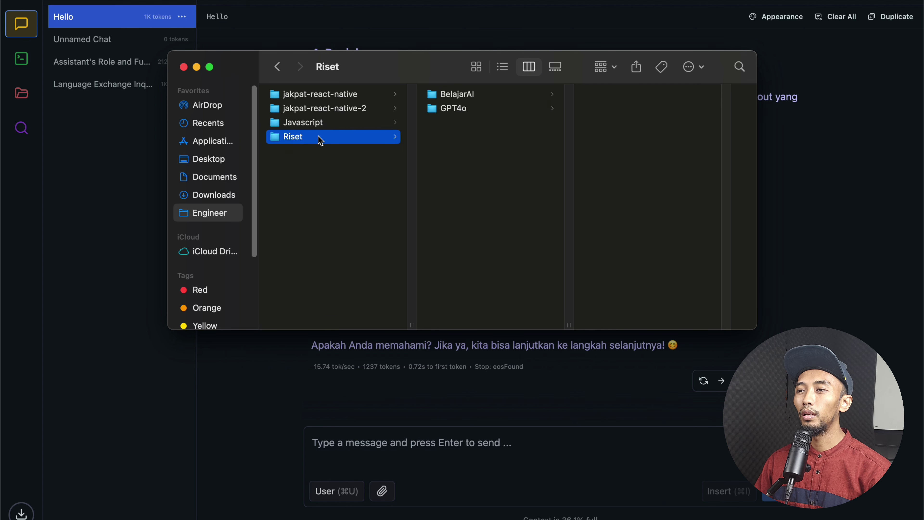
pyautogui.click(325, 127)
pyautogui.click(321, 138)
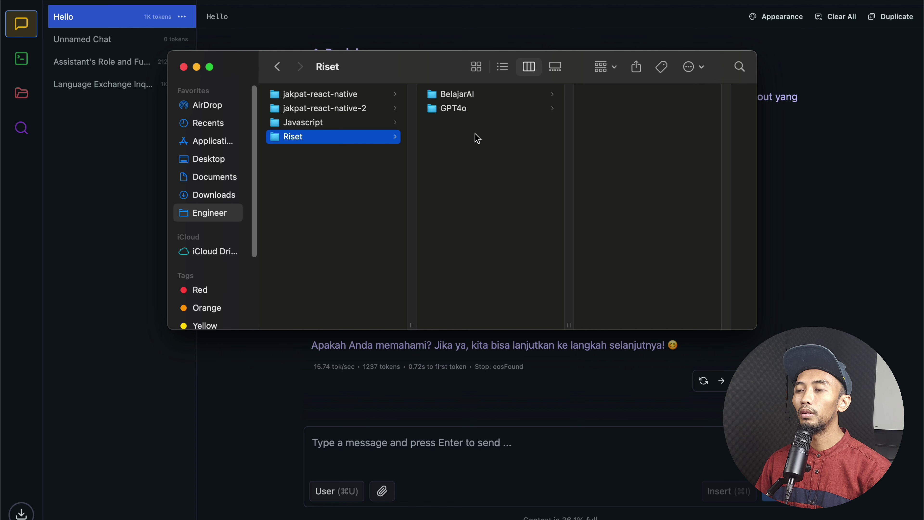
pyautogui.rightClick(450, 167)
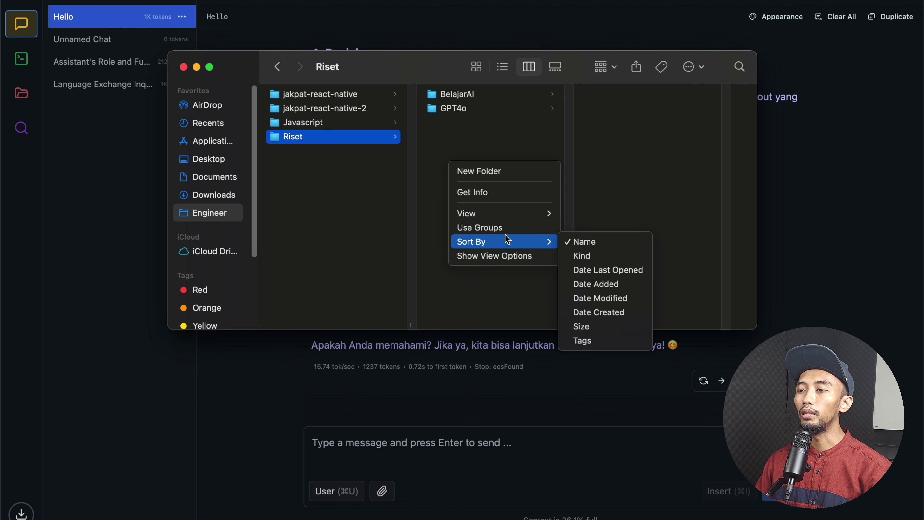
pyautogui.click(476, 109)
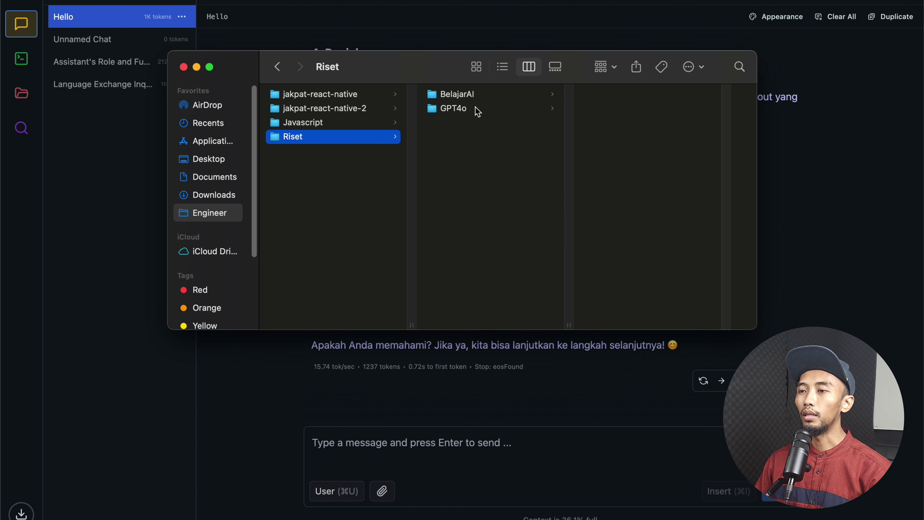
pyautogui.click(478, 95)
pyautogui.click(462, 159)
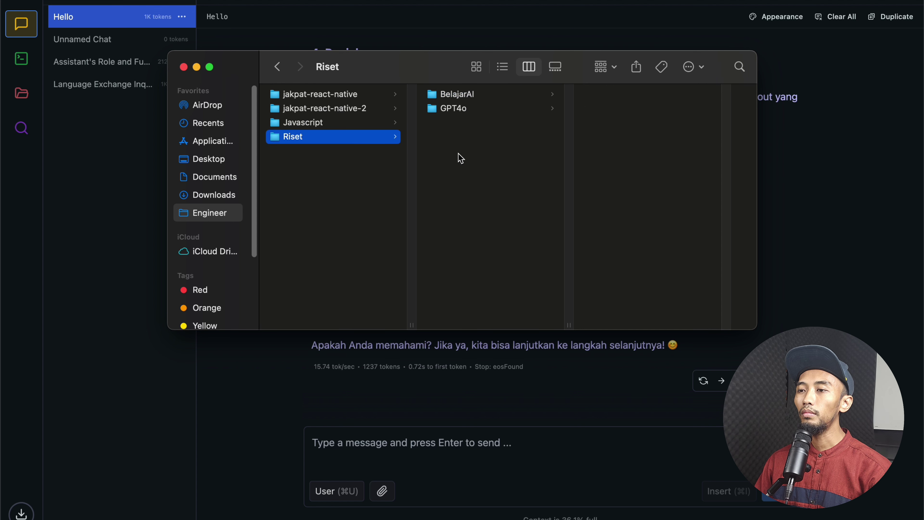
# - Create a new folder named "website-deepseek" inside the Riset folder
pyautogui.rightClick(457, 148)
pyautogui.click(499, 157)
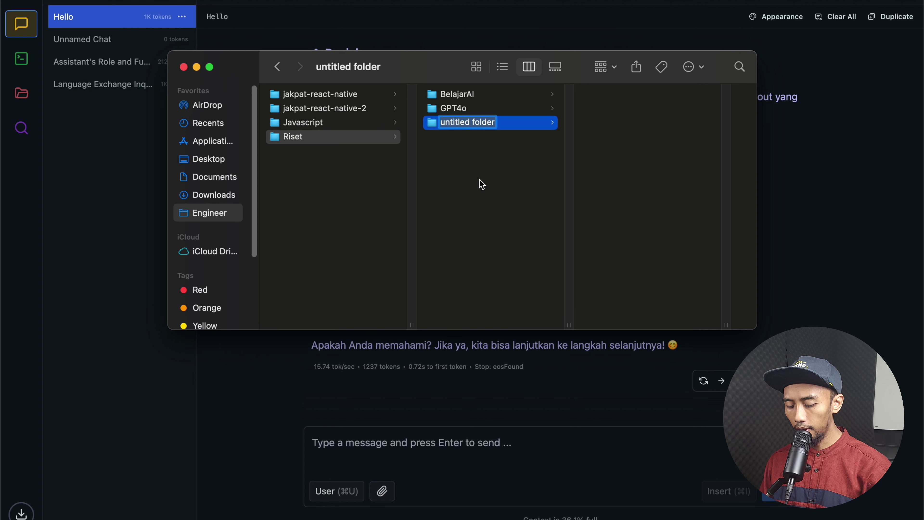
pyautogui.write('Bela')
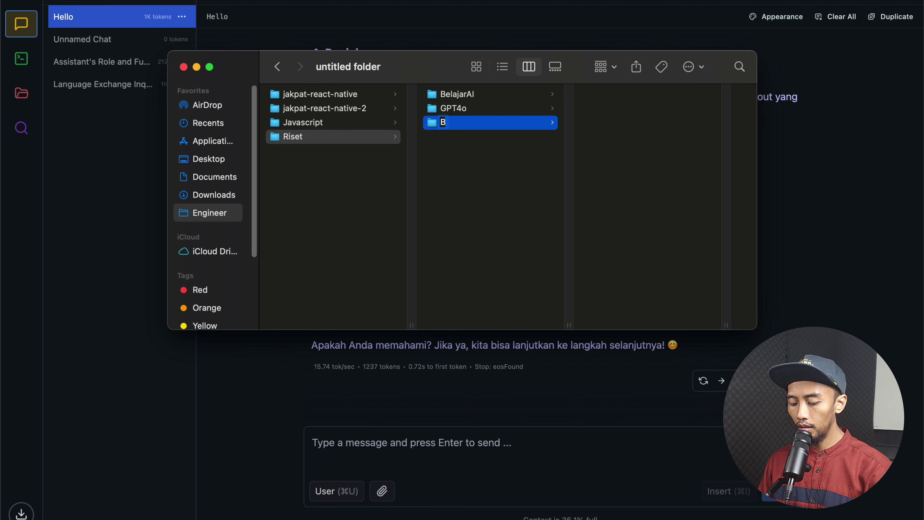
pyautogui.press('BackSpace')
pyautogui.press('BackSpace')
pyautogui.press('BackSpace')
pyautogui.press('BackSpace')
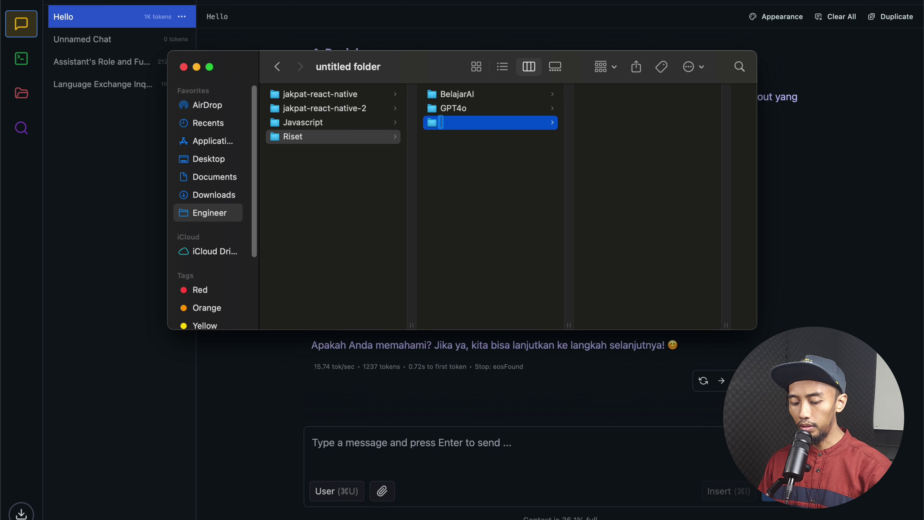
pyautogui.write('website')
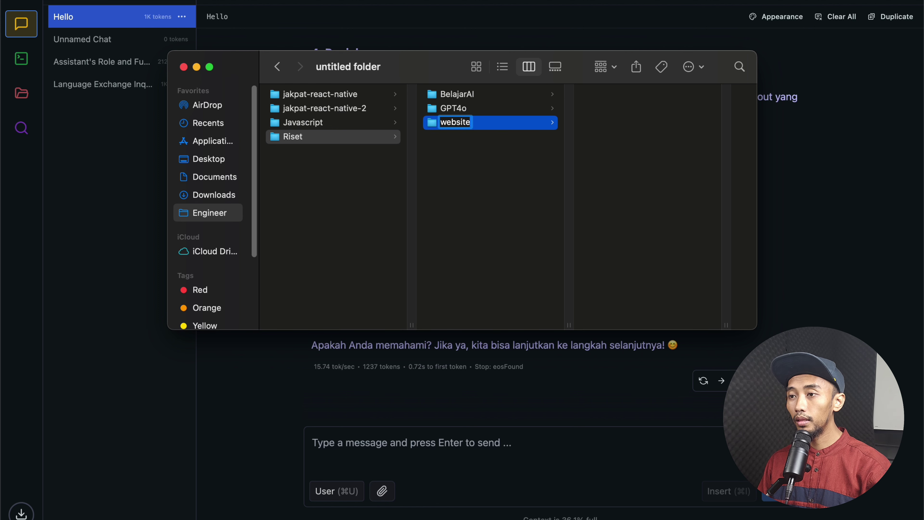
pyautogui.write('-deep')
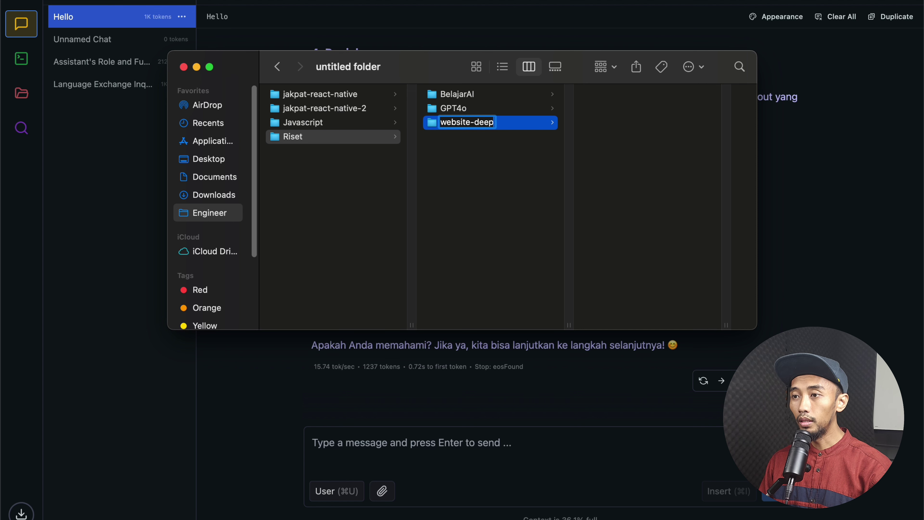
pyautogui.write('seek')
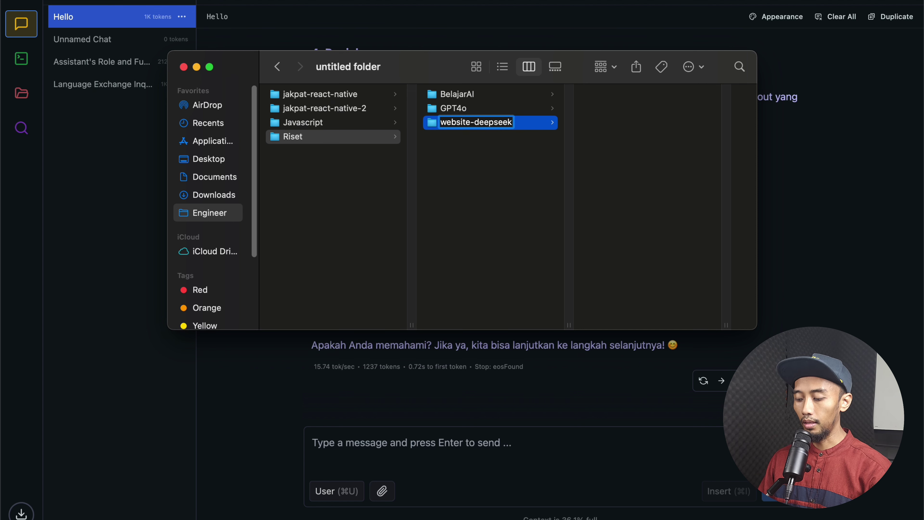
pyautogui.press('Return')
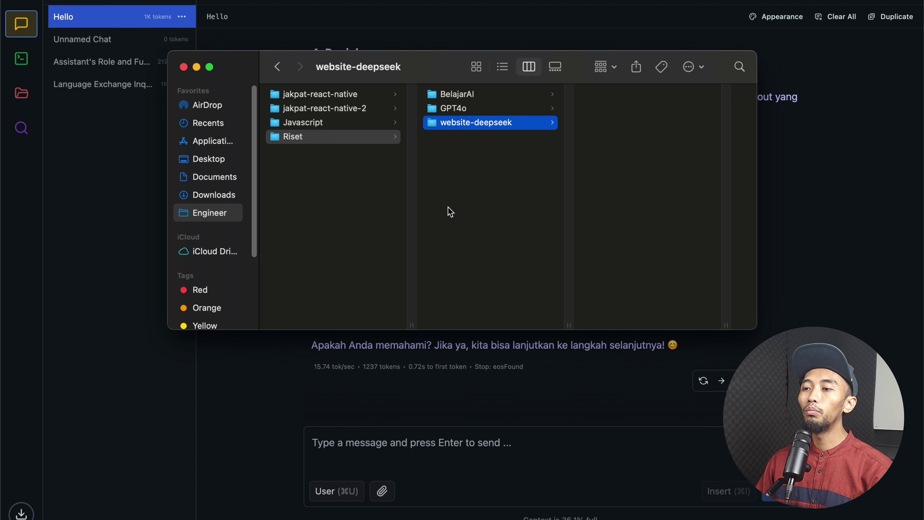
# - Open Visual Studio Code, and switch from it to the Chrome browser window
pyautogui.moveTo(566, 518)
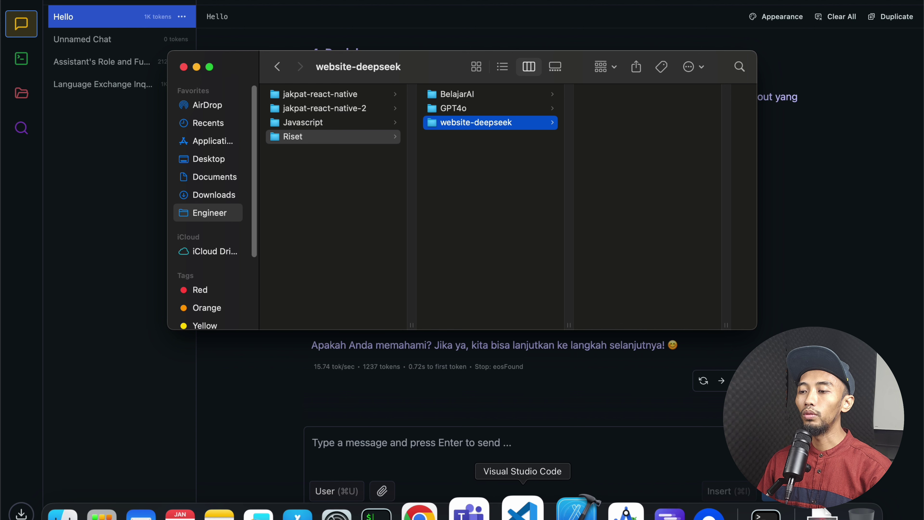
pyautogui.click(522, 512)
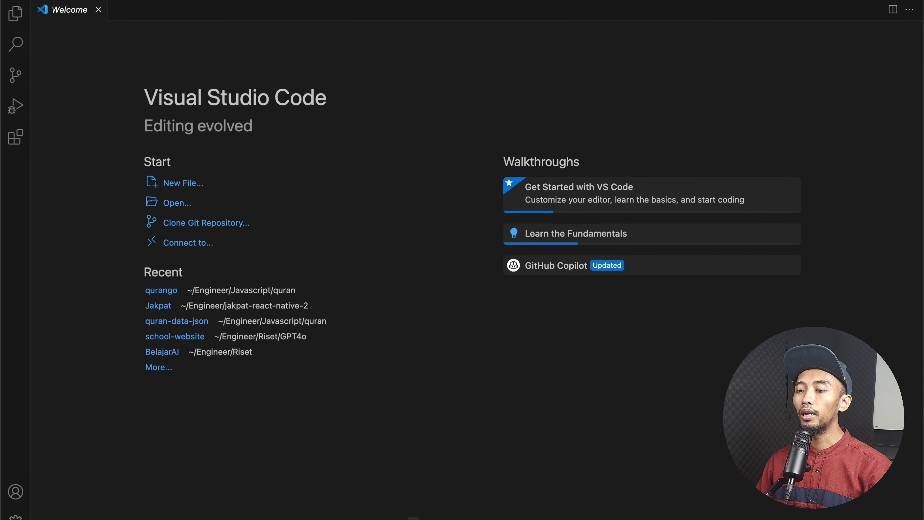
pyautogui.click(438, 509)
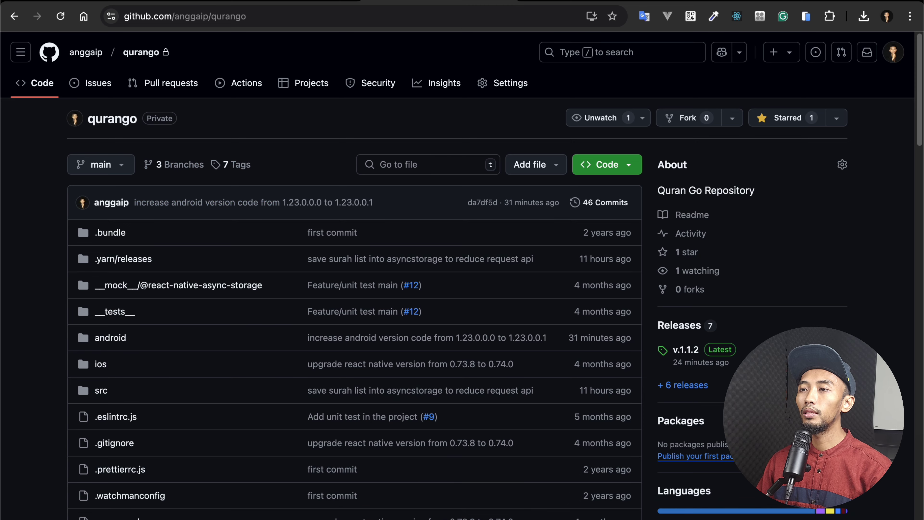
# - Search the web for "vscode" in a new Chrome tab and open the Visual Studio Code website
pyautogui.press('super+t')
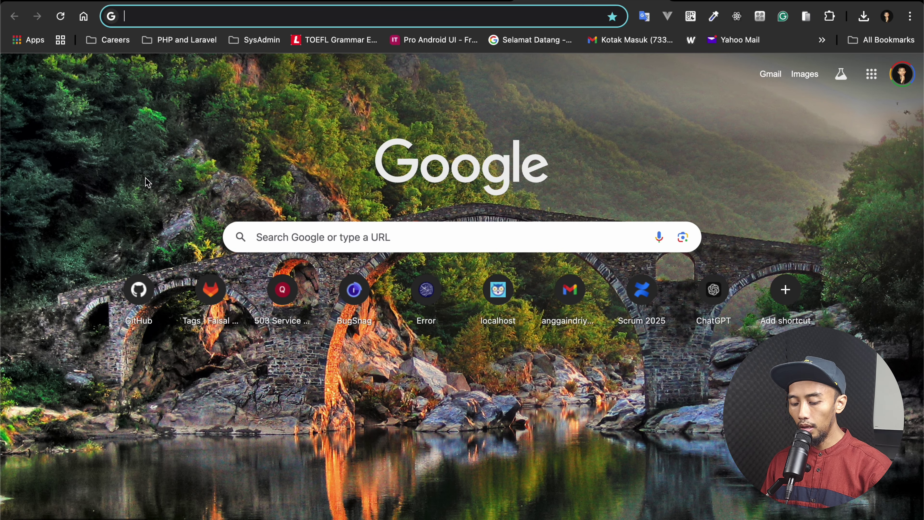
pyautogui.write('vscode')
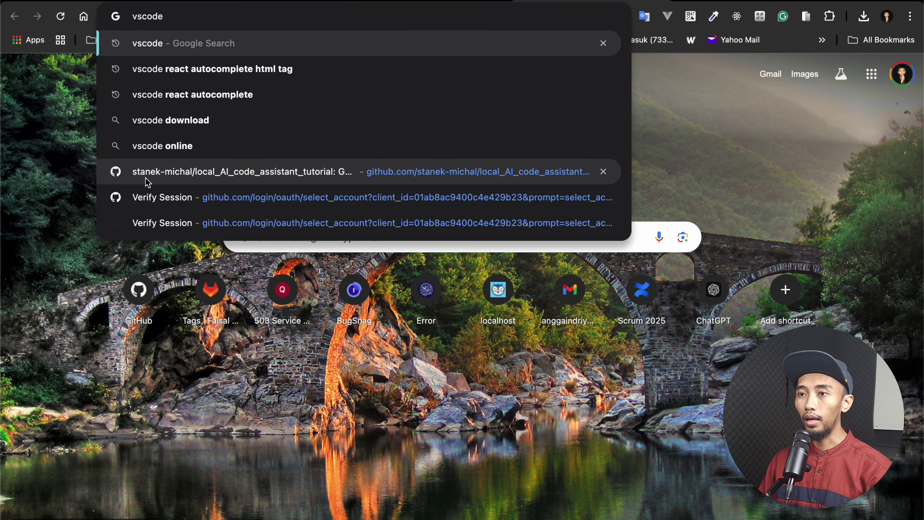
pyautogui.press('Return')
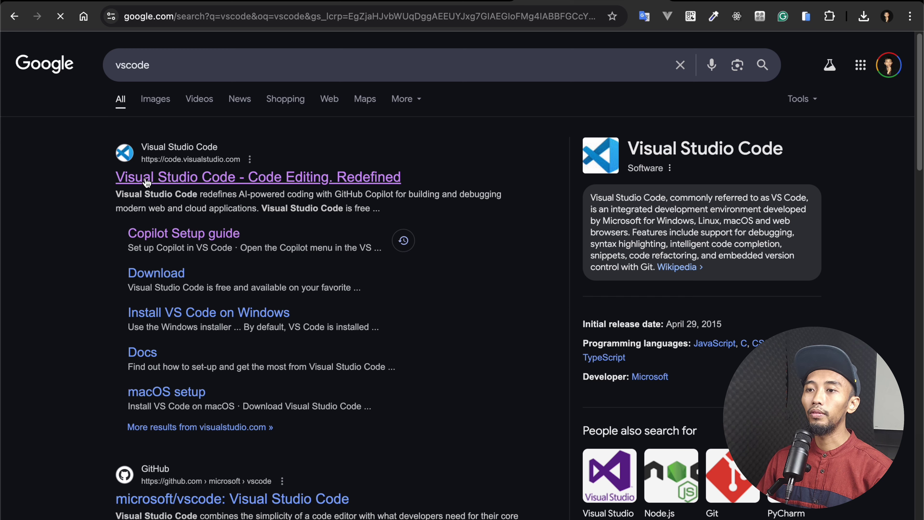
pyautogui.click(221, 178)
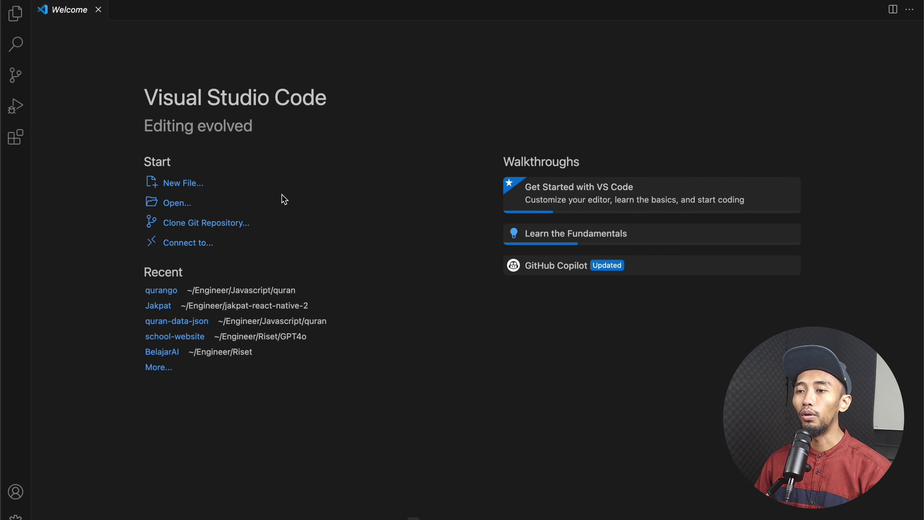
# - Switch to Visual Studio Code and open the "website-deepseek" folder from Engineer/Riset as the project
pyautogui.click(179, 207)
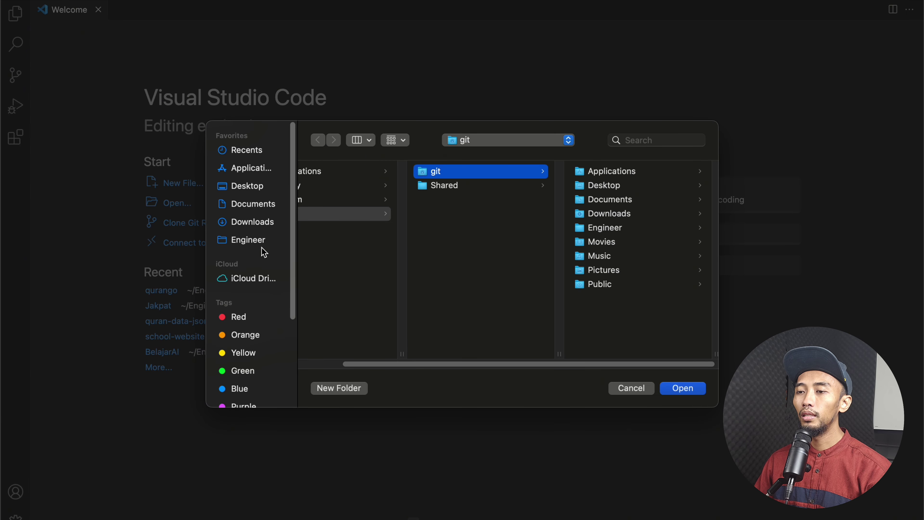
pyautogui.click(254, 244)
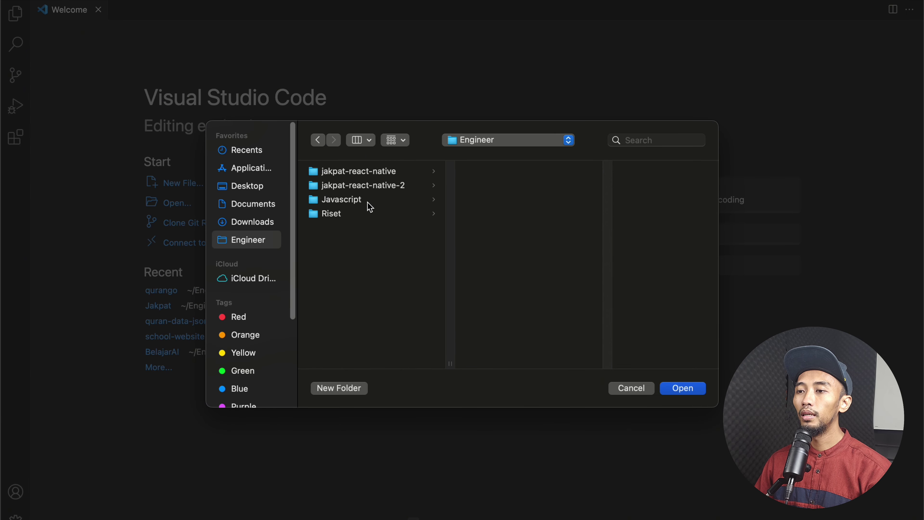
pyautogui.click(369, 199)
pyautogui.click(367, 214)
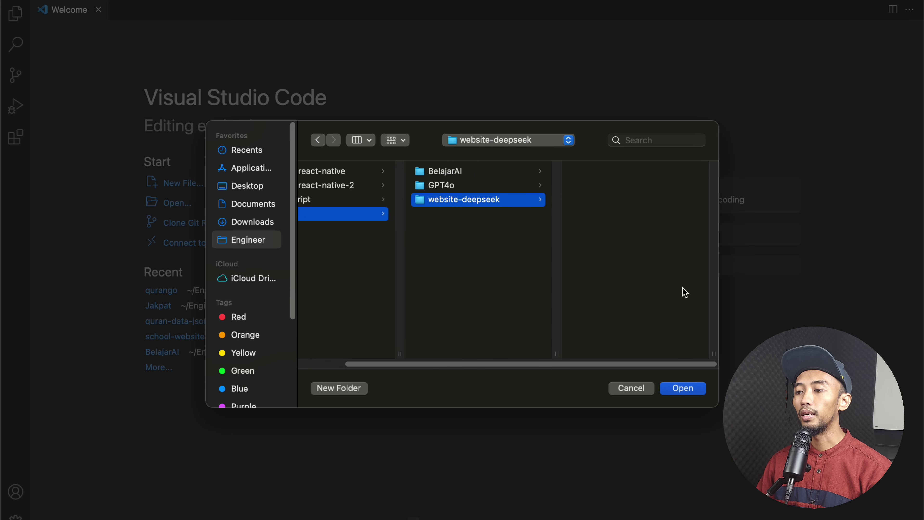
pyautogui.click(683, 388)
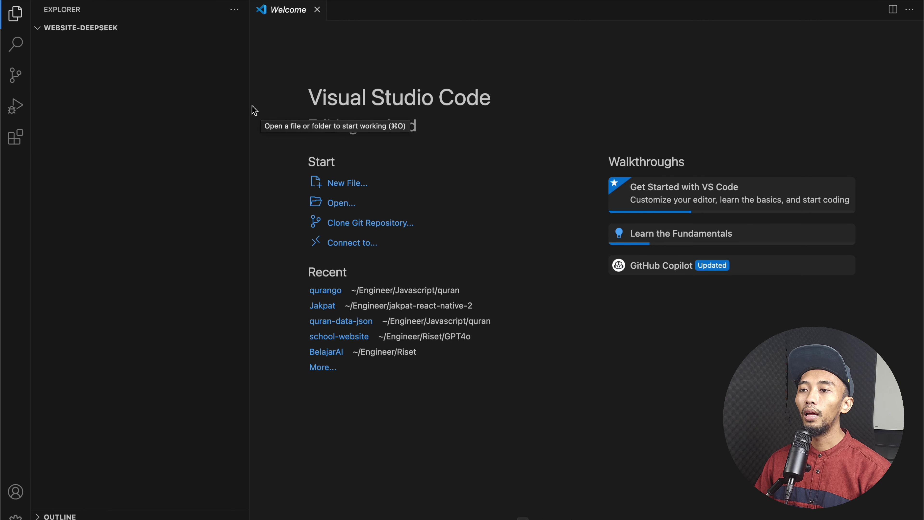
# - Narrow the file explorer slightly and create a new file named "index.html" in the website-deepseek project
pyautogui.moveTo(251, 109); pyautogui.dragTo(231, 109)
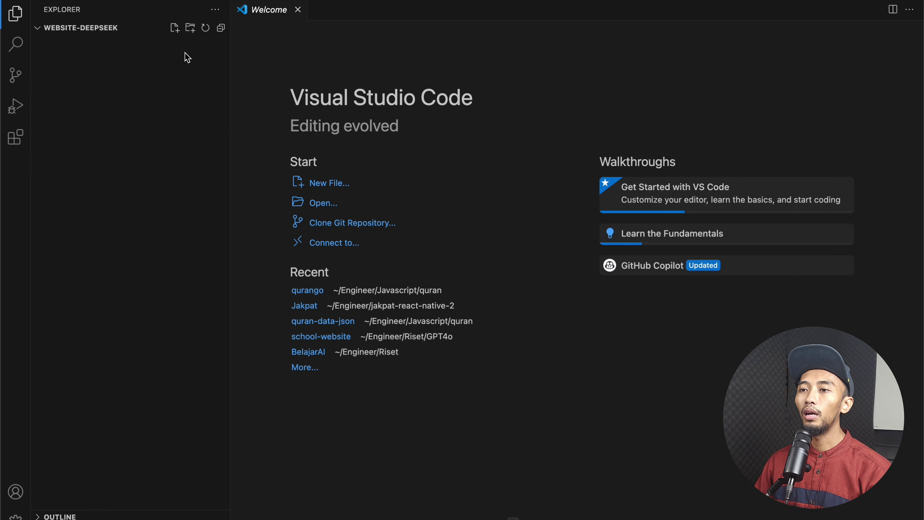
pyautogui.click(175, 28)
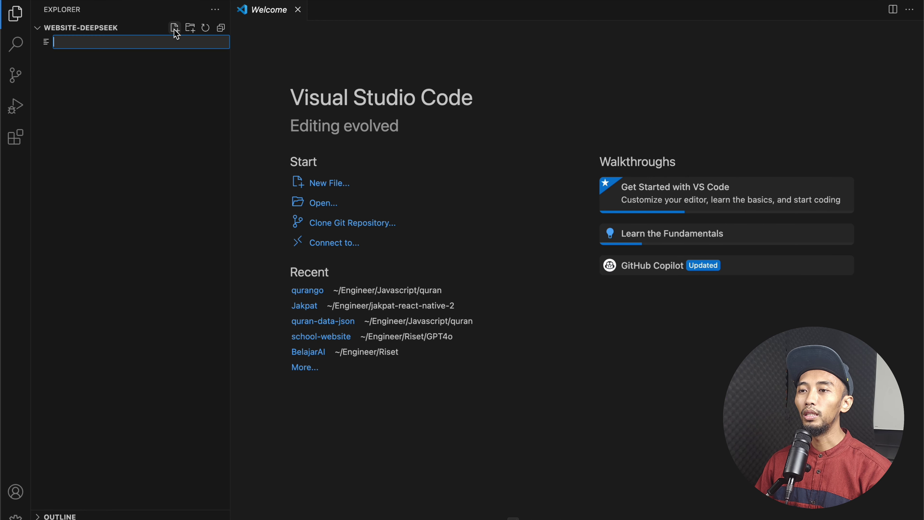
pyautogui.write('in')
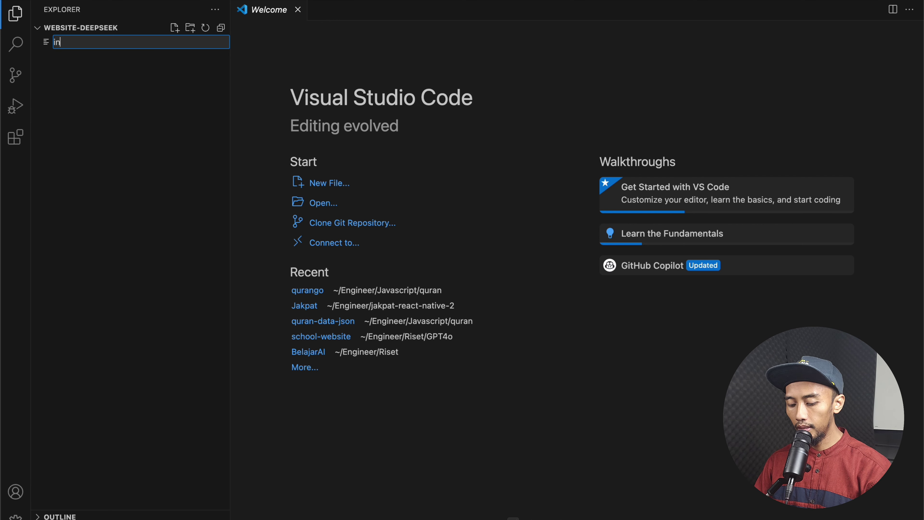
pyautogui.write('dex.ht')
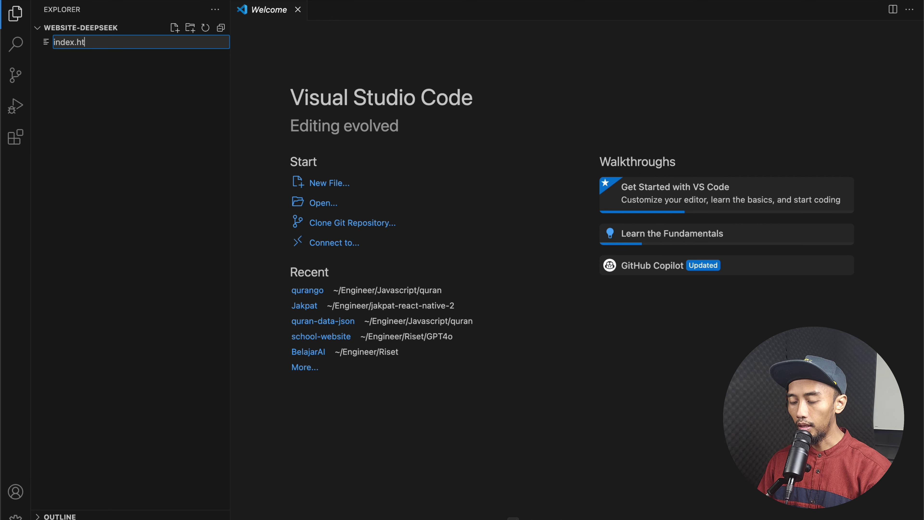
pyautogui.write('ml')
pyautogui.press('Return')
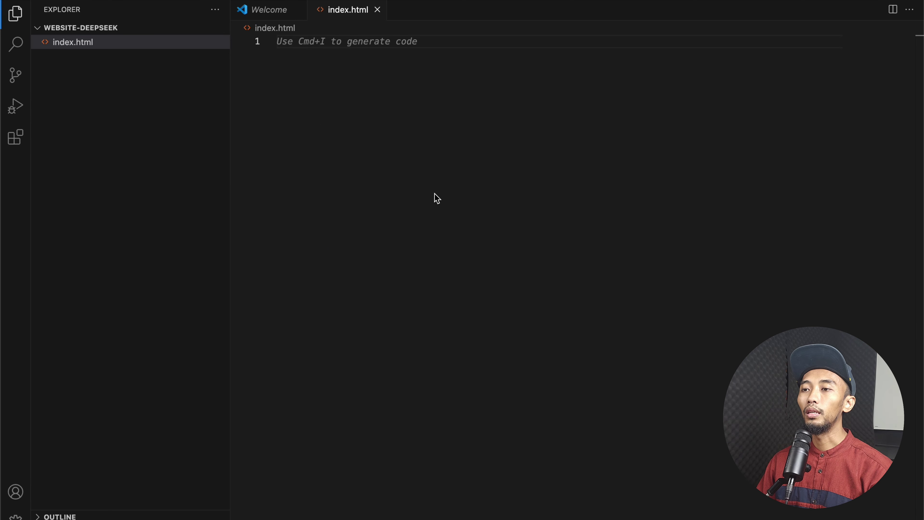
# - Switch to LM Studio, highlight ".html" in the "5. Cara Menjalankan" steps, and return to index.html in Visual Studio Code
pyautogui.press('super+Tab')
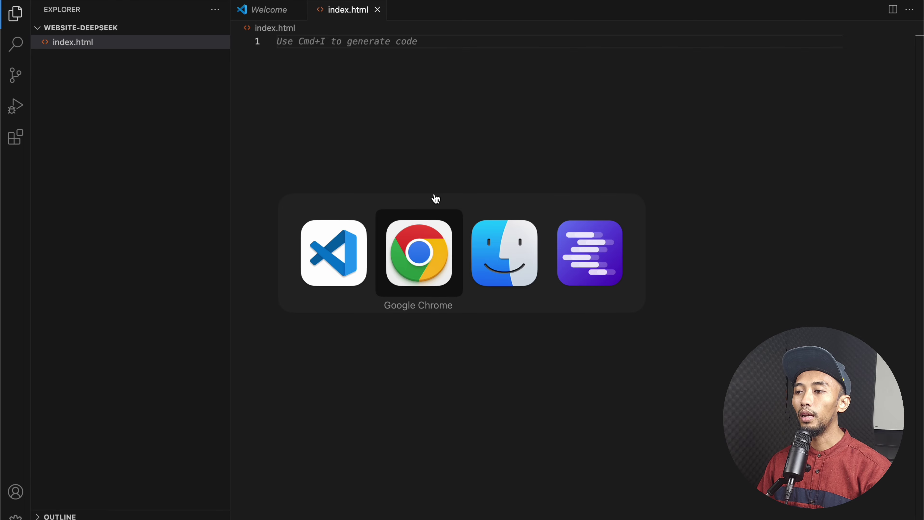
pyautogui.press('super+Tab')
pyautogui.press('super+Tab')
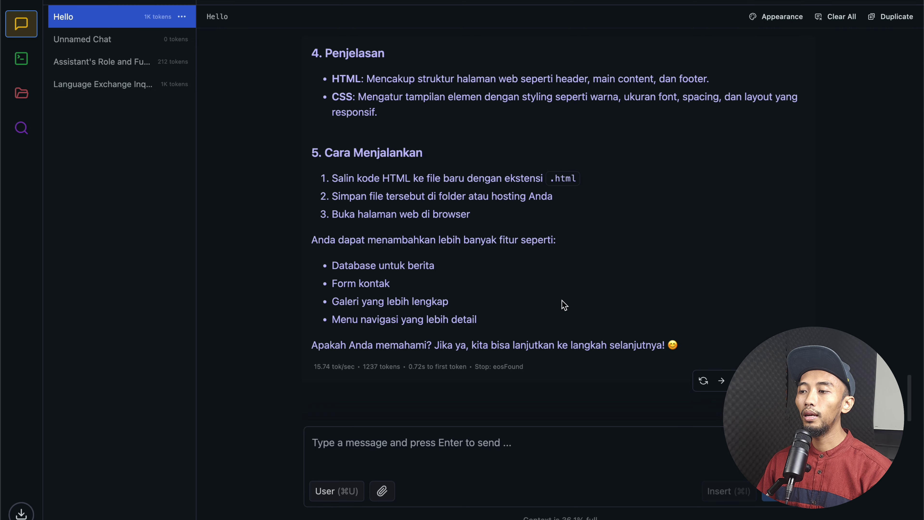
pyautogui.scroll(15, 533, 289)
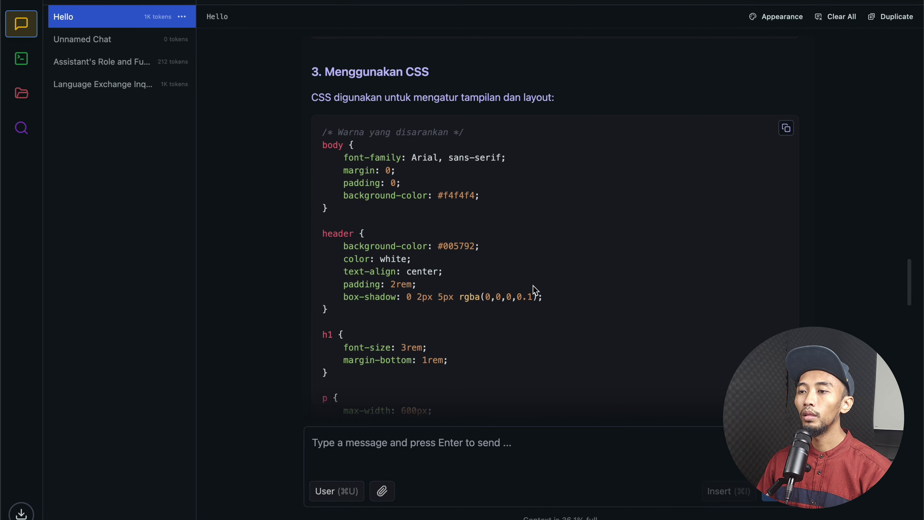
pyautogui.scroll(-15, 533, 289)
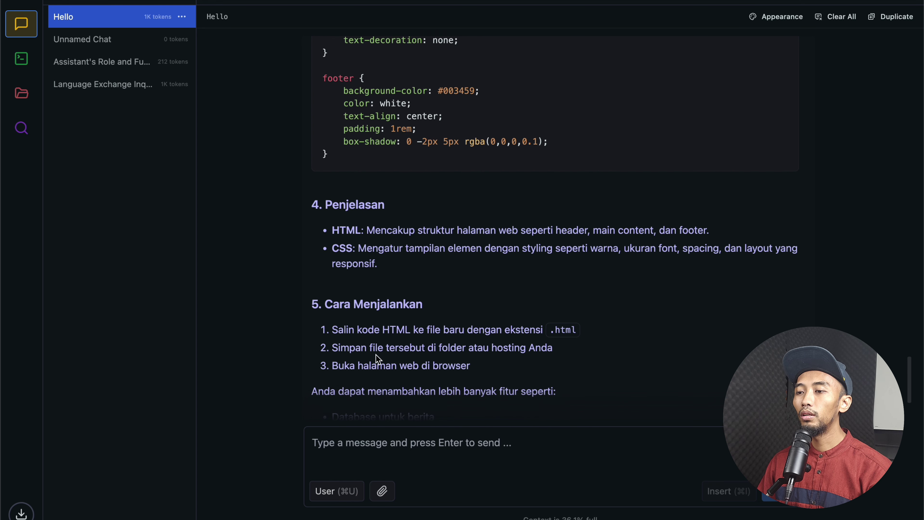
pyautogui.moveTo(351, 330); pyautogui.dragTo(581, 337)
pyautogui.click(566, 335)
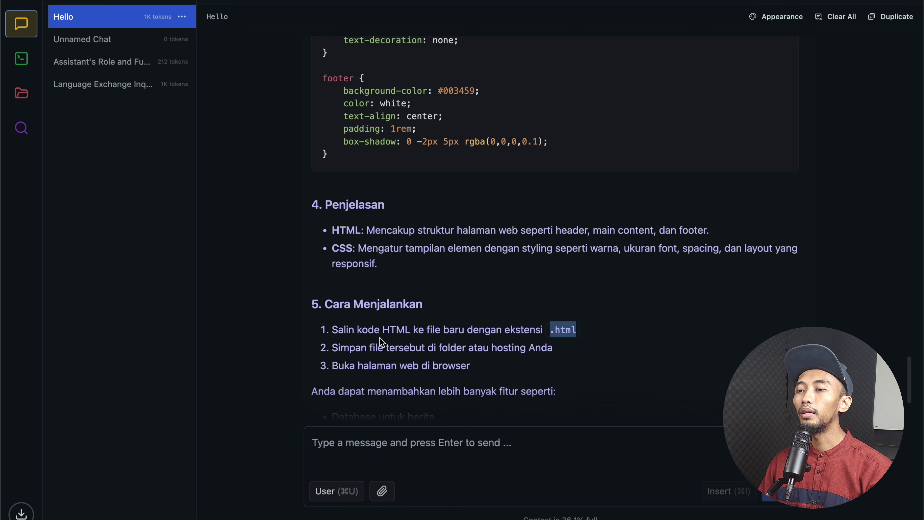
pyautogui.press('super+Tab')
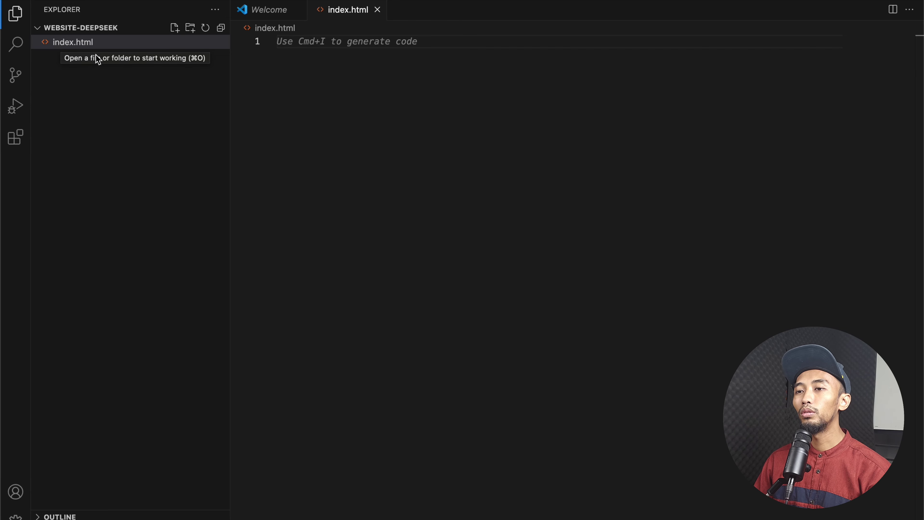
pyautogui.click(66, 44)
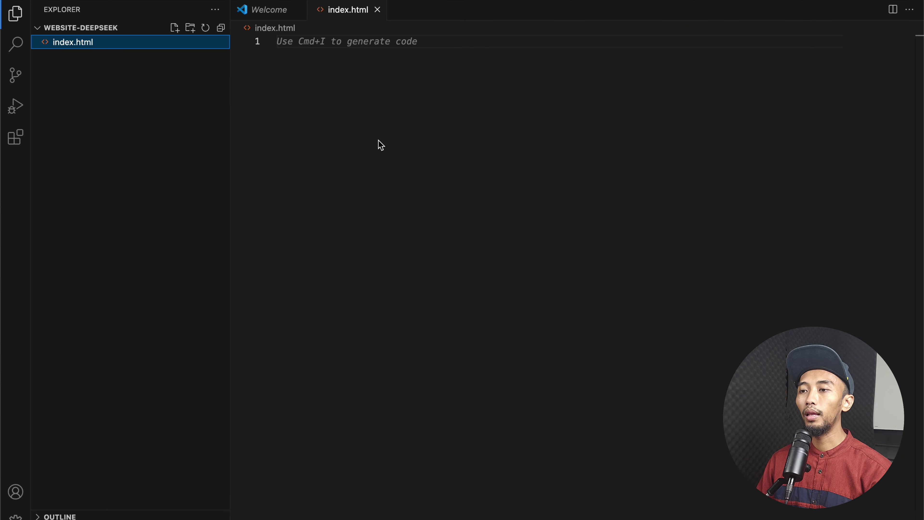
# - Switch to LM Studio and copy the code block under "2. Menggunakan HTML"
pyautogui.press('super+Tab')
pyautogui.scroll(15, 551, 225)
pyautogui.scroll(20, 554, 229)
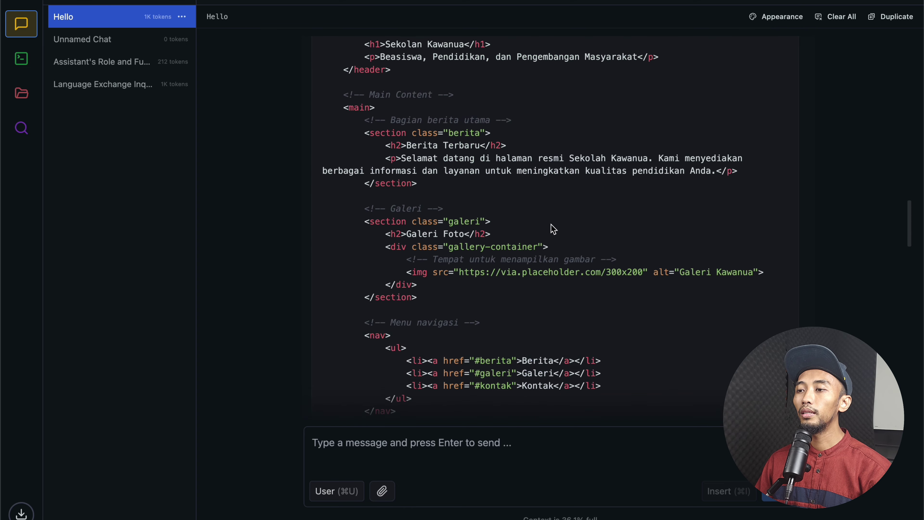
pyautogui.scroll(-12, 554, 229)
pyautogui.scroll(8, 553, 229)
pyautogui.scroll(1, 553, 228)
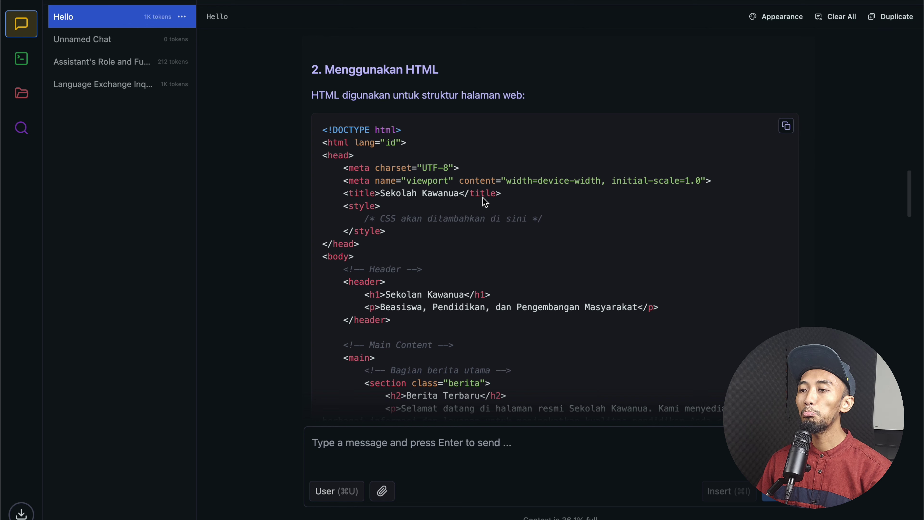
# - Switch to Visual Studio Code, paste the copied HTML code into index.html, and save the file
pyautogui.press('super+Tab')
pyautogui.click(370, 109)
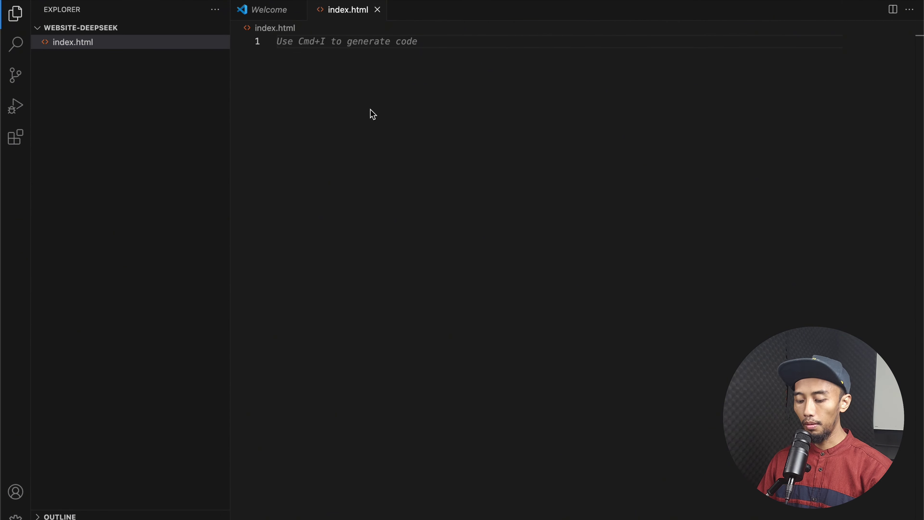
pyautogui.rightClick(371, 113)
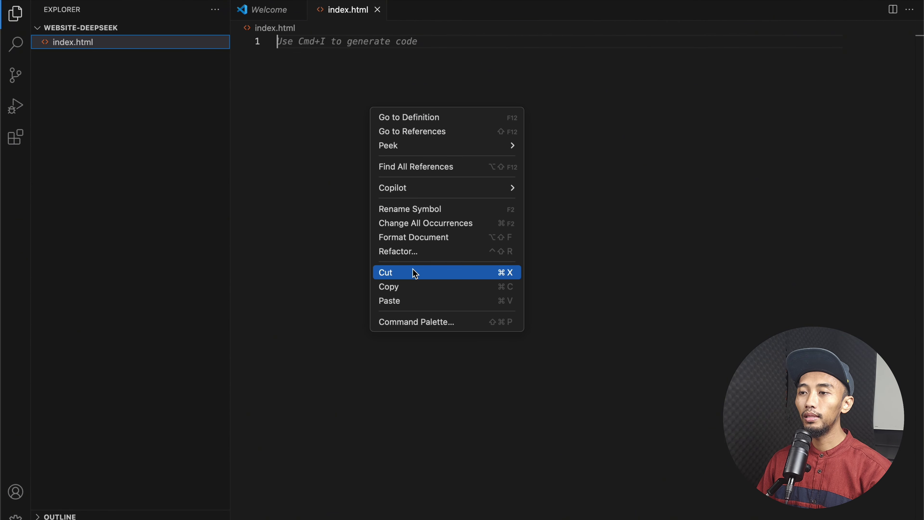
pyautogui.click(415, 302)
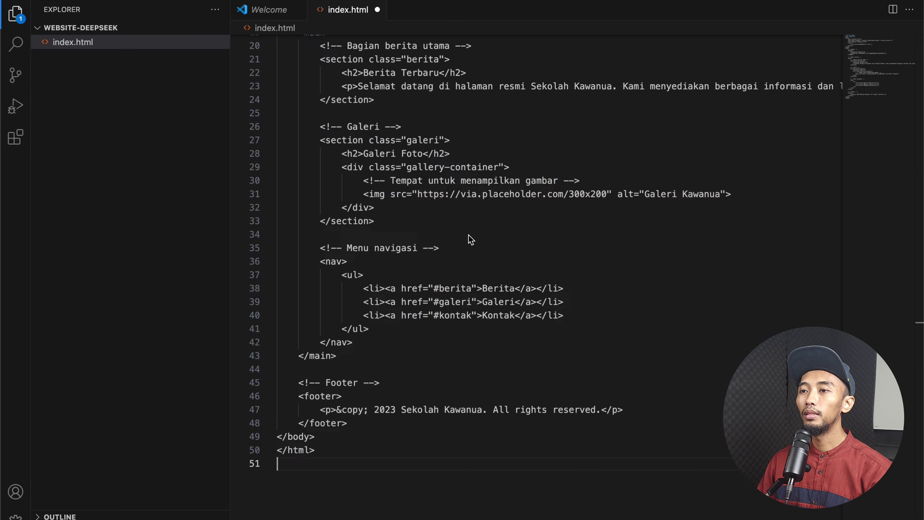
pyautogui.click(471, 251)
pyautogui.scroll(5, 470, 252)
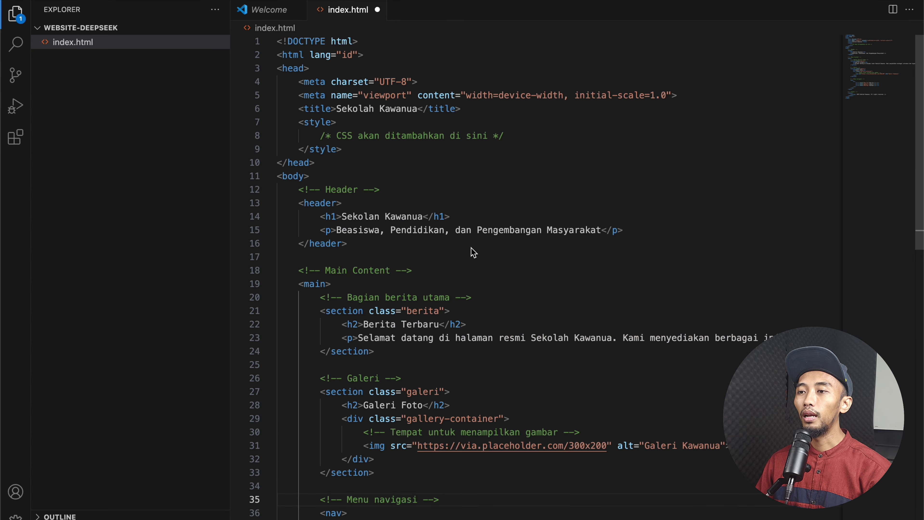
pyautogui.rightClick(452, 195)
pyautogui.click(420, 167)
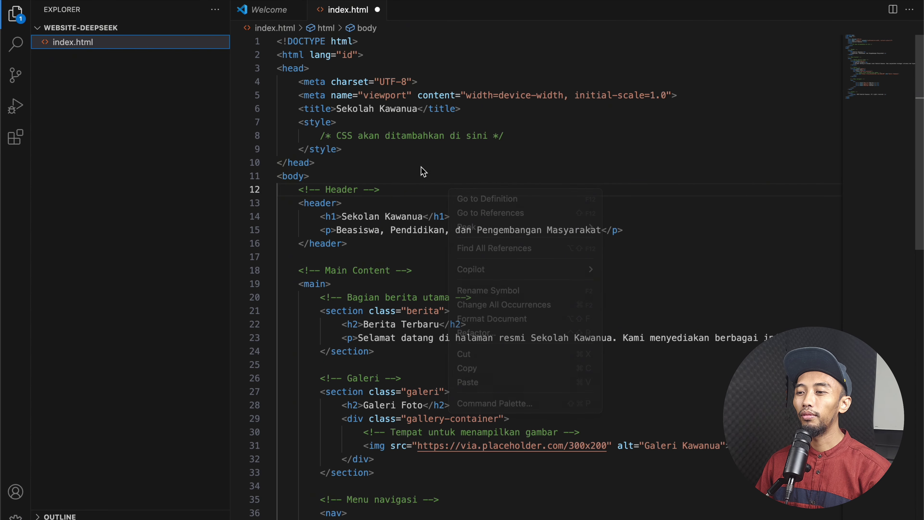
pyautogui.press('super+s')
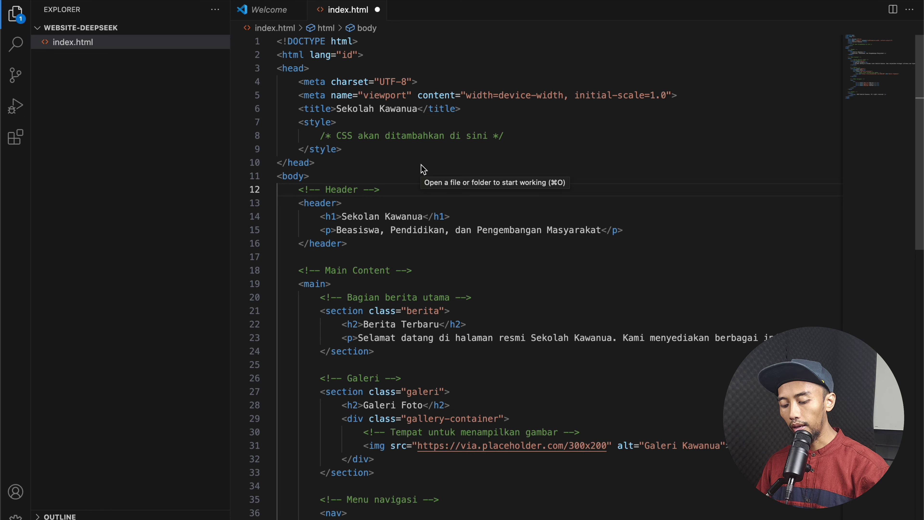
pyautogui.click(473, 151)
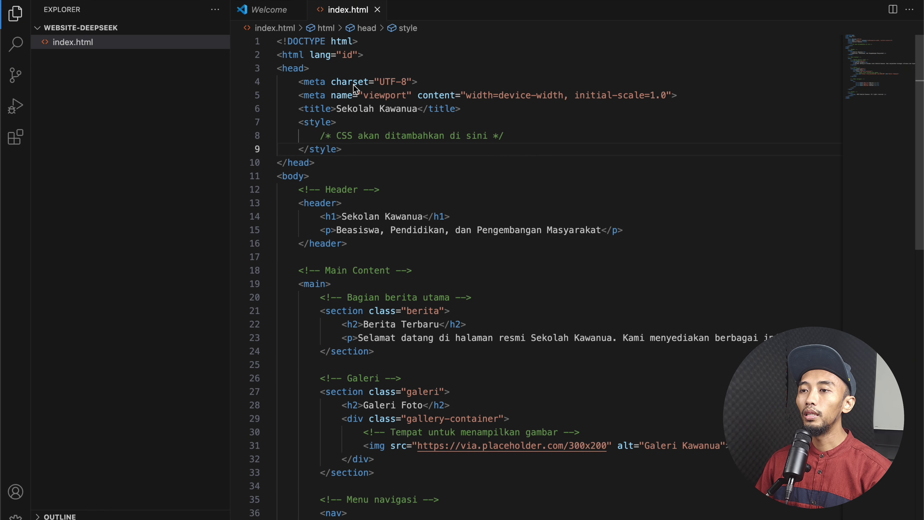
# - Close the Welcome page and narrow the file explorer to give the index.html code more room
pyautogui.click(276, 15)
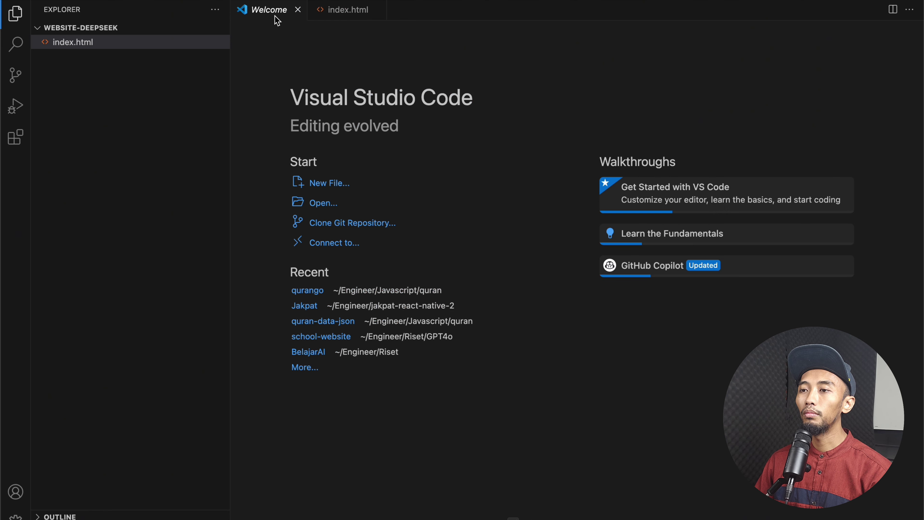
pyautogui.click(298, 10)
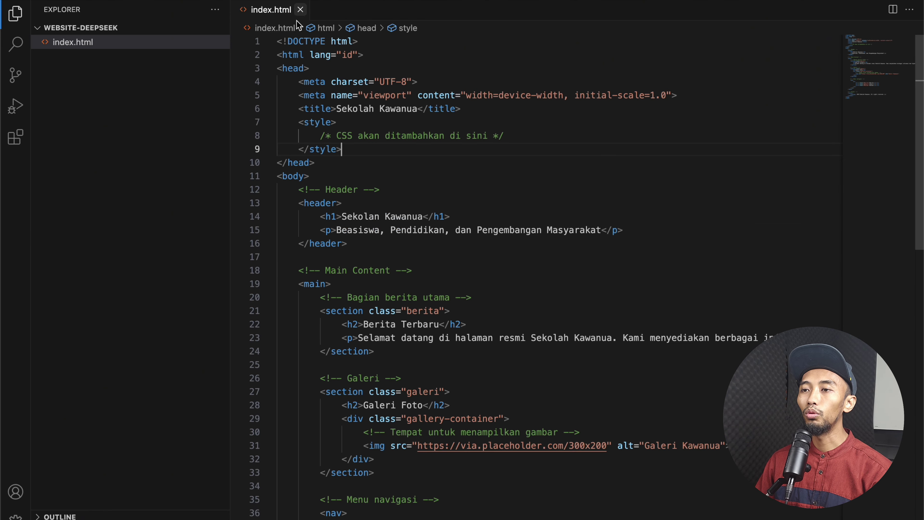
pyautogui.moveTo(230, 109); pyautogui.dragTo(145, 117)
pyautogui.click(354, 180)
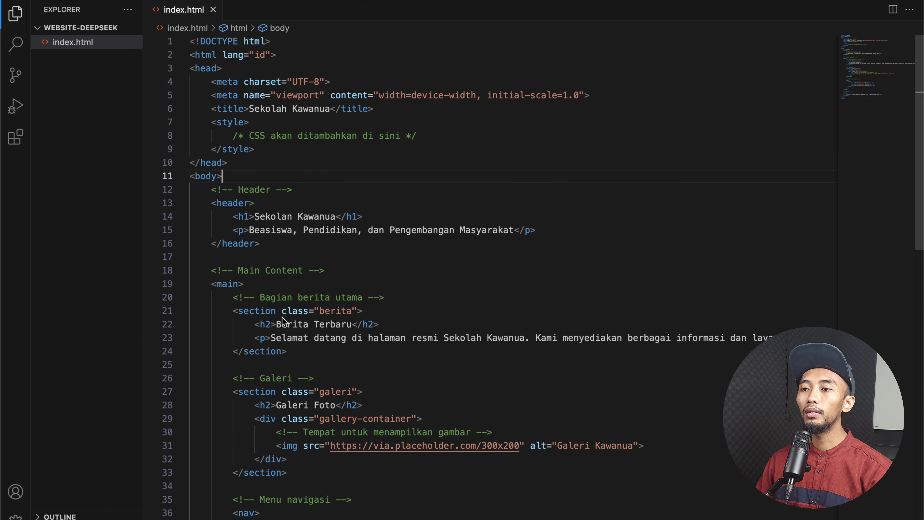
# - Look over the generated answer in LM Studio, then return to Visual Studio Code and select index.html in the project
pyautogui.press('super+Tab')
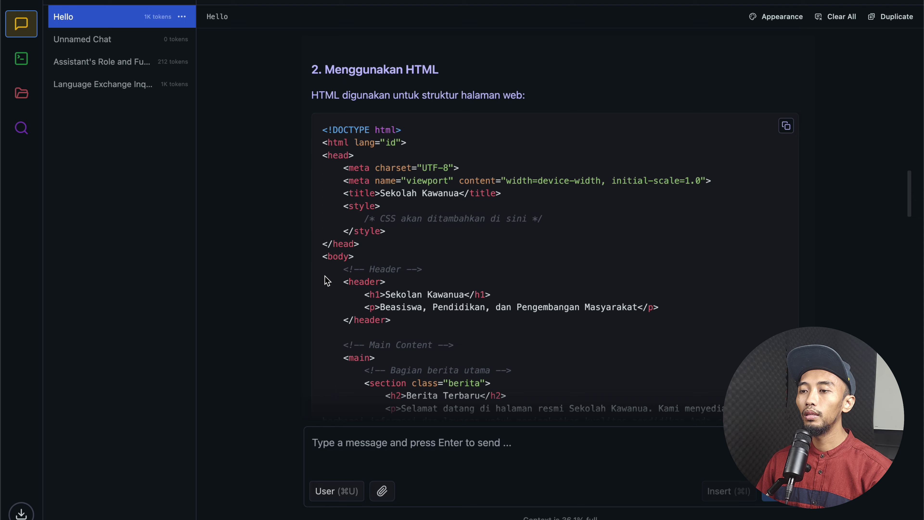
pyautogui.scroll(-20, 328, 281)
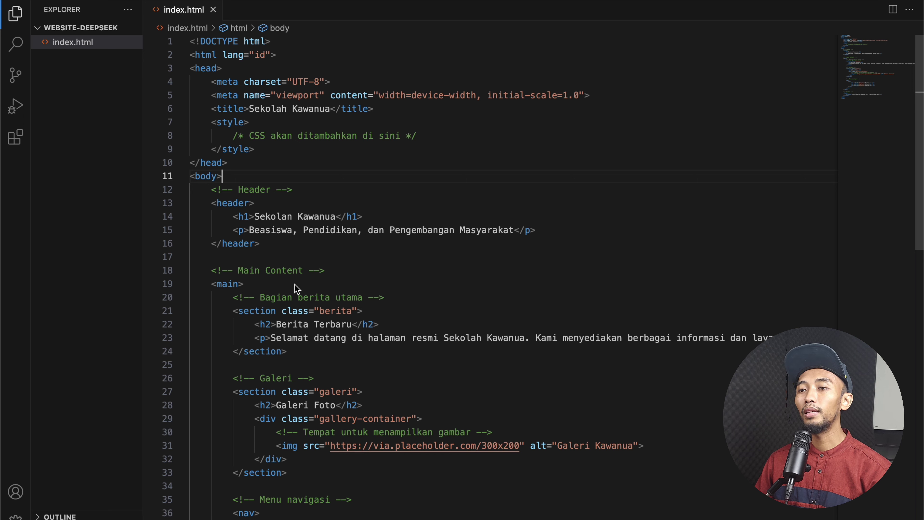
pyautogui.click(77, 43)
pyautogui.rightClick(77, 43)
pyautogui.click(55, 103)
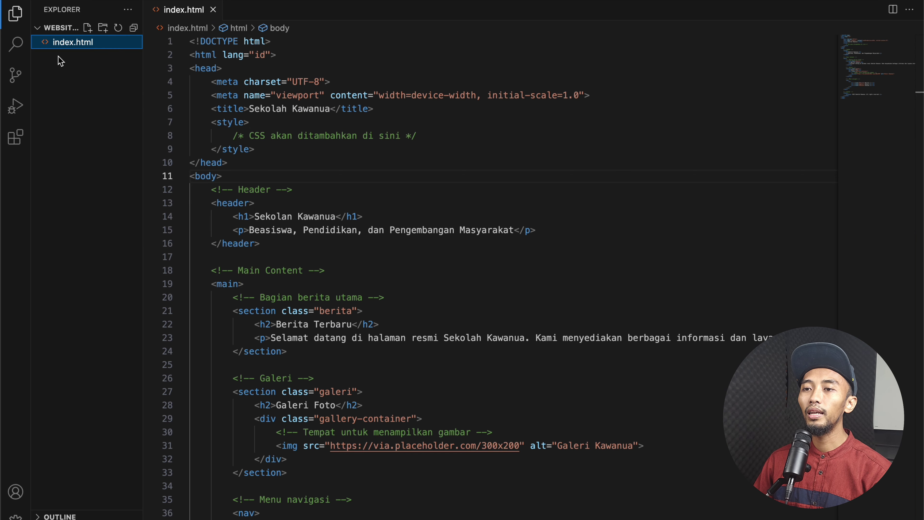
# - Copy the full path of index.html and open that file in a new Google Chrome tab
pyautogui.rightClick(68, 46)
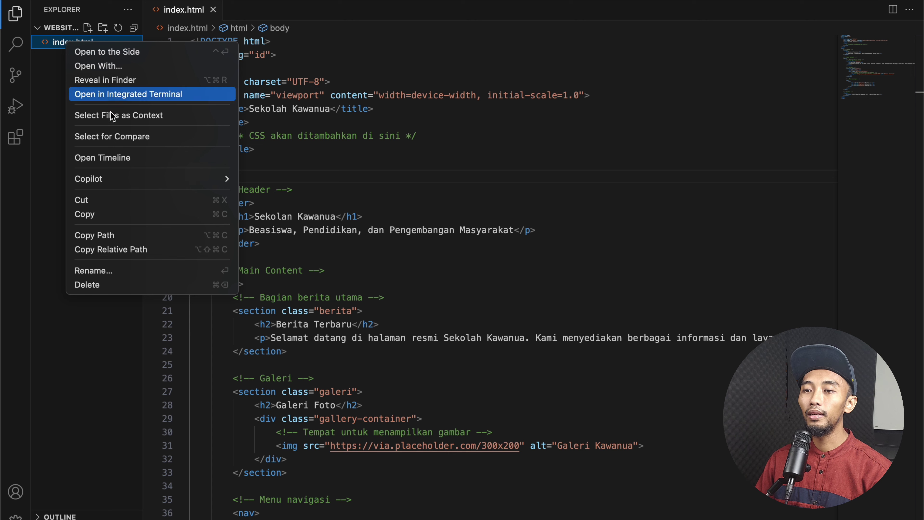
pyautogui.click(120, 237)
pyautogui.press('super+Tab')
pyautogui.press('super+Tab')
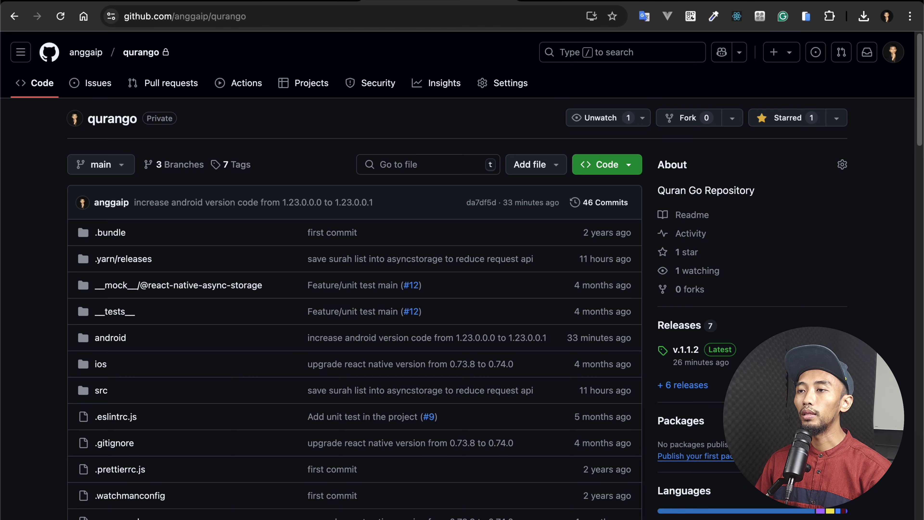
pyautogui.press('super+t')
pyautogui.rightClick(241, 19)
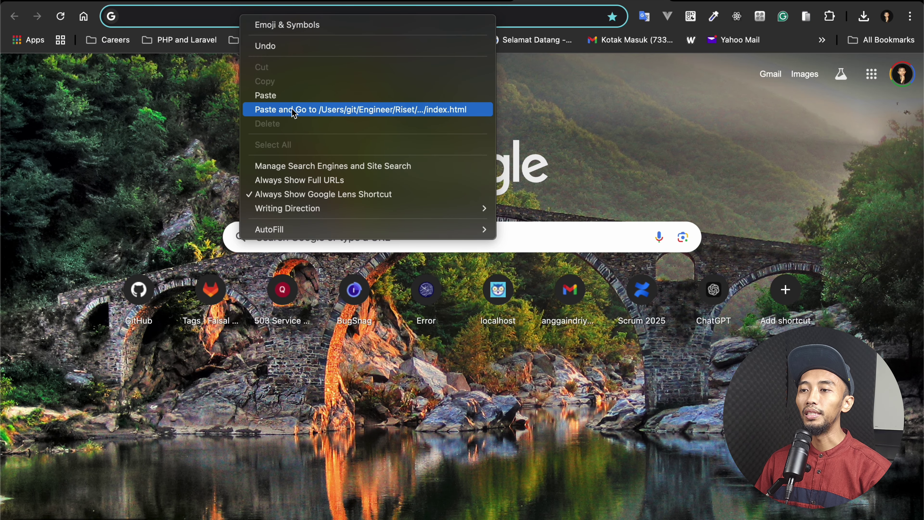
pyautogui.click(291, 97)
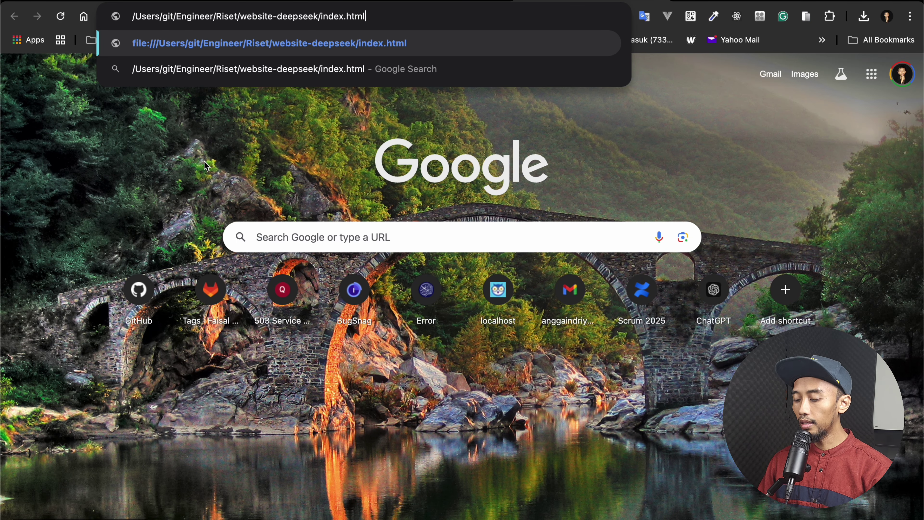
pyautogui.press('Return')
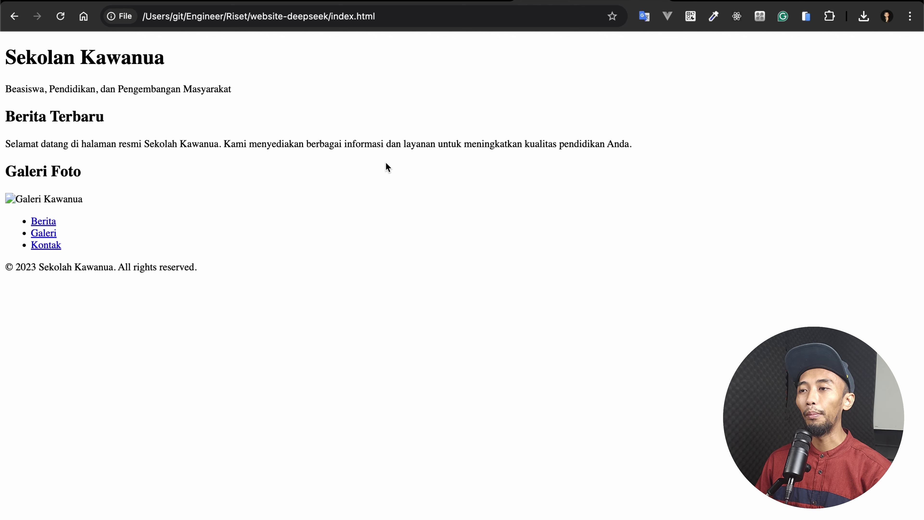
# - Switch to LM Studio to review the CSS code and the "5. Cara Menjalankan" instructions, and return to Visual Studio Code
pyautogui.press('super+Tab')
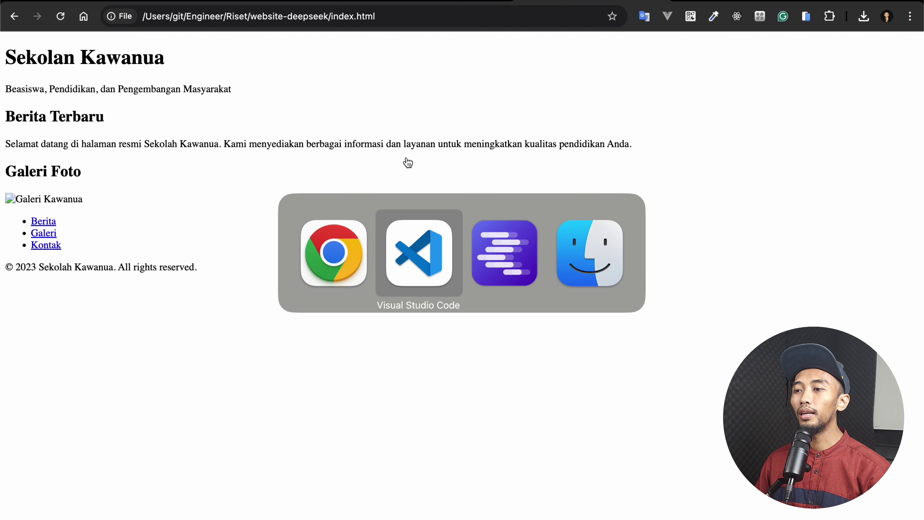
pyautogui.press('super+Tab')
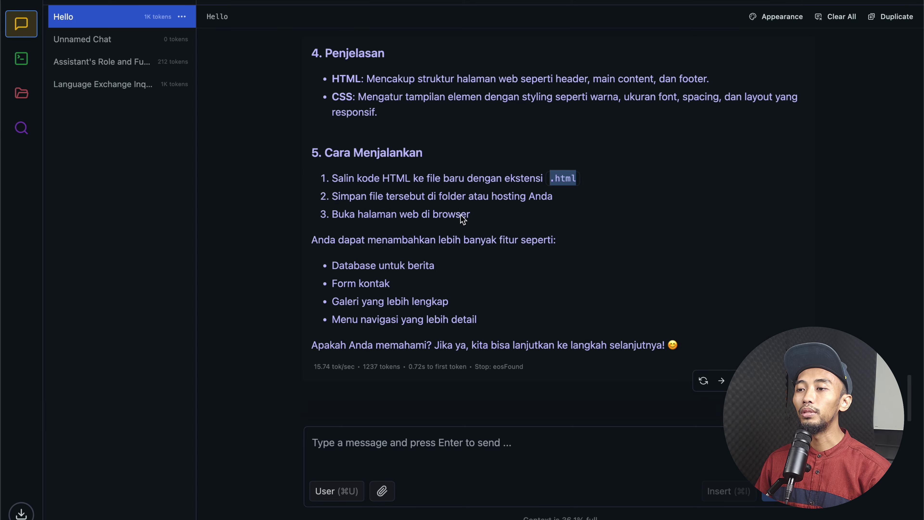
pyautogui.scroll(-2, 466, 220)
pyautogui.scroll(15, 467, 221)
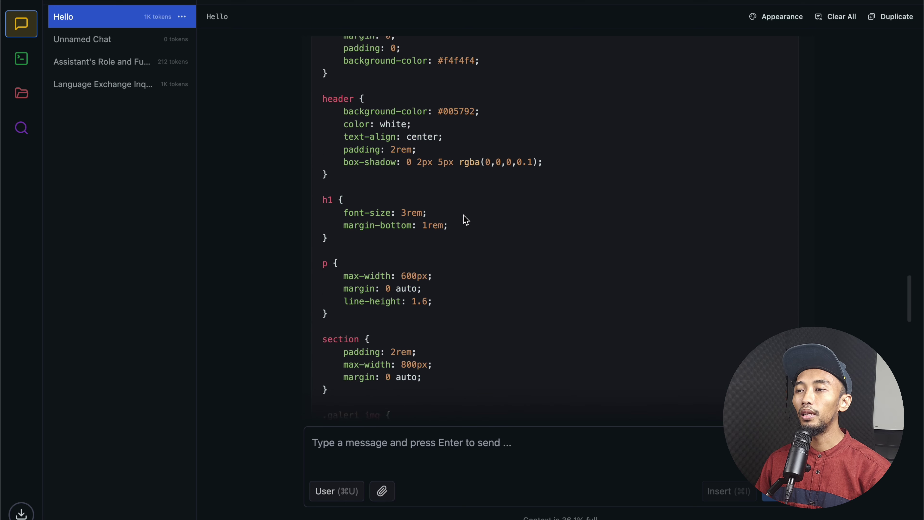
pyautogui.scroll(4, 466, 220)
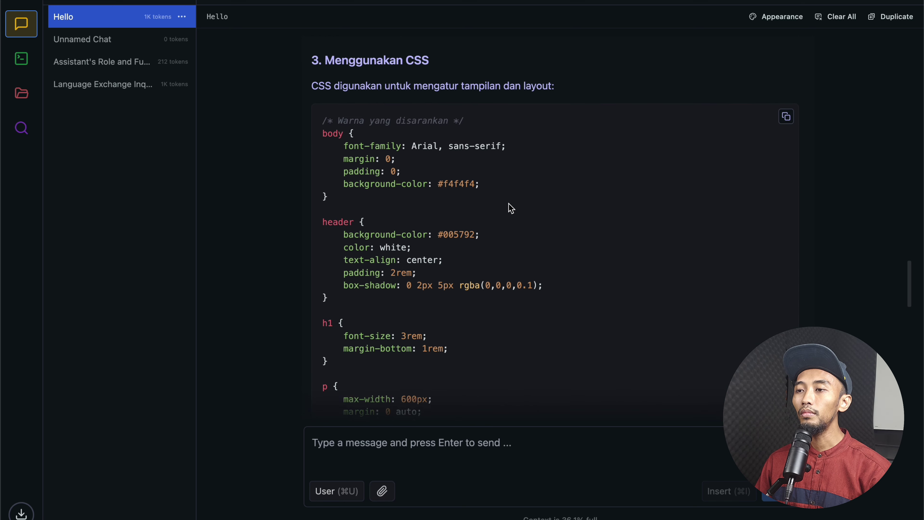
pyautogui.scroll(-18, 505, 254)
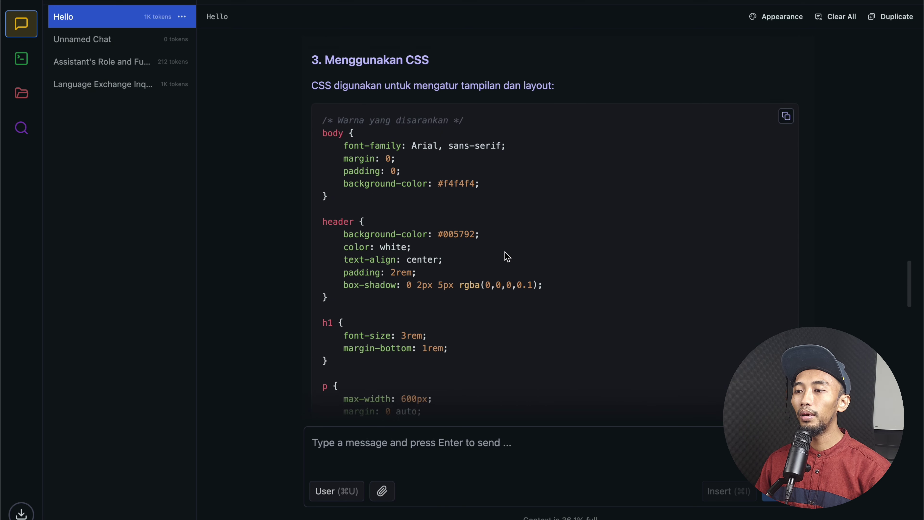
pyautogui.scroll(3, 507, 255)
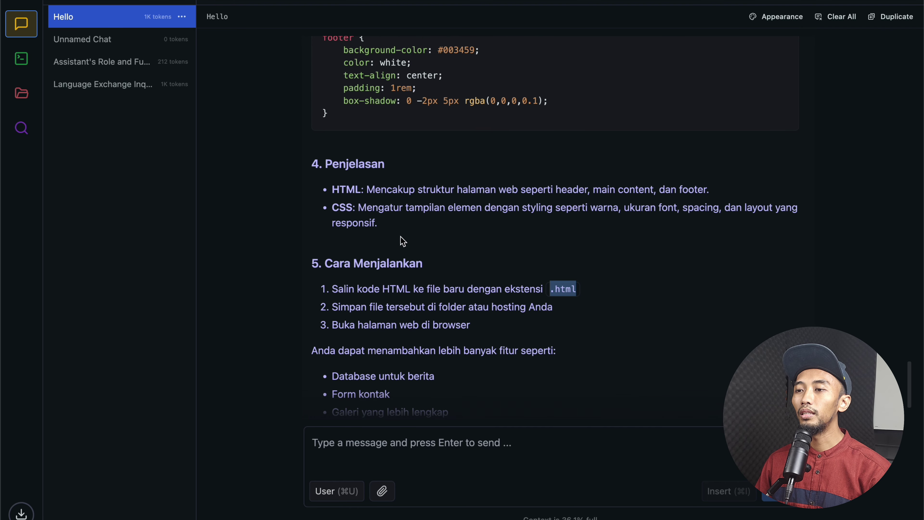
pyautogui.scroll(-1, 492, 246)
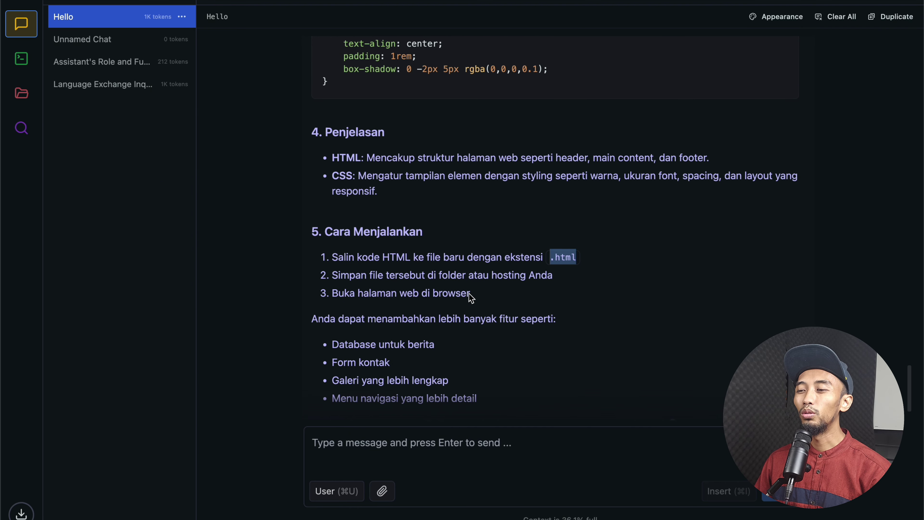
pyautogui.scroll(1, 470, 296)
pyautogui.press('super+Tab')
pyautogui.press('super+Tab')
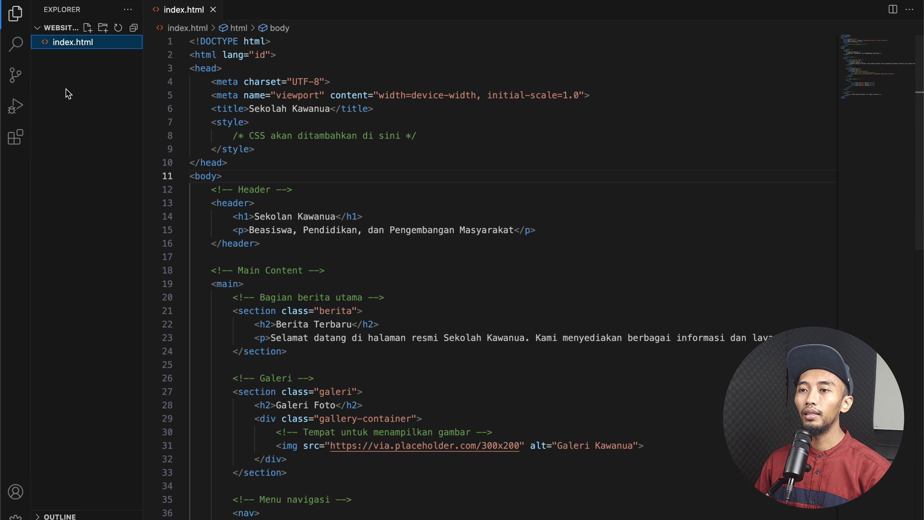
pyautogui.click(84, 67)
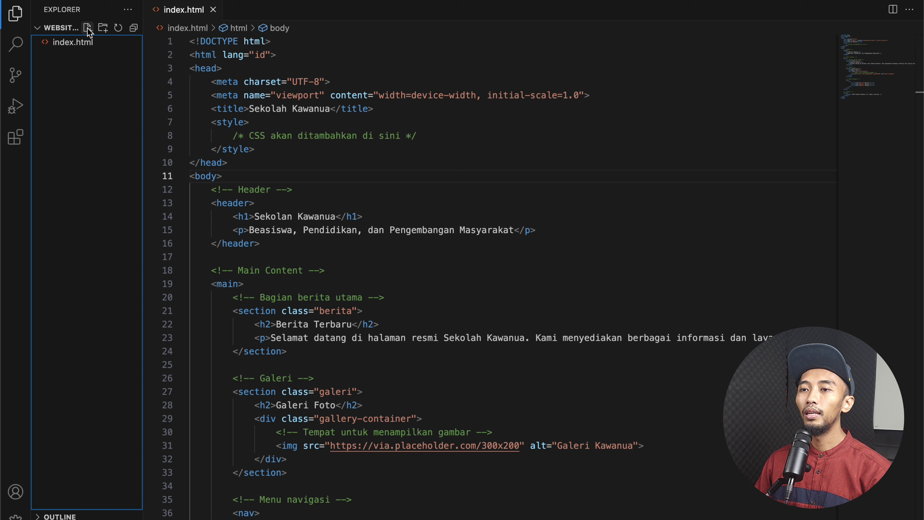
pyautogui.click(88, 28)
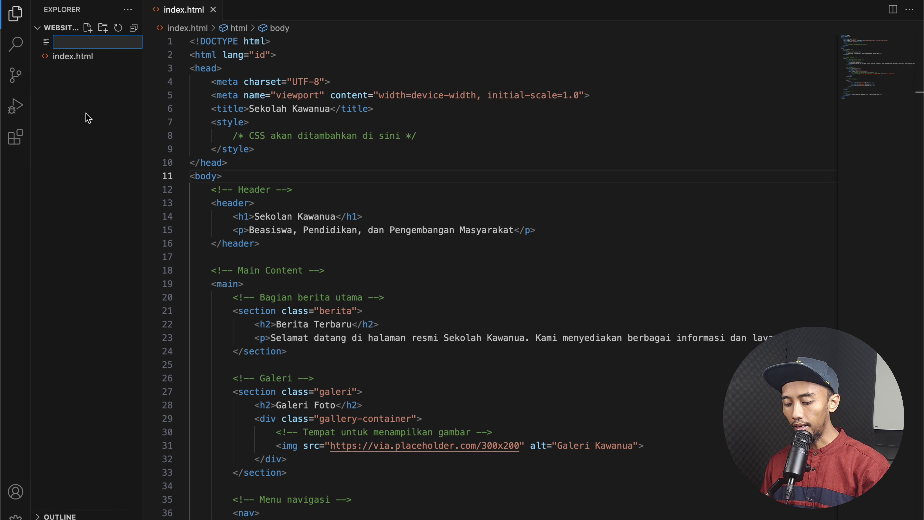
pyautogui.write('sty')
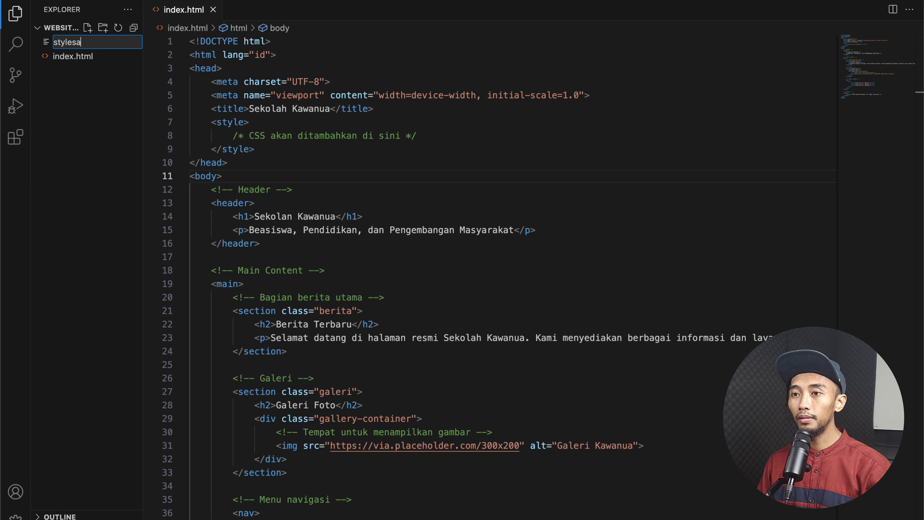
pyautogui.write('lesa')
pyautogui.press('BackSpace')
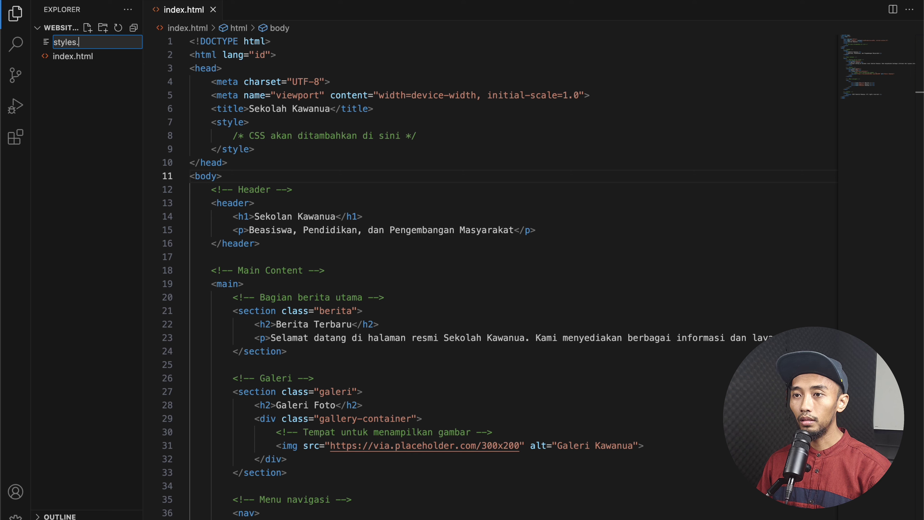
pyautogui.press('BackSpace')
pyautogui.press('BackSpace')
pyautogui.press('BackSpace')
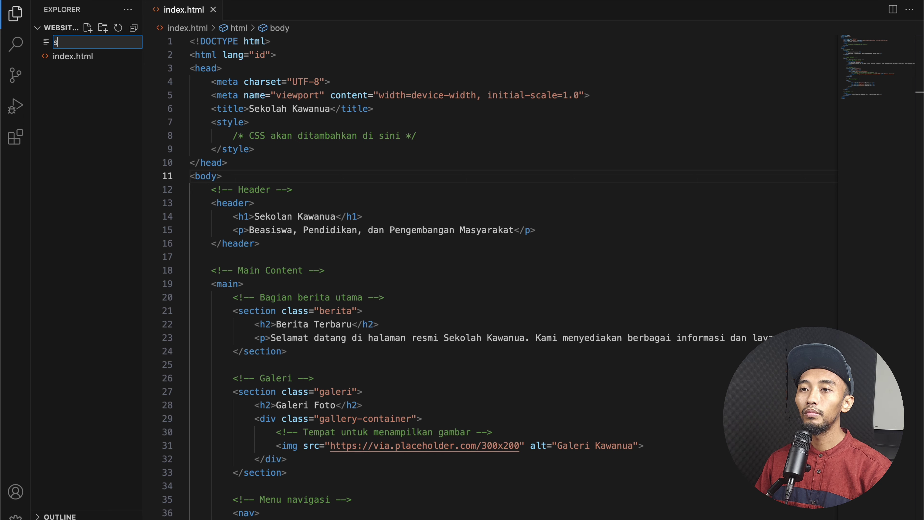
pyautogui.press('BackSpace')
pyautogui.click(107, 140)
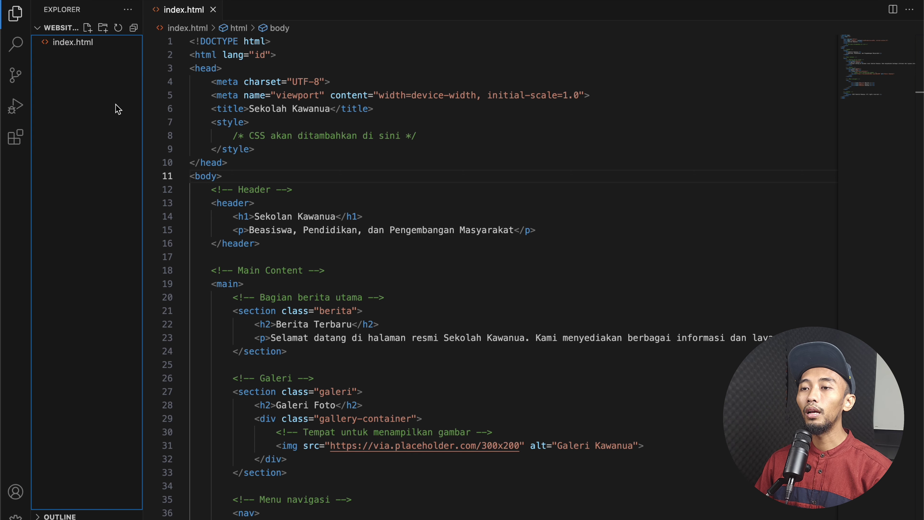
# - Add an empty line below the CSS placeholder comment in the style block of index.html and dismiss the error notification
pyautogui.click(494, 167)
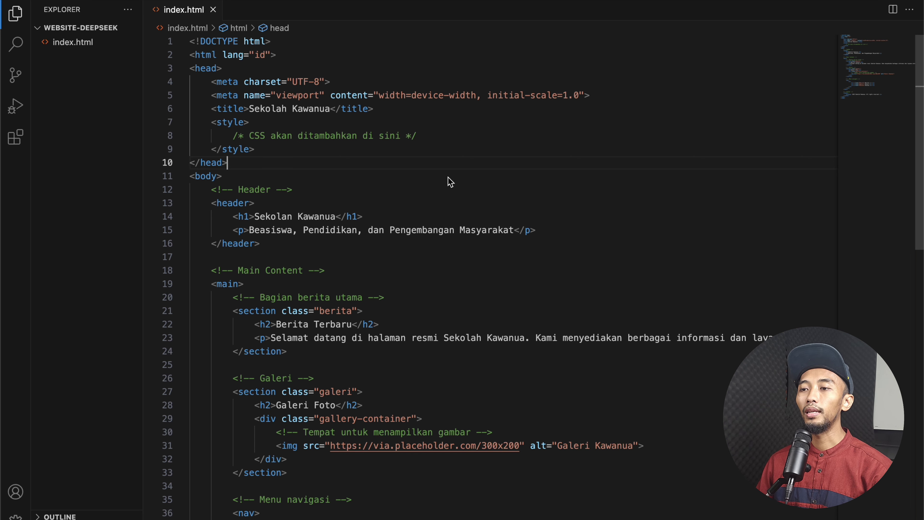
pyautogui.moveTo(212, 123); pyautogui.dragTo(256, 150)
pyautogui.click(281, 155)
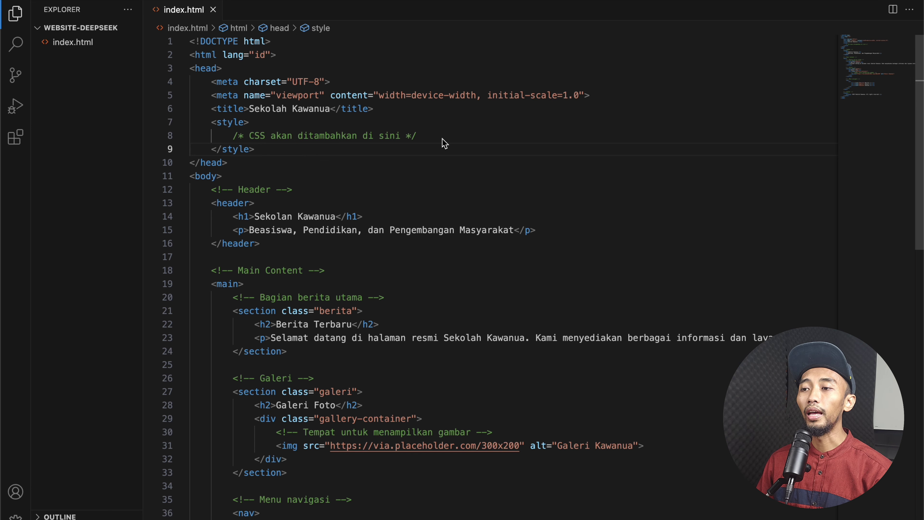
pyautogui.click(454, 140)
pyautogui.press('Return')
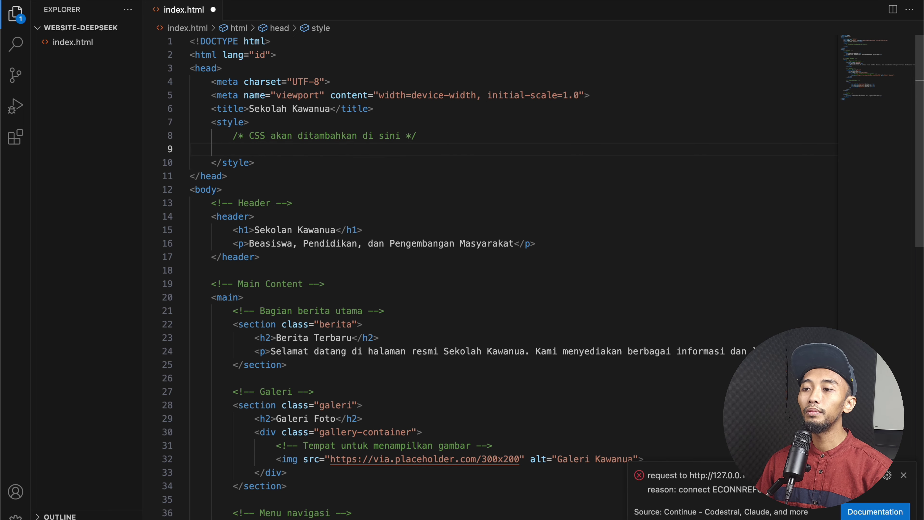
pyautogui.press('super+Tab')
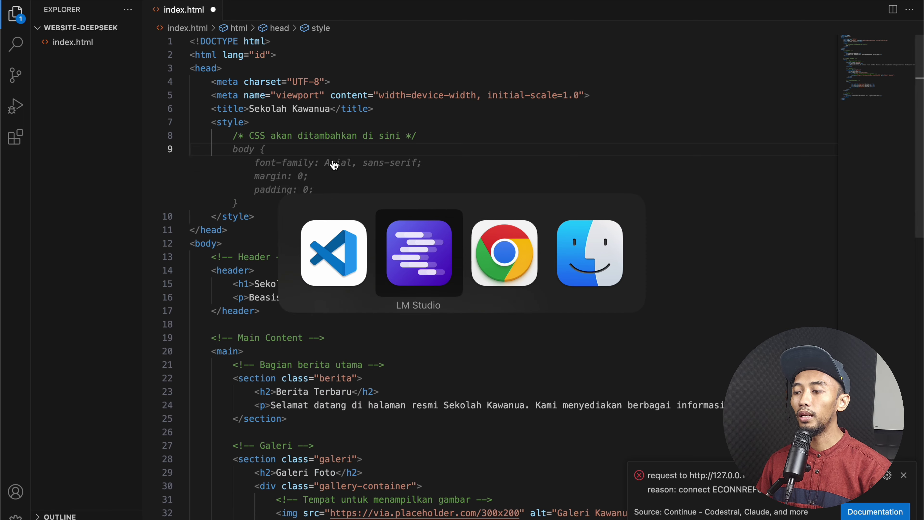
pyautogui.press('super+Tab')
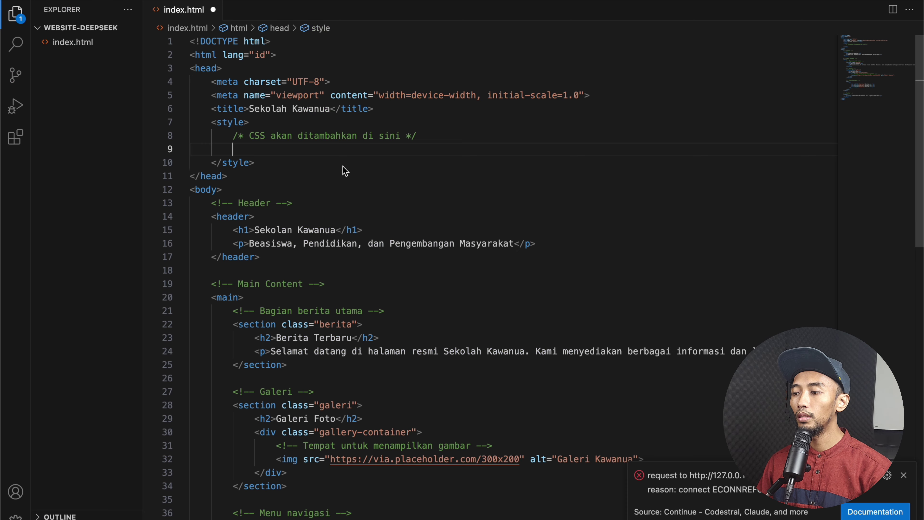
pyautogui.click(904, 475)
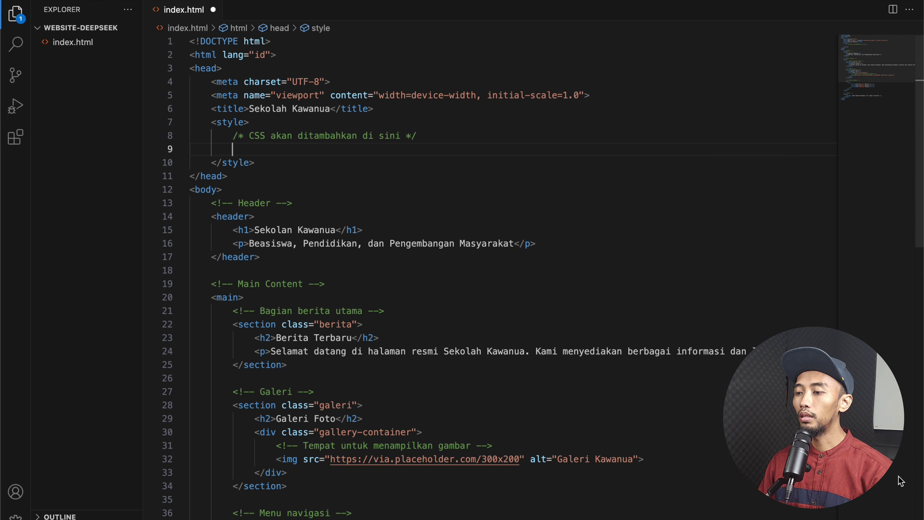
# - Switch to LM Studio and copy the CSS code block under "3. Menggunakan CSS" in the Hello chat
pyautogui.press('super+Tab')
pyautogui.scroll(20, 431, 157)
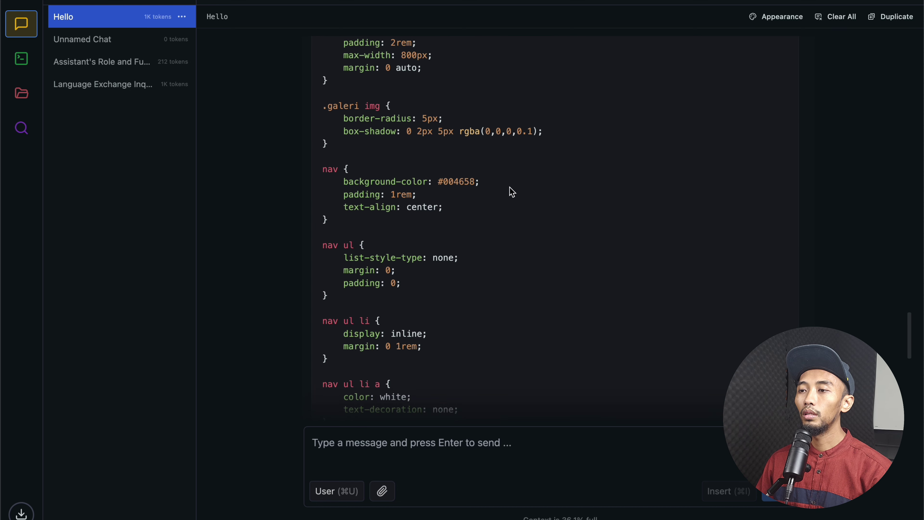
pyautogui.scroll(1, 605, 214)
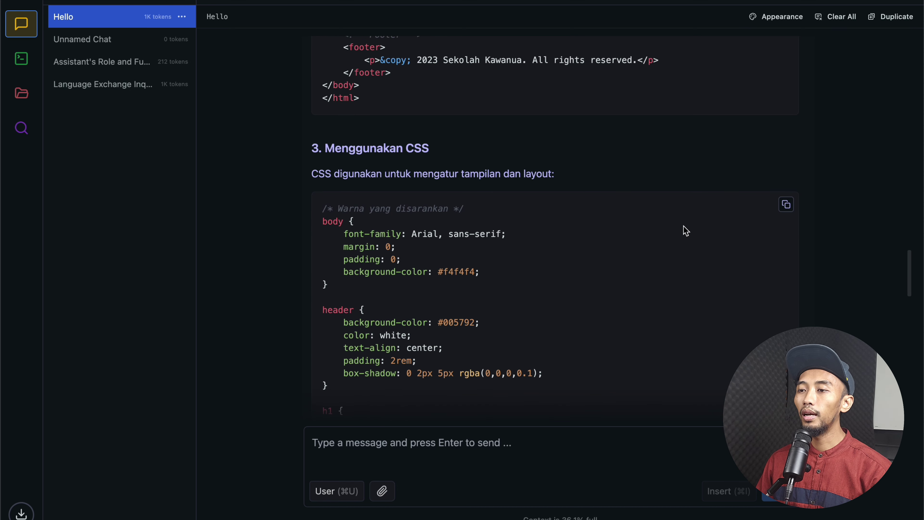
pyautogui.click(786, 204)
# - Switch back to VS Code, paste the copied CSS into the style block and remove the blank line before its closing tag
pyautogui.press('super+Tab')
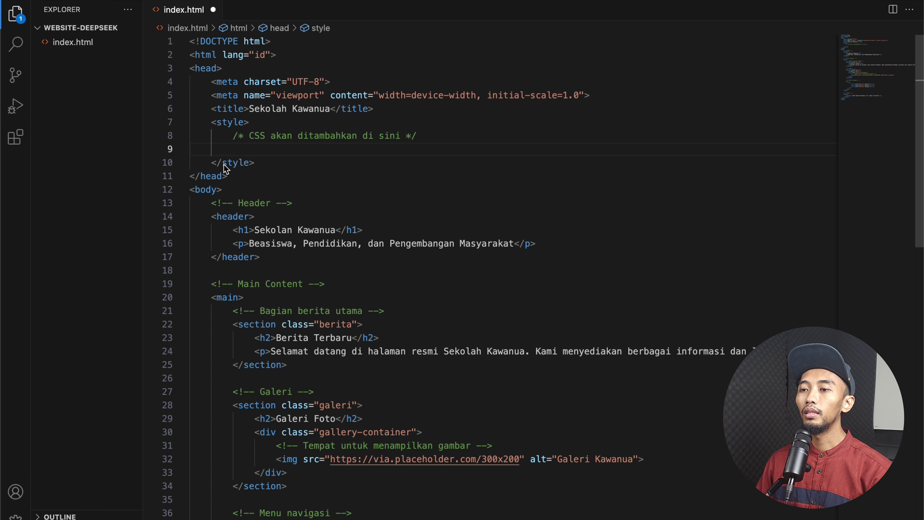
pyautogui.rightClick(260, 153)
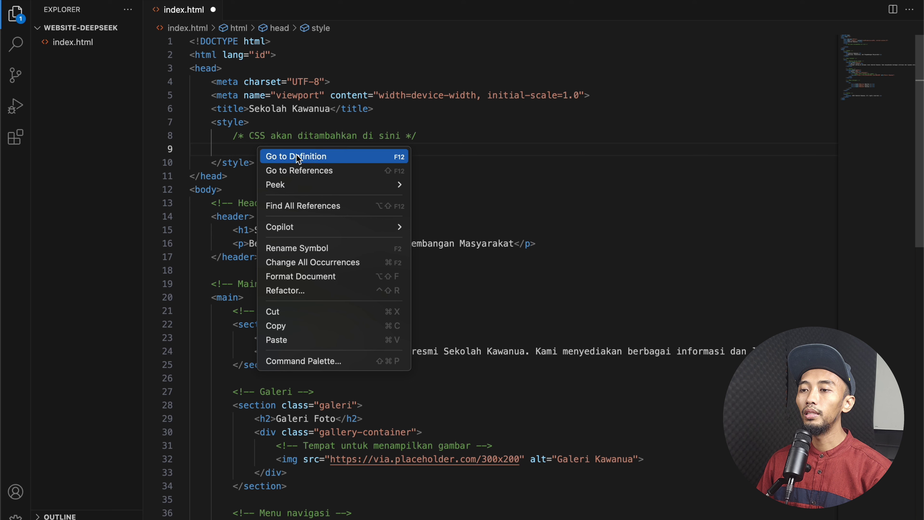
pyautogui.click(303, 341)
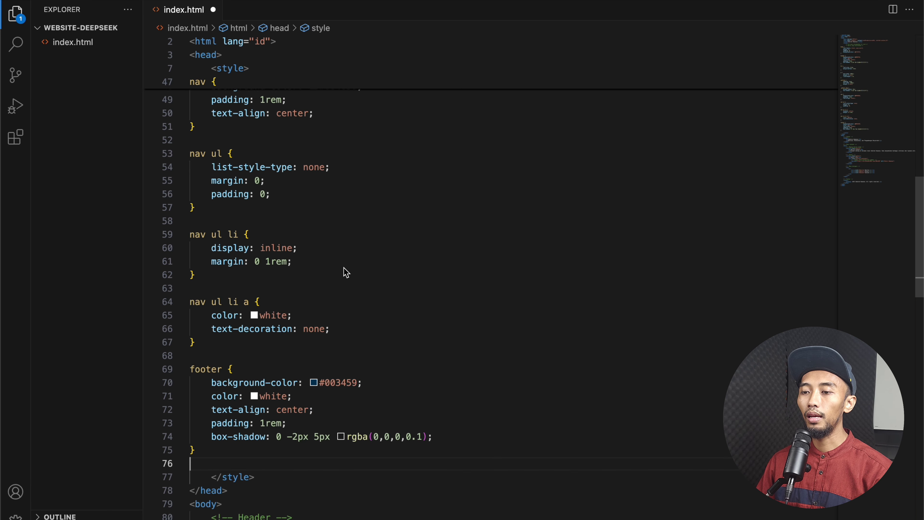
pyautogui.click(297, 409)
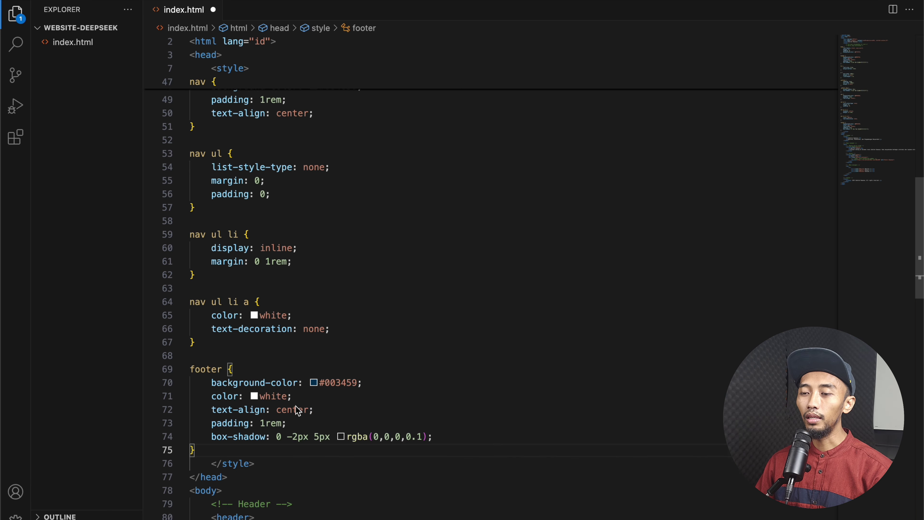
# - Indent the pasted CSS rules, from body through footer, by two levels inside the style block
pyautogui.scroll(20, 311, 402)
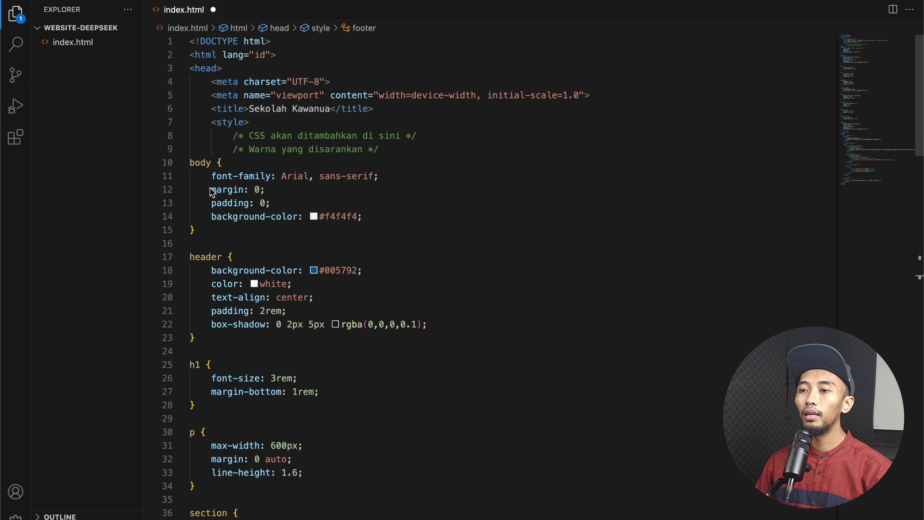
pyautogui.click(192, 164)
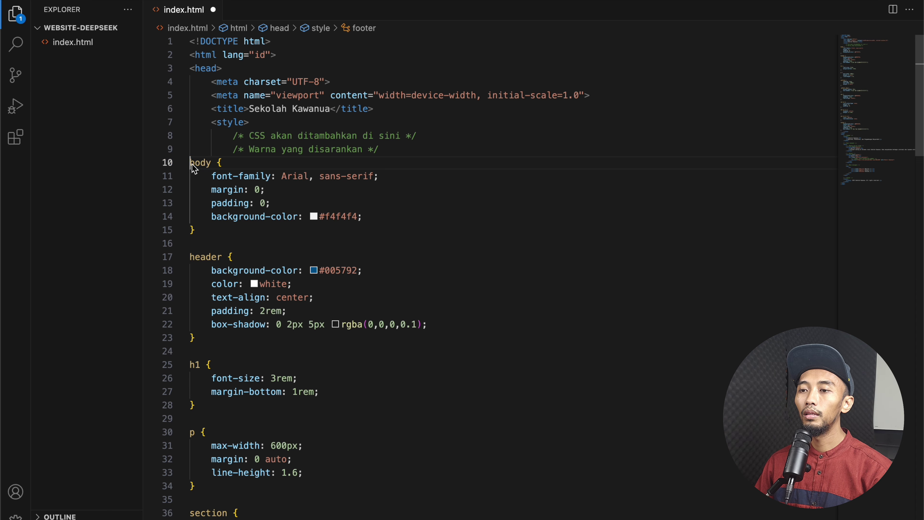
pyautogui.moveTo(194, 168); pyautogui.dragTo(245, 282)
pyautogui.moveTo(286, 455); pyautogui.dragTo(268, 198)
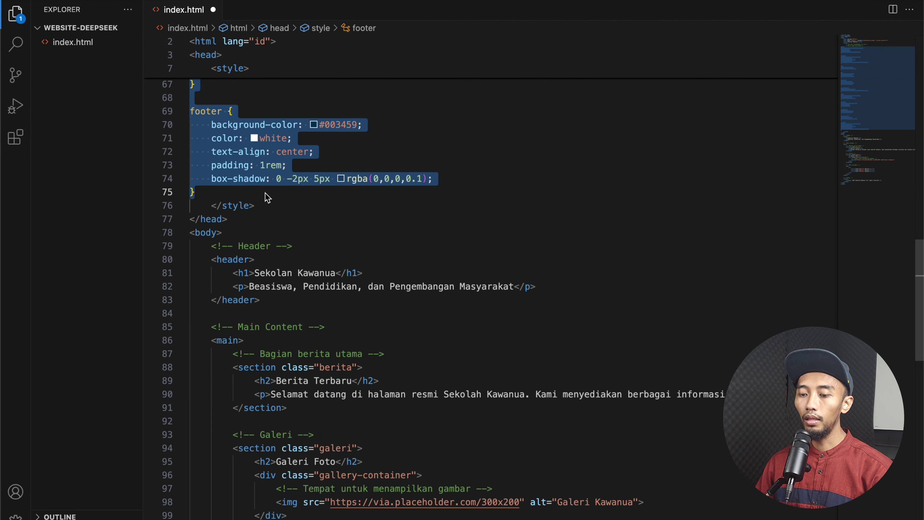
pyautogui.press('Tab')
pyautogui.press('Tab')
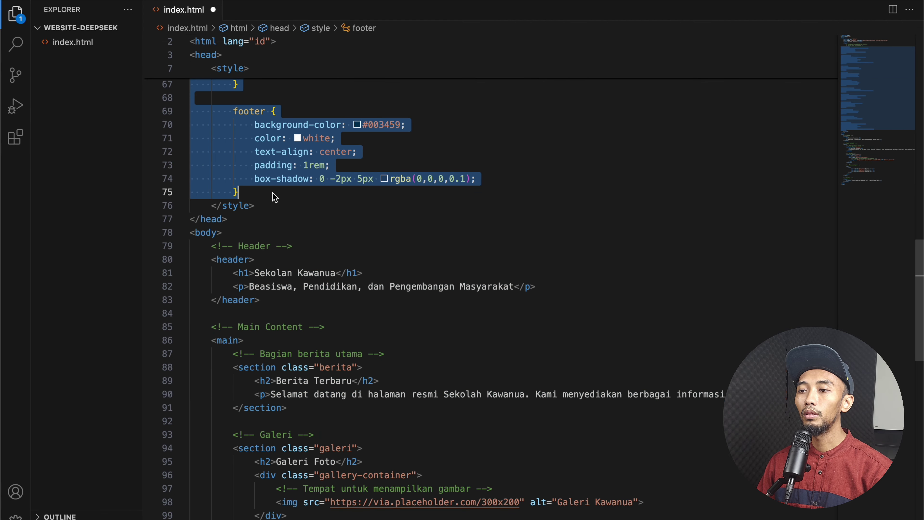
pyautogui.scroll(15, 275, 198)
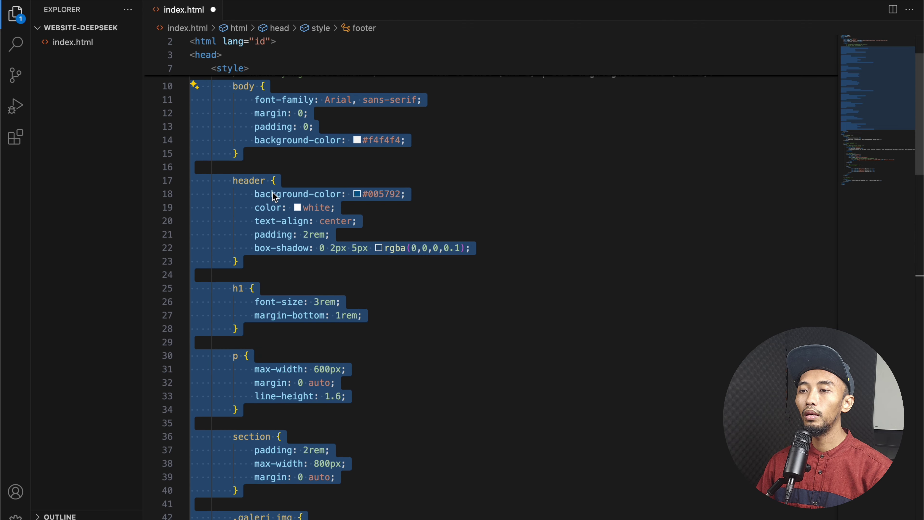
pyautogui.scroll(1, 276, 198)
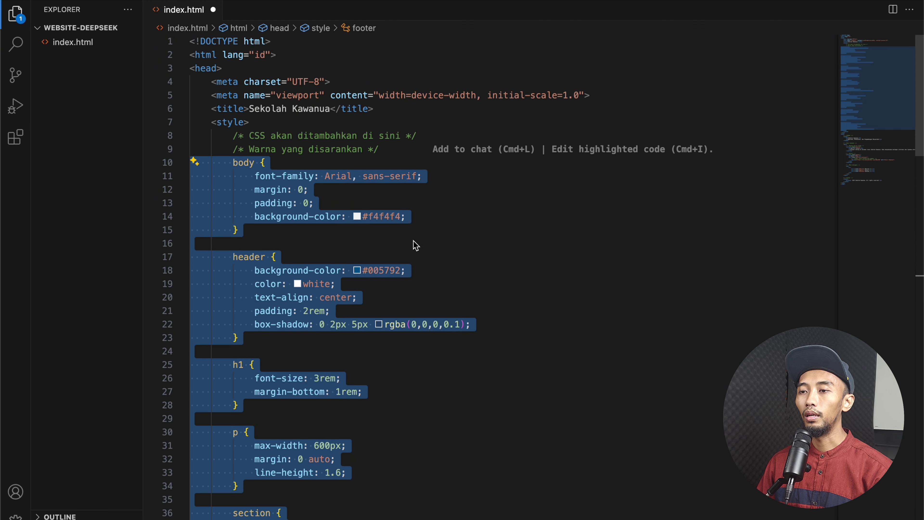
pyautogui.click(458, 246)
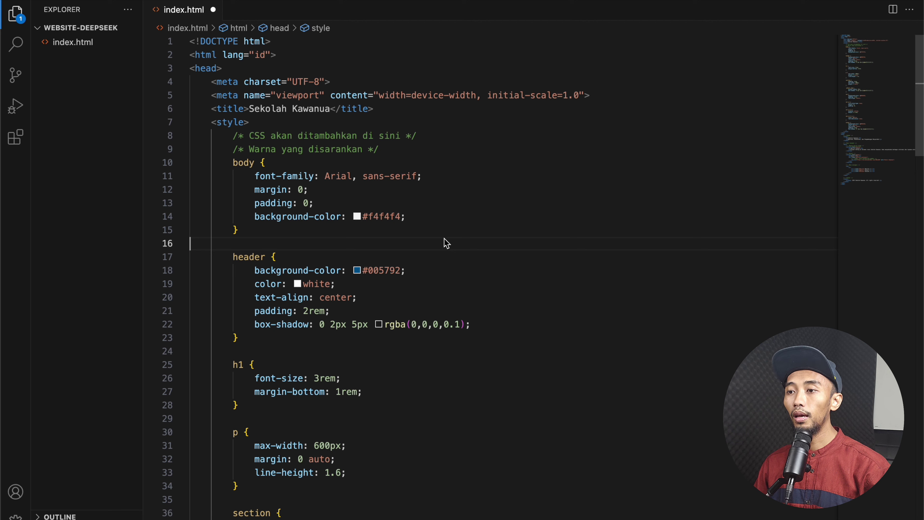
# - Save index.html, switch to Chrome and reload the page
pyautogui.press('super+s')
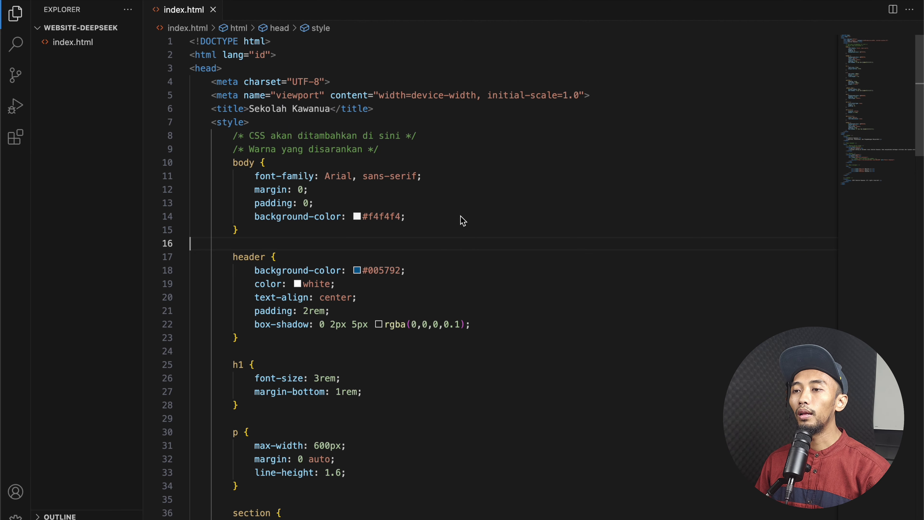
pyautogui.press('super+Tab')
pyautogui.press('super+Tab')
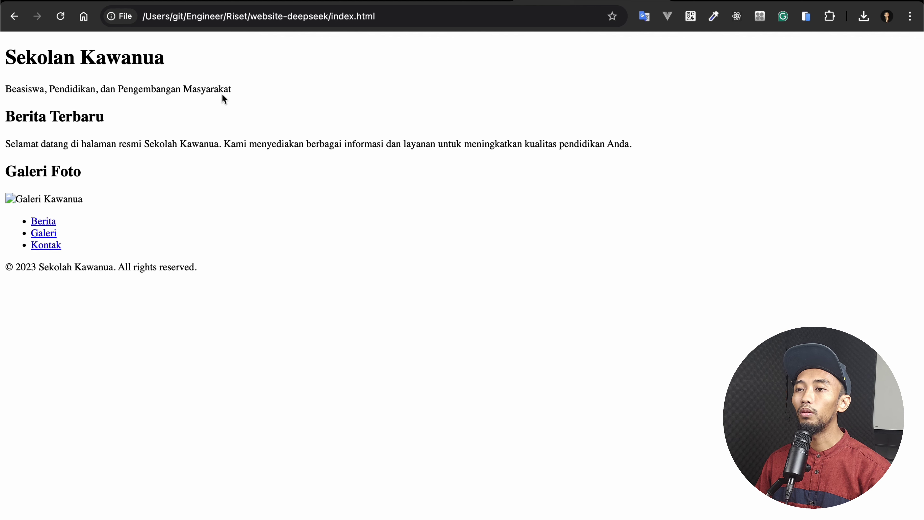
pyautogui.click(60, 22)
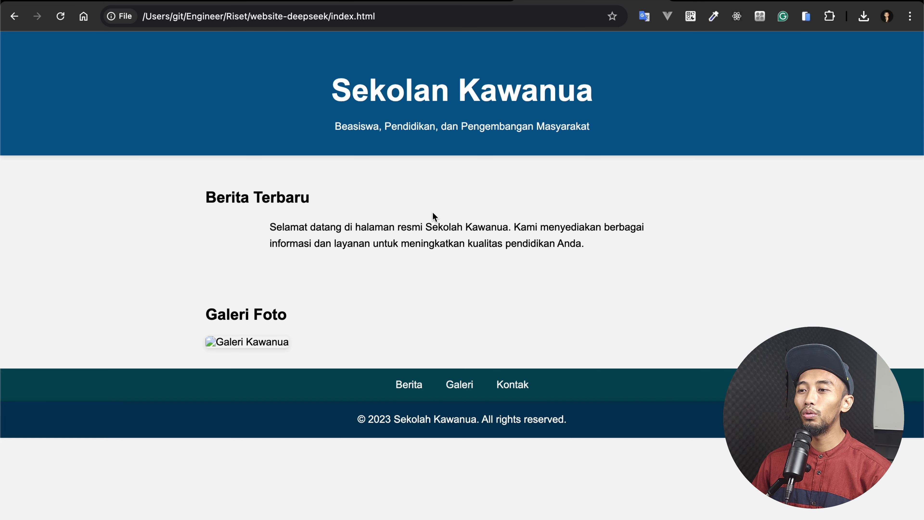
# - Switch to LM Studio and review the rest of the reply: the CSS code, explanation, run instructions and suggested features
pyautogui.press('super+Tab')
pyautogui.press('super+Tab')
pyautogui.press('super+Tab')
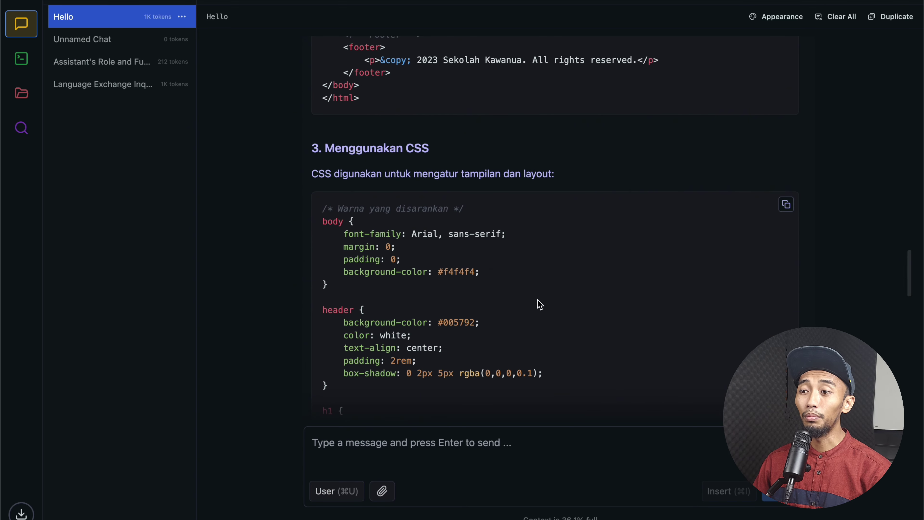
pyautogui.scroll(-15, 540, 304)
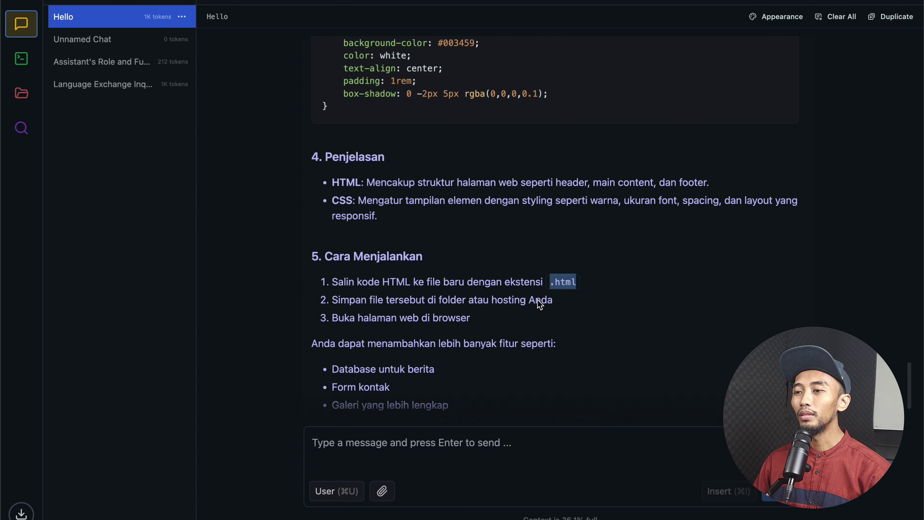
pyautogui.scroll(-4, 531, 321)
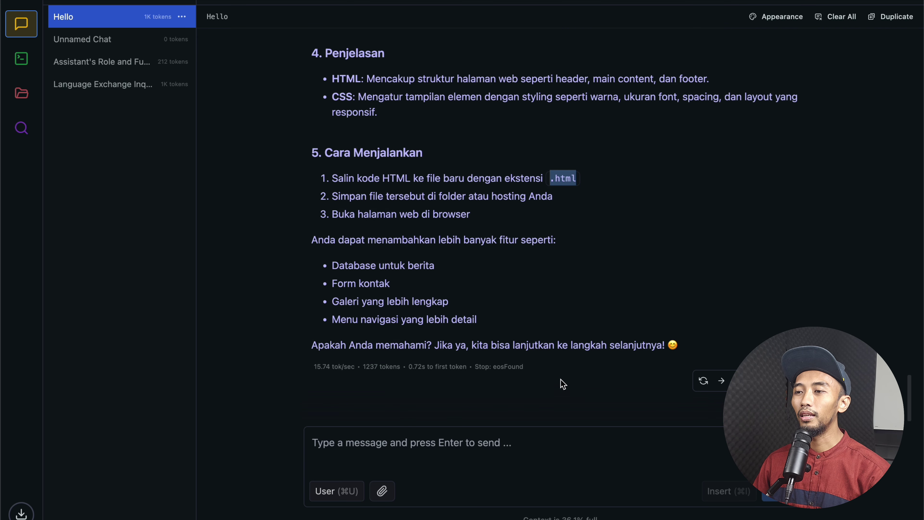
pyautogui.scroll(10, 552, 370)
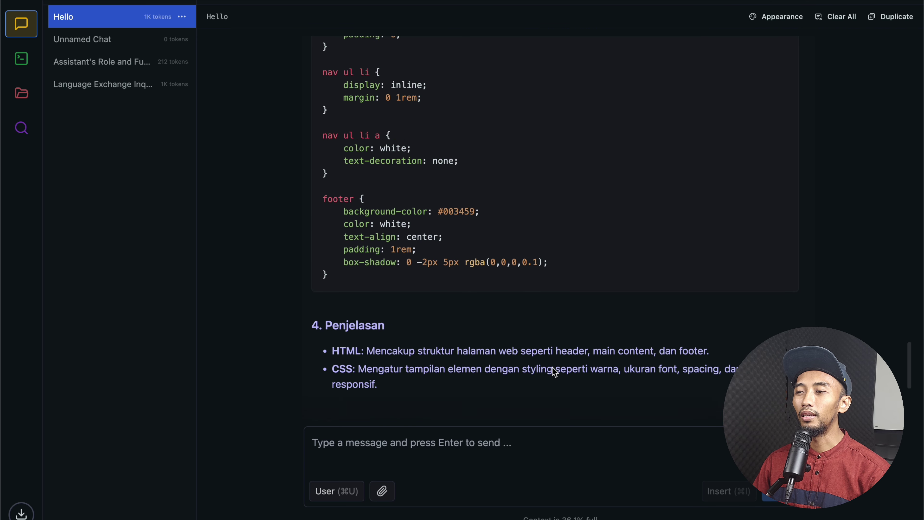
pyautogui.scroll(4, 552, 368)
pyautogui.scroll(-12, 553, 372)
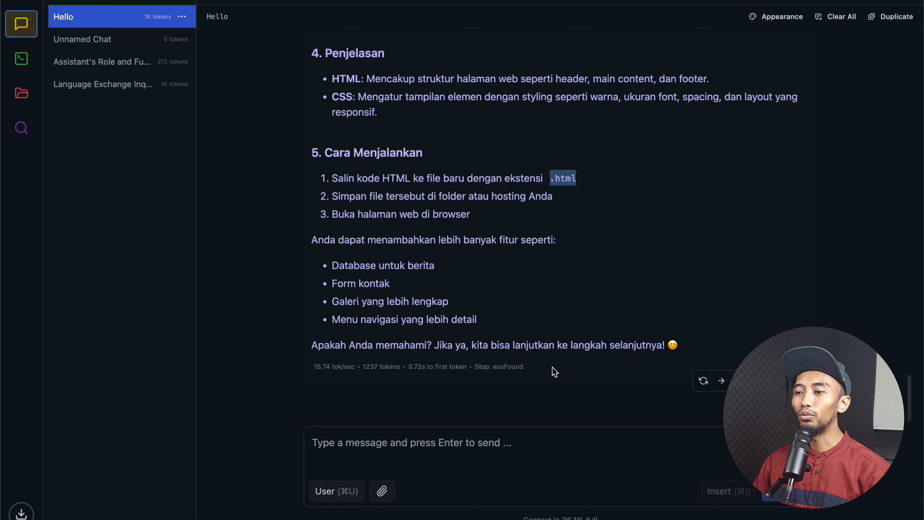
# - Switch to Chrome to check the page's current header colour, and return to the message field of the LM Studio chat
pyautogui.click(552, 447)
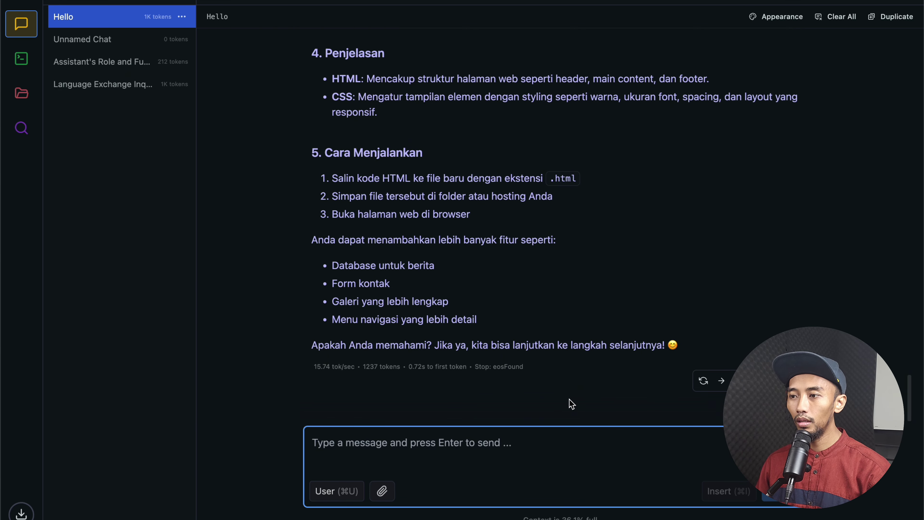
pyautogui.press('super+Tab')
pyautogui.press('super+Tab')
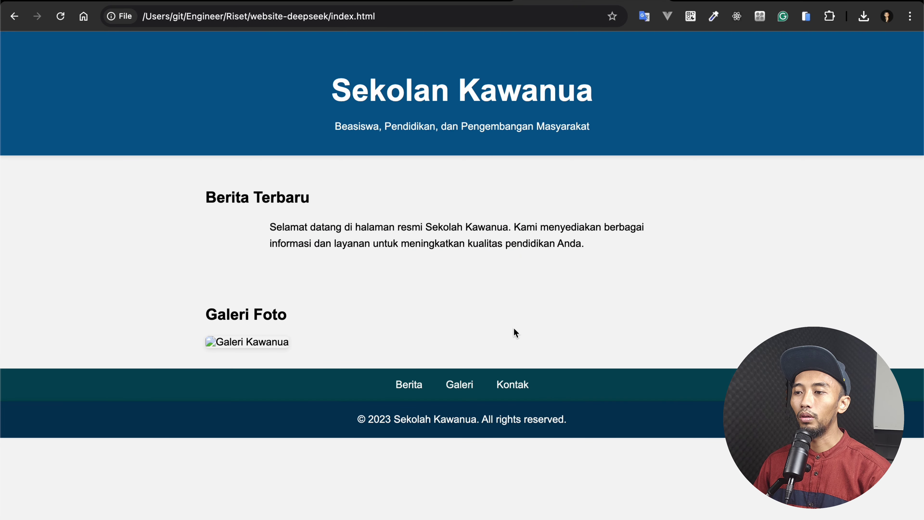
pyautogui.press('super+Tab')
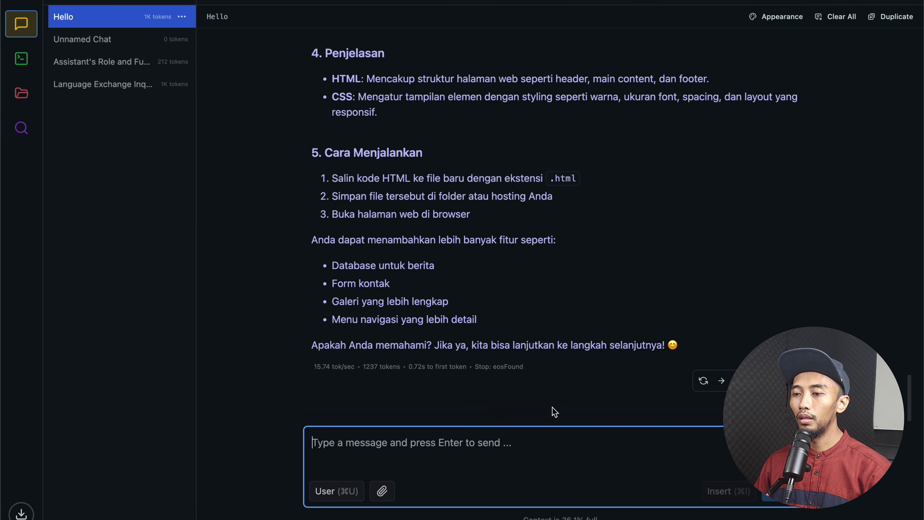
# - Send the prompt "mari kita ubah warna background headernya menjadi hijau muda" to the model
pyautogui.write('mari k')
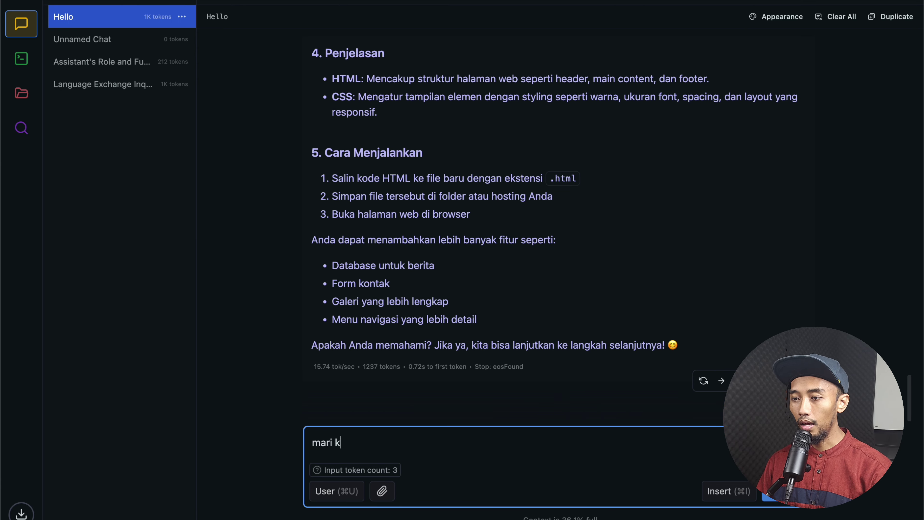
pyautogui.write('ita ubah warna')
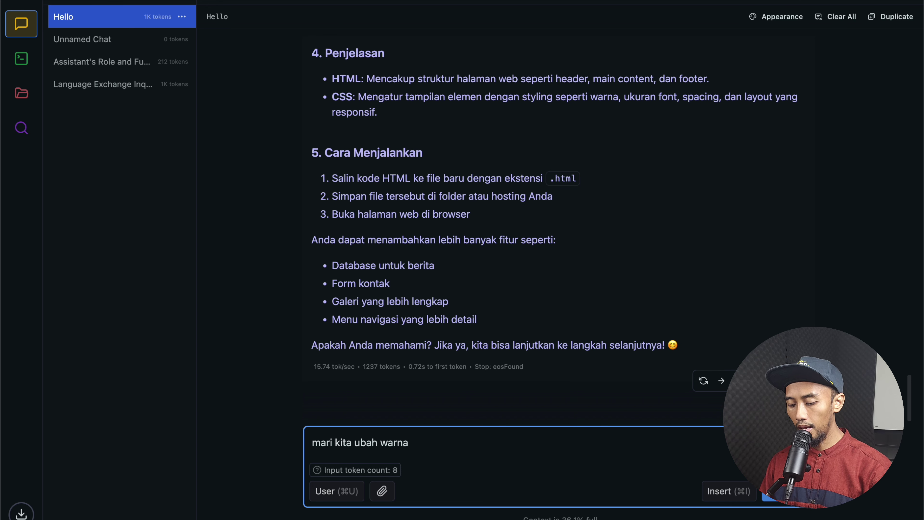
pyautogui.write(' lata')
pyautogui.press('BackSpace')
pyautogui.press('BackSpace')
pyautogui.press('BackSpace')
pyautogui.press('BackSpace')
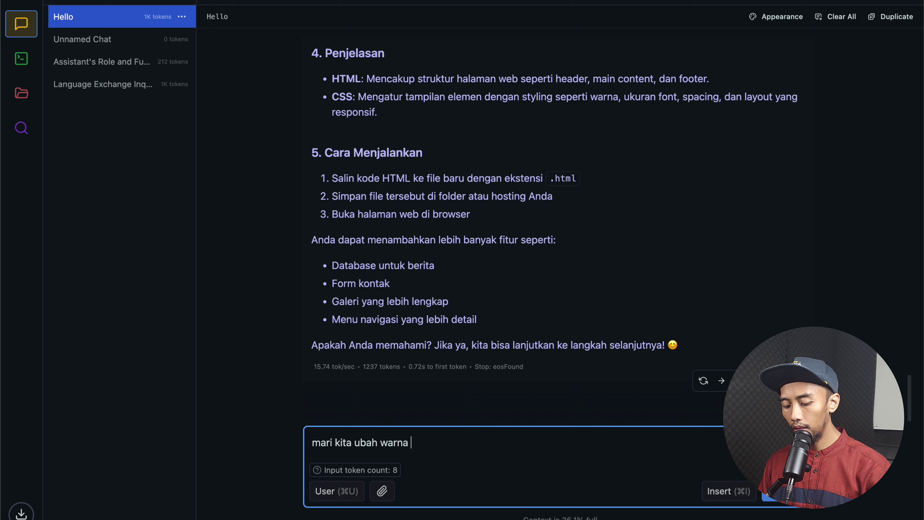
pyautogui.write('backgro')
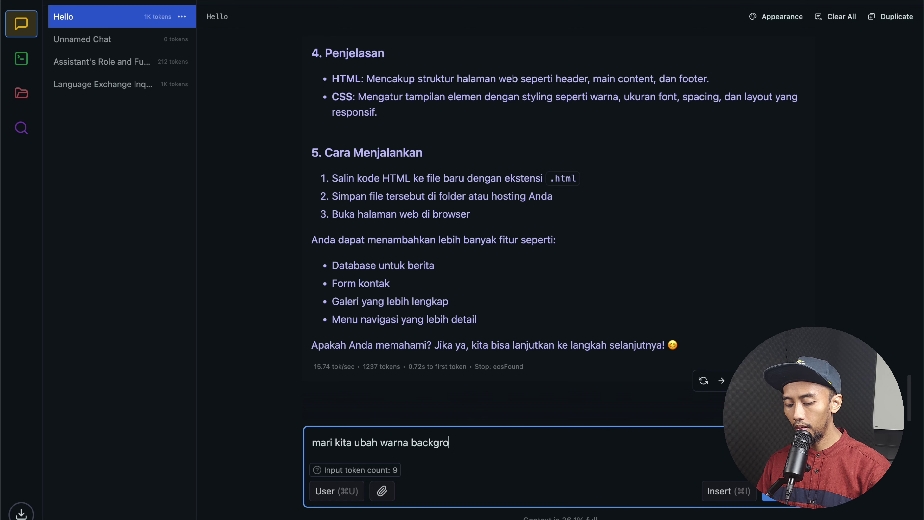
pyautogui.write('und')
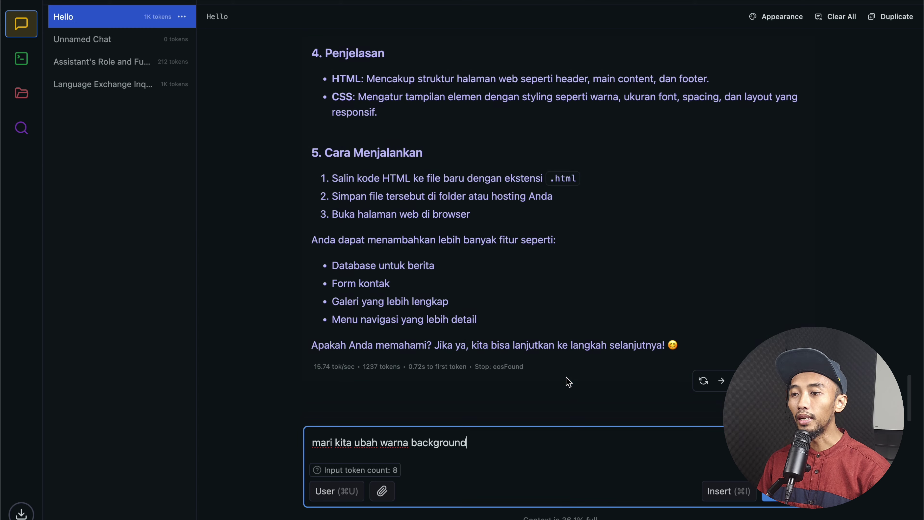
pyautogui.write('h')
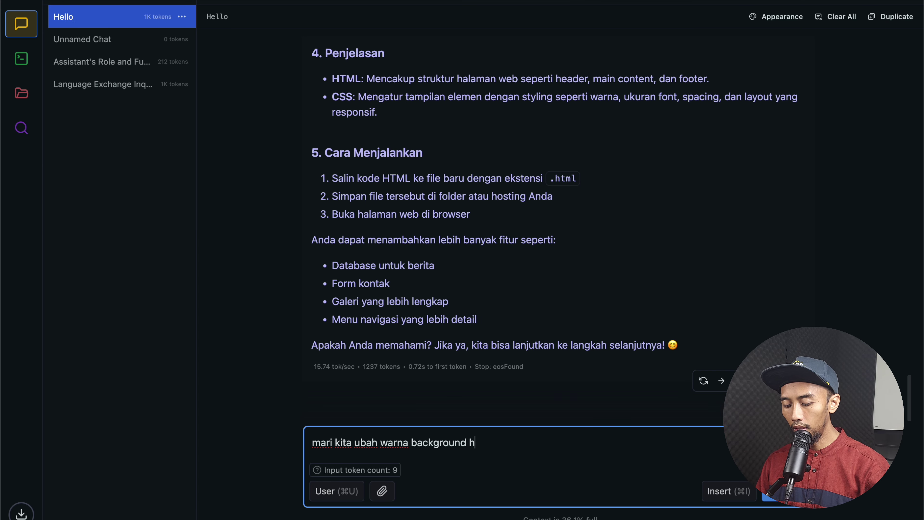
pyautogui.write('eadernya menjadi hijau muda')
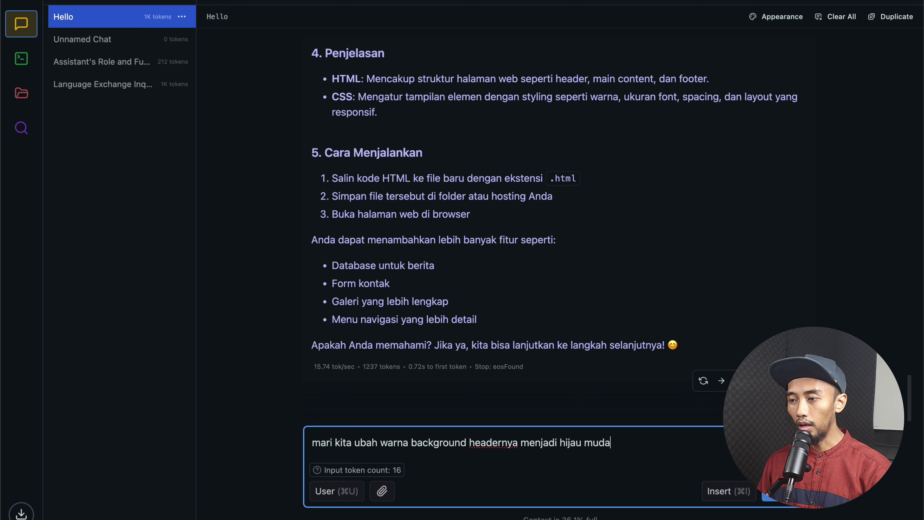
pyautogui.press('Return')
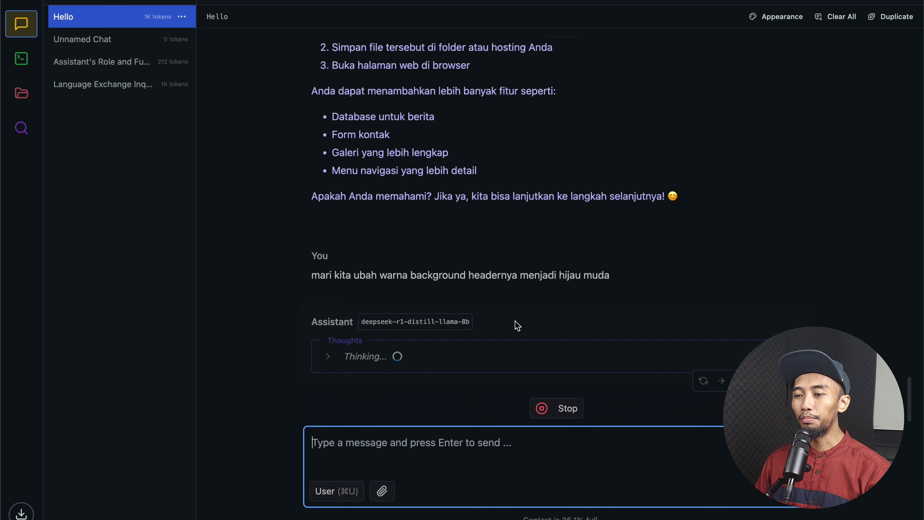
# - Expand the model's Thoughts section and read its reasoning about the header colour change
pyautogui.click(330, 356)
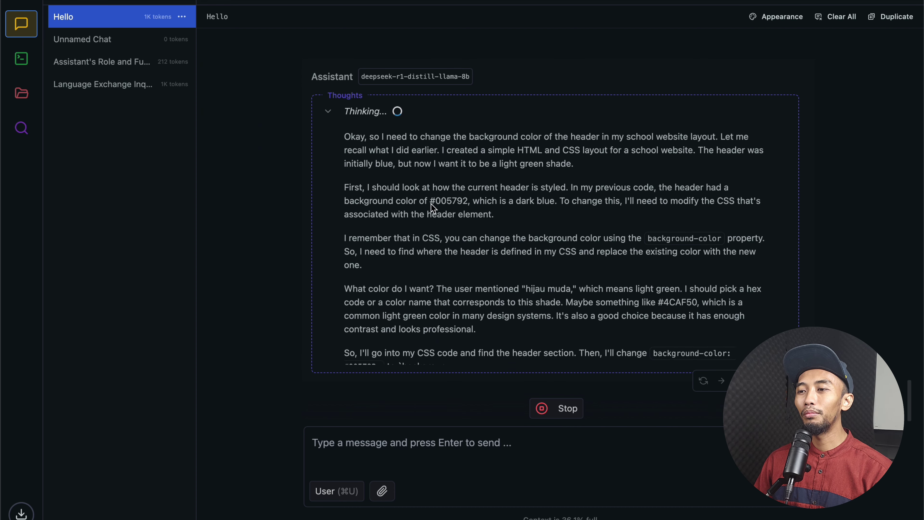
pyautogui.moveTo(342, 122); pyautogui.dragTo(582, 150)
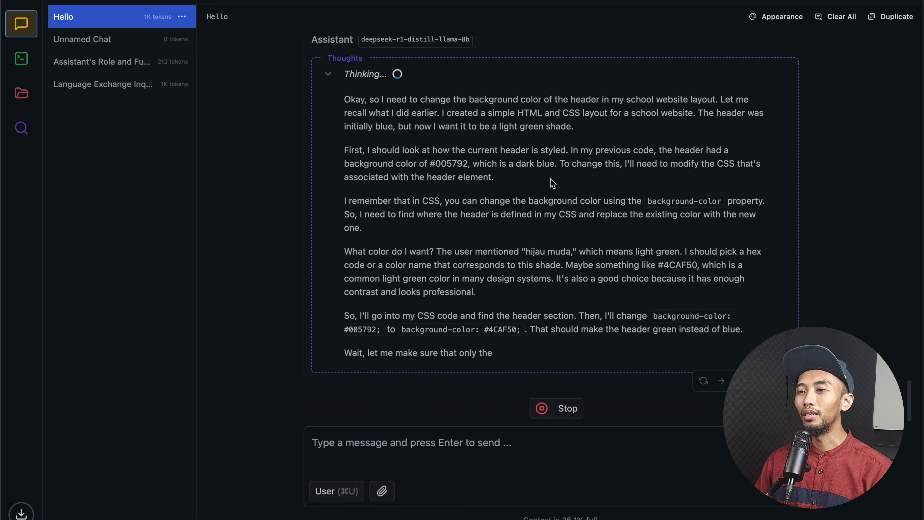
pyautogui.scroll(3, 338, 130)
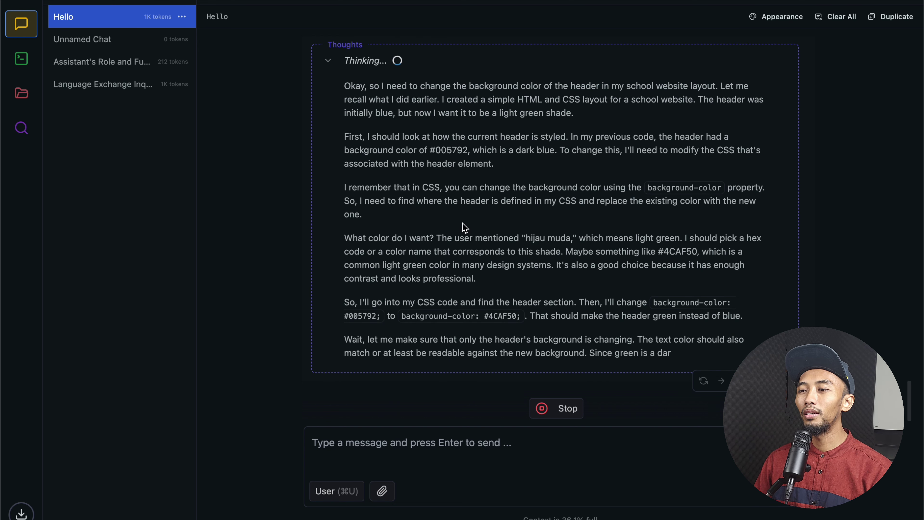
pyautogui.scroll(3, 435, 226)
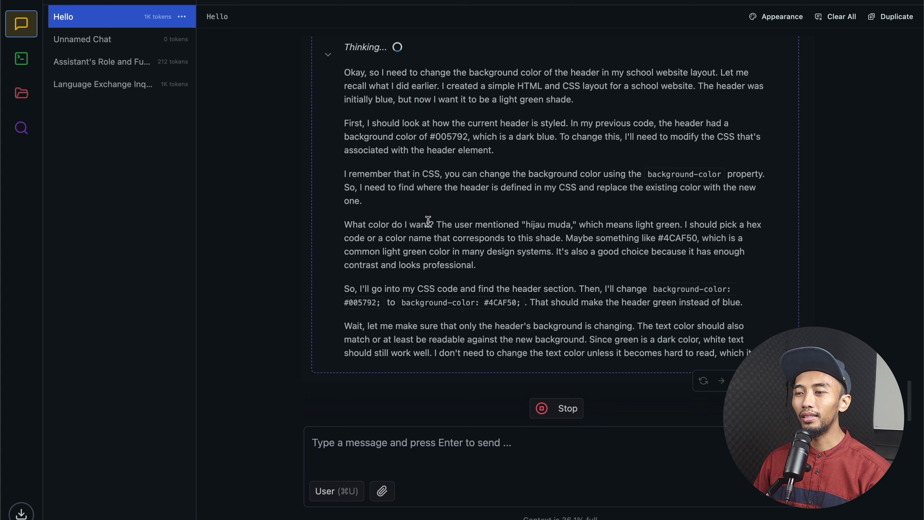
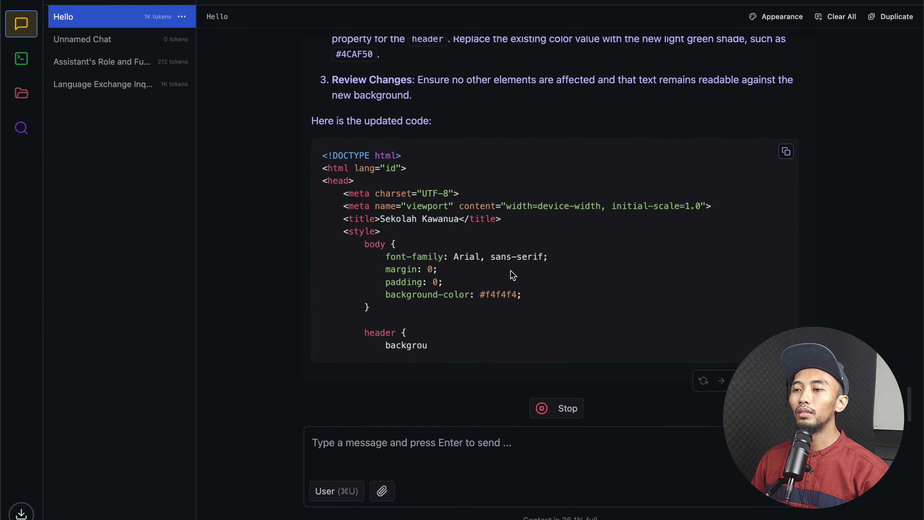
# - Review the reply as it is generated: the modification steps, the header rule in the updated code and the closing explanation
pyautogui.scroll(6, 514, 276)
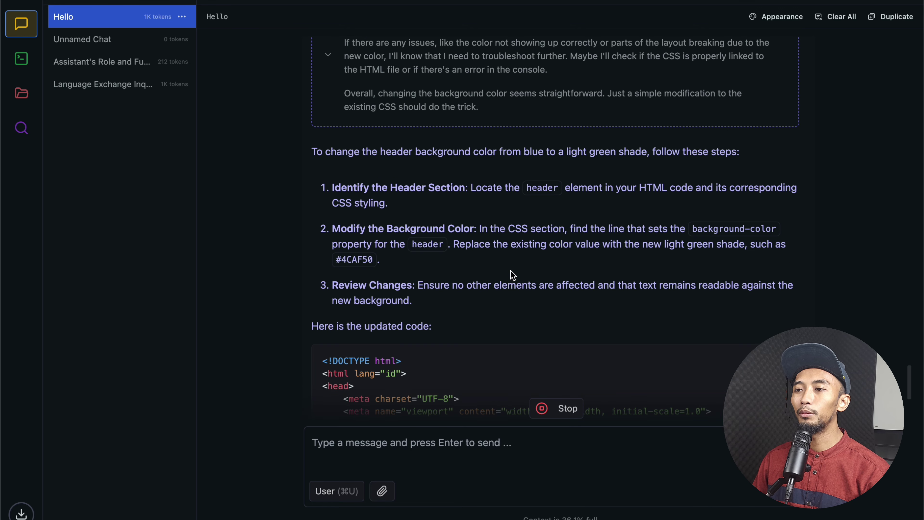
pyautogui.scroll(-8, 513, 276)
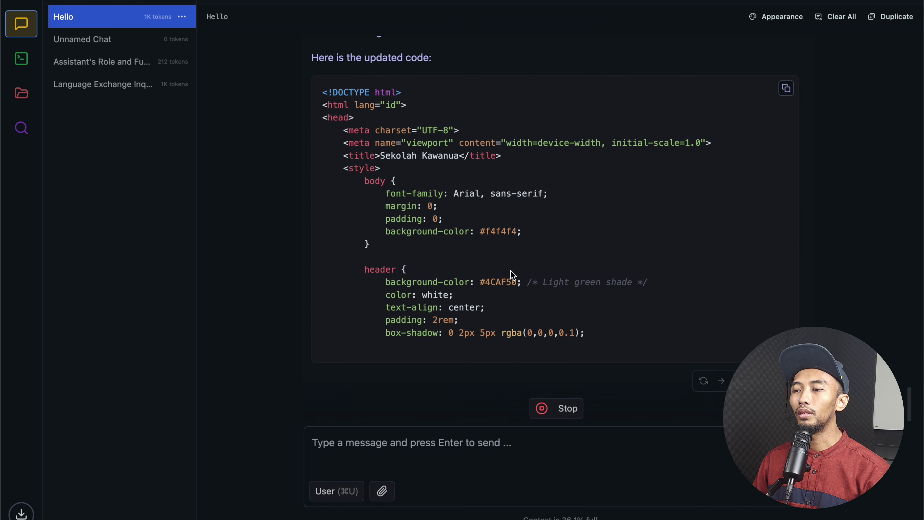
pyautogui.scroll(7, 539, 256)
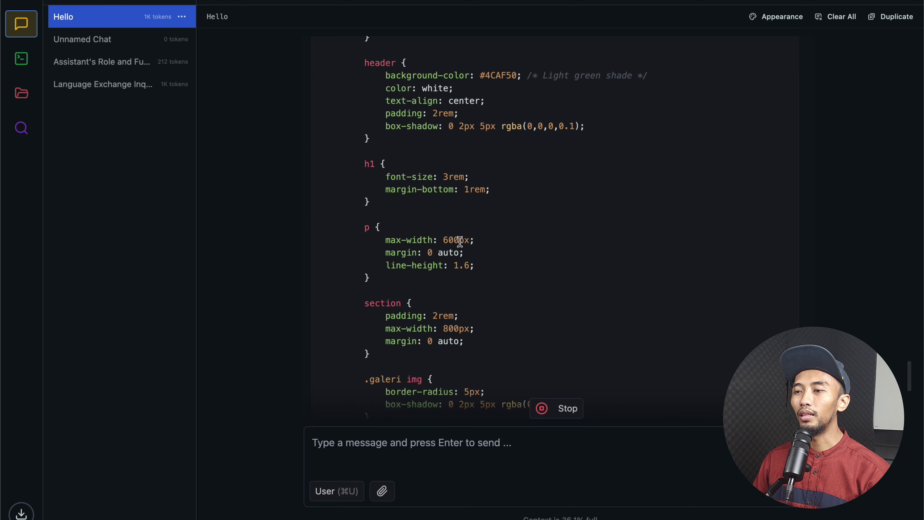
pyautogui.scroll(15, 570, 232)
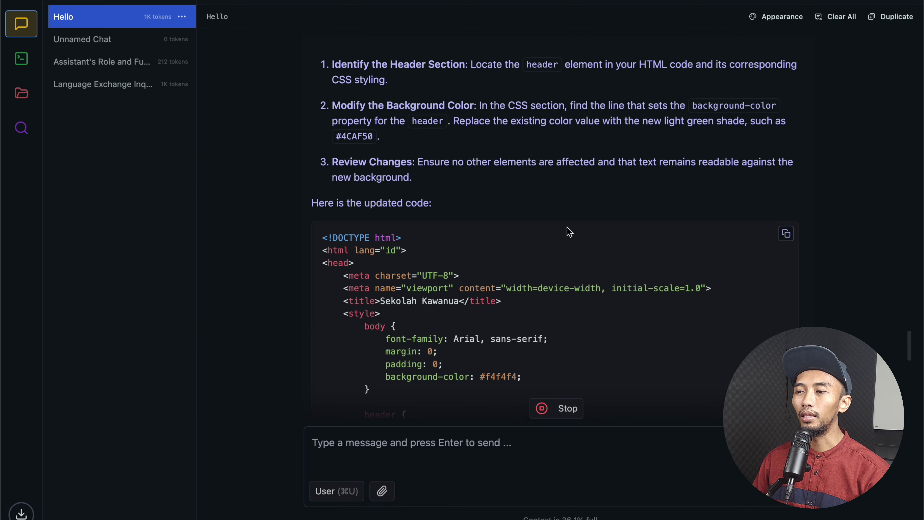
pyautogui.scroll(-3, 517, 296)
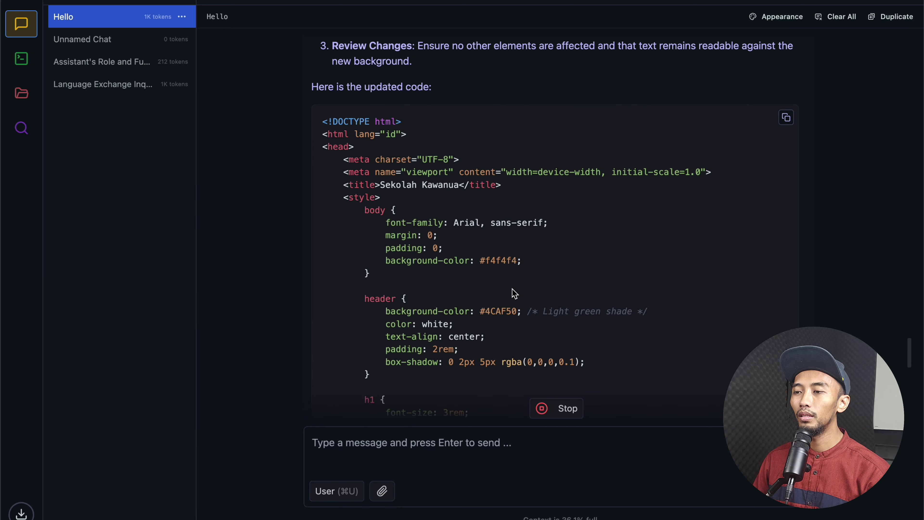
pyautogui.scroll(-15, 515, 294)
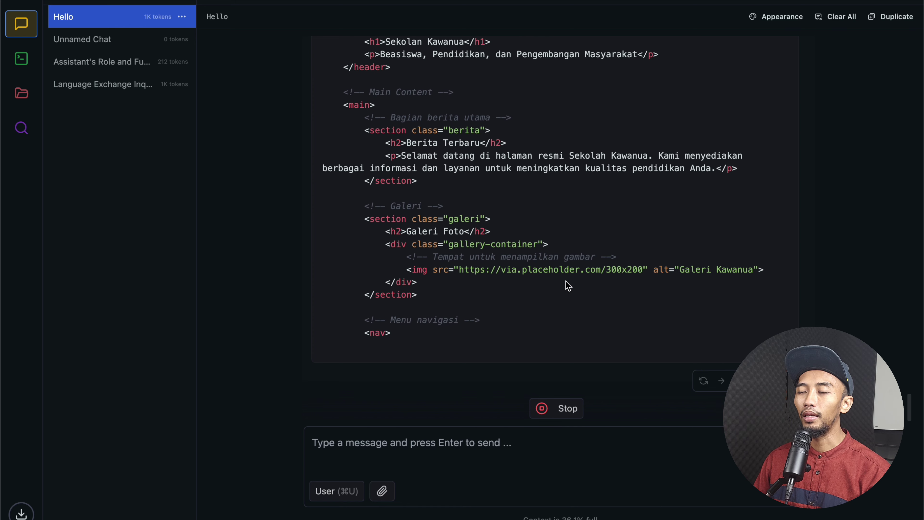
pyautogui.scroll(20, 513, 269)
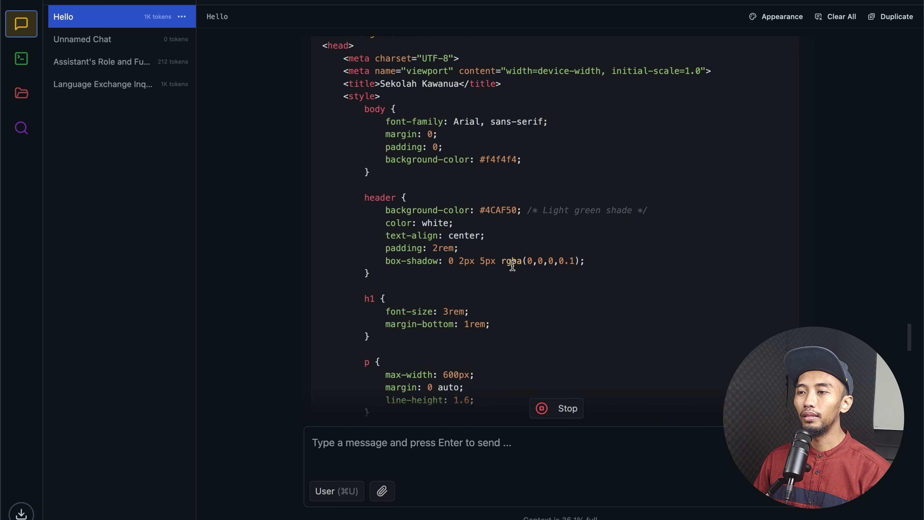
pyautogui.scroll(-10, 514, 268)
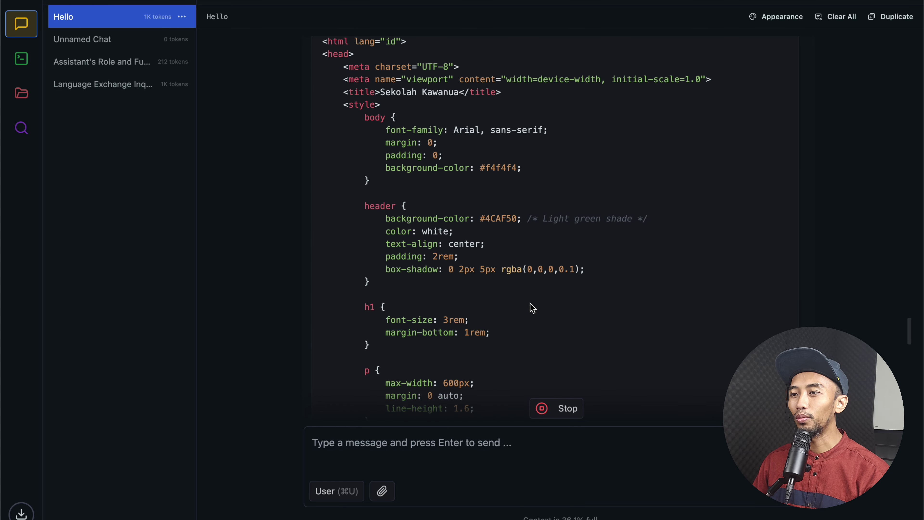
pyautogui.scroll(-20, 516, 317)
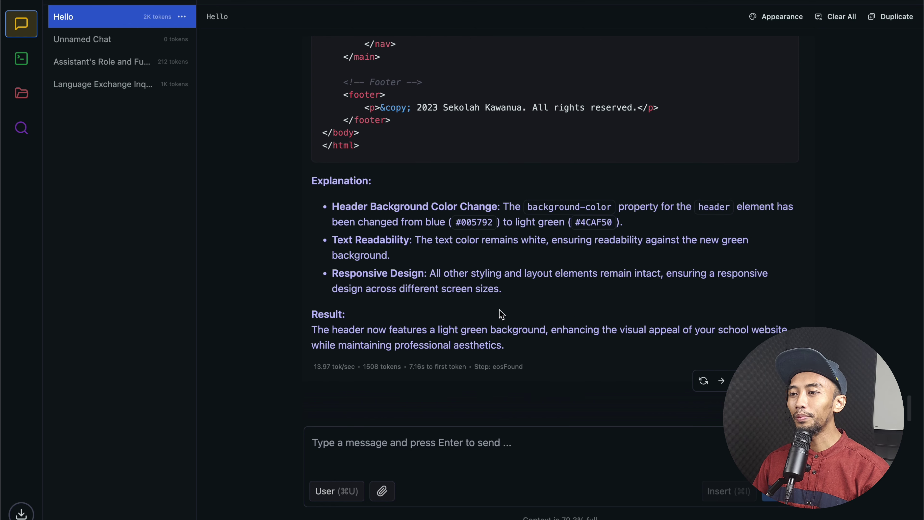
# - Copy the updated code from the reply, switch to VS Code and replace the entire content of index.html with it
pyautogui.scroll(20, 493, 302)
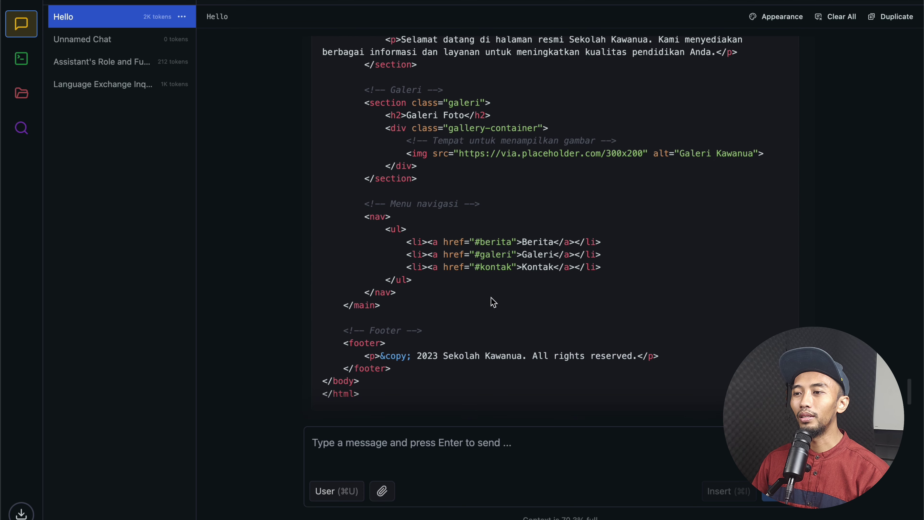
pyautogui.scroll(3, 580, 292)
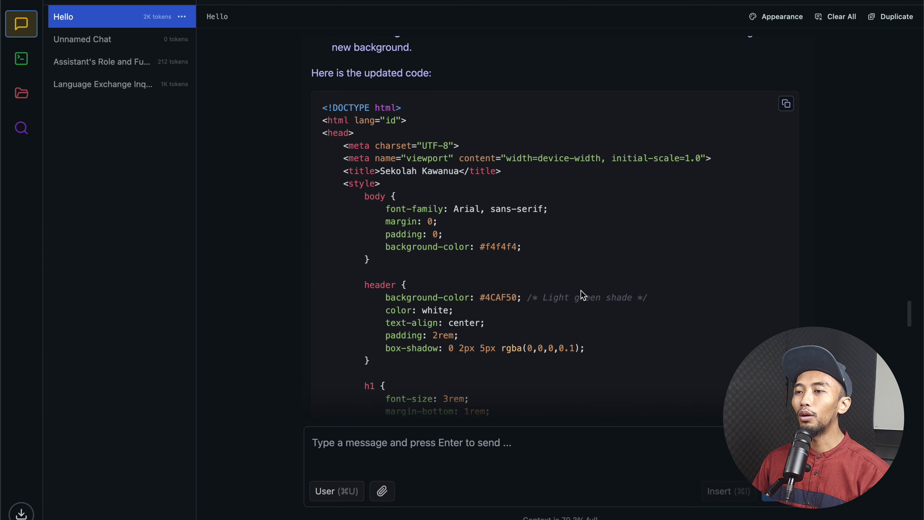
pyautogui.click(786, 123)
pyautogui.press('super+Tab')
pyautogui.press('super+Tab')
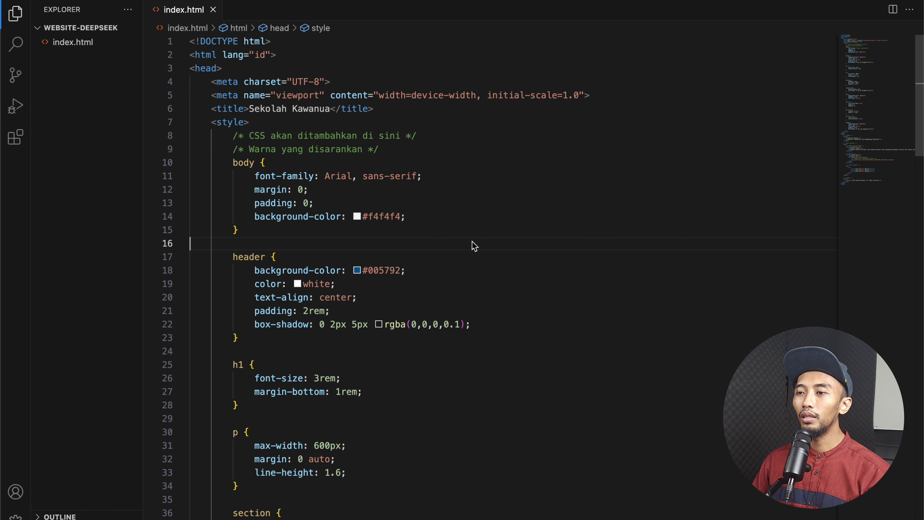
pyautogui.press('super+a')
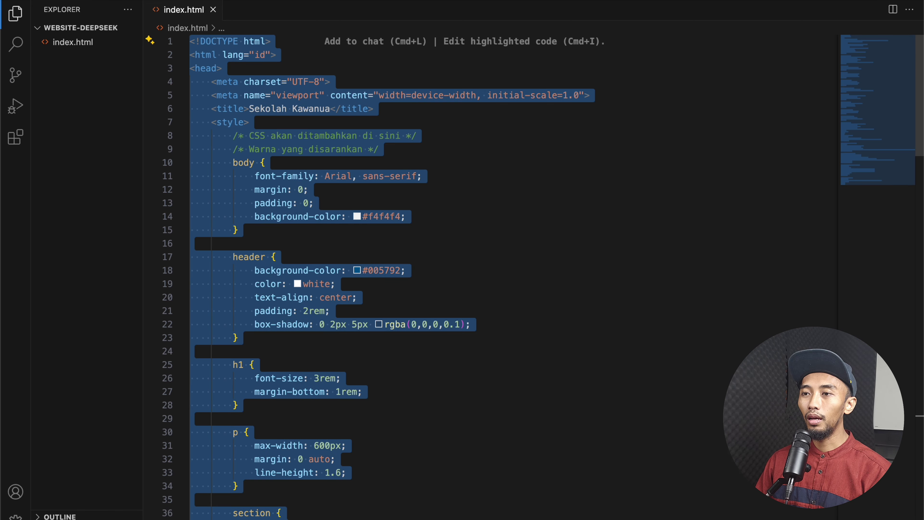
pyautogui.press('BackSpace')
pyautogui.press('super+v')
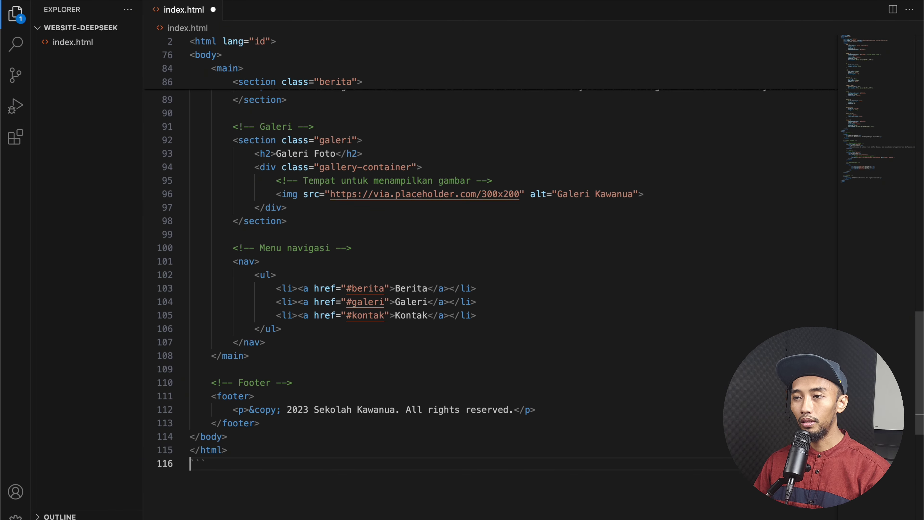
# - Save index.html with the replaced code, switch to Chrome and reload the page to check the header colour
pyautogui.press('super+s')
pyautogui.press('super+Tab')
pyautogui.click(475, 247)
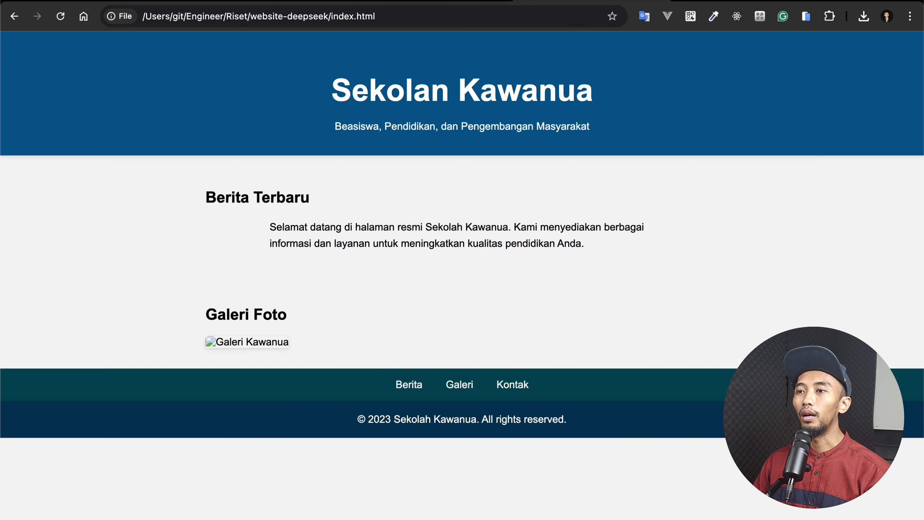
pyautogui.click(63, 21)
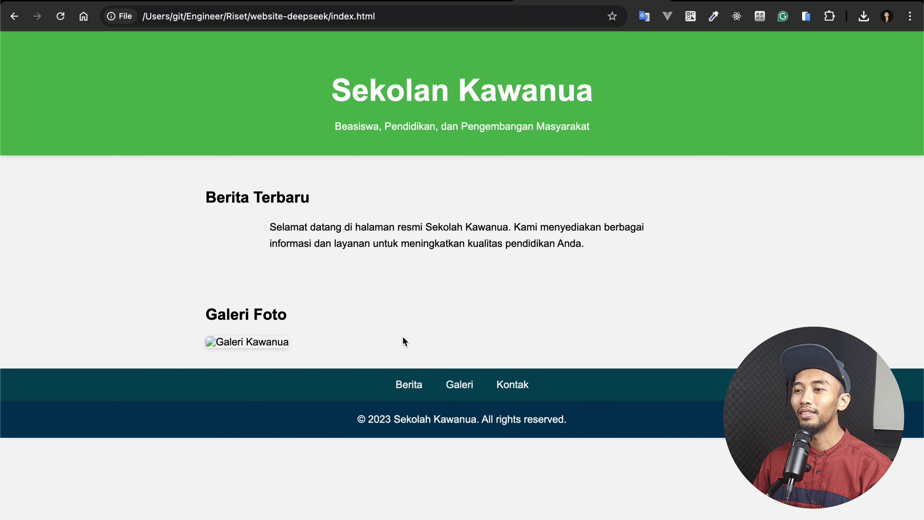
# - Switch back to LM Studio and review the end of the reply, with the footer code, explanation and result
pyautogui.press('super+Tab')
pyautogui.click(478, 293)
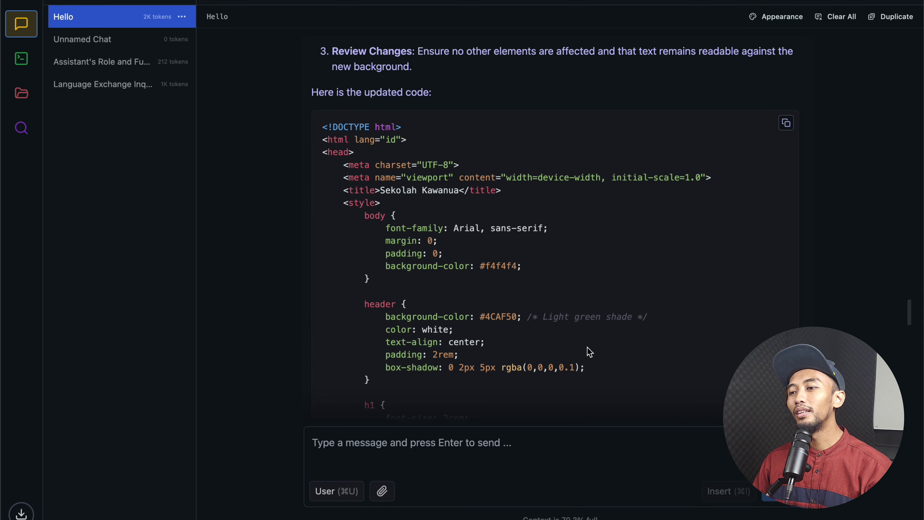
pyautogui.scroll(-15, 583, 352)
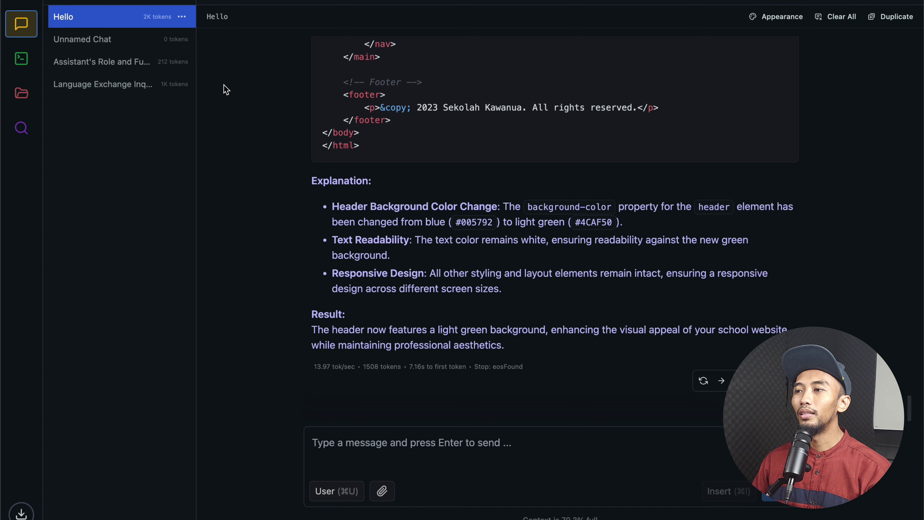
pyautogui.scroll(3, 419, 273)
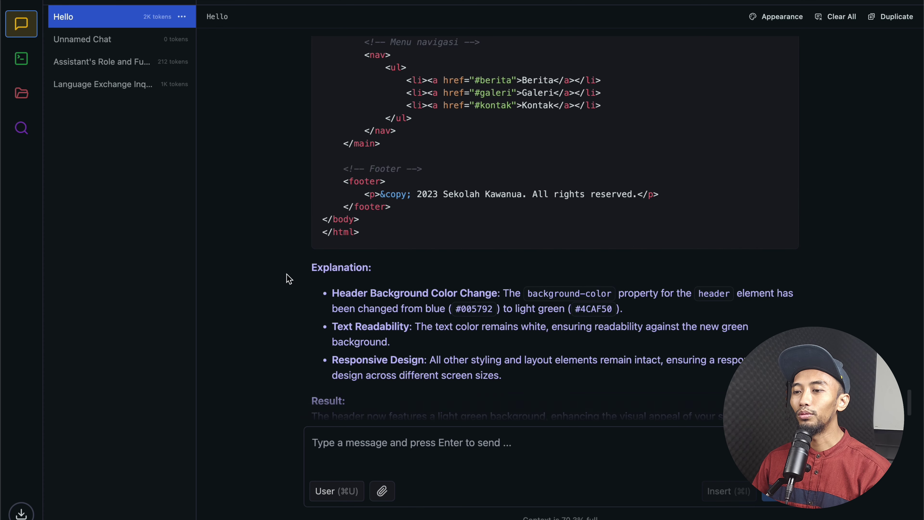
# - Create a new chat, revisit the Hello chat and return to the new empty one
pyautogui.scroll(-3, 219, 204)
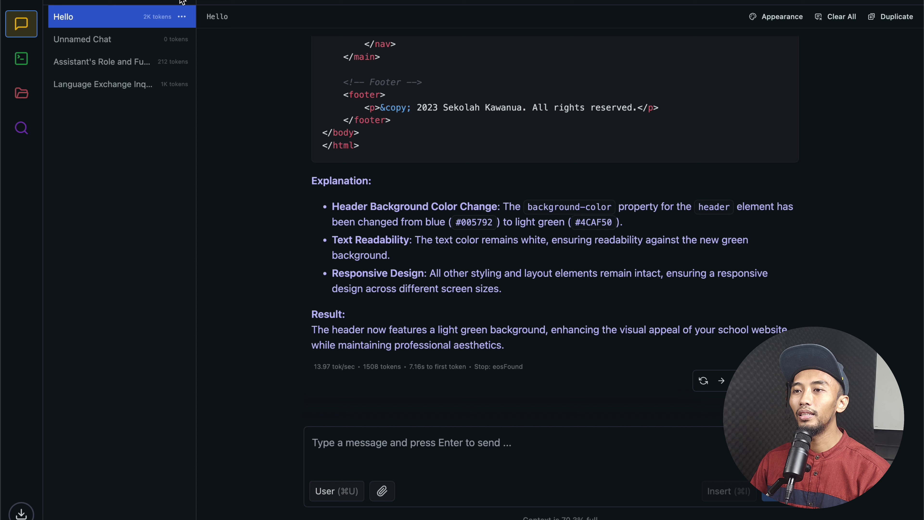
pyautogui.click(181, 0)
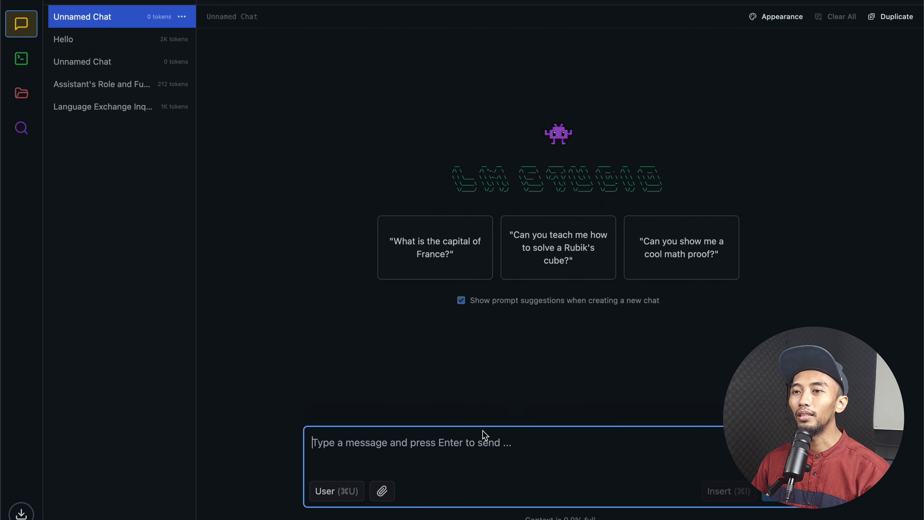
pyautogui.click(116, 48)
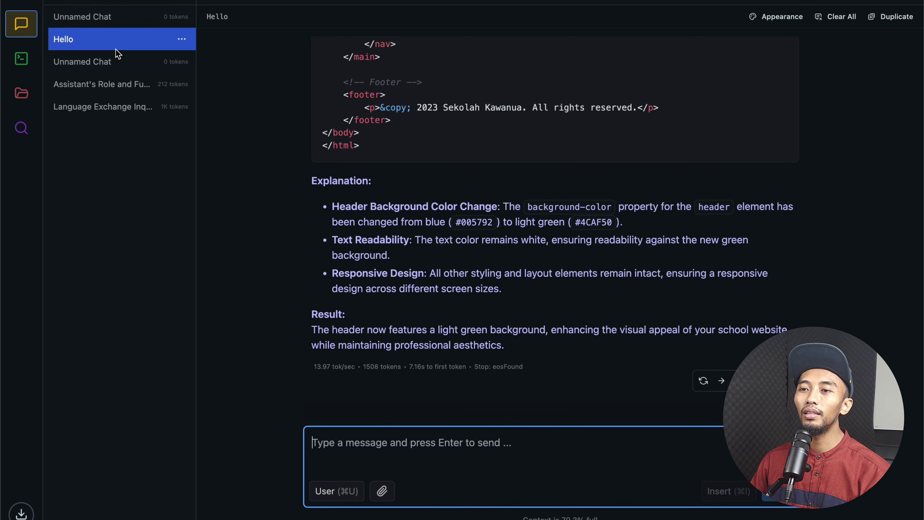
pyautogui.click(117, 64)
pyautogui.click(116, 38)
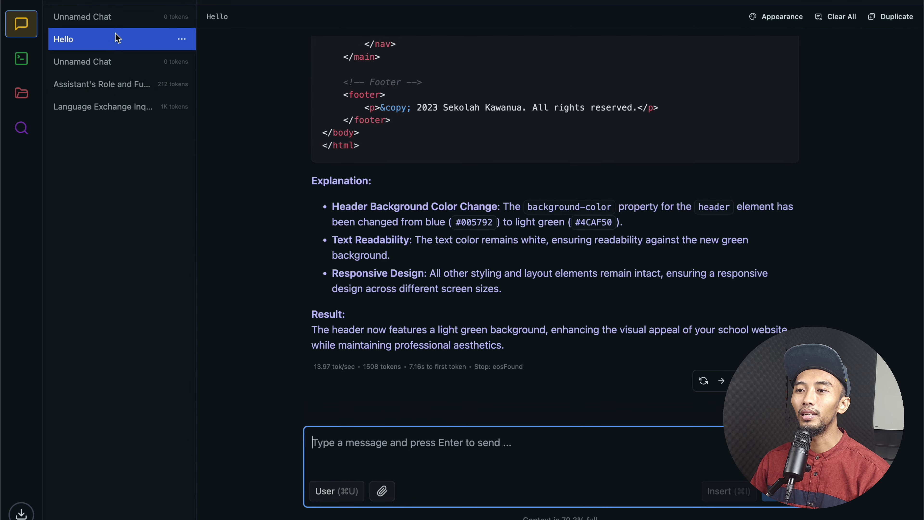
pyautogui.click(114, 63)
pyautogui.click(118, 39)
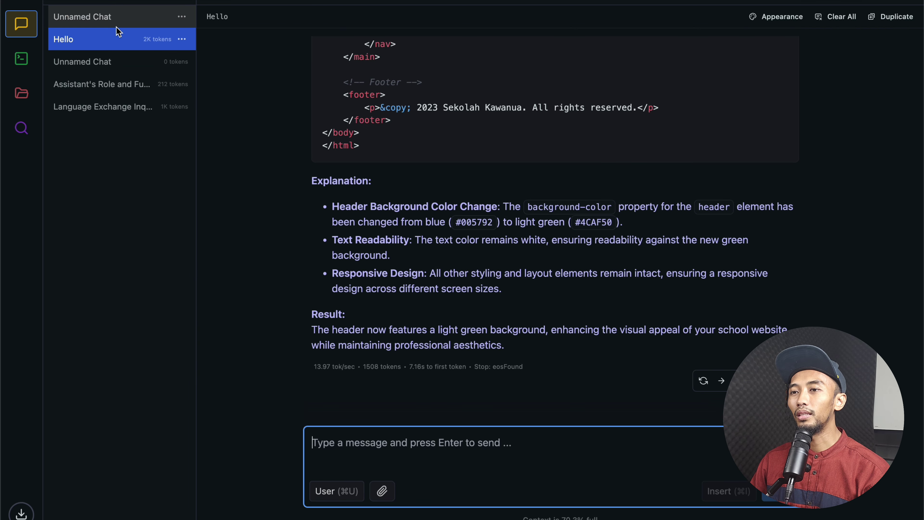
pyautogui.click(120, 26)
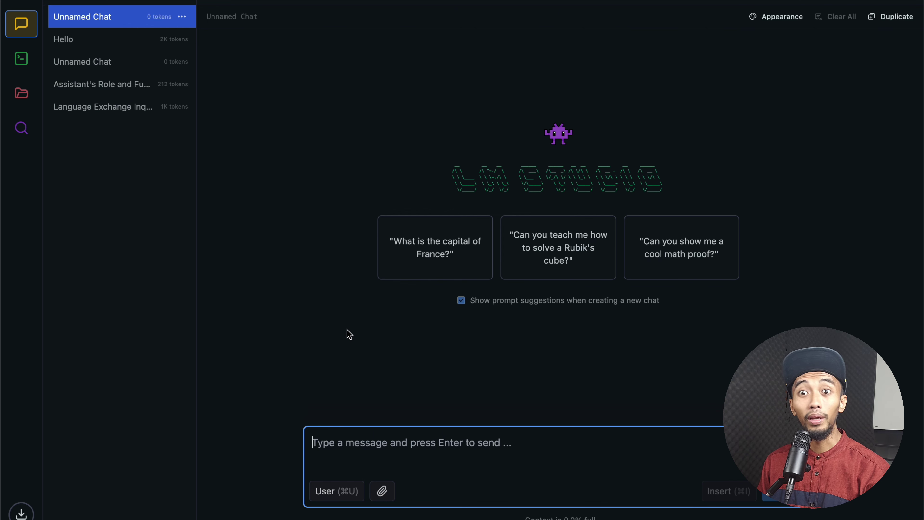
# - Ask the model "siapa nama presiden pertama indonesia?" in the new chat
pyautogui.write('sia')
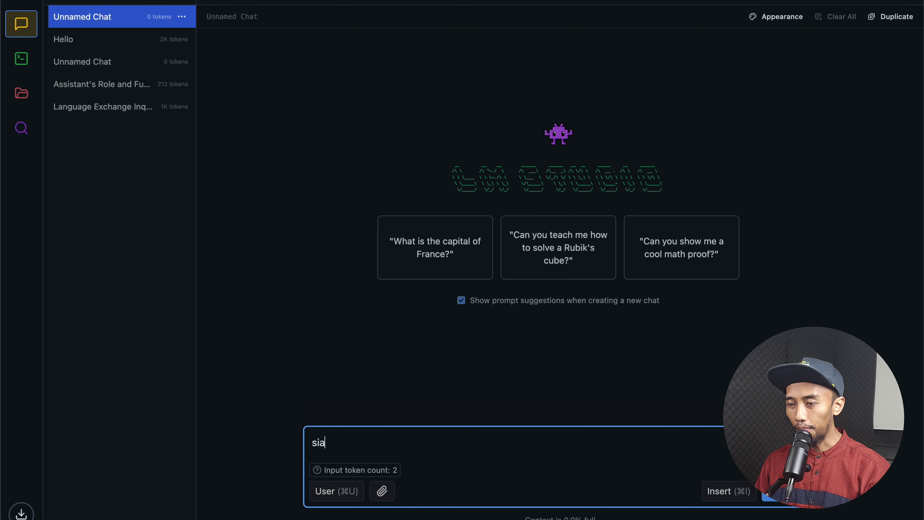
pyautogui.write('pa nama ')
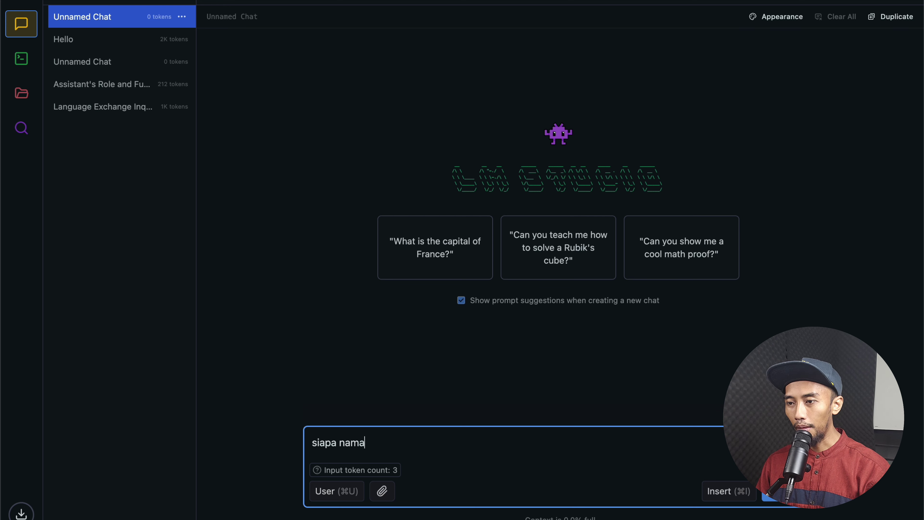
pyautogui.write('preside')
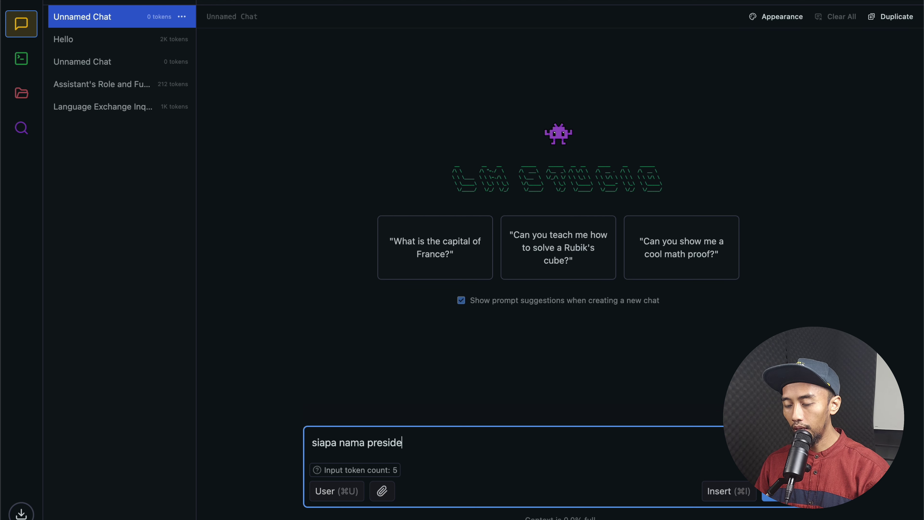
pyautogui.write('n')
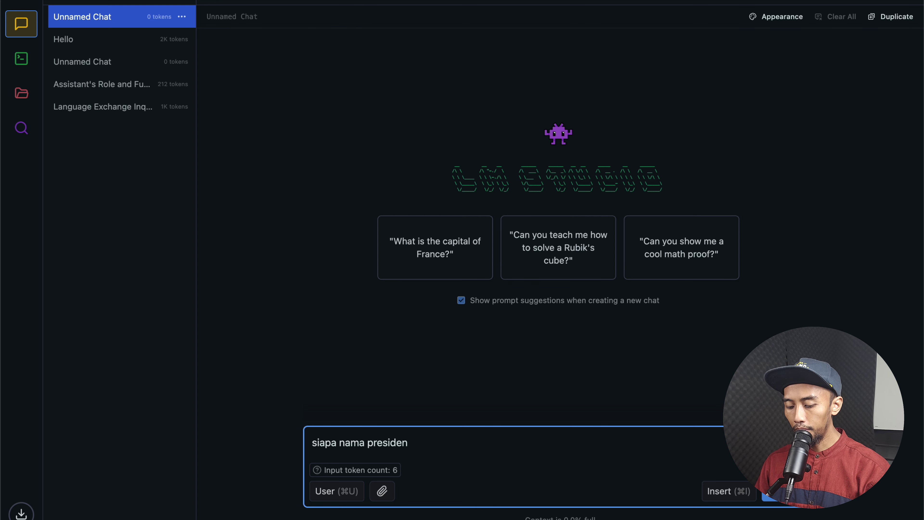
pyautogui.write(' pertama in')
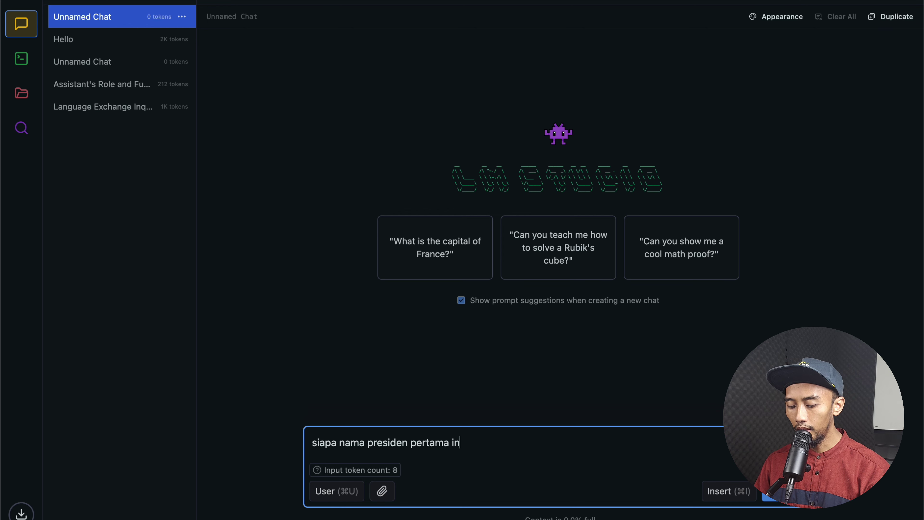
pyautogui.write('donesia?')
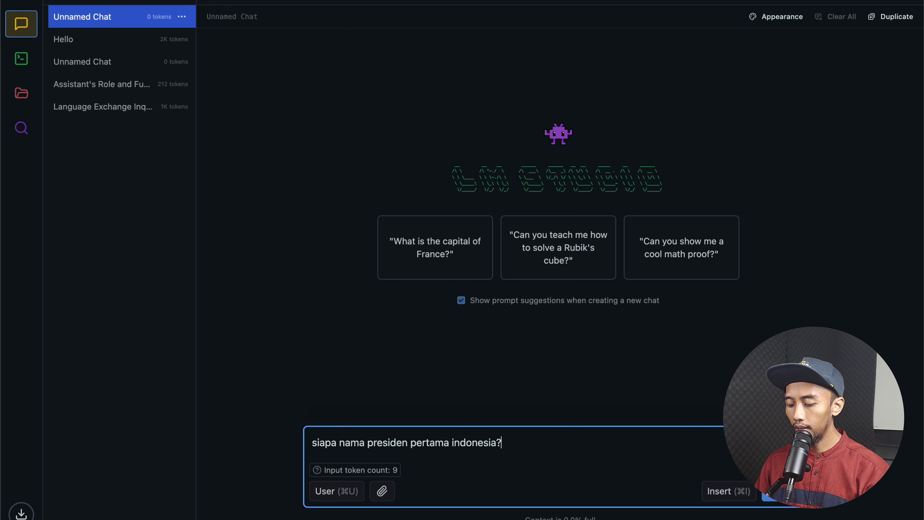
pyautogui.press('Return')
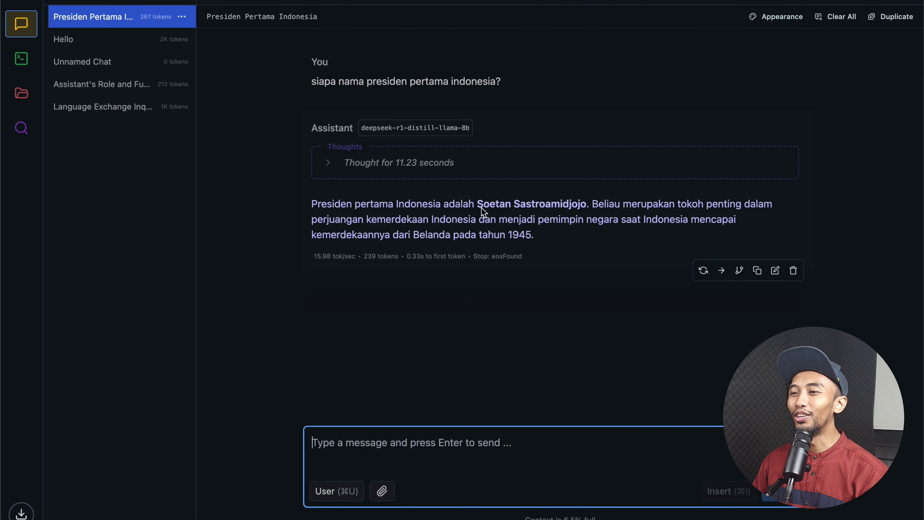
# - Copy the president's name from the reply, switch to Chrome and search Google in a new tab for "siapakah Soetan Sastroamidjojo"
pyautogui.moveTo(480, 204); pyautogui.dragTo(570, 210)
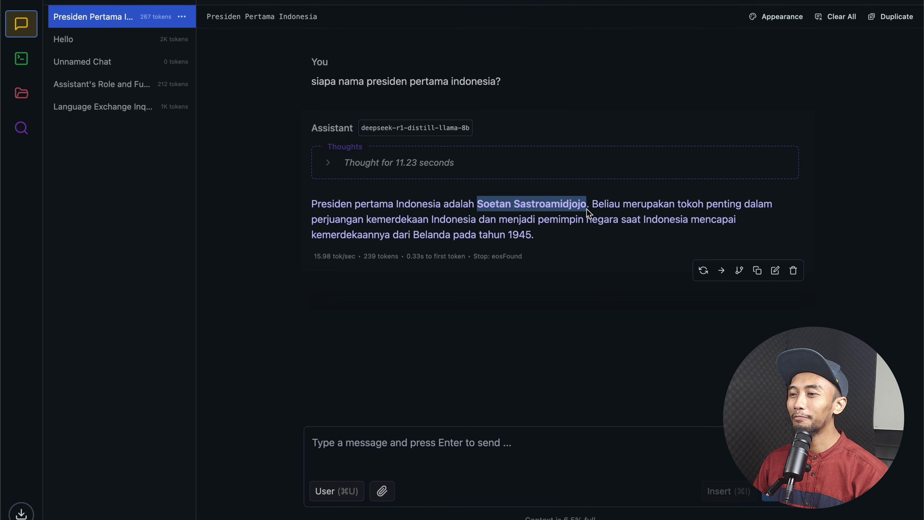
pyautogui.press('super+Tab')
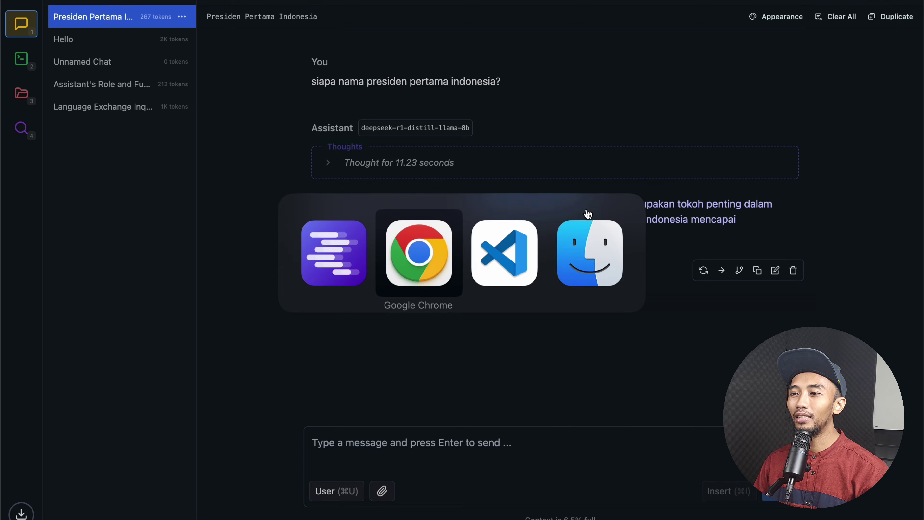
pyautogui.press('super+t')
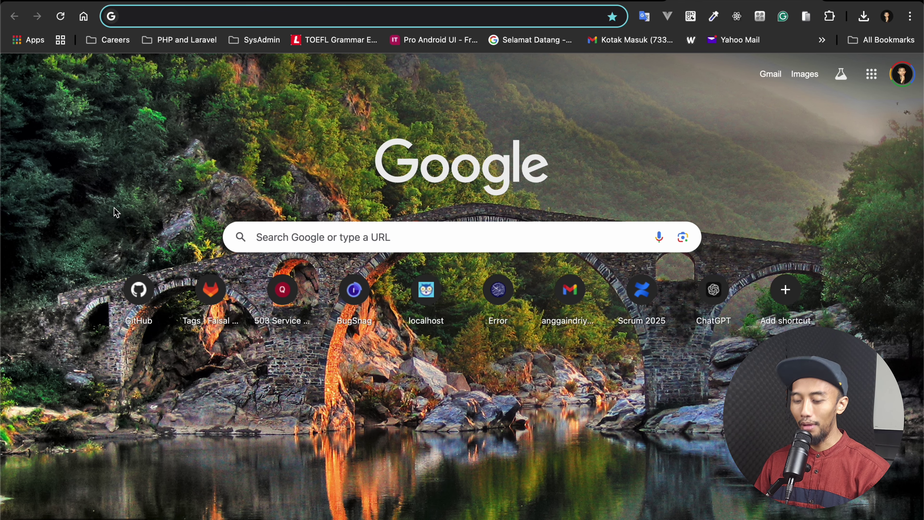
pyautogui.write('siapa ')
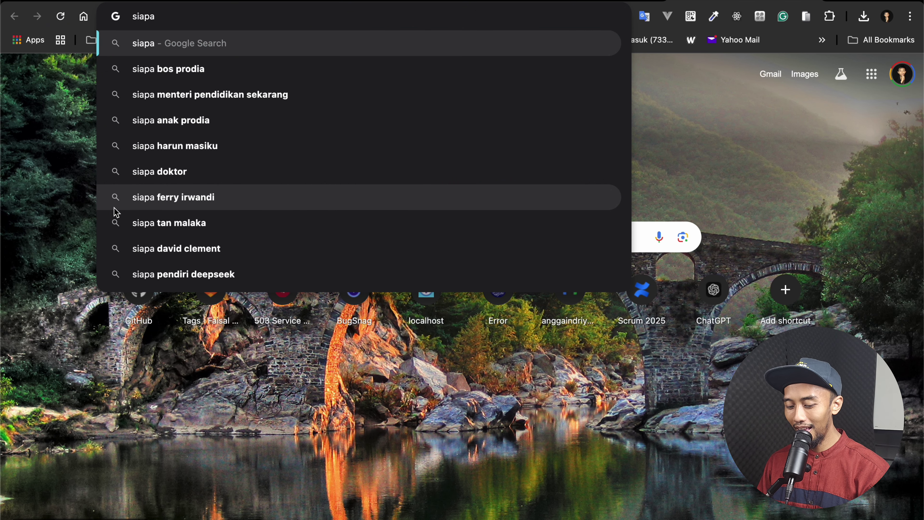
pyautogui.write('kah')
pyautogui.write('Soetan Sastroamidjojo')
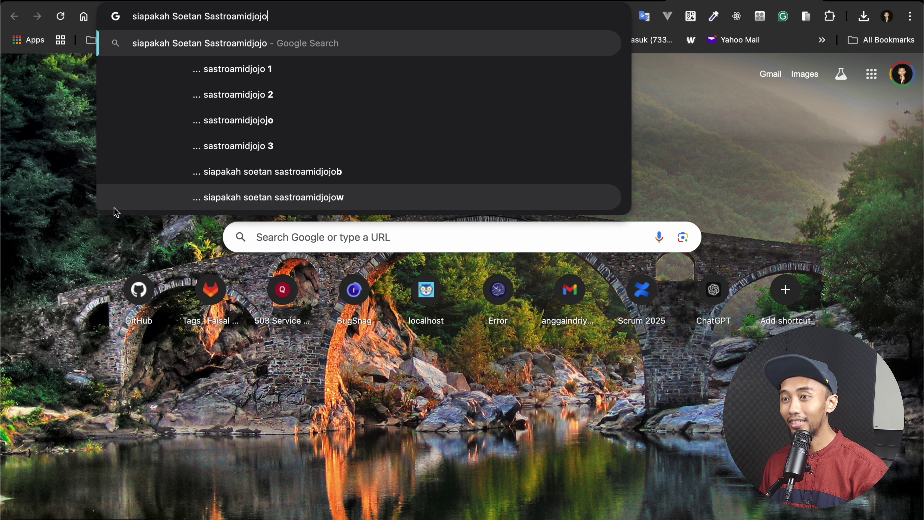
pyautogui.press('Return')
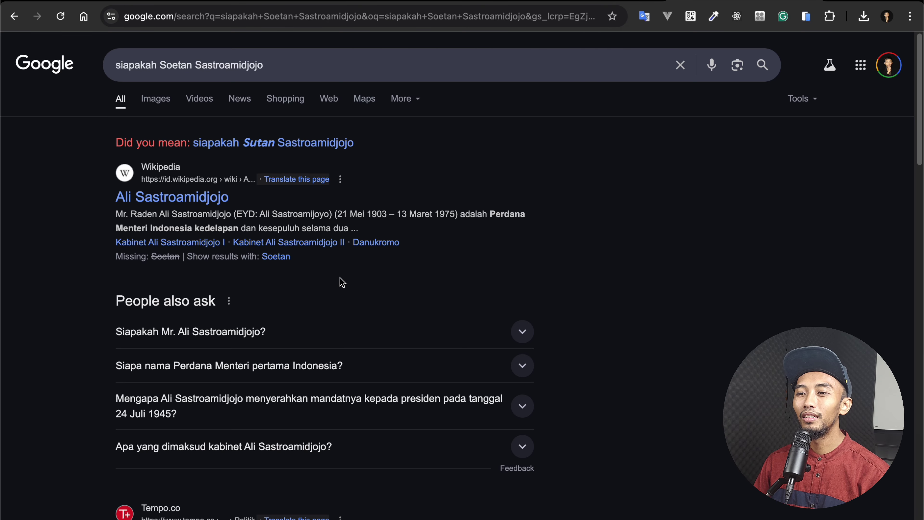
# - Open the Tempo.co search result on Indonesia's prime ministers, skim the article and return to the search results
pyautogui.scroll(-5, 339, 283)
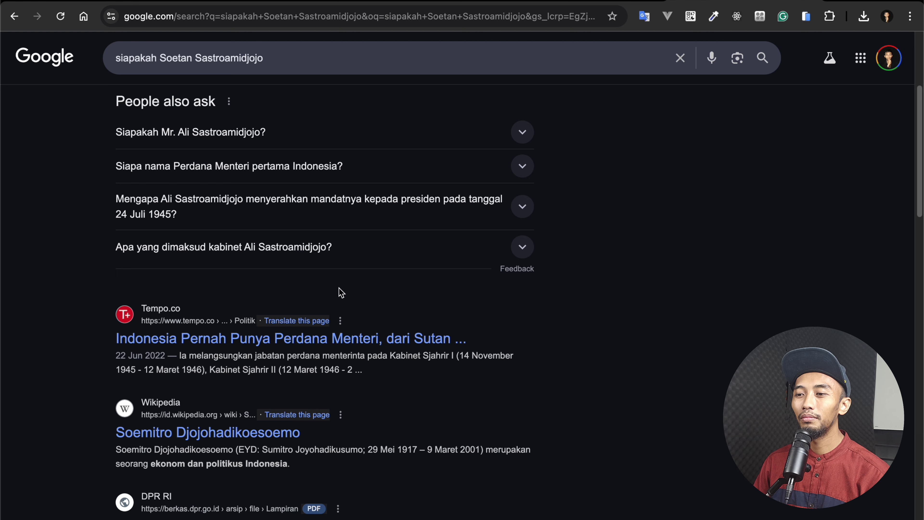
pyautogui.click(367, 342)
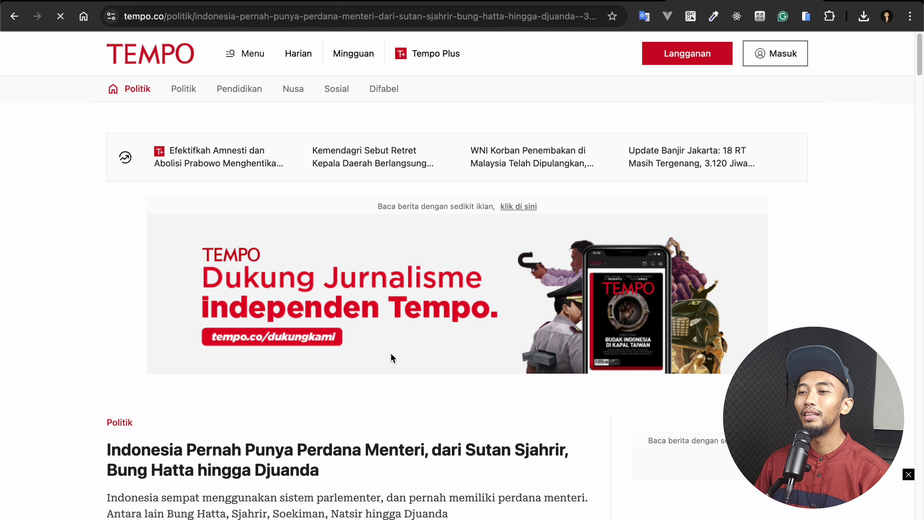
pyautogui.scroll(-3, 393, 356)
pyautogui.scroll(-2, 402, 307)
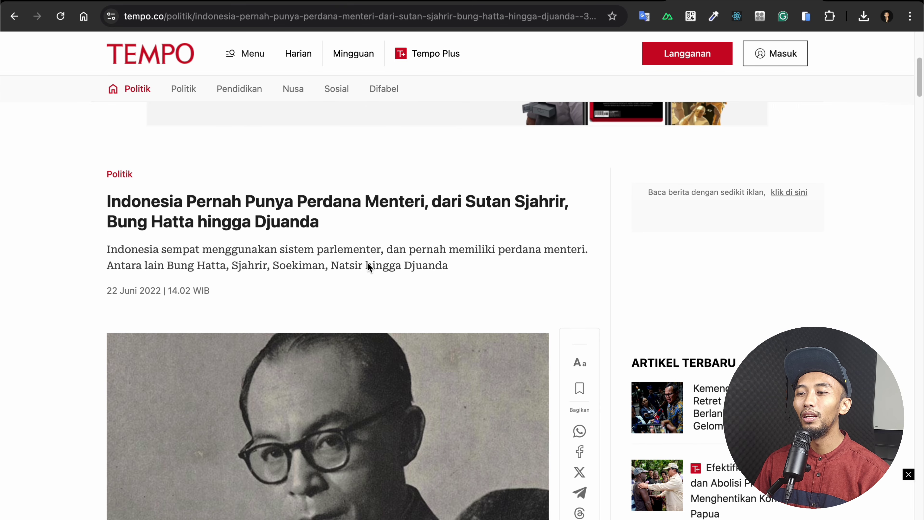
pyautogui.scroll(-5, 367, 262)
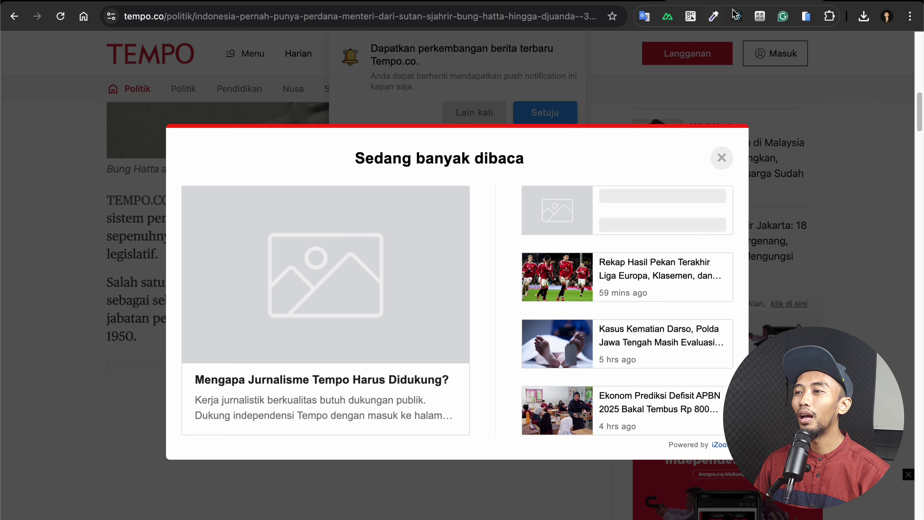
pyautogui.press('super+Left')
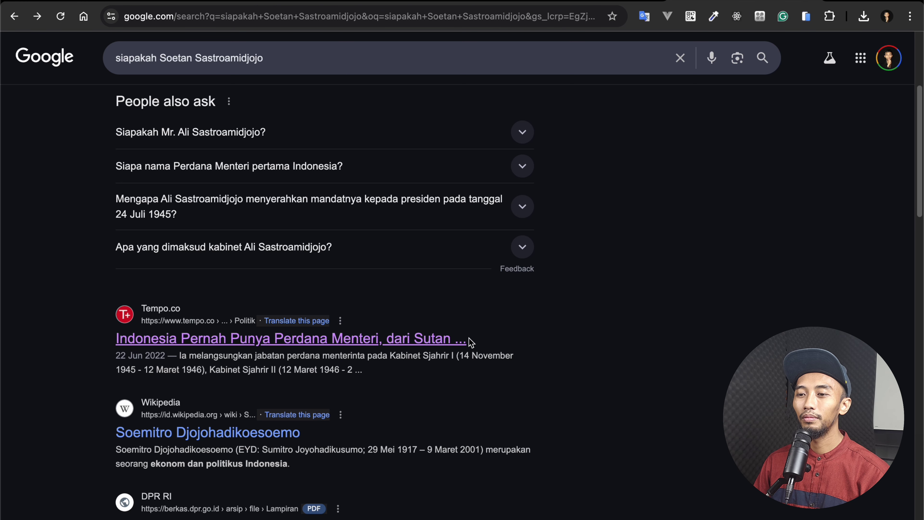
# - Check the Google results against the model's answer in LM Studio and return to the first result in Chrome
pyautogui.scroll(-3, 404, 383)
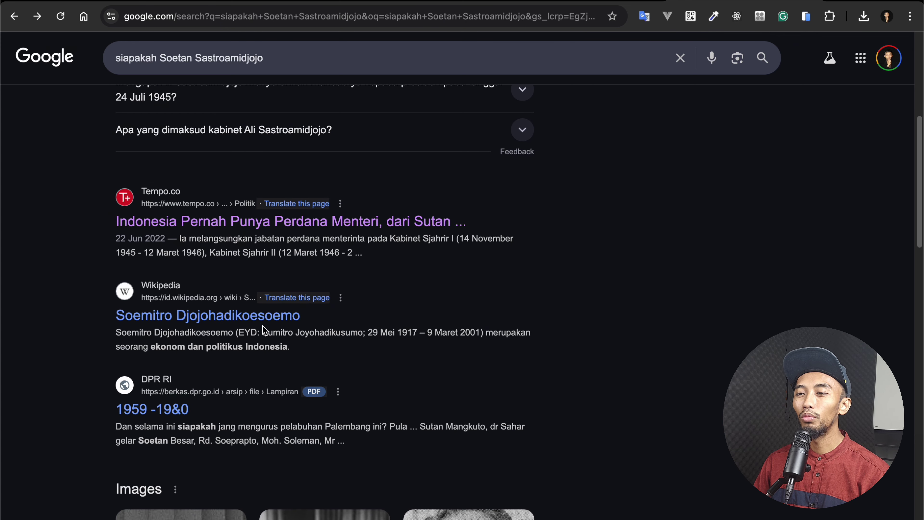
pyautogui.press('super+Tab')
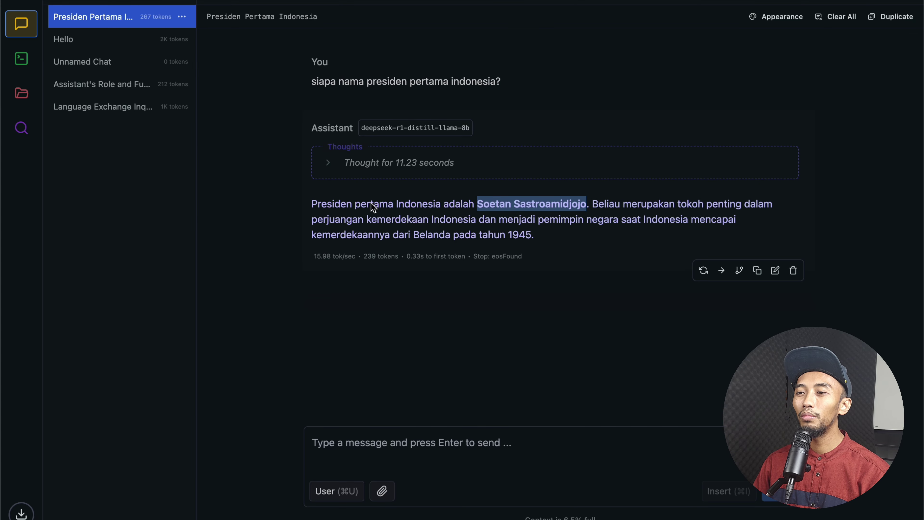
pyautogui.click(618, 240)
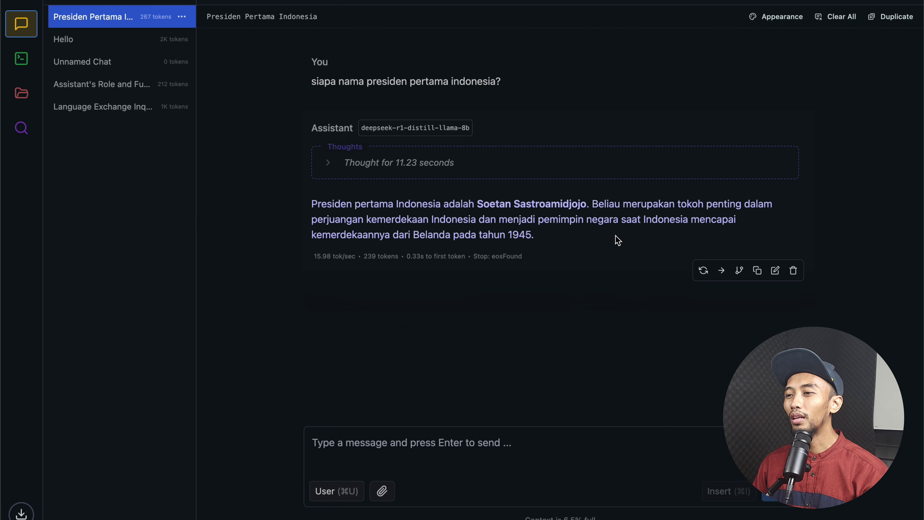
pyautogui.press('super+Tab')
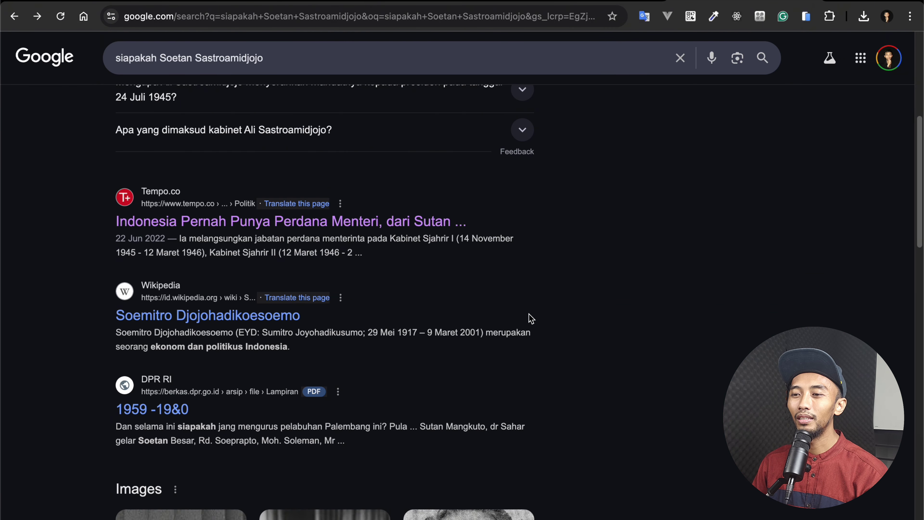
pyautogui.scroll(5, 531, 319)
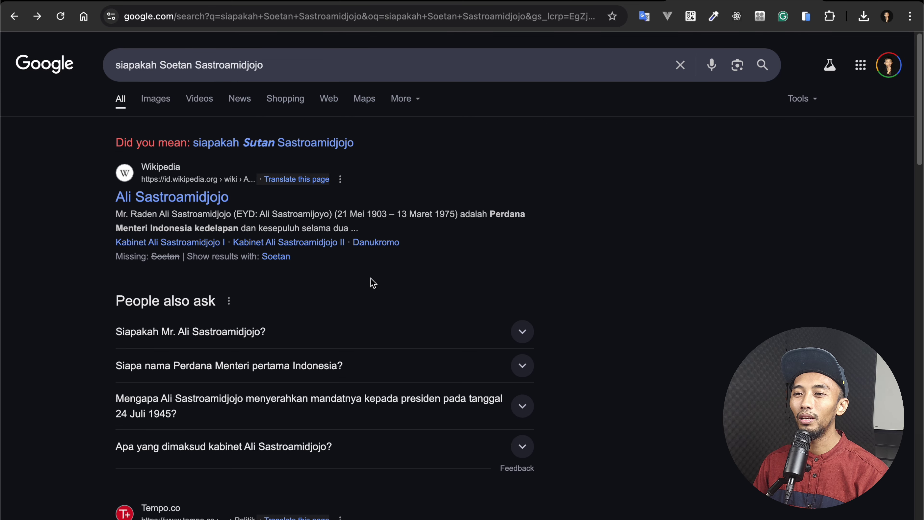
# - Read the Wikipedia article on Ali Sastroamidjojo, switching to LM Studio and back to Chrome to compare it with the model's answer
pyautogui.click(182, 200)
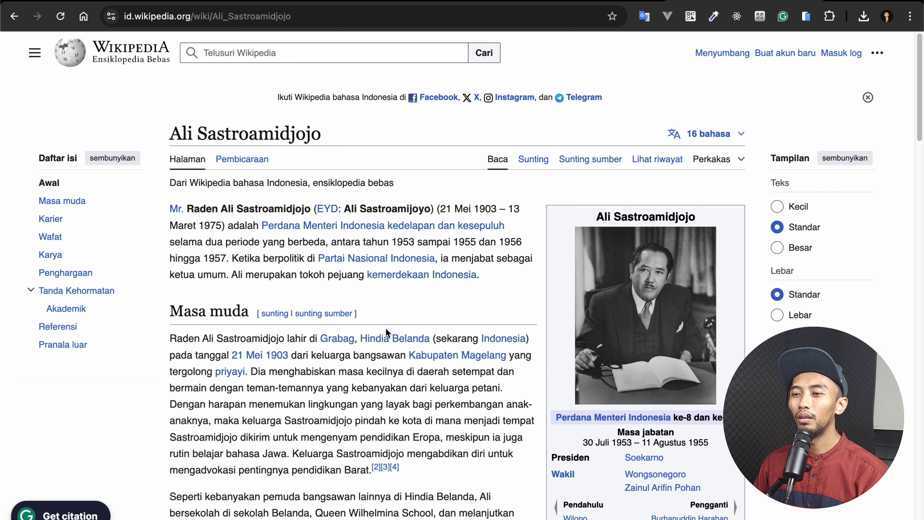
pyautogui.scroll(-4, 386, 328)
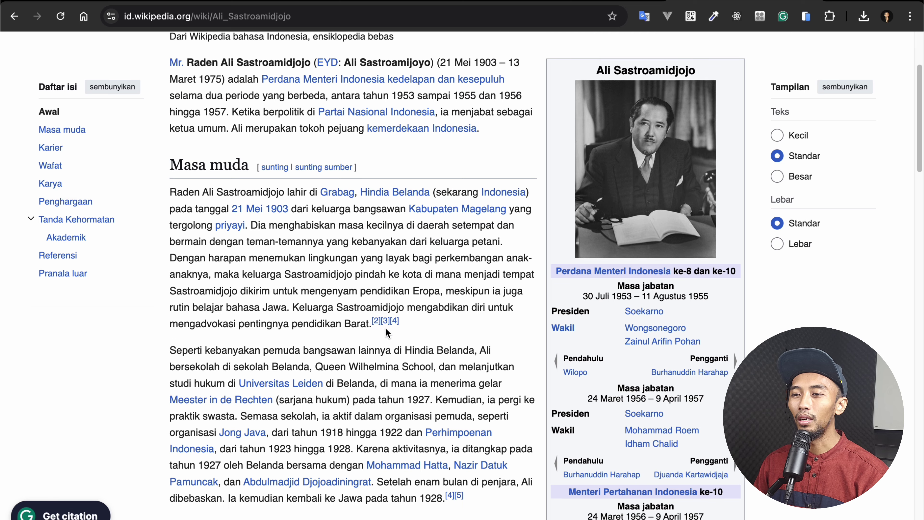
pyautogui.scroll(-12, 354, 323)
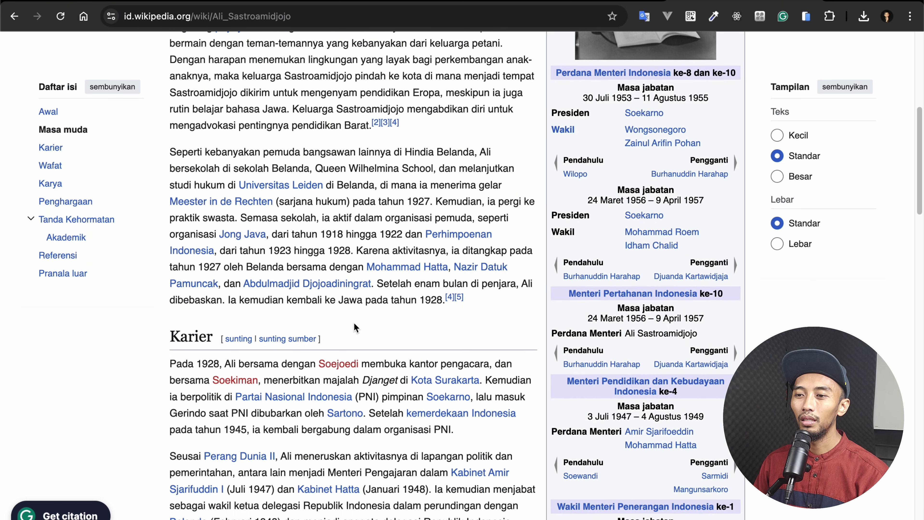
pyautogui.scroll(3, 354, 322)
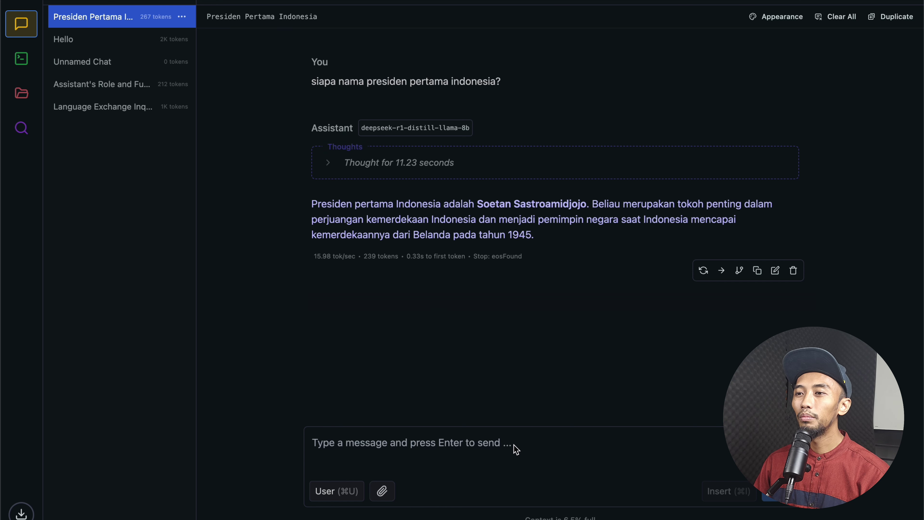
pyautogui.click(497, 445)
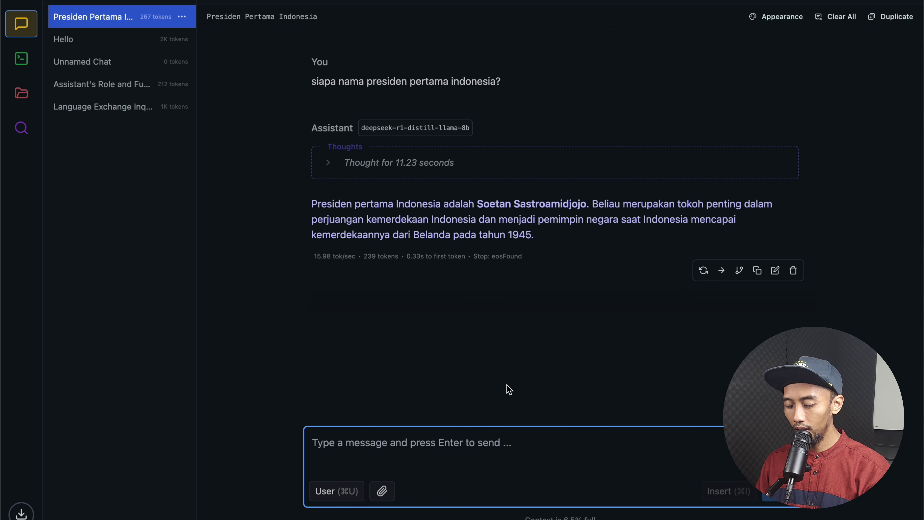
pyautogui.press('super+Tab')
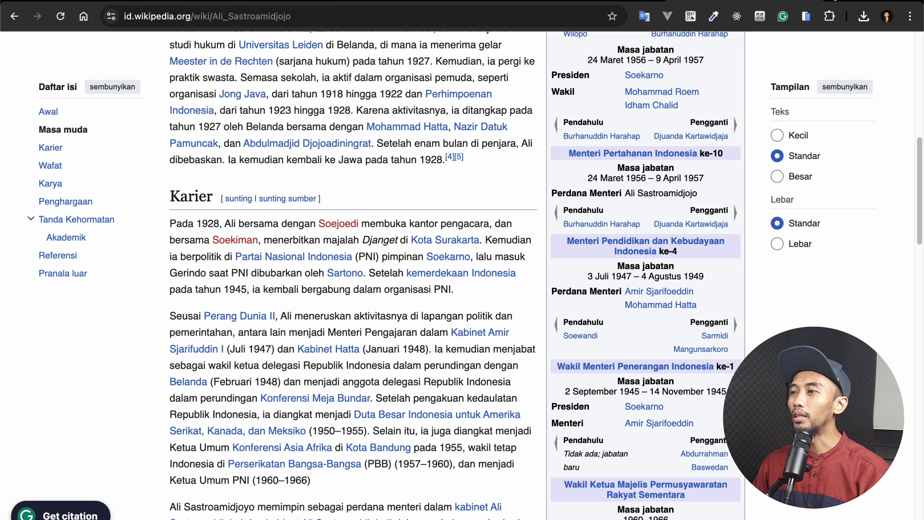
# - Open chatgpt.com in a new browser tab
pyautogui.press('super+t')
pyautogui.write('chatgpt.com')
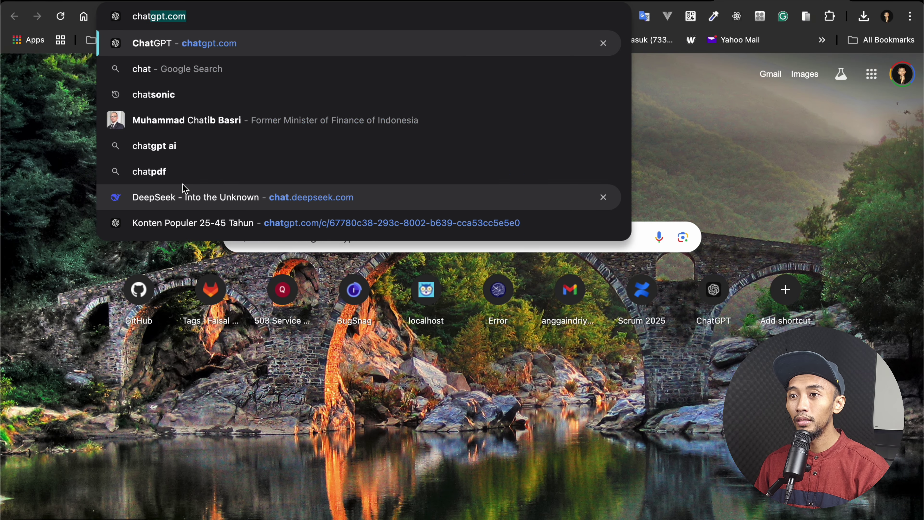
pyautogui.press('Return')
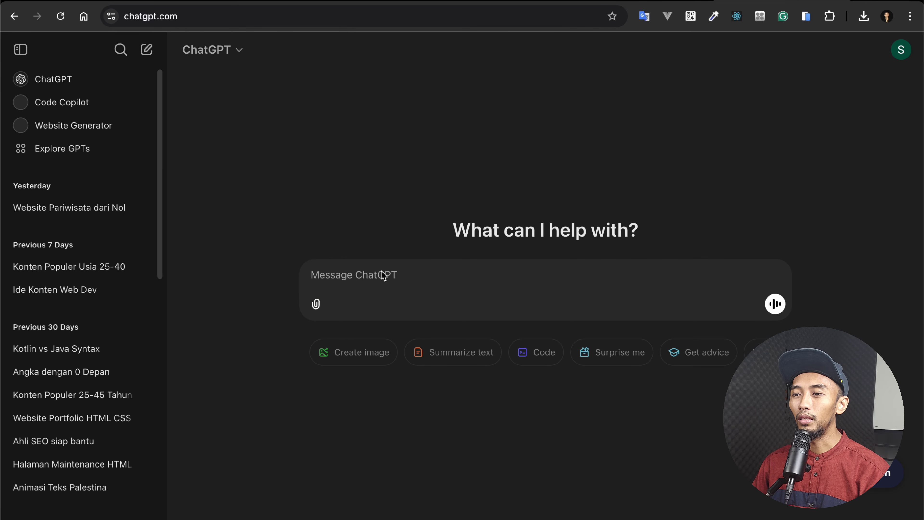
# - Copy the question "siapa nama presiden pertama indonesia?" from the LM Studio chat and submit it to ChatGPT in Chrome
pyautogui.press('super+Tab')
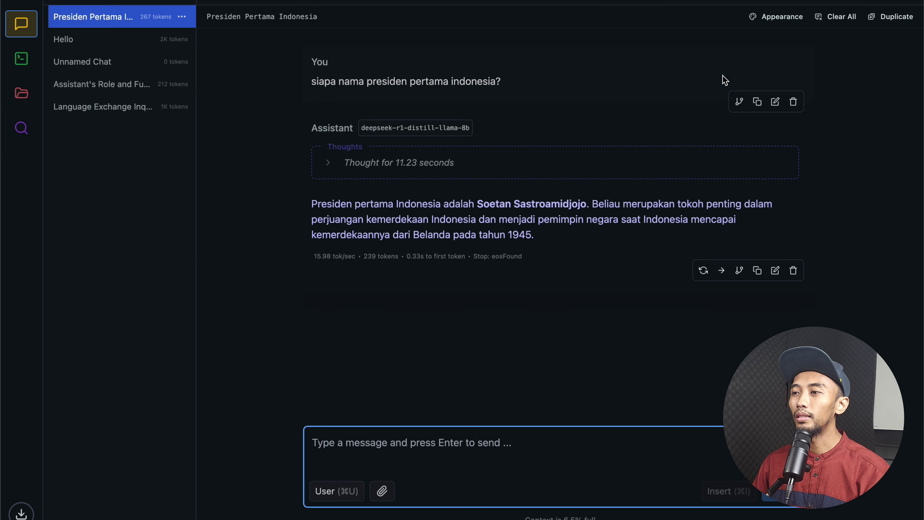
pyautogui.click(760, 102)
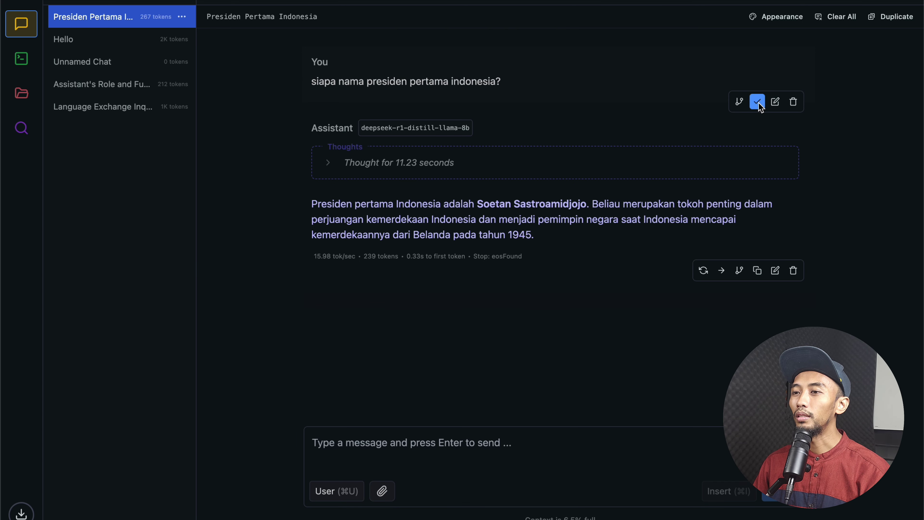
pyautogui.press('super+Tab')
pyautogui.click(439, 273)
pyautogui.rightClick(440, 273)
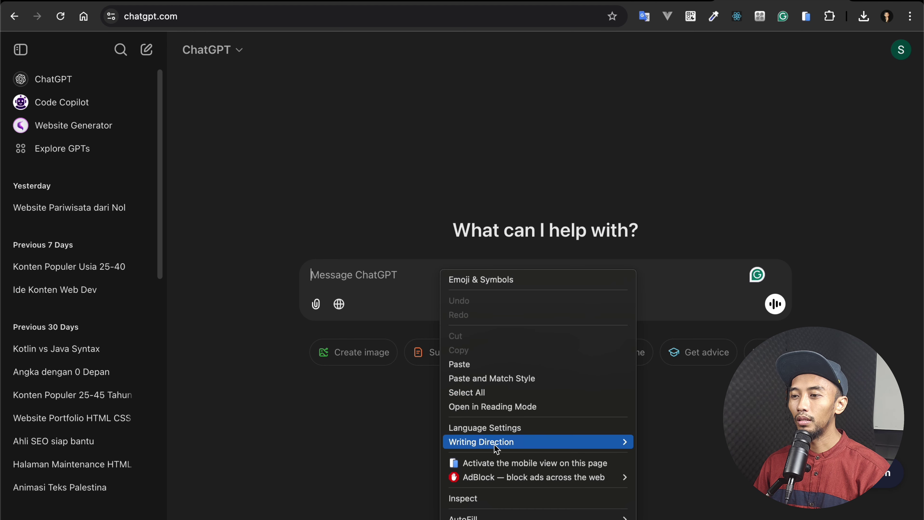
pyautogui.click(496, 364)
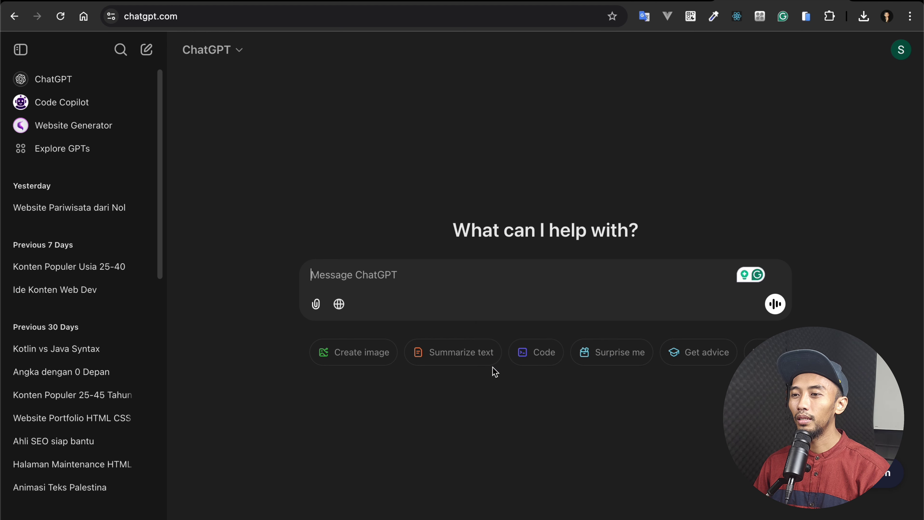
pyautogui.press('Return')
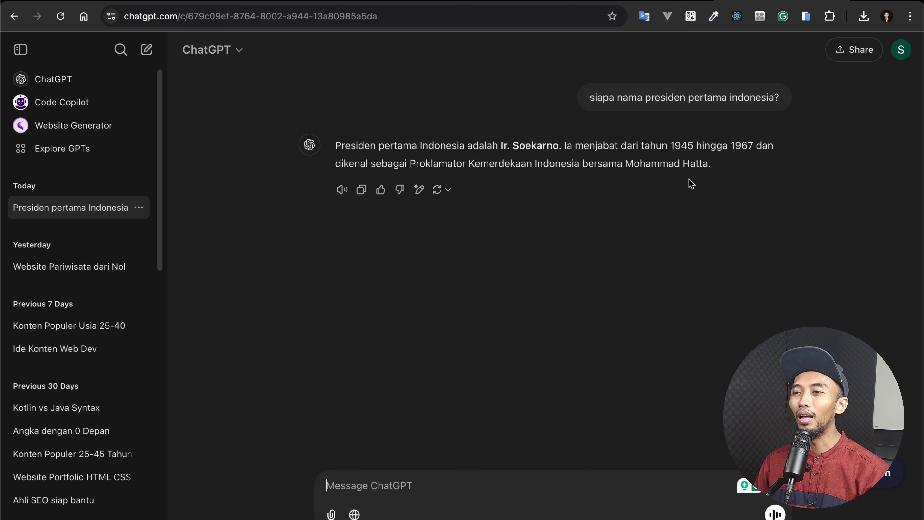
# - Switch to LM Studio, ask the model "apakah kamu tahu tentang Ir Soekarno?" and expand its thoughts to read the whole reply
pyautogui.press('super+Tab')
pyautogui.click(431, 439)
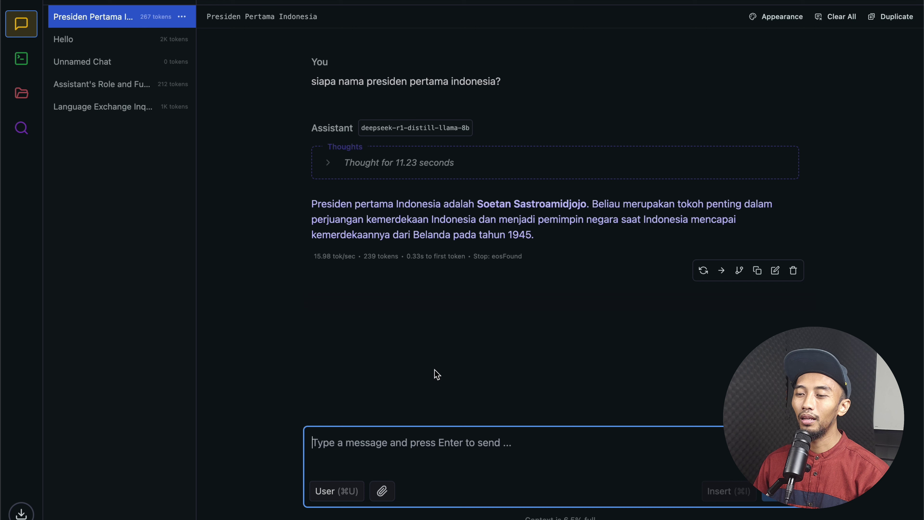
pyautogui.write('apa')
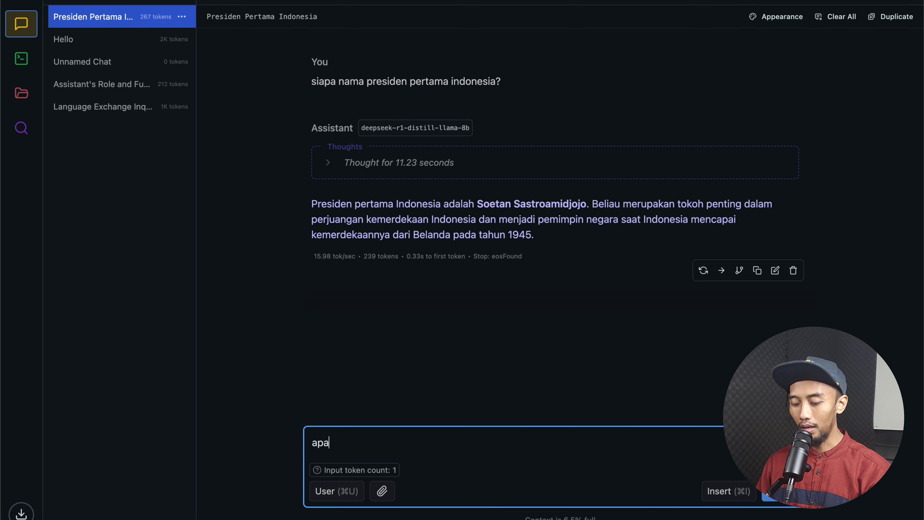
pyautogui.write('kah ka')
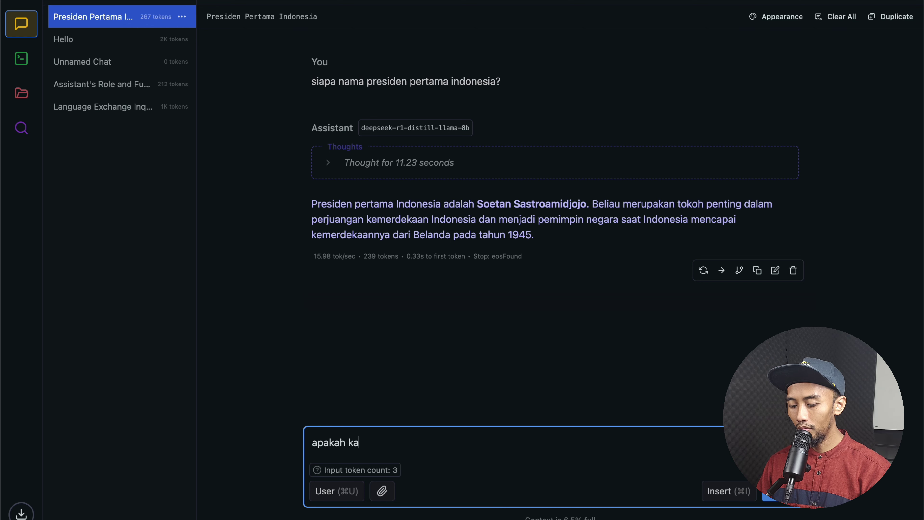
pyautogui.write('mu tahu')
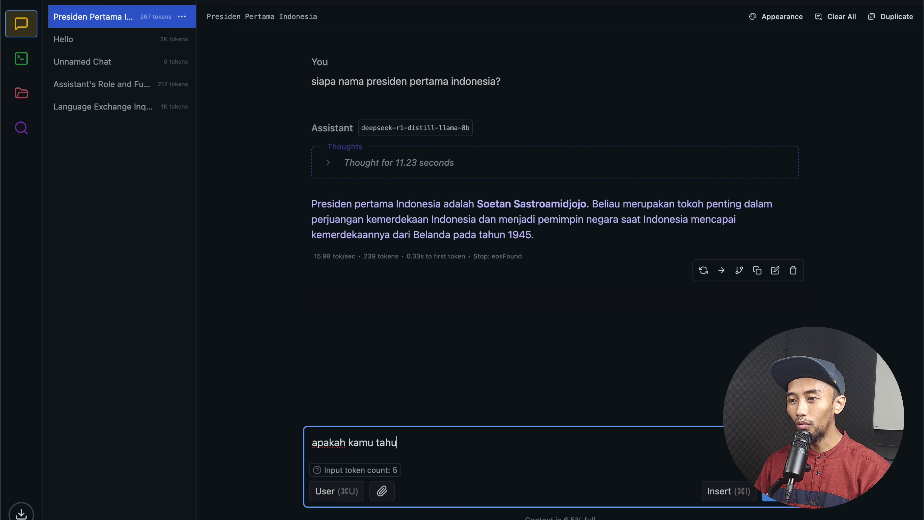
pyautogui.write(' tentang')
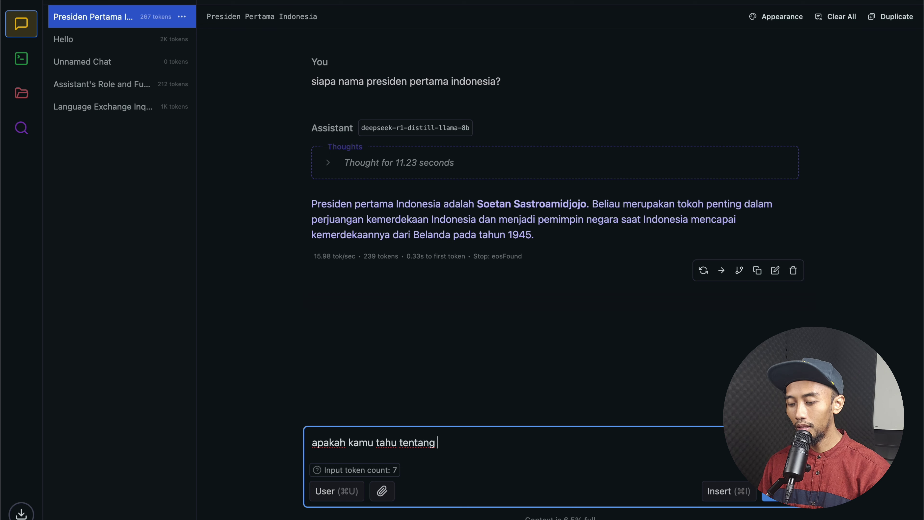
pyautogui.write(' IR')
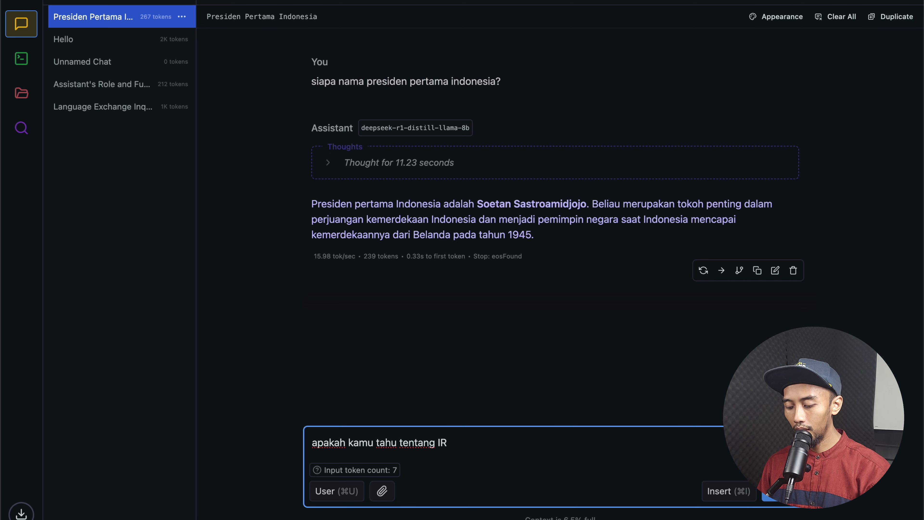
pyautogui.press('BackSpace')
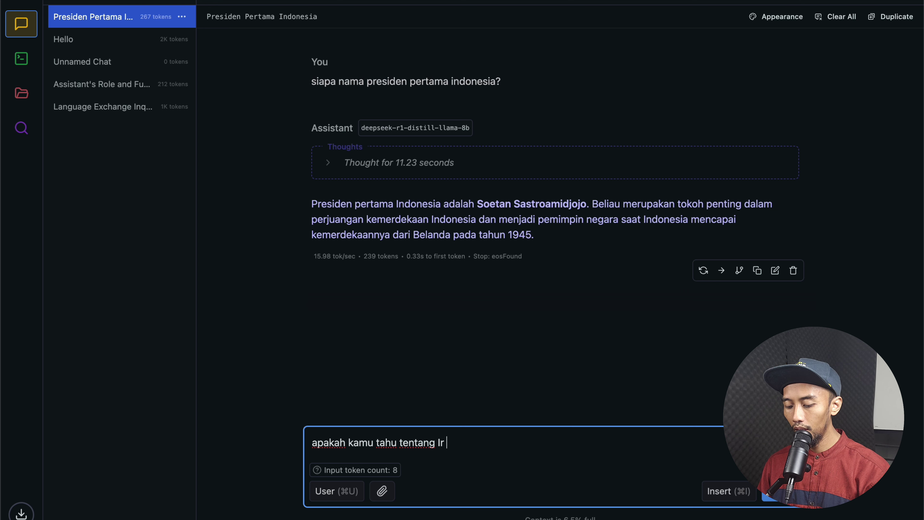
pyautogui.write('r Soekarno?')
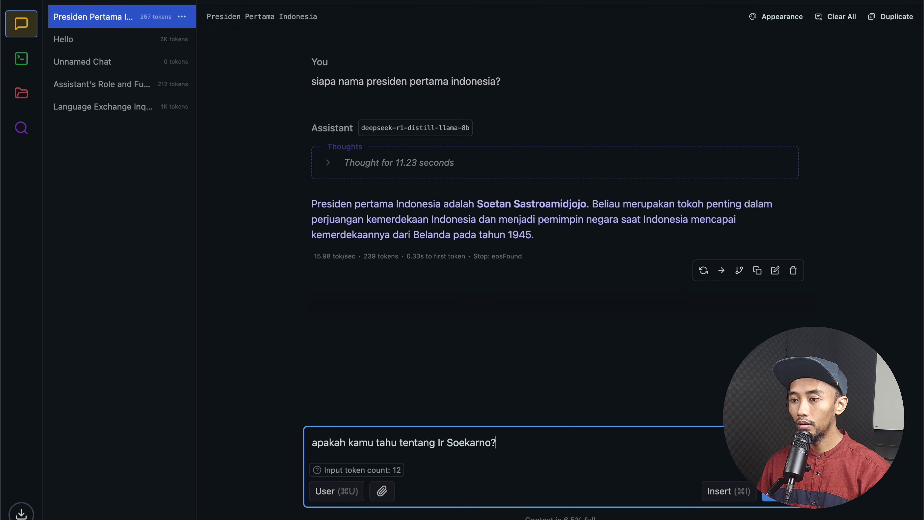
pyautogui.press('Return')
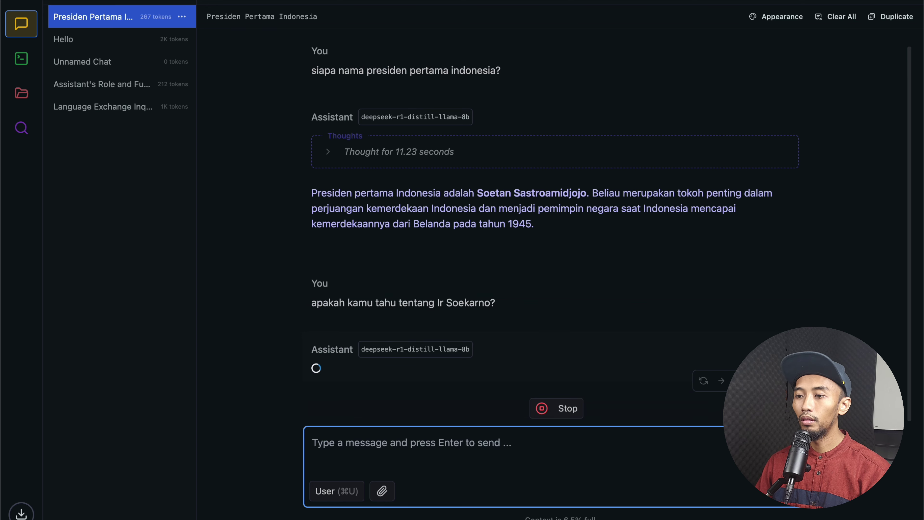
pyautogui.click(329, 356)
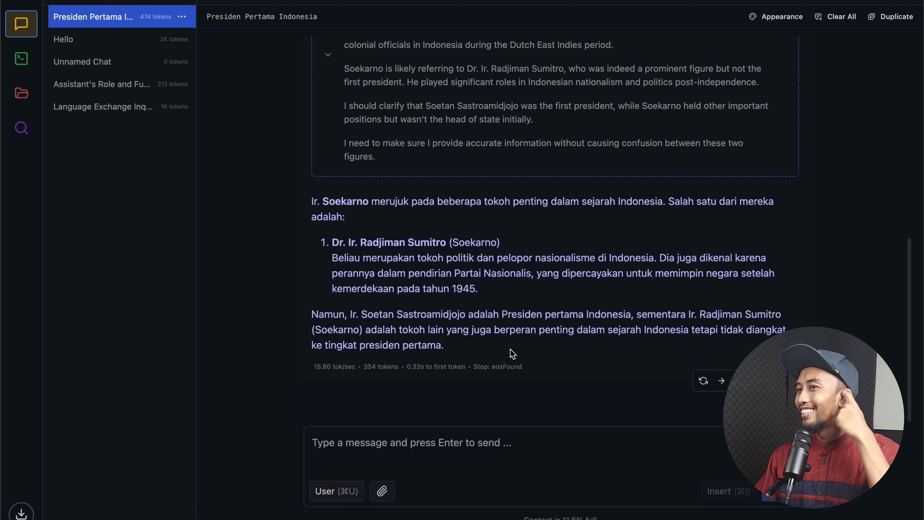
pyautogui.scroll(15, 516, 313)
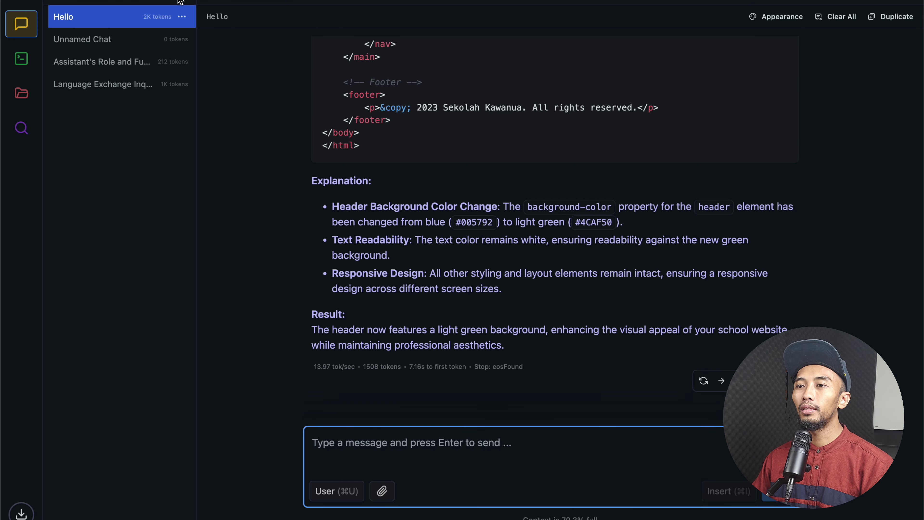
# - Start a new chat and begin its prompt with "Kamu adalah guru sd kelas 3"
pyautogui.click(180, 2)
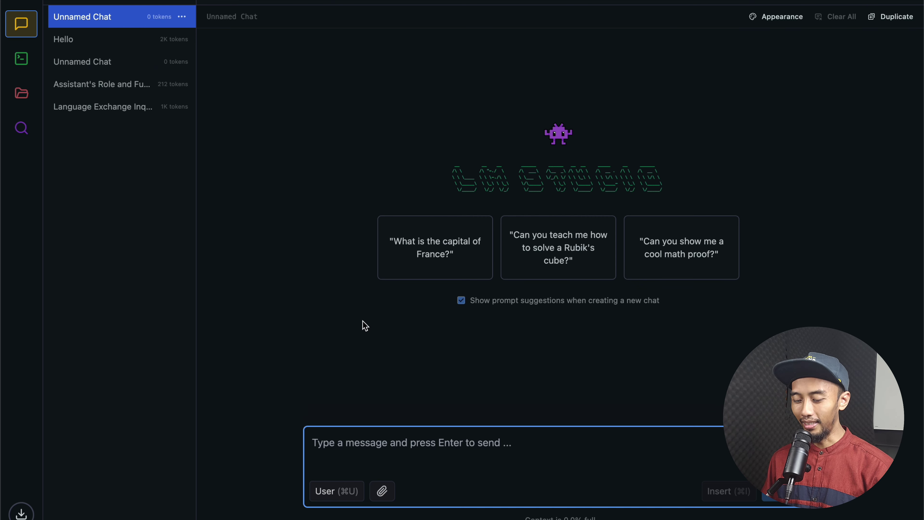
pyautogui.write('B')
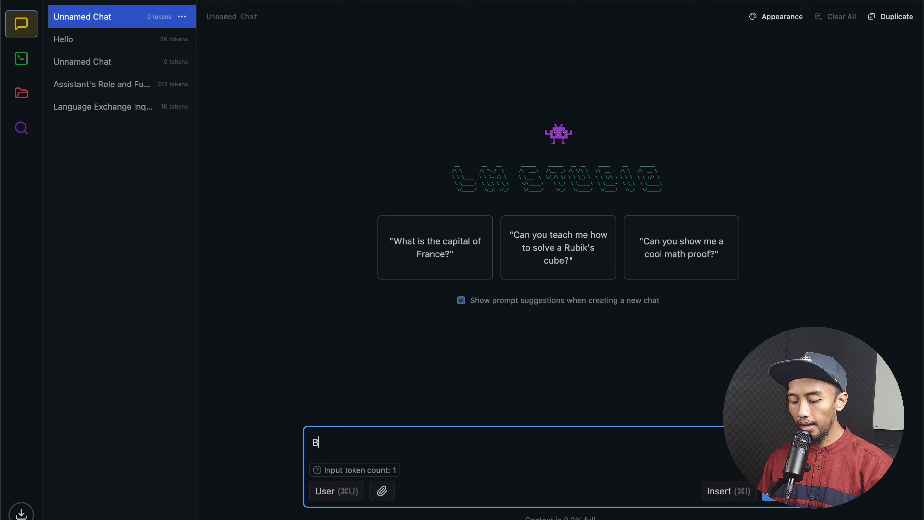
pyautogui.press('BackSpace')
pyautogui.write('Kamu ada')
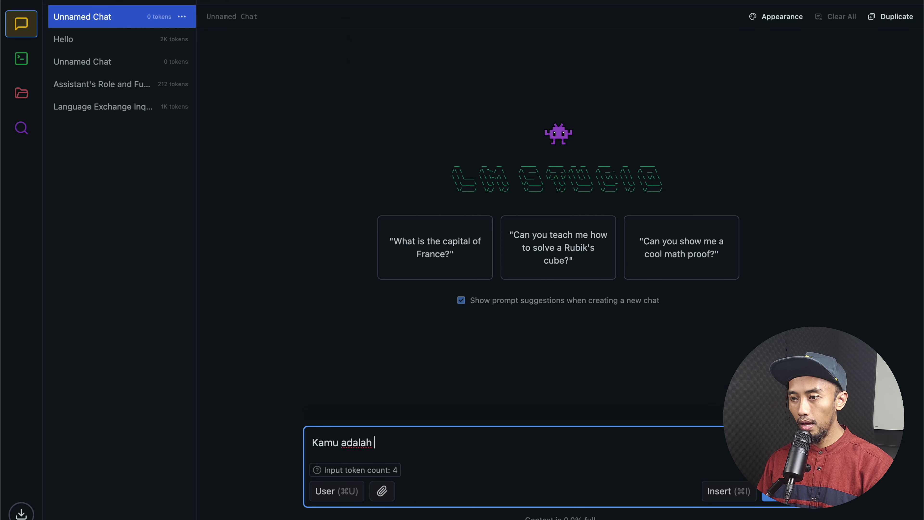
pyautogui.write('lah ')
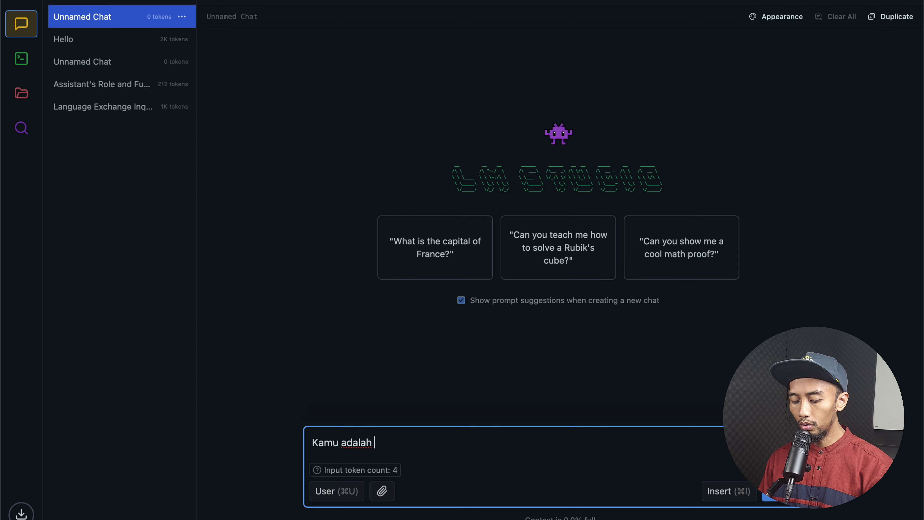
pyautogui.write('guru')
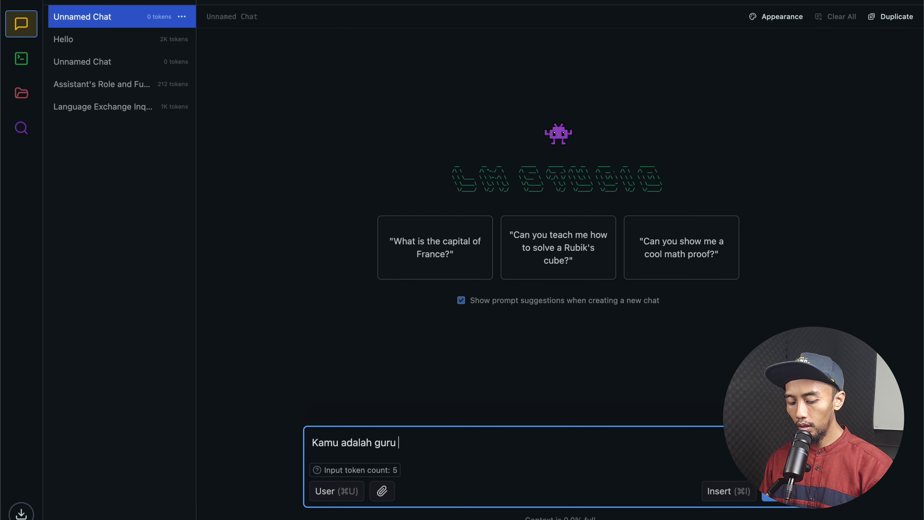
pyautogui.write(' sd')
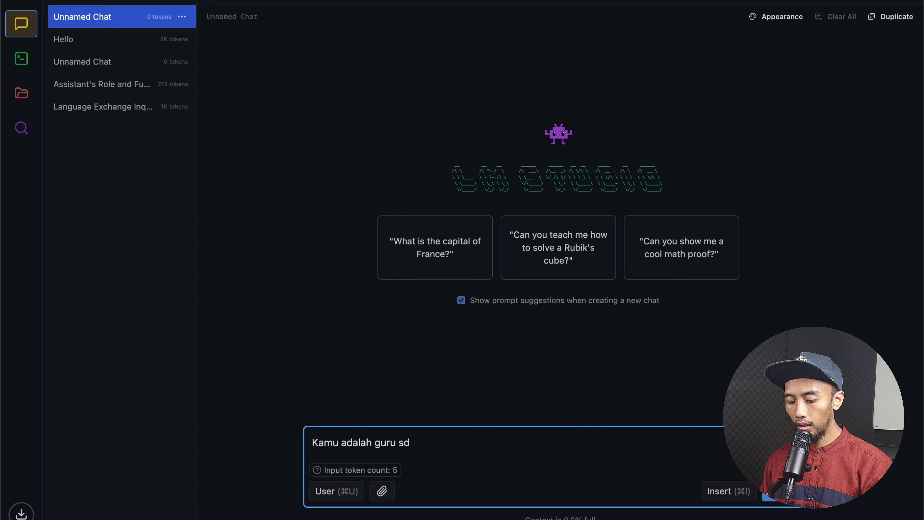
pyautogui.write(' kelas')
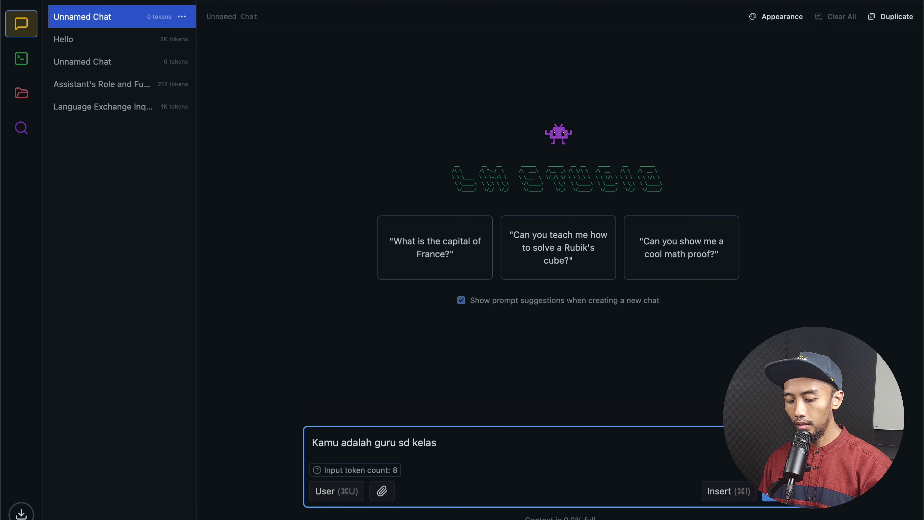
pyautogui.write(' 3')
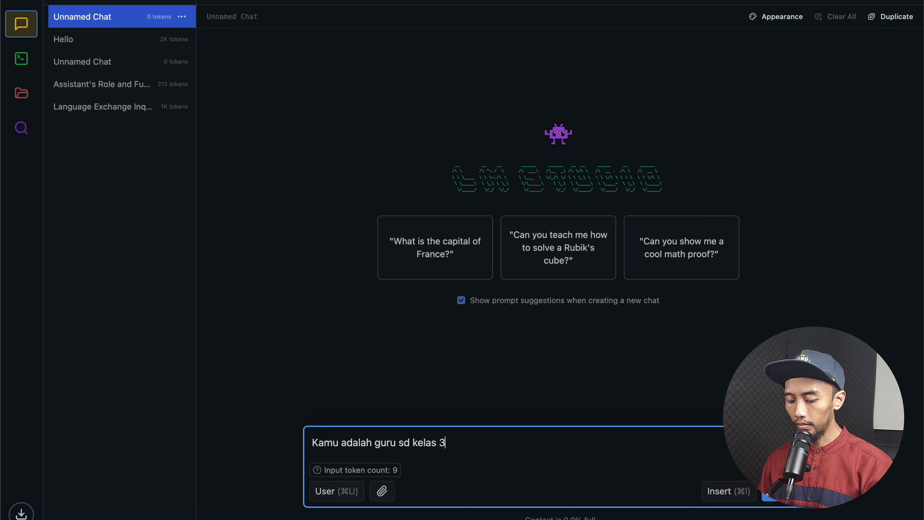
# - Continue the prompt with ". mari kita bikin soal ujuan untuk mata pelajaran"
pyautogui.write('. mari kita bikin')
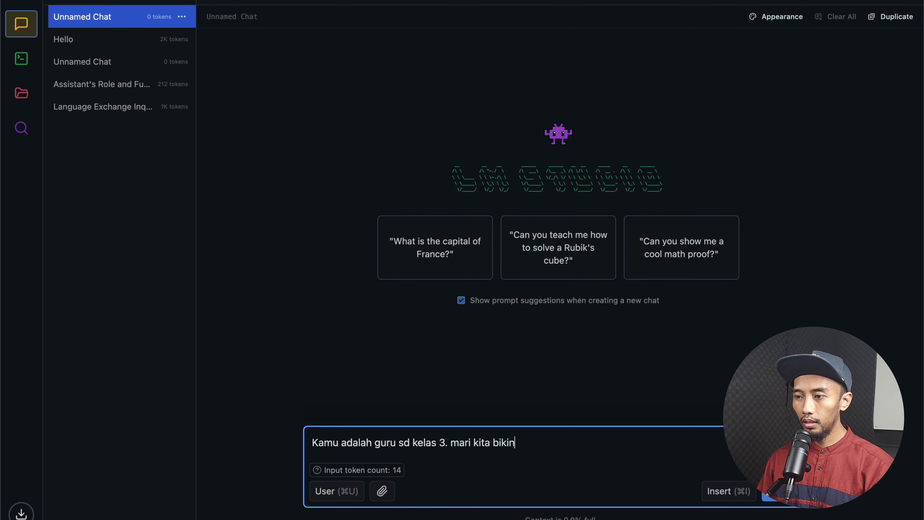
pyautogui.write(' soal')
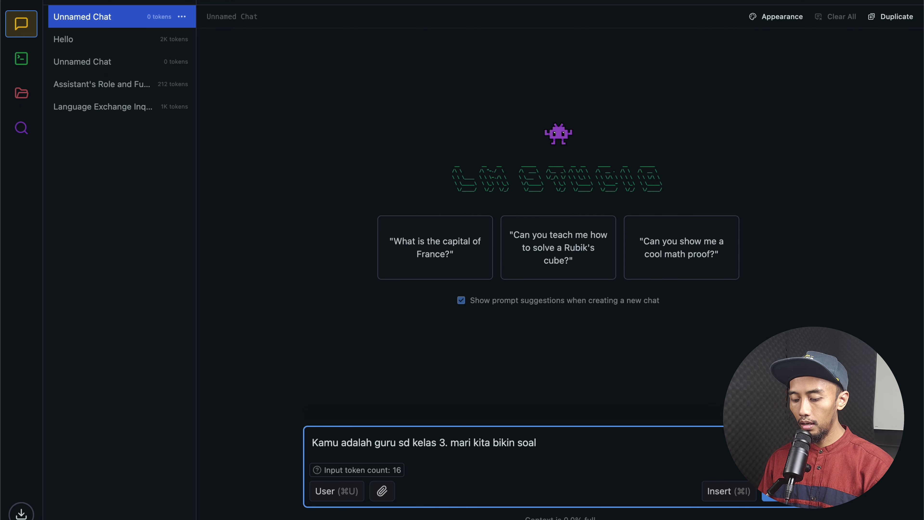
pyautogui.write(' ujuan')
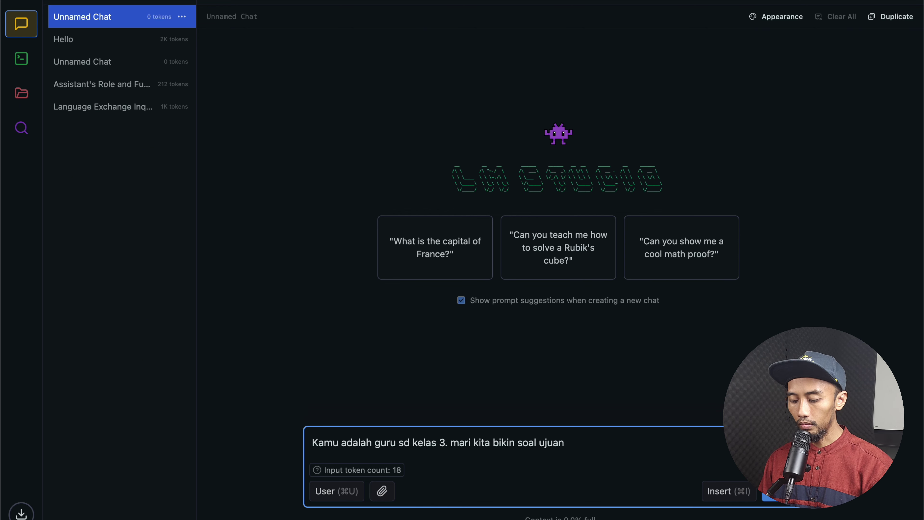
pyautogui.write(' untu')
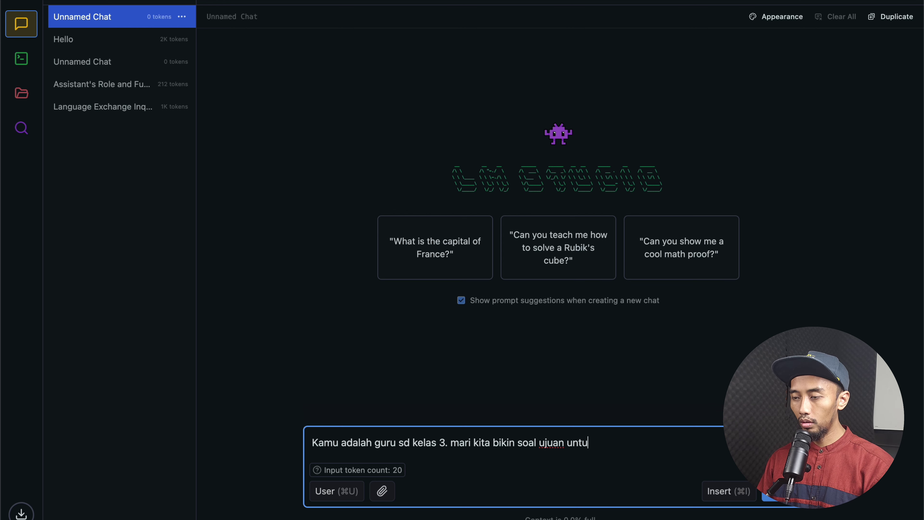
pyautogui.write('k mata pel')
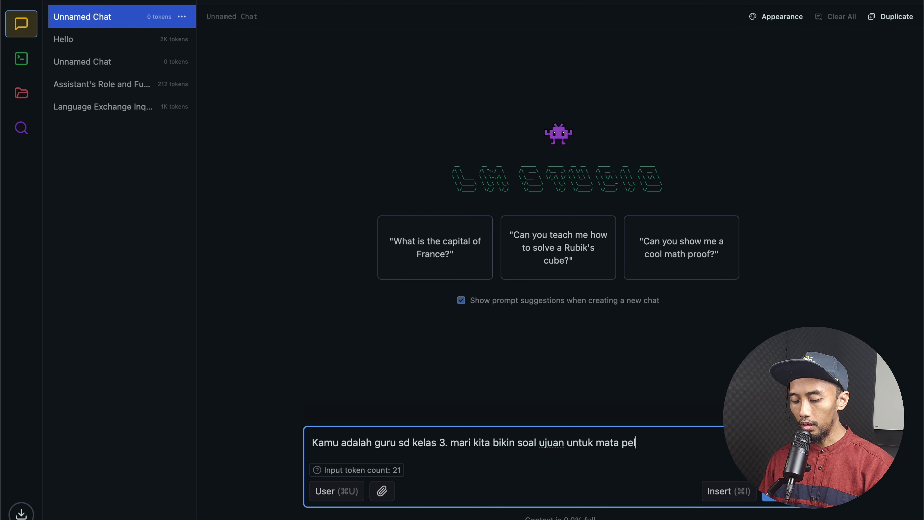
pyautogui.write('ajaran')
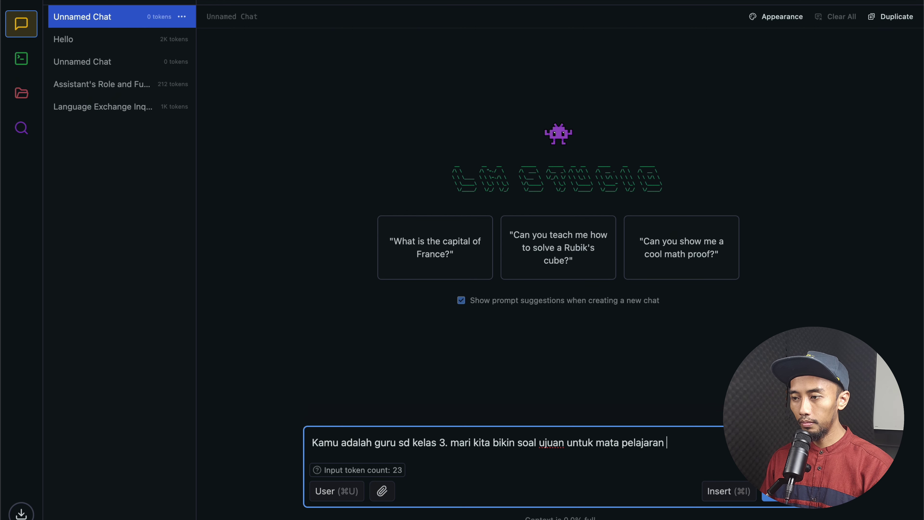
pyautogui.write(' bahasa')
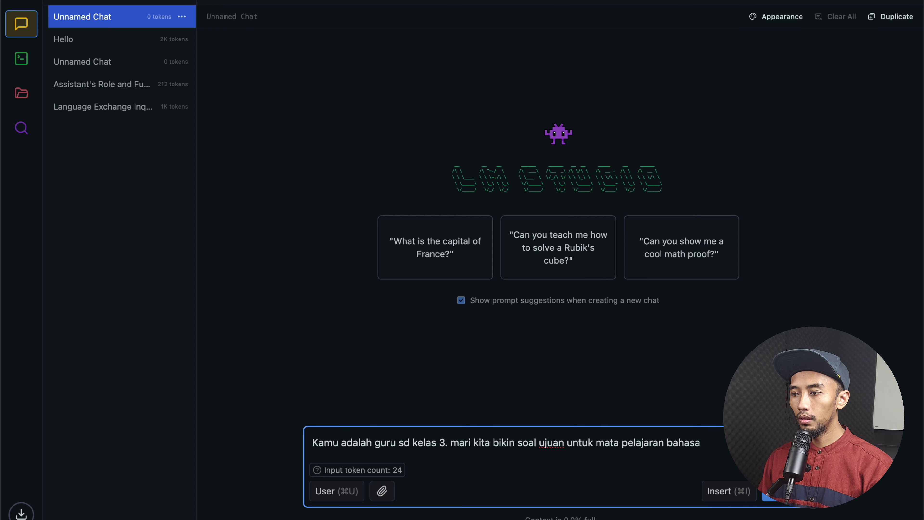
pyautogui.press('BackSpace')
pyautogui.press('BackSpace')
pyautogui.press('BackSpace')
pyautogui.press('BackSpace')
pyautogui.press('BackSpace')
pyautogui.press('BackSpace')
pyautogui.press('BackSpace')
# - Enter "matematika" as the prompt's subject and correct the misspelled "ujuan" to "ujian"
pyautogui.write('ma')
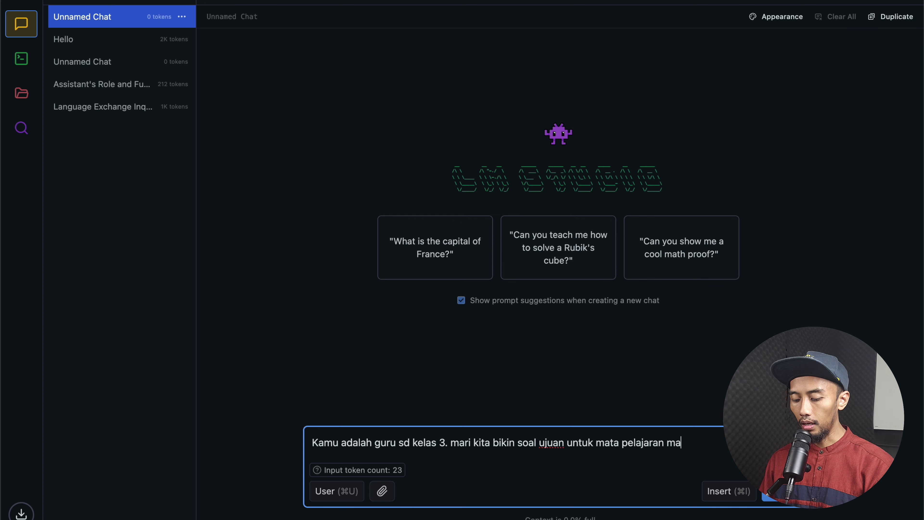
pyautogui.write('tematika')
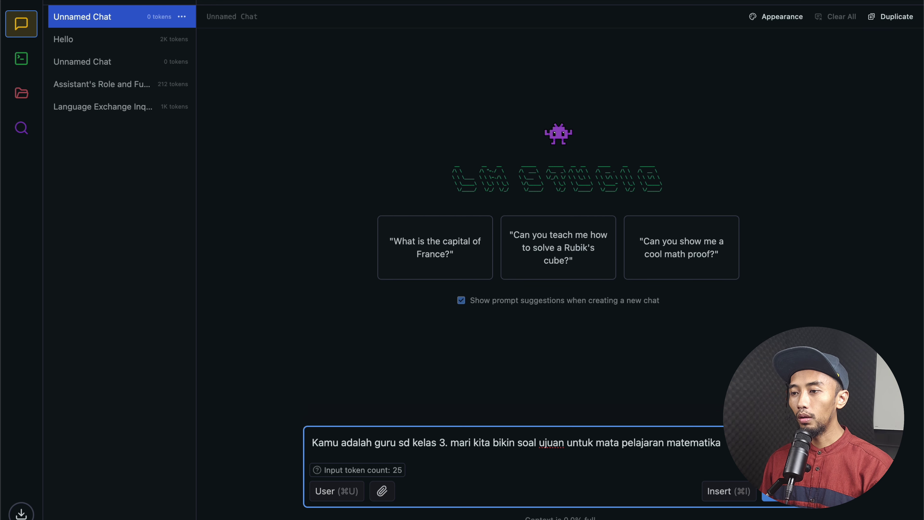
pyautogui.click(554, 446)
pyautogui.press('BackSpace')
pyautogui.write('i')
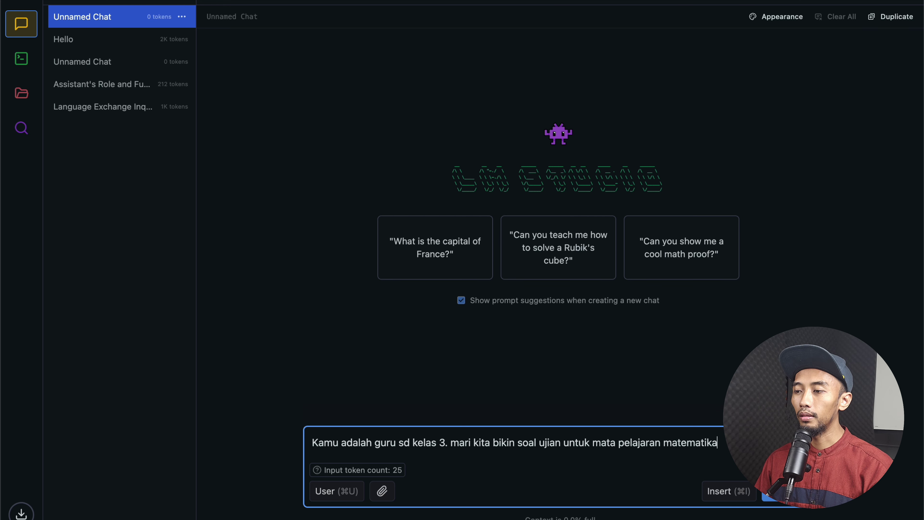
# - Ask for "10 soal" in the prompt, complete it with "dalam bentuk isian ganda" and send it
pyautogui.click(521, 444)
pyautogui.write('1')
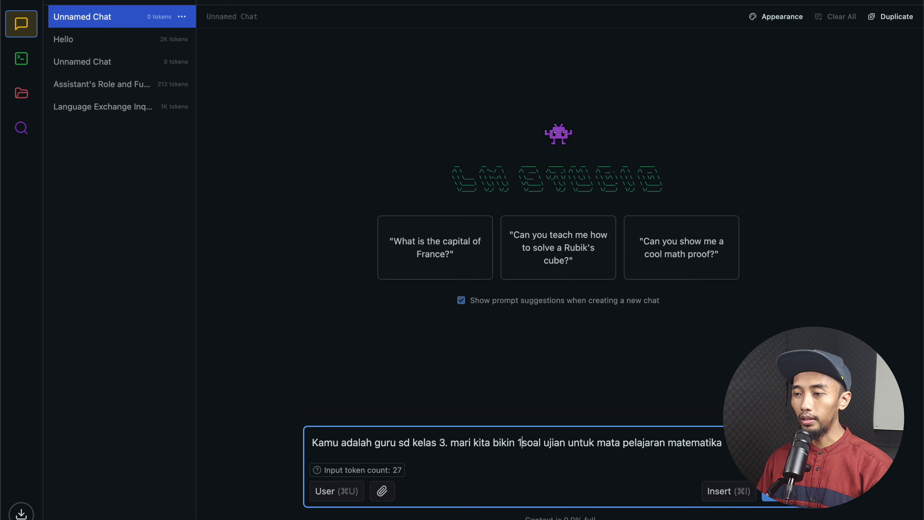
pyautogui.write('0')
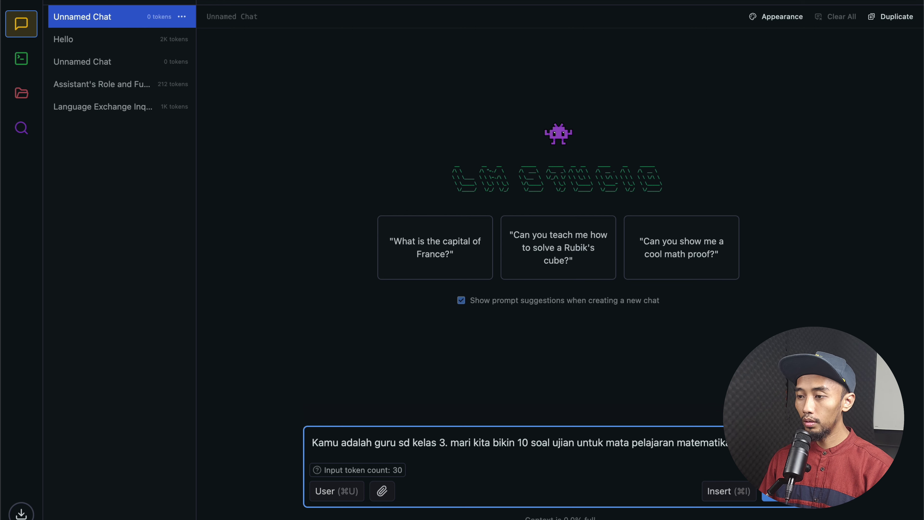
pyautogui.write('an ')
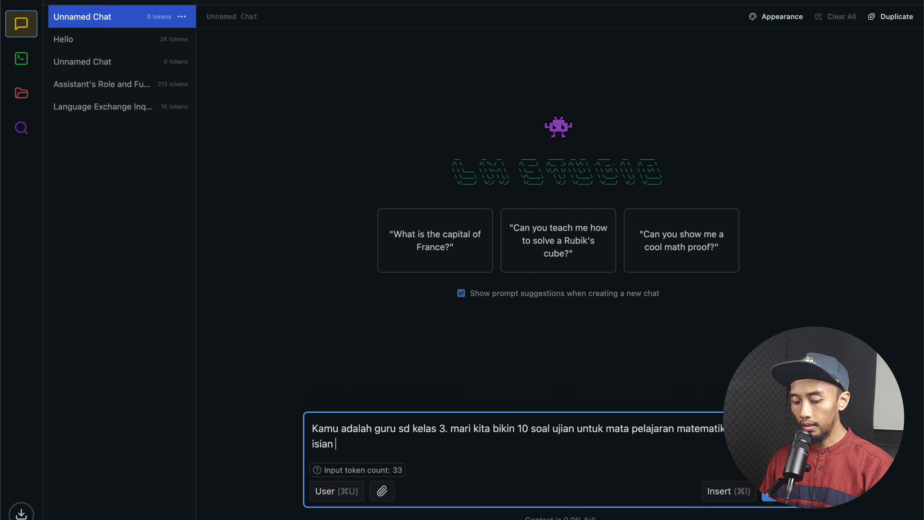
pyautogui.write('ganda')
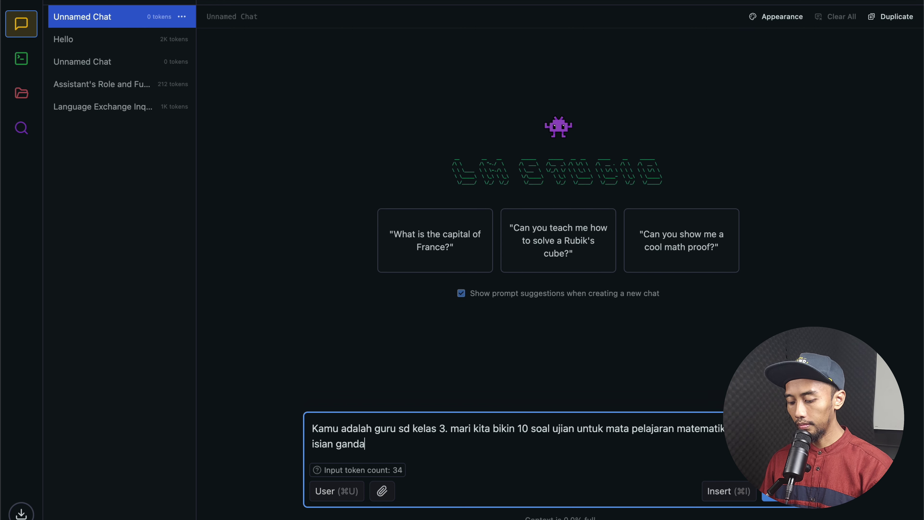
pyautogui.press('Return')
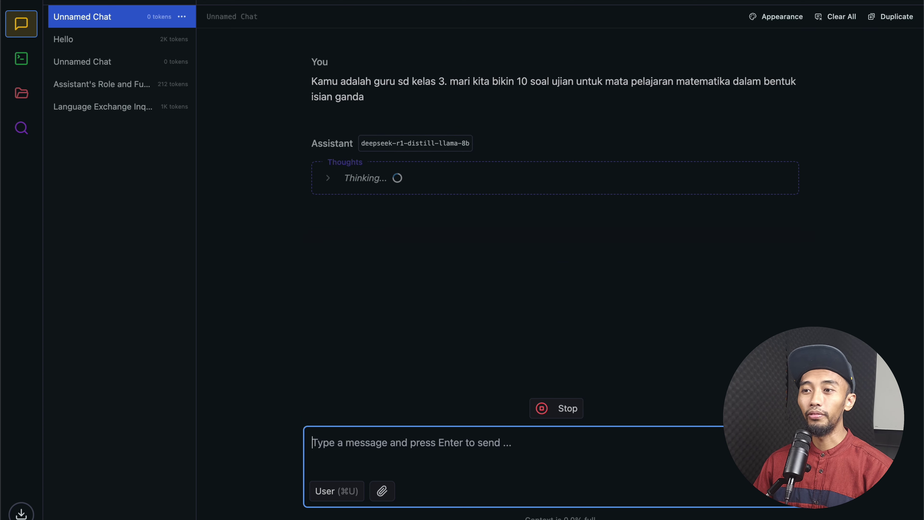
# - Expand the model's thoughts, reread the original prompt and examine the generated exam questions through to the last one
pyautogui.click(328, 178)
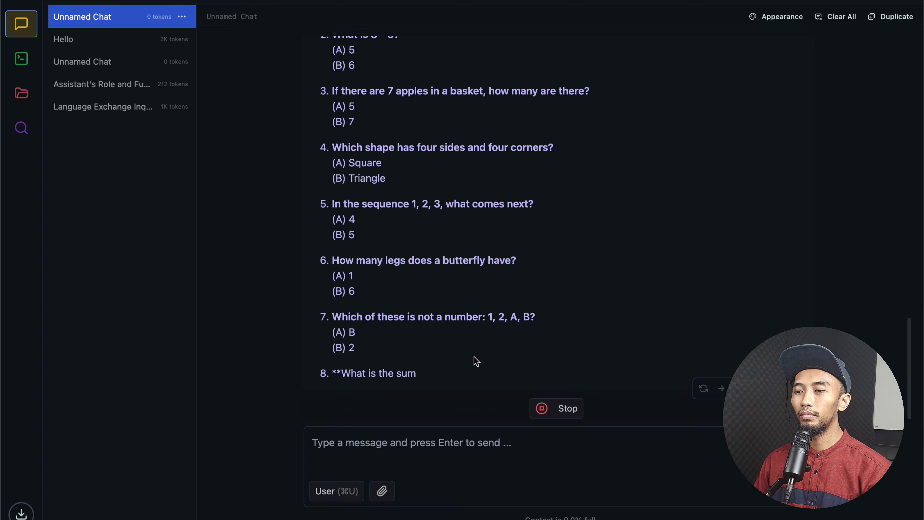
pyautogui.scroll(20, 541, 335)
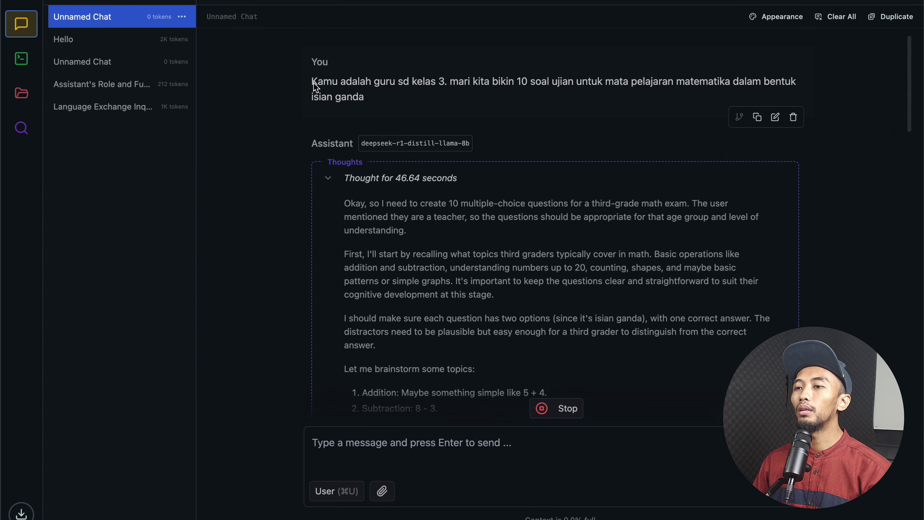
pyautogui.moveTo(313, 83); pyautogui.dragTo(388, 100)
pyautogui.click(503, 223)
pyautogui.scroll(-20, 549, 367)
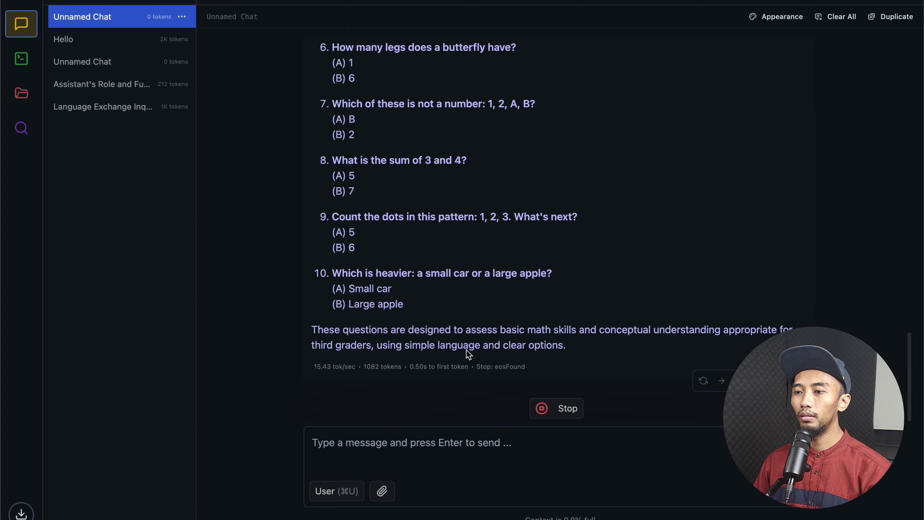
# - Begin a follow-up message in the same chat with "mari"
pyautogui.click(406, 437)
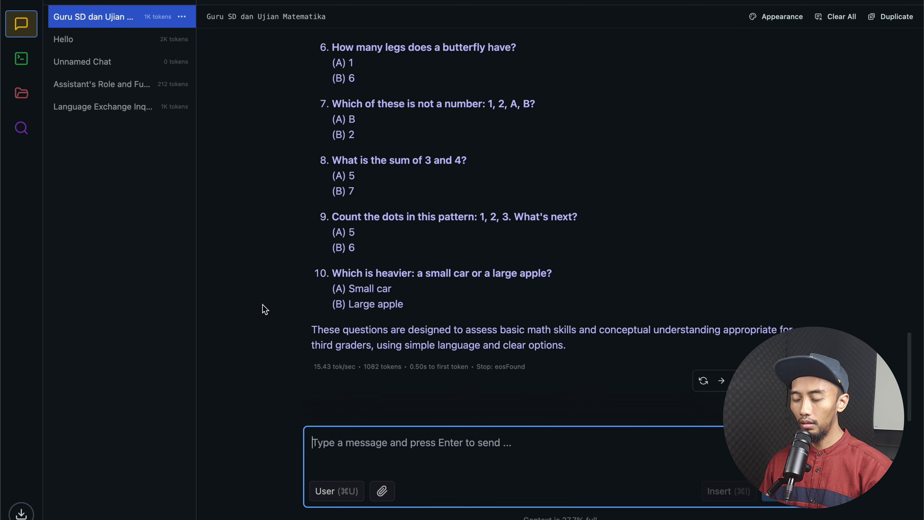
pyautogui.write('tolo')
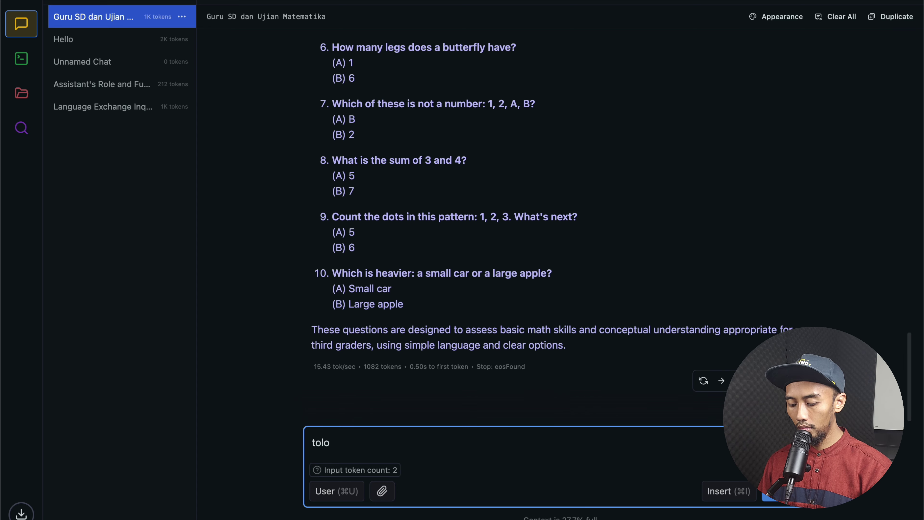
pyautogui.press('BackSpace')
pyautogui.write('mari')
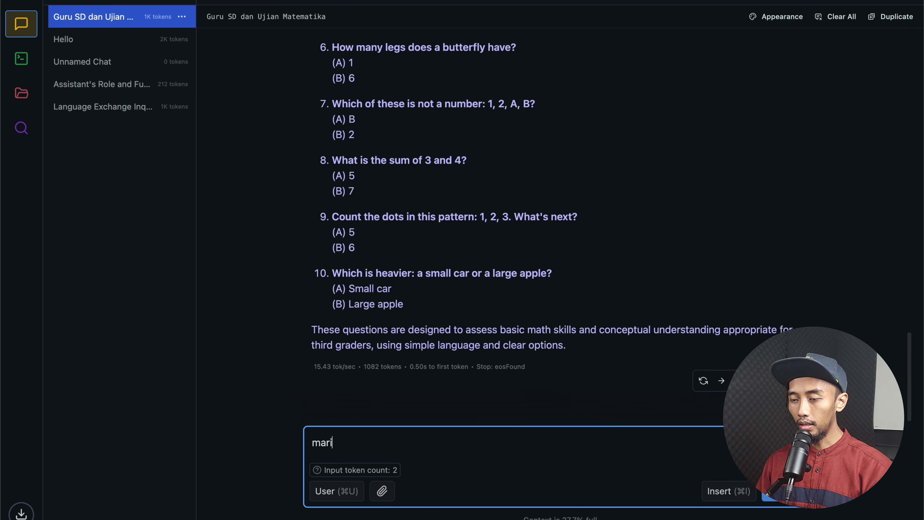
pyautogui.write(' kita')
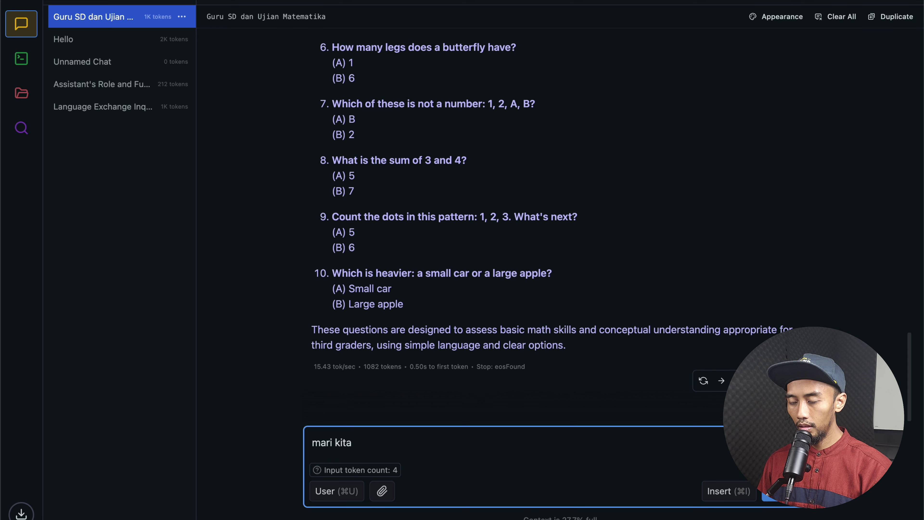
pyautogui.press('BackSpace')
pyautogui.press('BackSpace')
pyautogui.press('BackSpace')
pyautogui.press('BackSpace')
# - Continue the follow-up message with "terjemahkan soal diatas ke dalam bahasa indonesia"
pyautogui.write('terjemahkan')
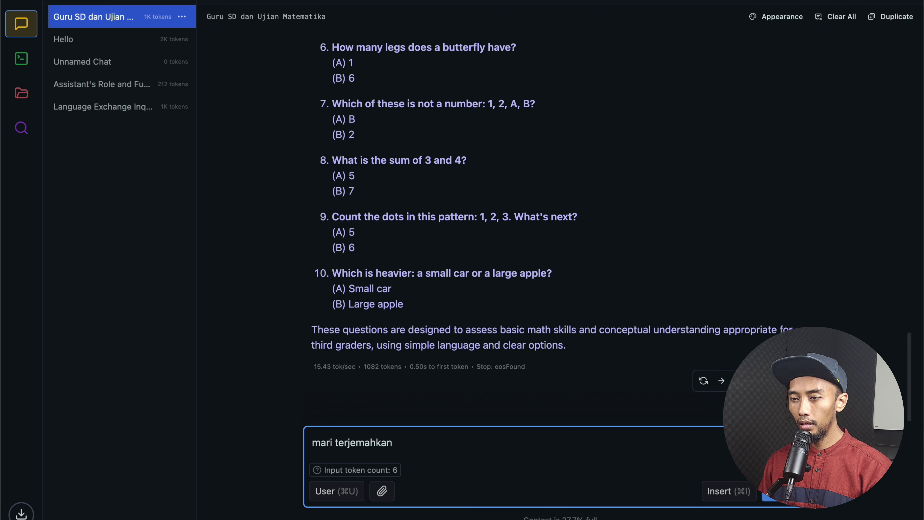
pyautogui.write(' so')
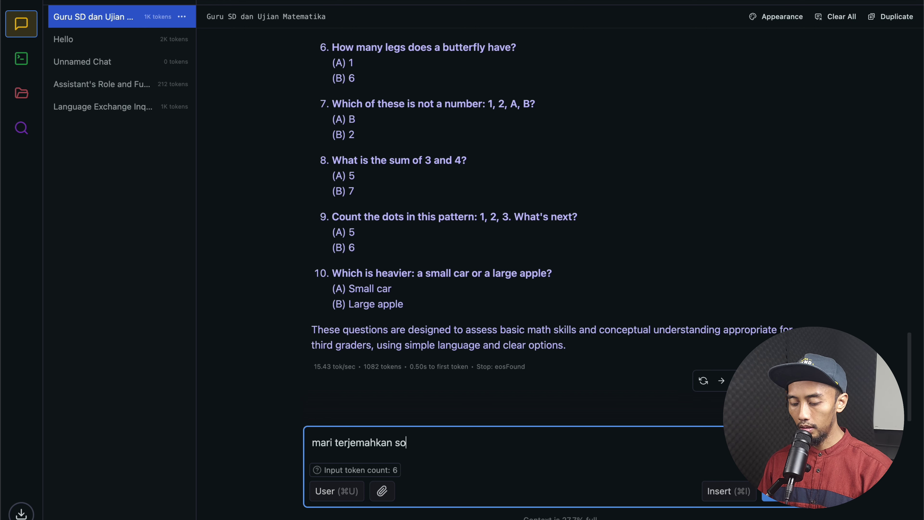
pyautogui.write('al dia')
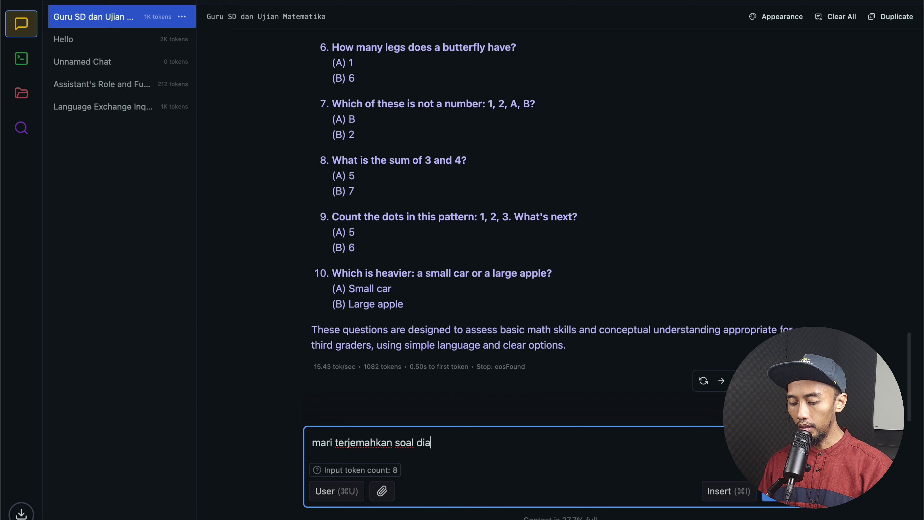
pyautogui.write('tas ke dala')
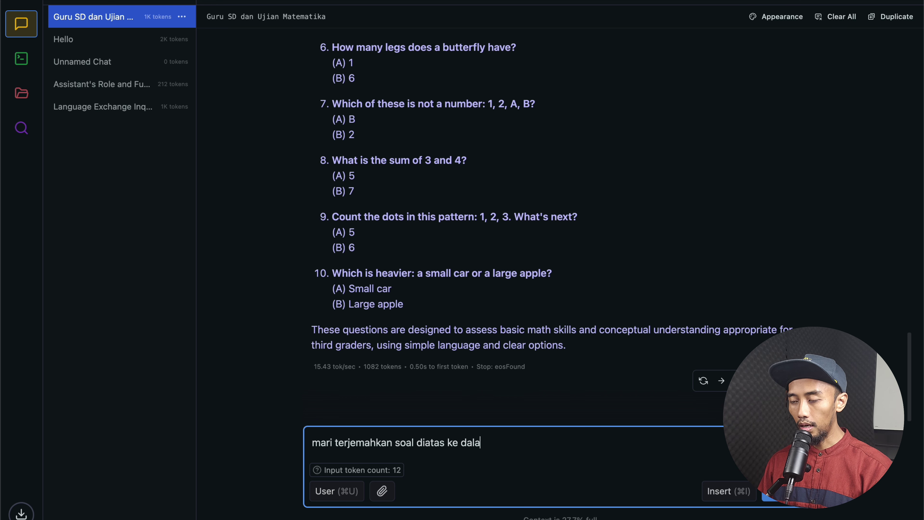
pyautogui.write('m bahasa')
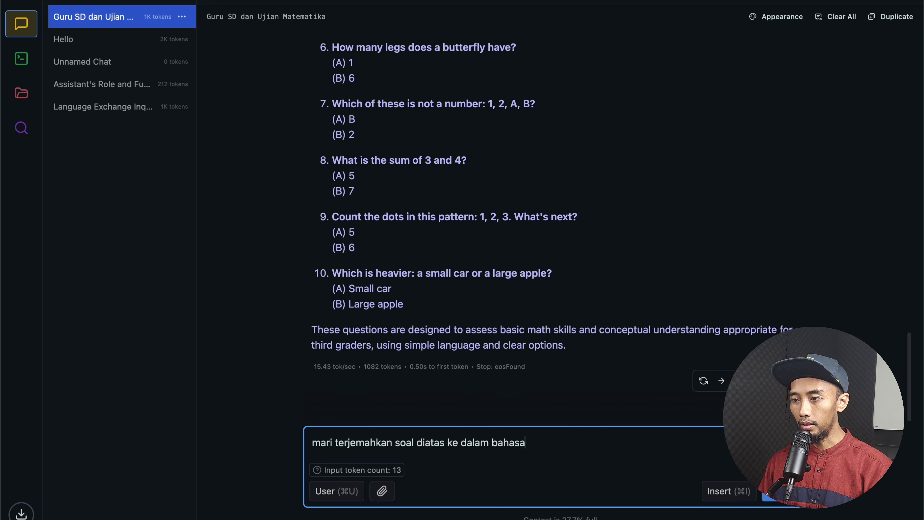
pyautogui.write(' indonesia')
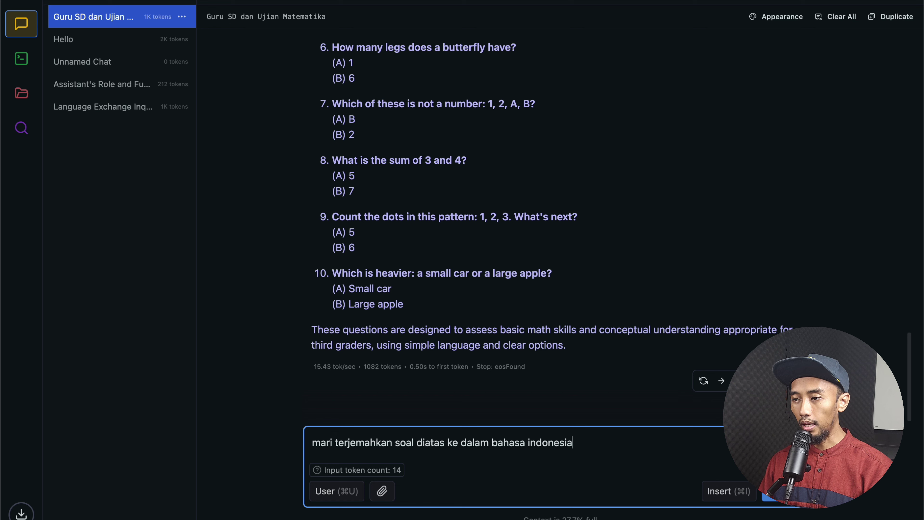
# - Add the request "dan tambahkan pilihan gandanya menjadi a, b, c," to the follow-up message
pyautogui.write(' dan tam')
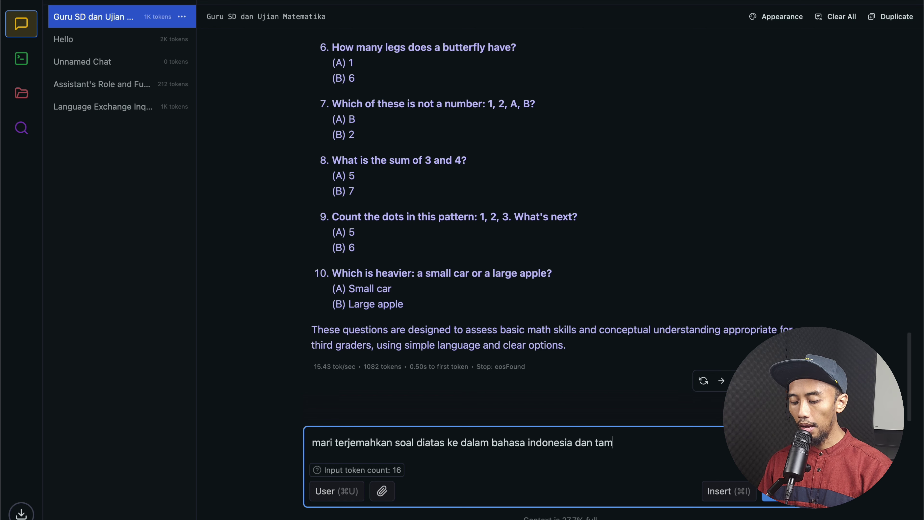
pyautogui.write('bahkan pi')
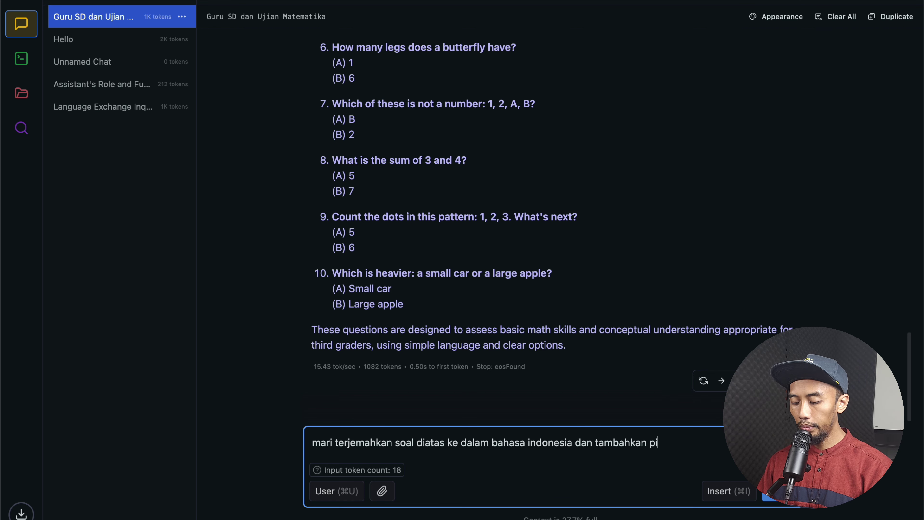
pyautogui.write('lihan gandanya')
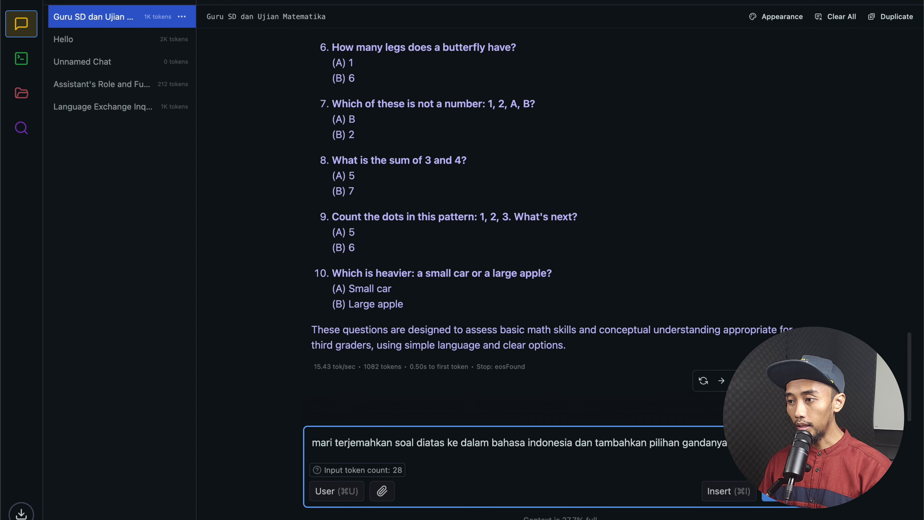
pyautogui.write('dan')
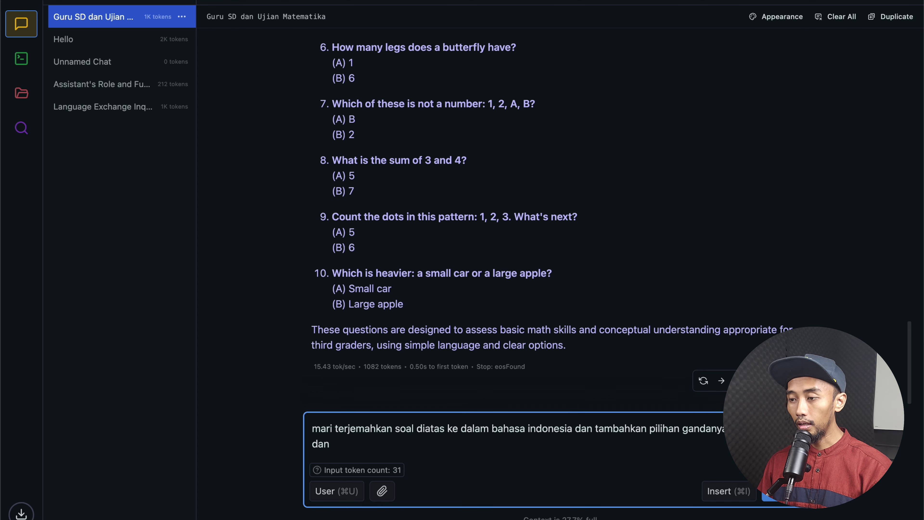
pyautogui.press('BackSpace')
pyautogui.press('BackSpace')
pyautogui.press('BackSpace')
pyautogui.press('BackSpace')
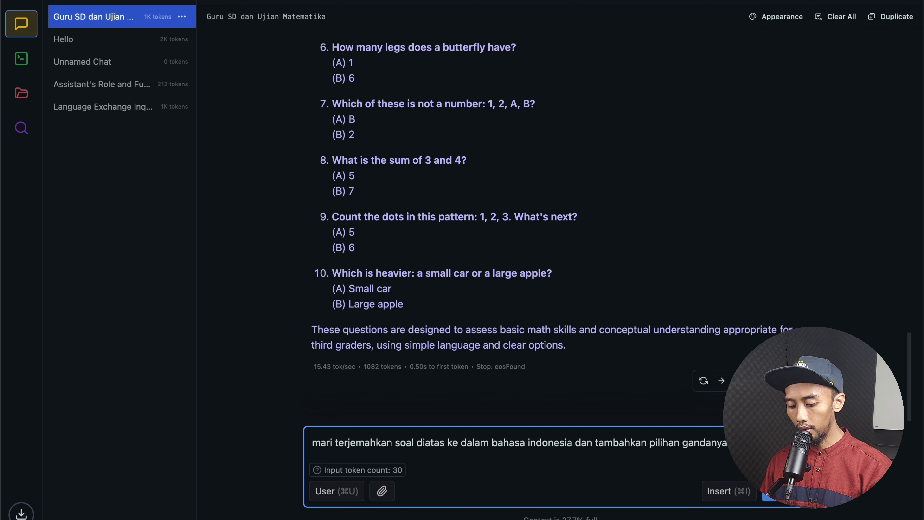
# - Complete the list of answer options with "d, dan e" and send the message
pyautogui.write('d, dan e')
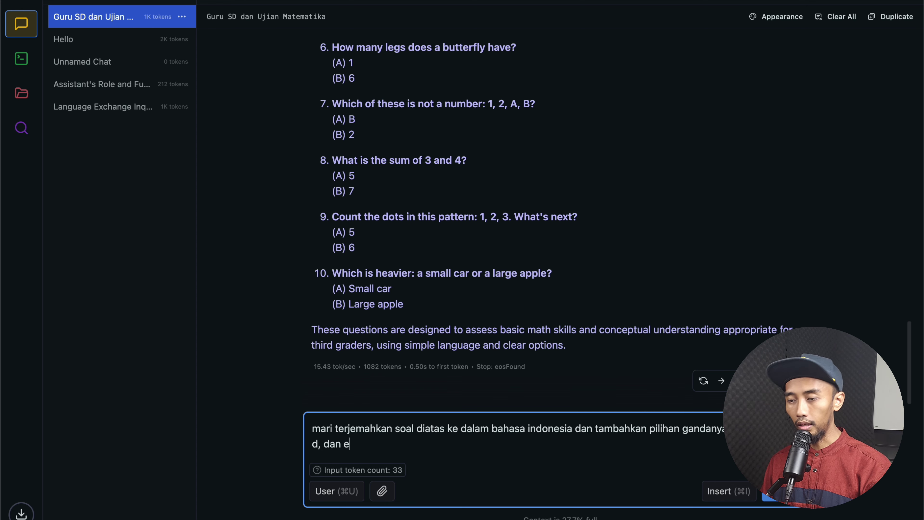
pyautogui.press('Return')
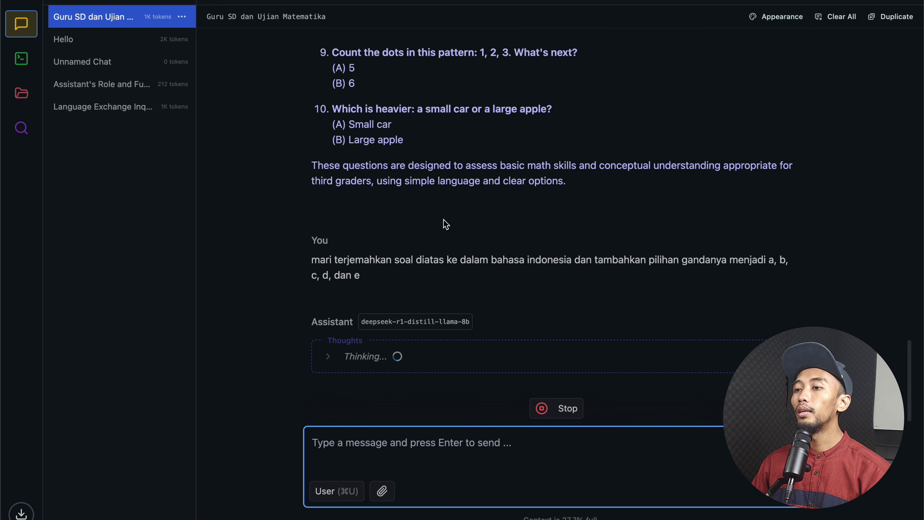
# - Collapse the reasoning of the first answer and review the original English questions with their two answer options
pyautogui.scroll(15, 466, 302)
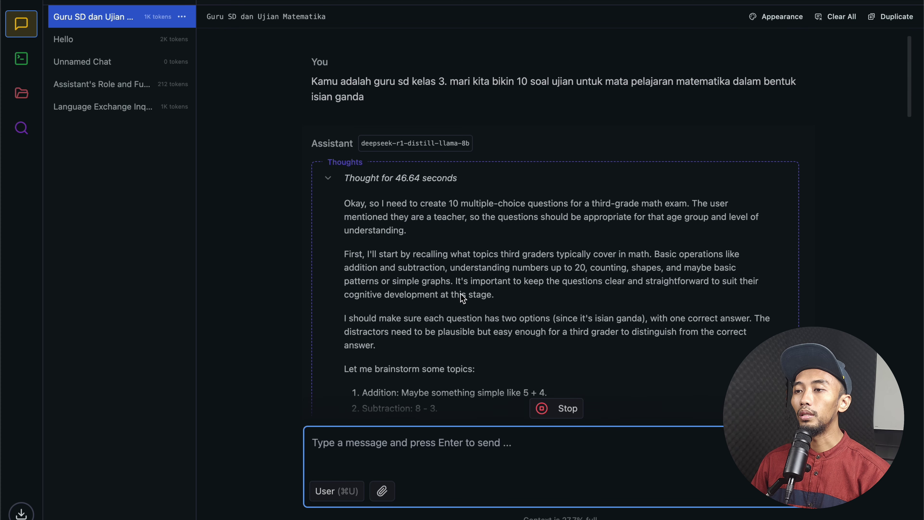
pyautogui.click(328, 177)
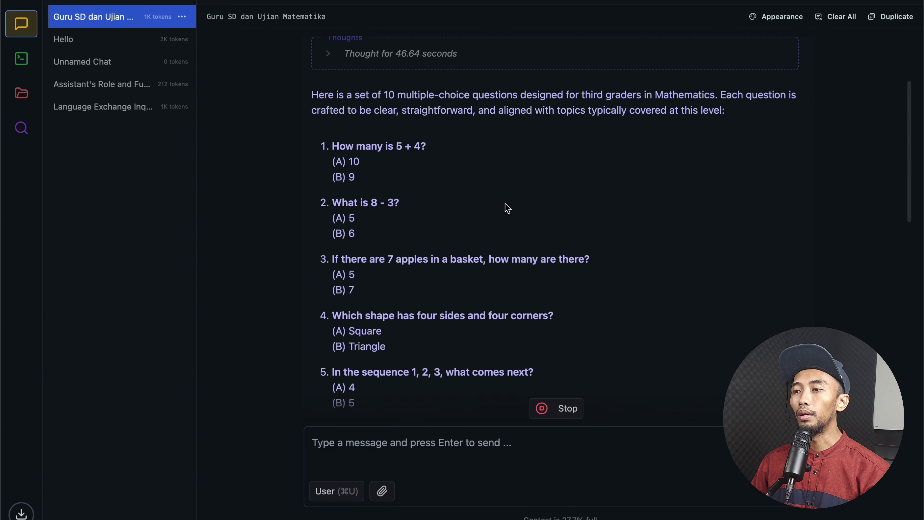
pyautogui.scroll(3, 505, 207)
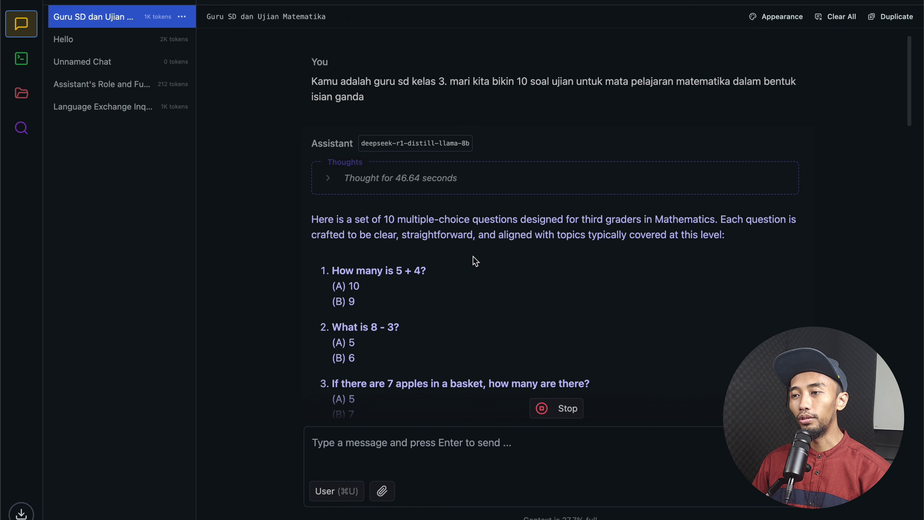
pyautogui.scroll(-3, 458, 258)
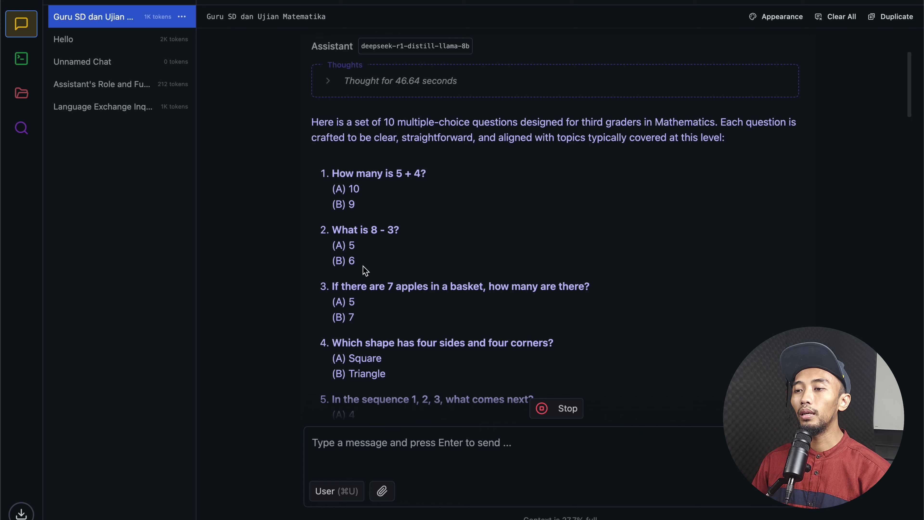
pyautogui.scroll(-15, 366, 271)
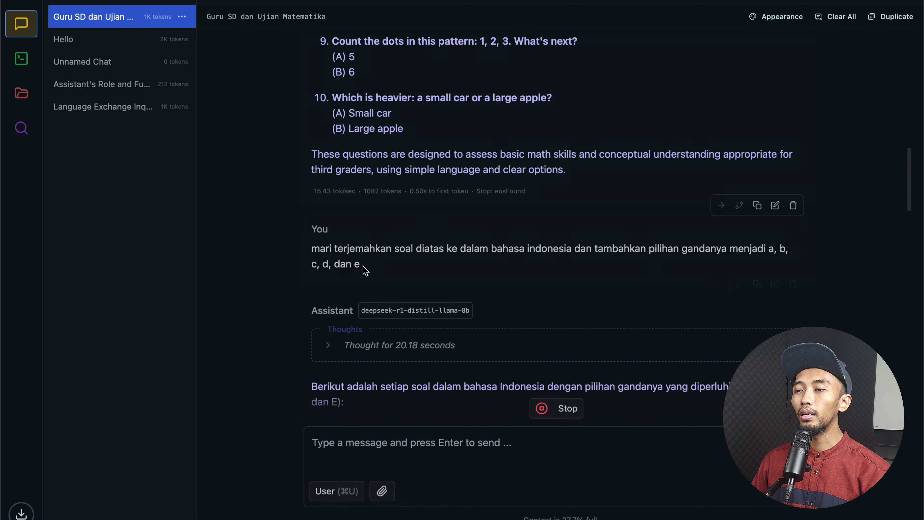
pyautogui.scroll(3, 366, 272)
pyautogui.scroll(9, 365, 271)
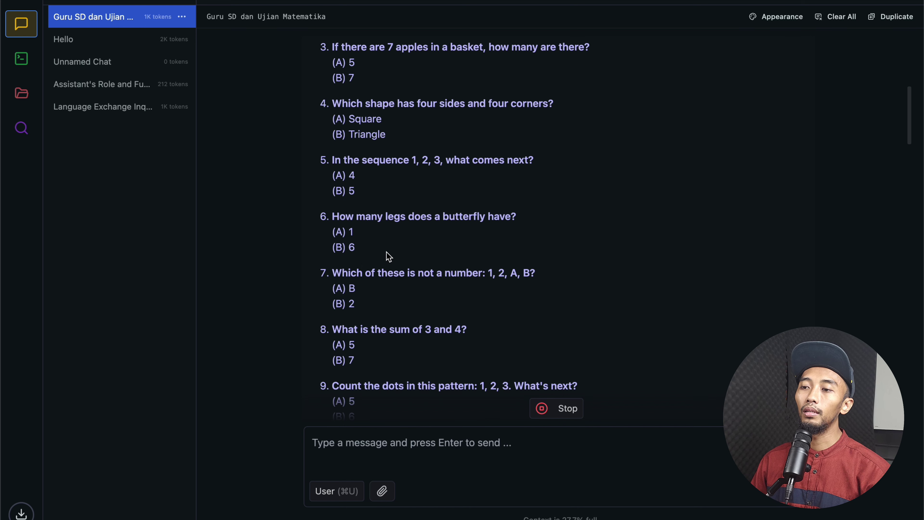
pyautogui.scroll(4, 386, 255)
pyautogui.scroll(-4, 389, 257)
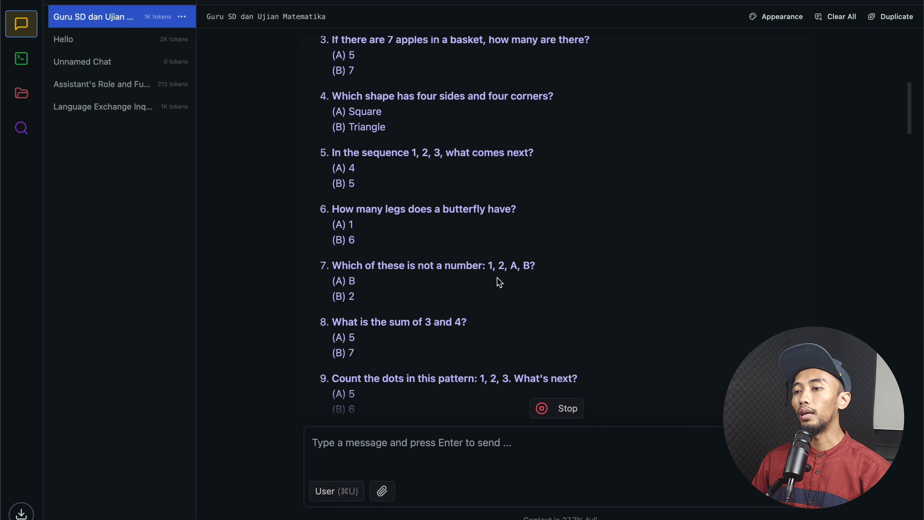
pyautogui.scroll(5, 497, 260)
# - Read through the Indonesian translation of the ten questions, checking the wording and the answer options A to E
pyautogui.scroll(-15, 497, 261)
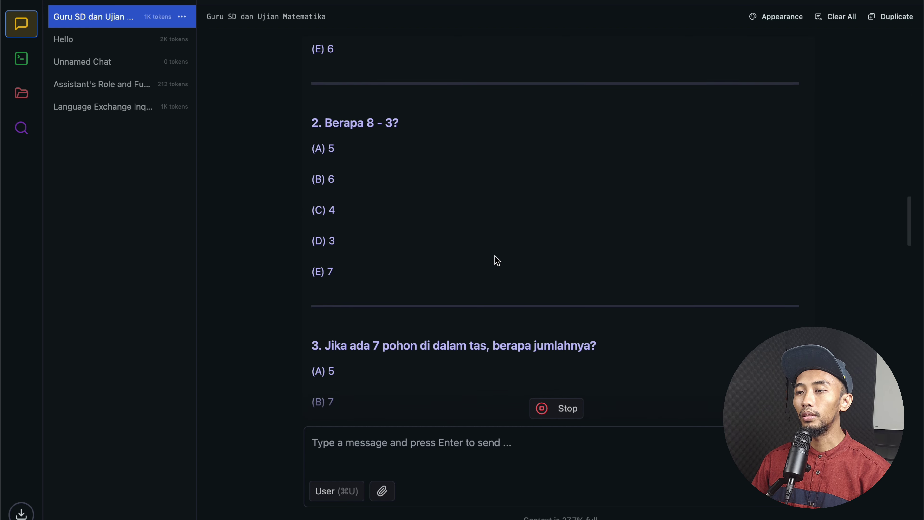
pyautogui.scroll(15, 498, 260)
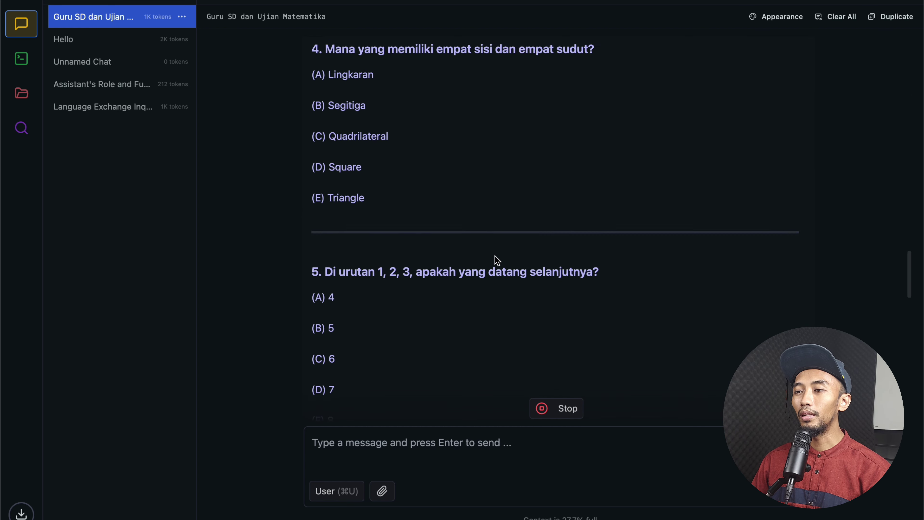
pyautogui.scroll(2, 497, 261)
pyautogui.scroll(-1, 498, 260)
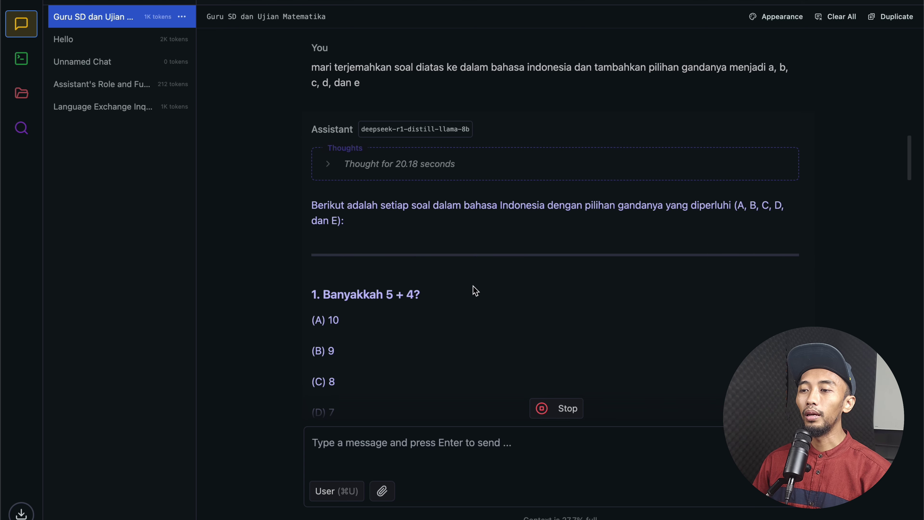
pyautogui.scroll(-3, 474, 290)
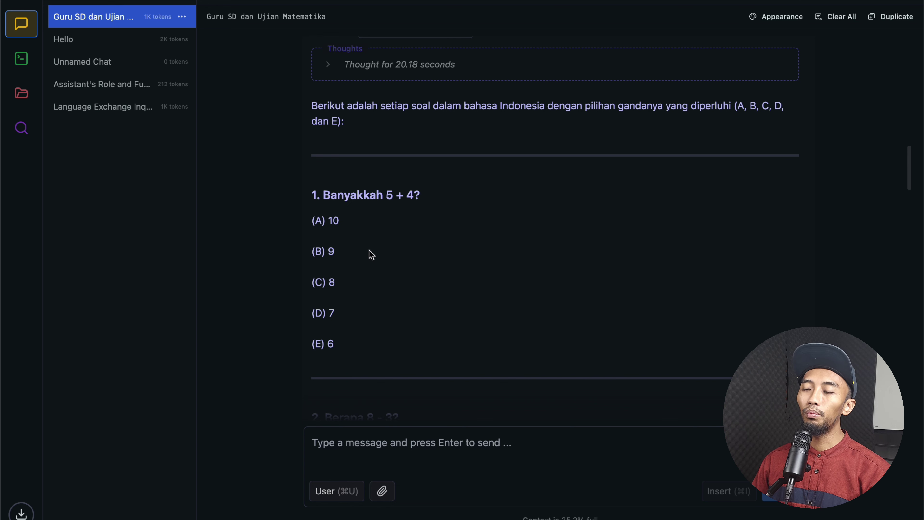
pyautogui.scroll(-3, 399, 259)
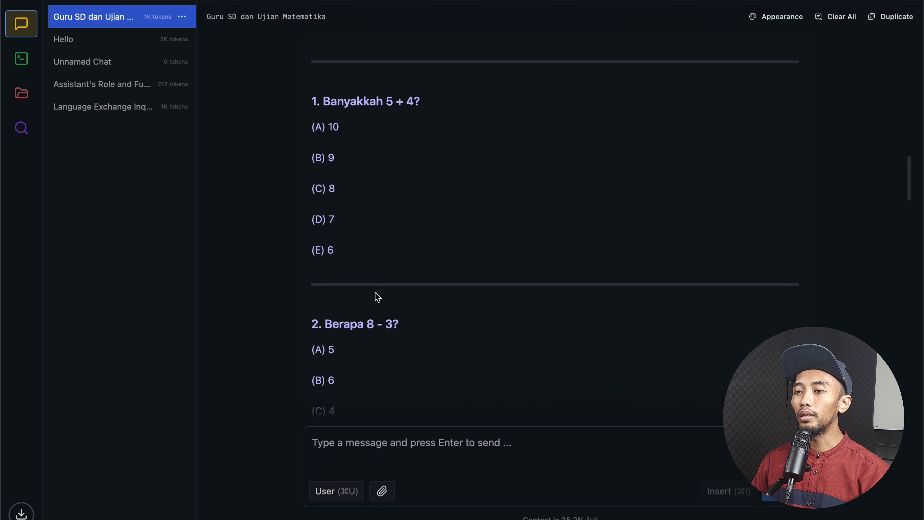
pyautogui.scroll(-2, 442, 310)
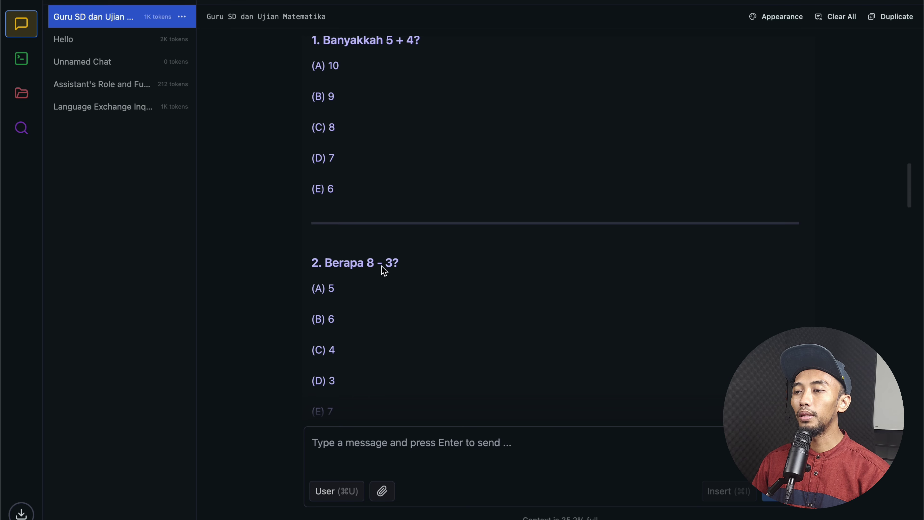
pyautogui.scroll(-5, 450, 356)
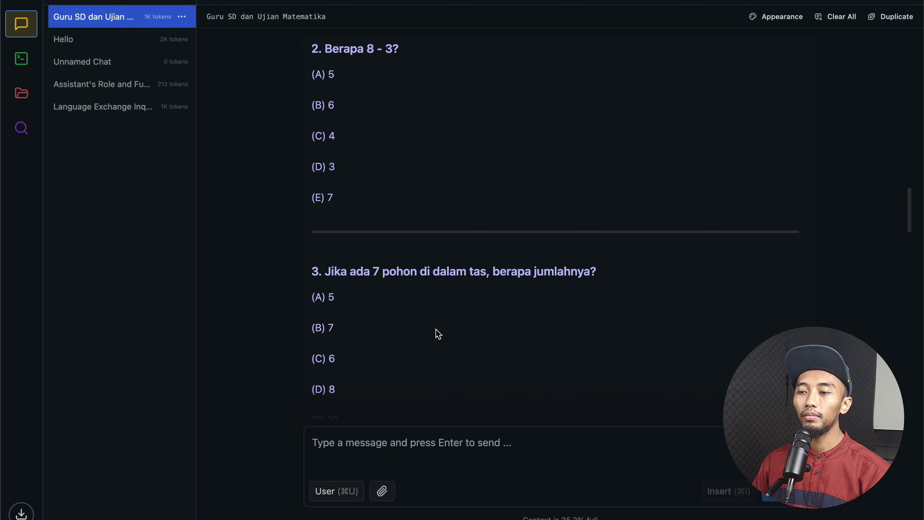
pyautogui.scroll(-3, 438, 333)
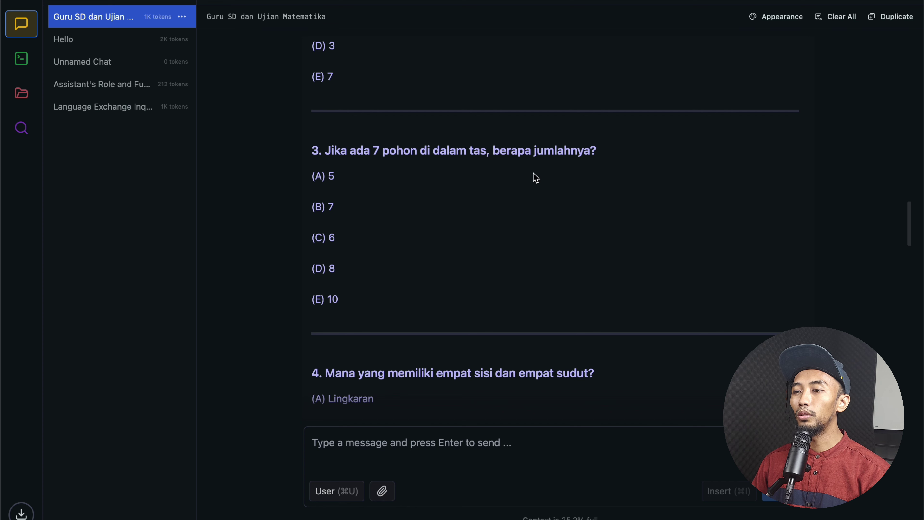
pyautogui.scroll(-3, 463, 272)
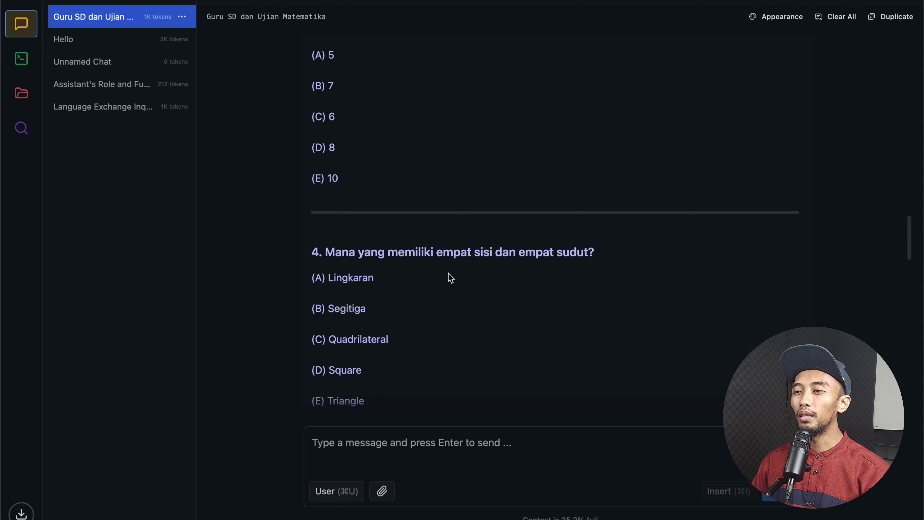
pyautogui.scroll(-20, 451, 278)
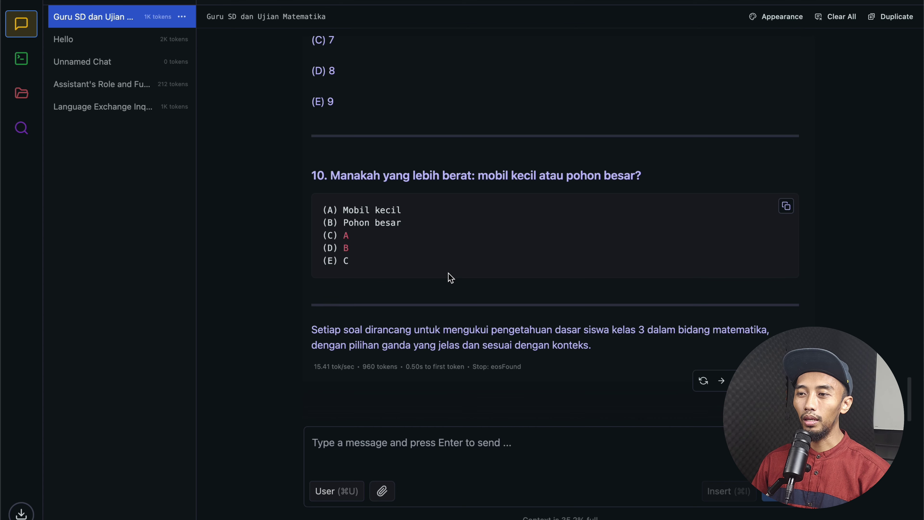
# - Request an answer key by sending the message "mari kita bikin kunci jawaban dari pertanyaan di atas"
pyautogui.write('mari kita bikin')
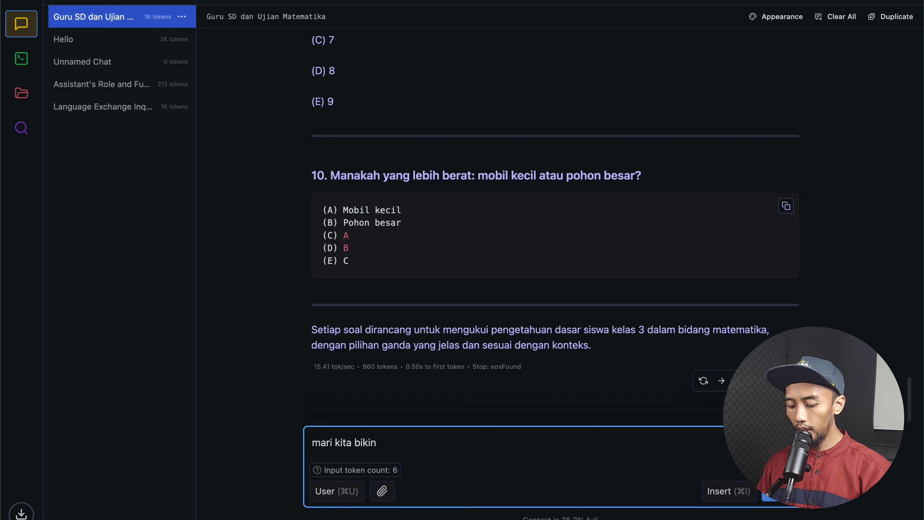
pyautogui.write(' kunci j')
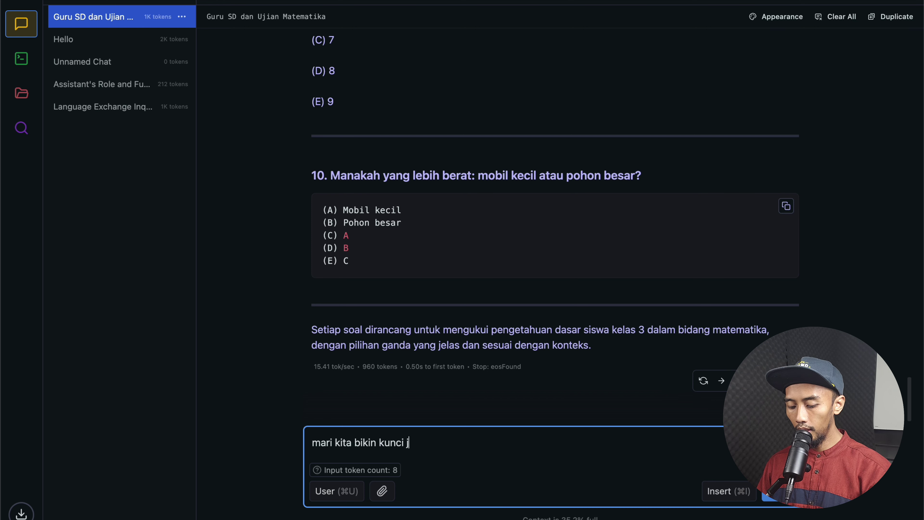
pyautogui.write('awaban ')
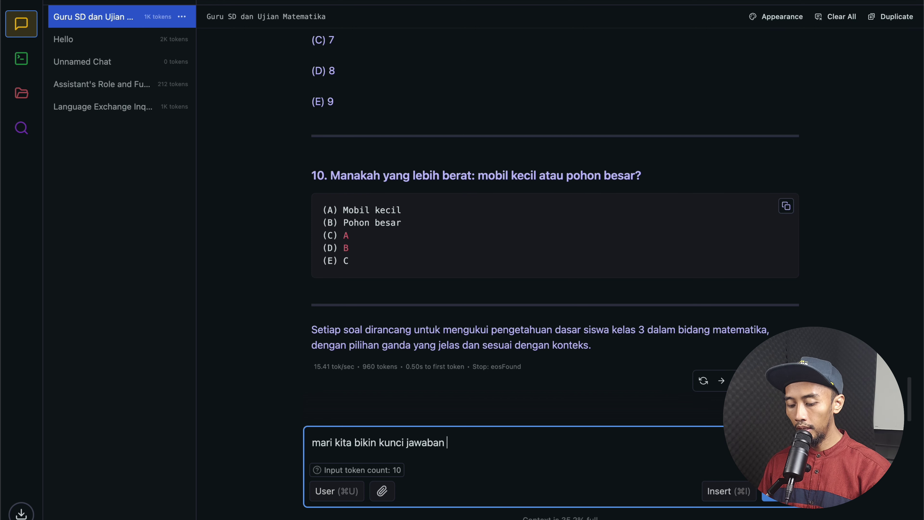
pyautogui.write('dari per')
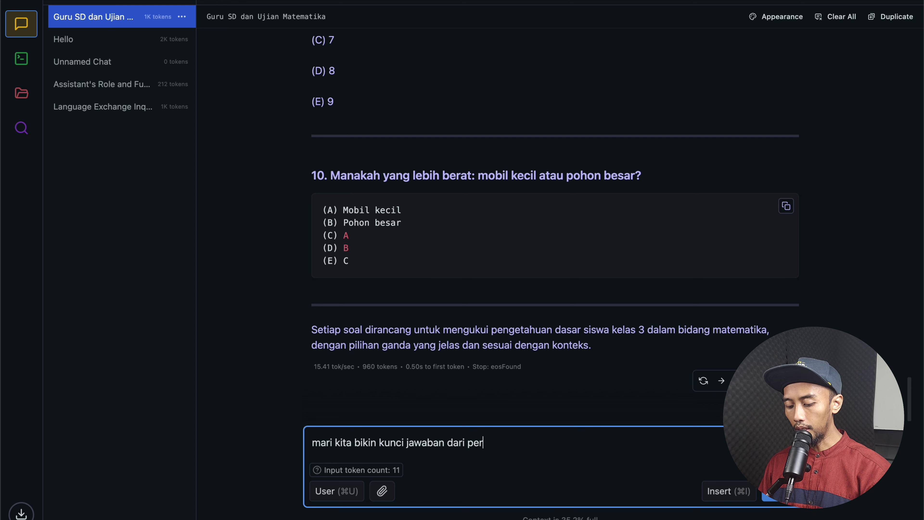
pyautogui.write('tanyaan di ')
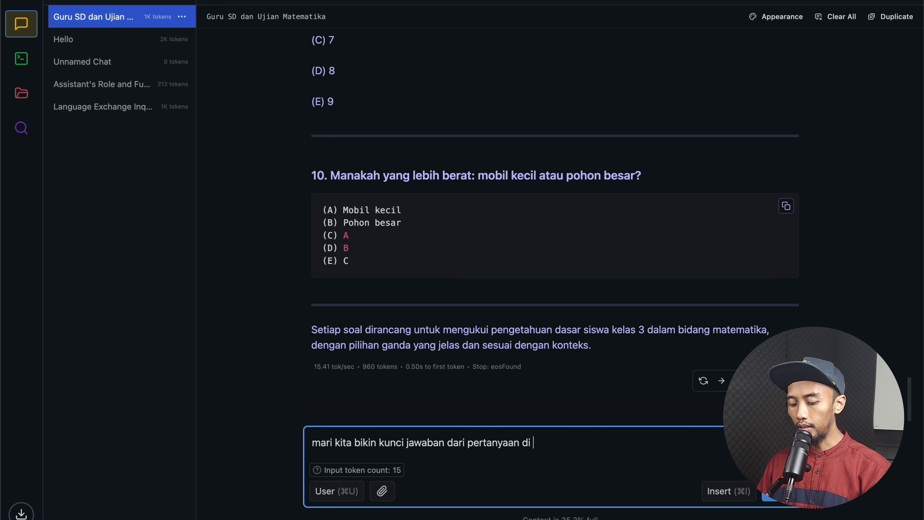
pyautogui.write('atas')
pyautogui.press('Return')
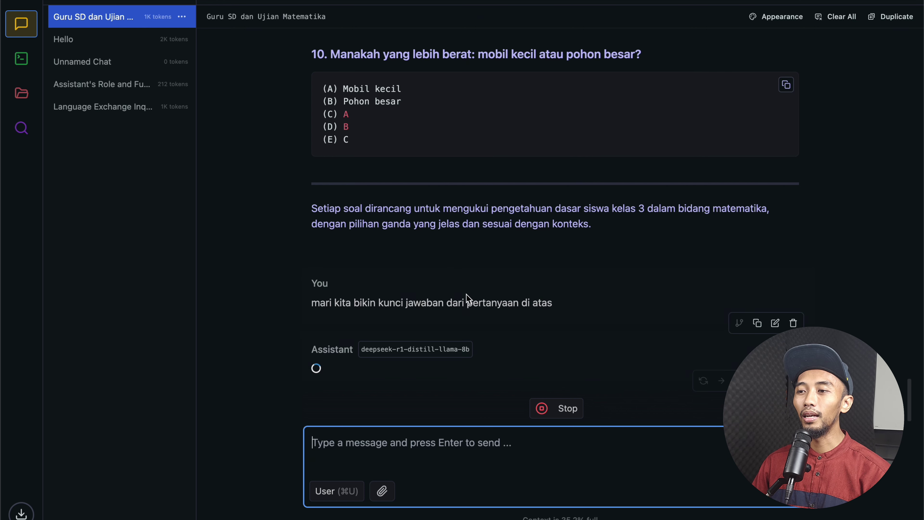
# - Re-examine the translated questions and their five answer options while the answer key is being generated
pyautogui.scroll(7, 515, 303)
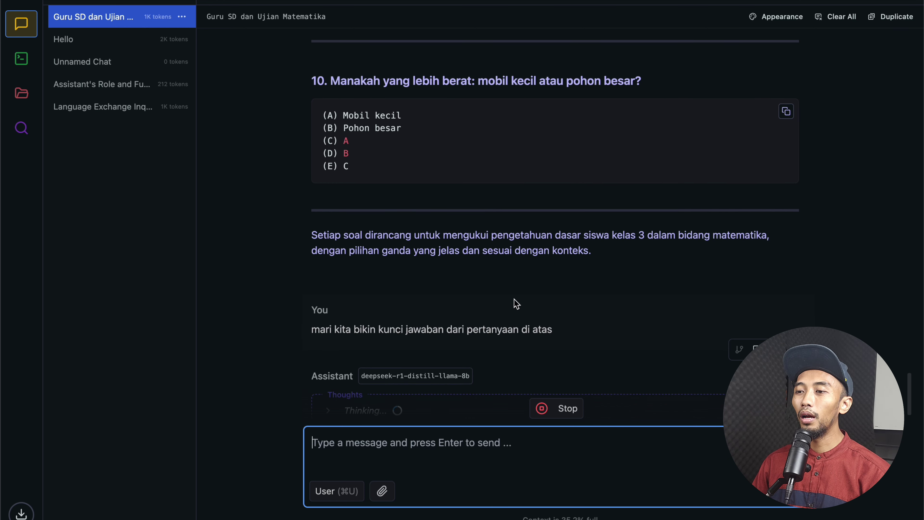
pyautogui.scroll(12, 449, 301)
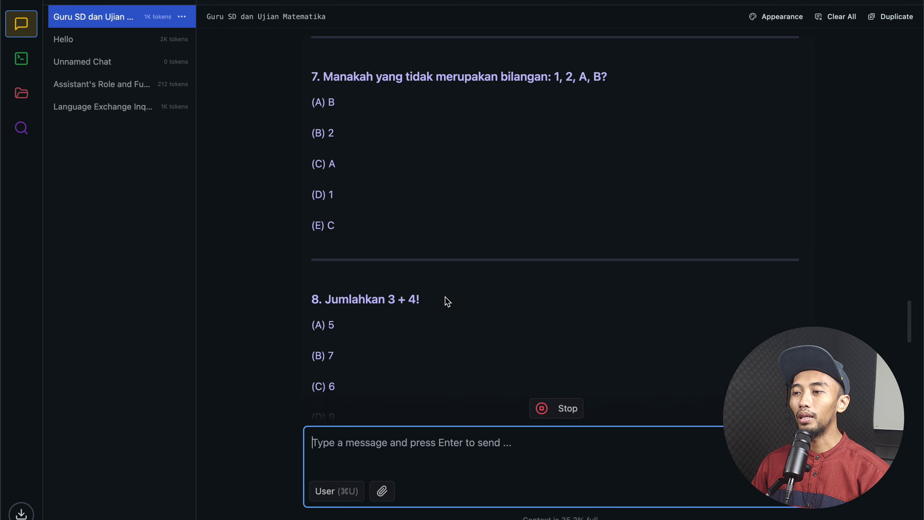
pyautogui.scroll(-19, 448, 302)
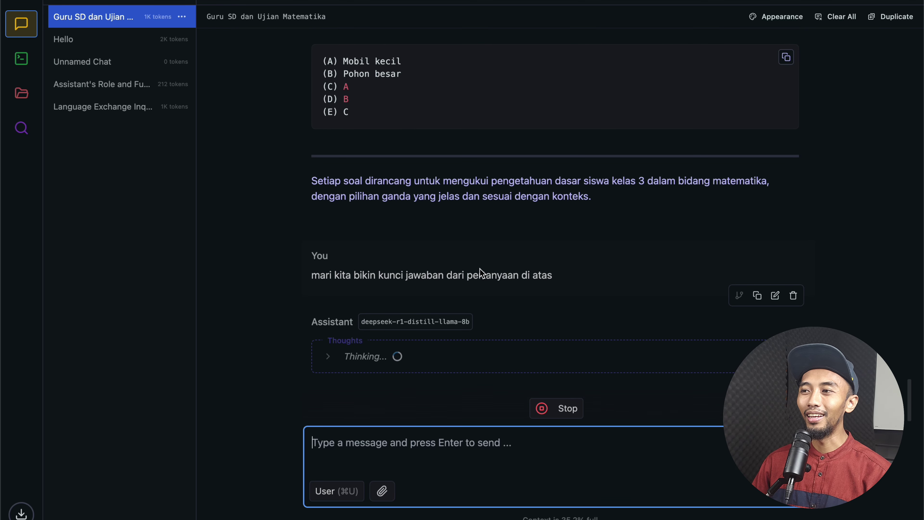
pyautogui.scroll(10, 497, 252)
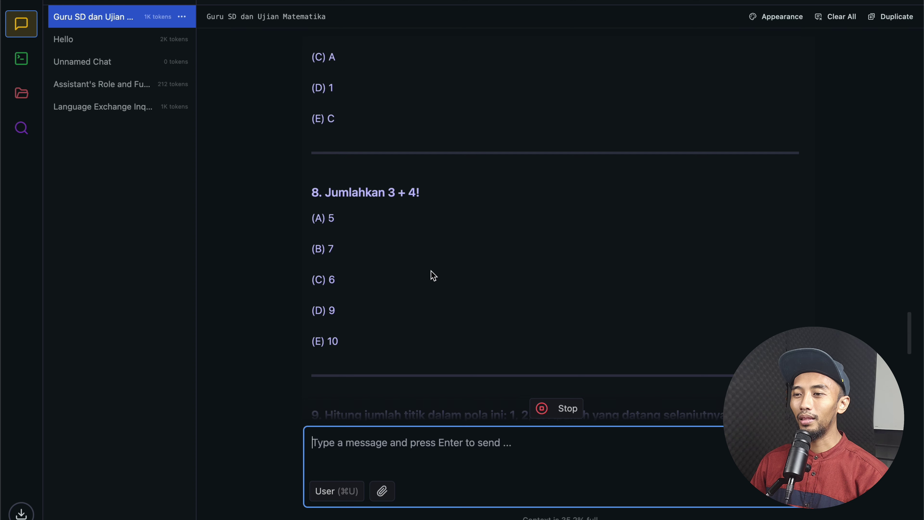
pyautogui.scroll(-6, 433, 275)
pyautogui.scroll(3, 433, 276)
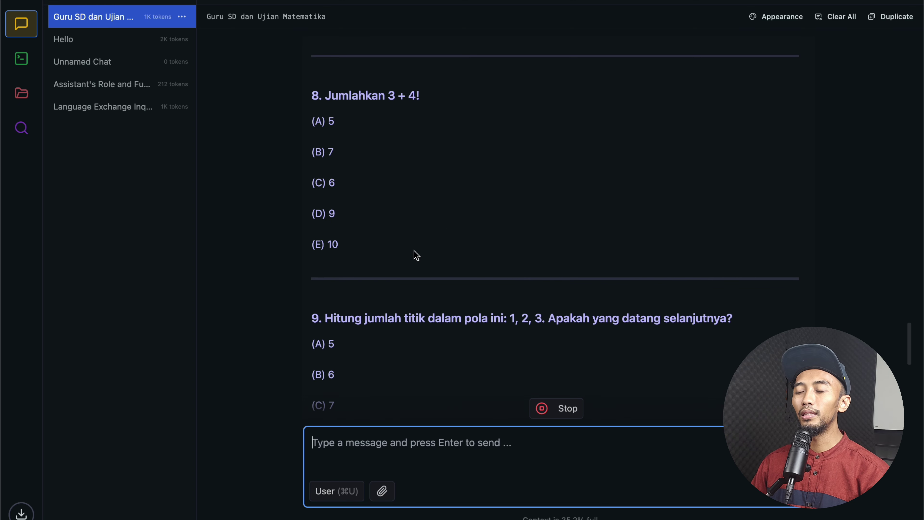
pyautogui.scroll(6, 417, 256)
pyautogui.scroll(5, 416, 255)
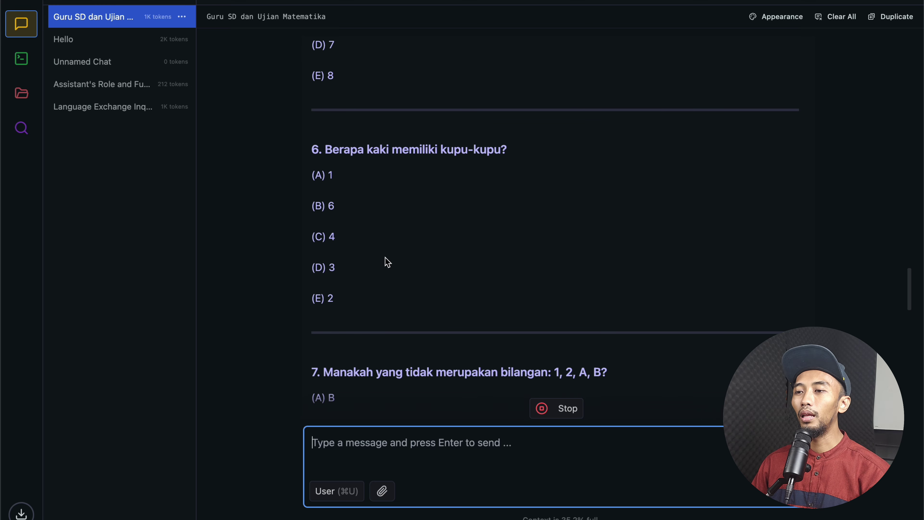
pyautogui.scroll(10, 385, 257)
pyautogui.scroll(-15, 385, 257)
pyautogui.scroll(-12, 388, 262)
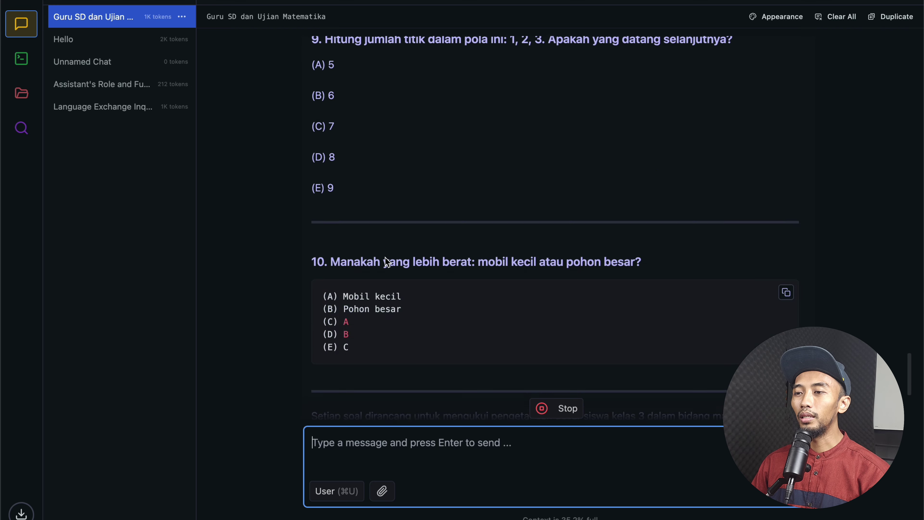
pyautogui.scroll(4, 404, 254)
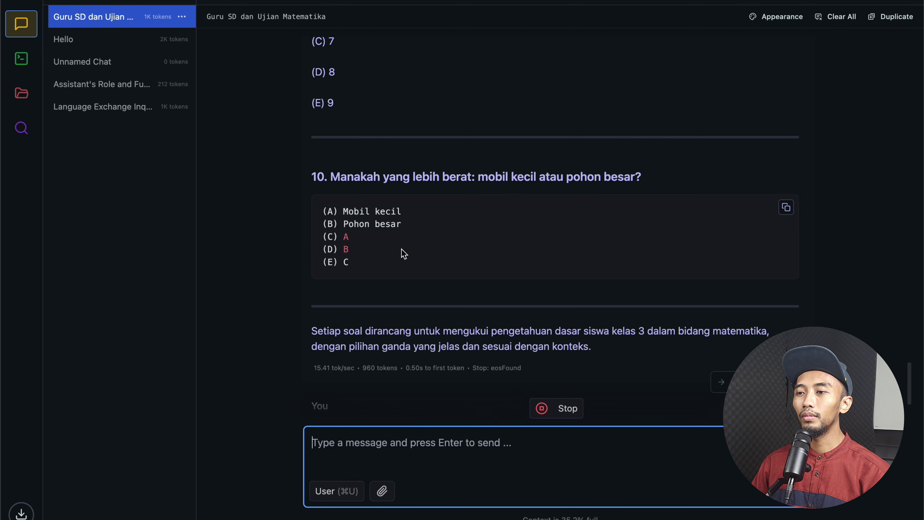
pyautogui.scroll(15, 410, 242)
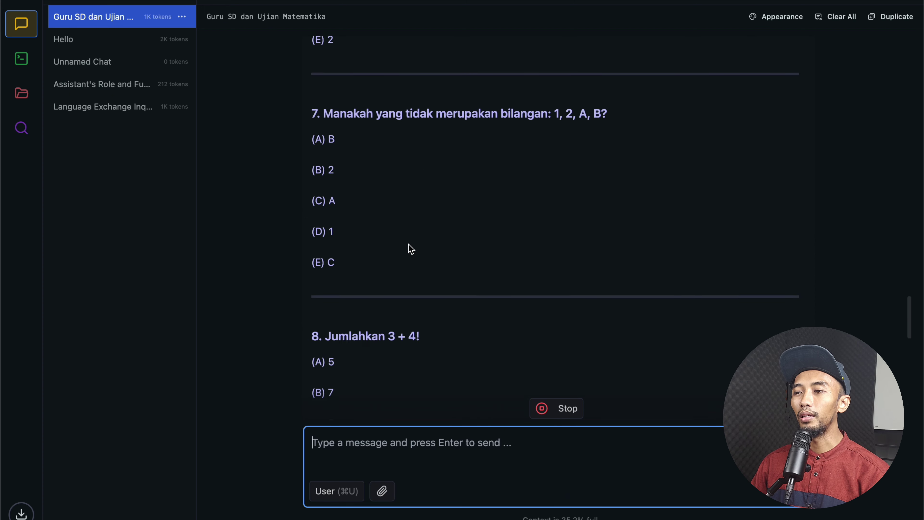
pyautogui.scroll(18, 377, 255)
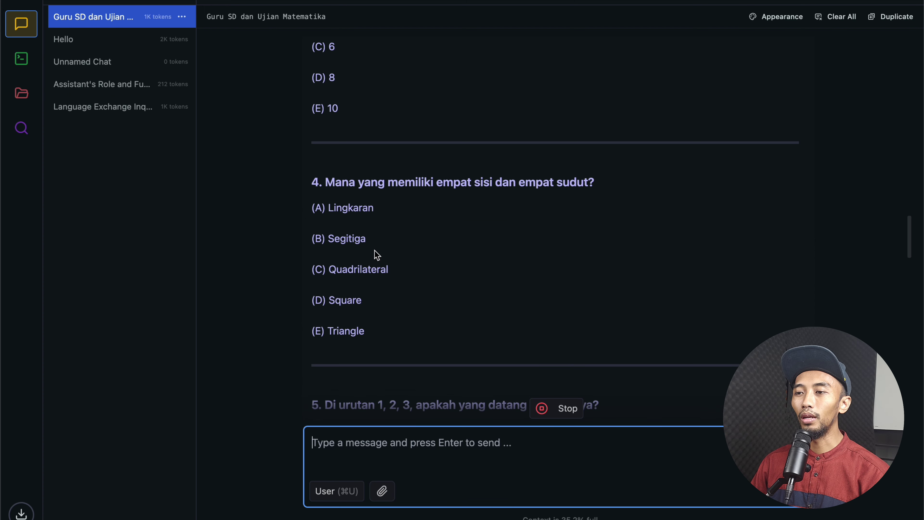
pyautogui.scroll(20, 377, 254)
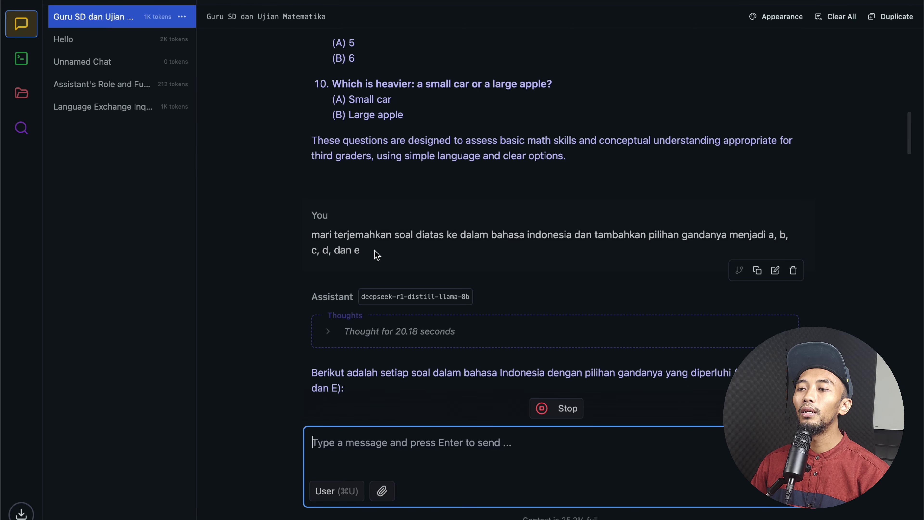
pyautogui.scroll(-5, 377, 255)
pyautogui.scroll(-6, 401, 219)
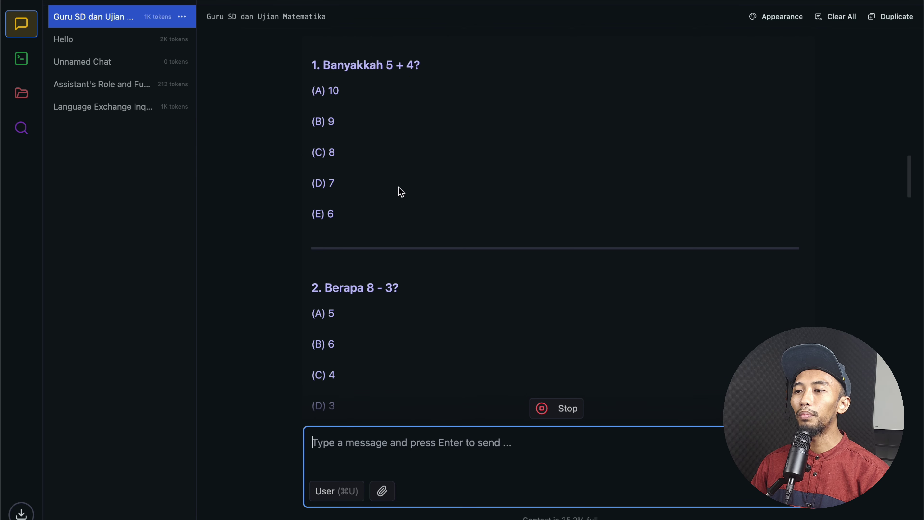
# - Look over the translated questions from the first to the tenth and check the progress of the answer-key request
pyautogui.scroll(1, 400, 193)
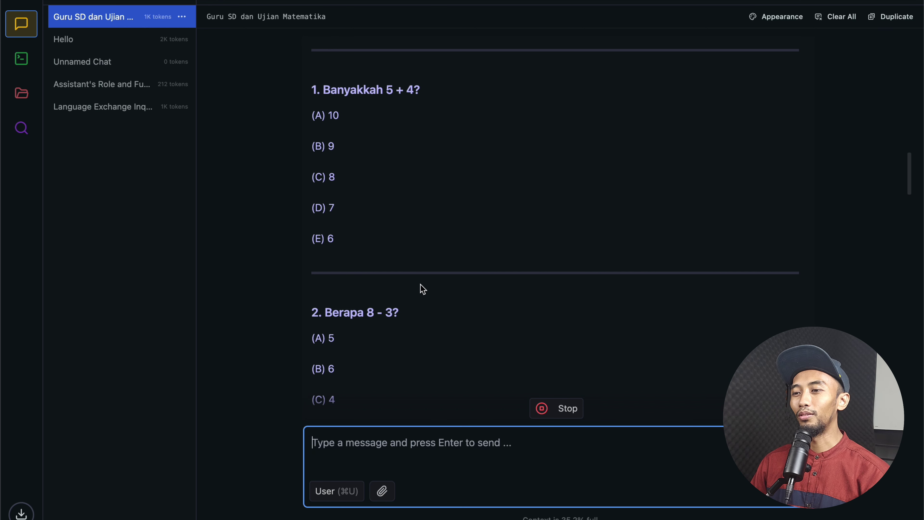
pyautogui.scroll(-4, 429, 284)
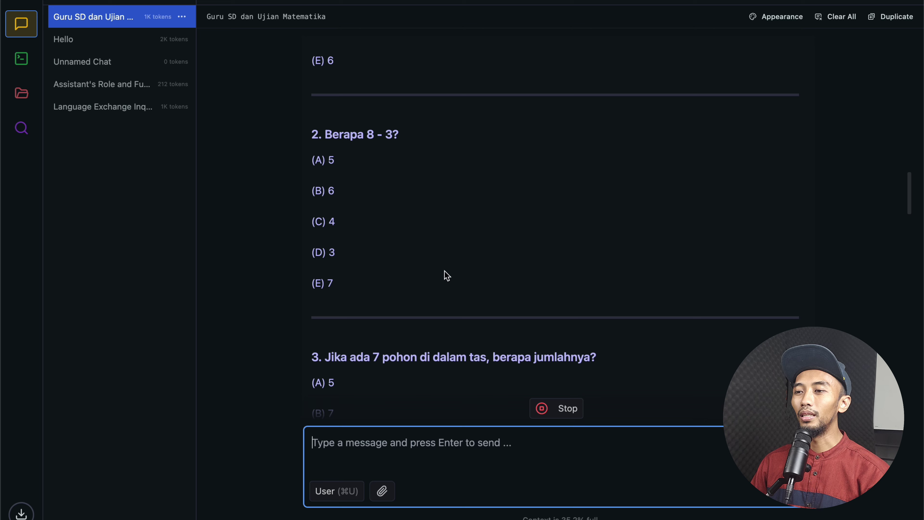
pyautogui.scroll(-20, 447, 275)
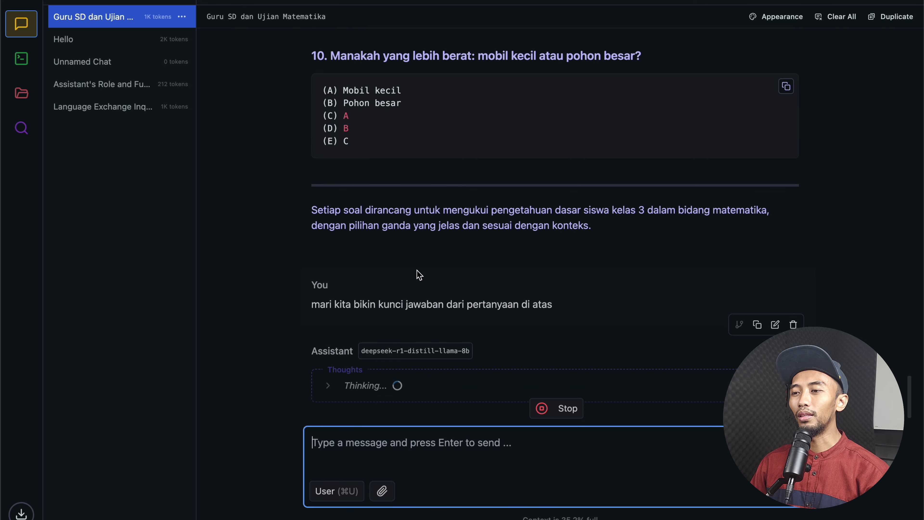
pyautogui.scroll(-2, 419, 273)
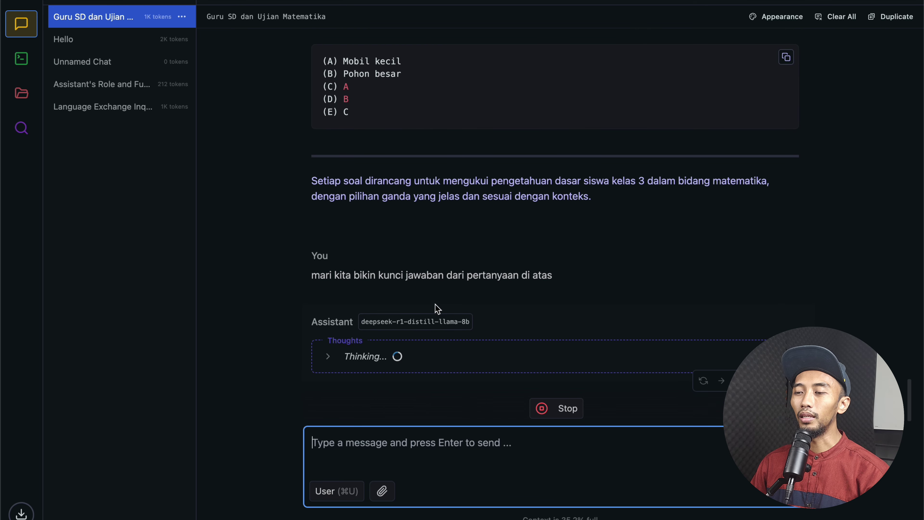
pyautogui.scroll(15, 436, 308)
pyautogui.scroll(15, 438, 309)
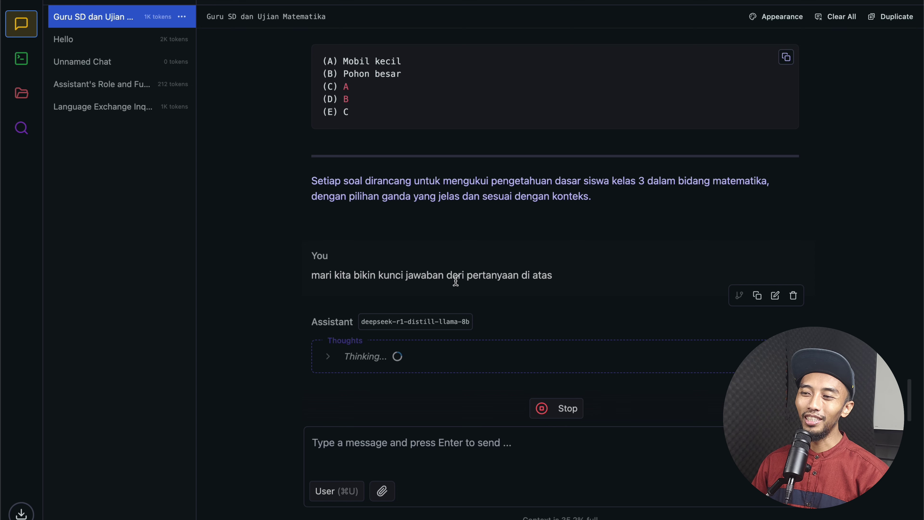
pyautogui.scroll(10, 456, 282)
pyautogui.scroll(-10, 456, 282)
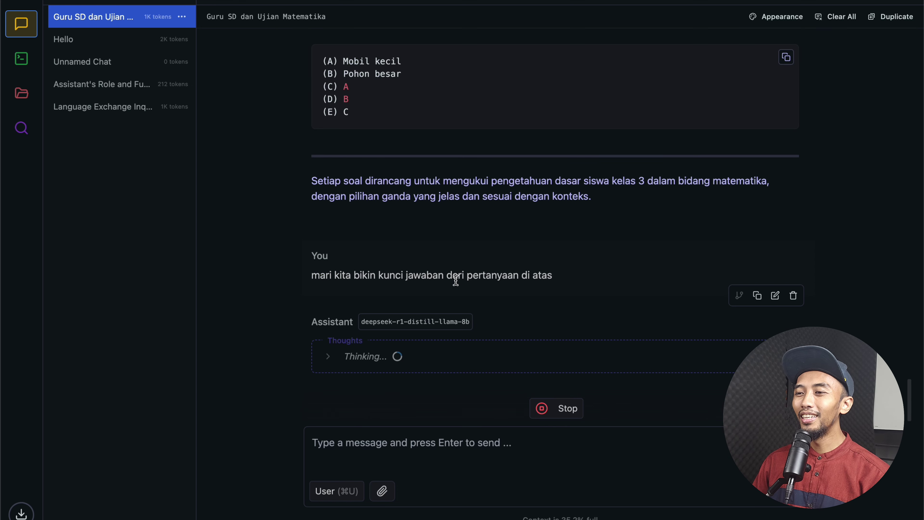
pyautogui.scroll(6, 456, 282)
pyautogui.scroll(-3, 456, 282)
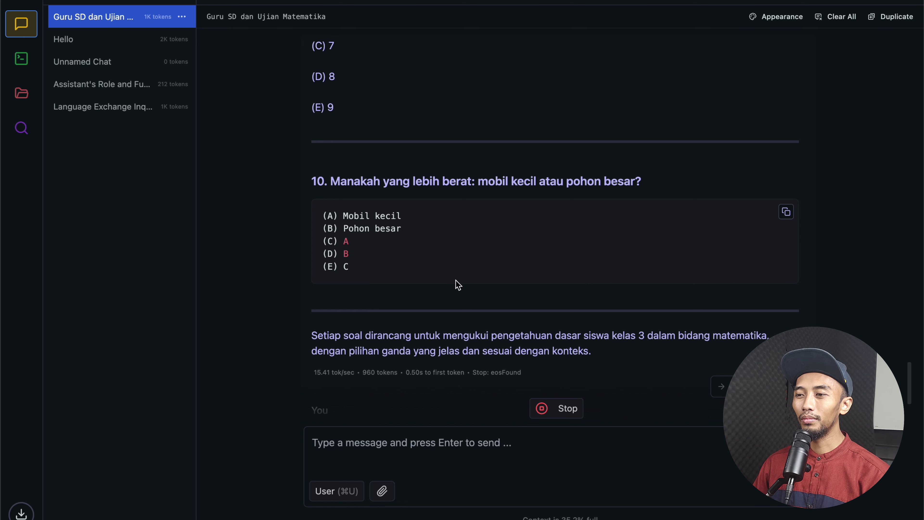
pyautogui.scroll(-4, 457, 282)
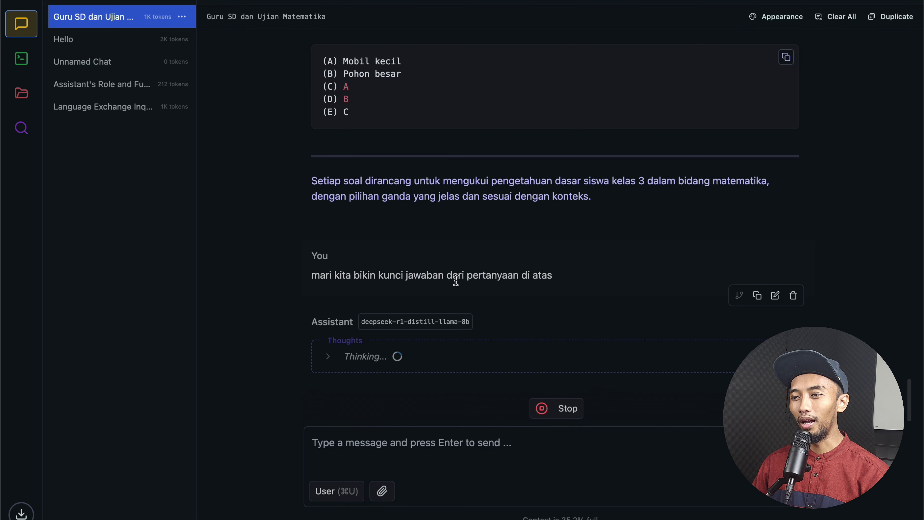
pyautogui.scroll(4, 456, 282)
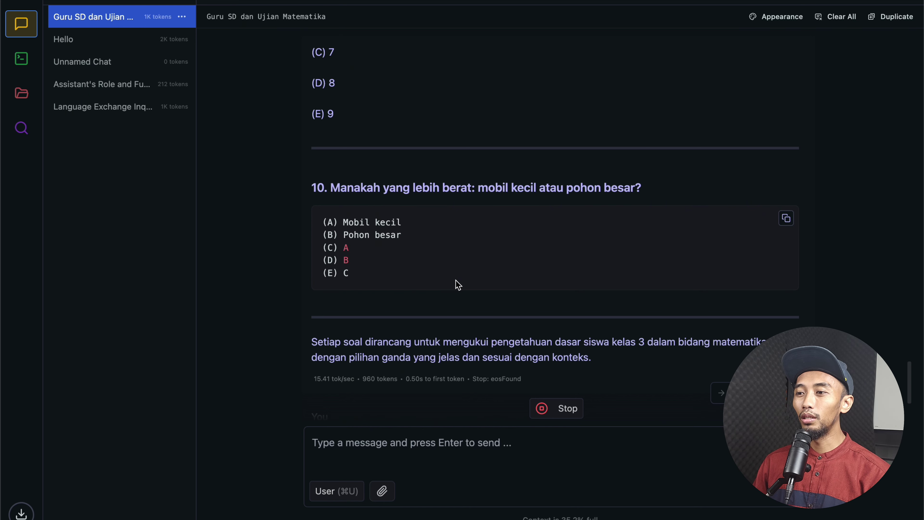
pyautogui.scroll(-4, 458, 283)
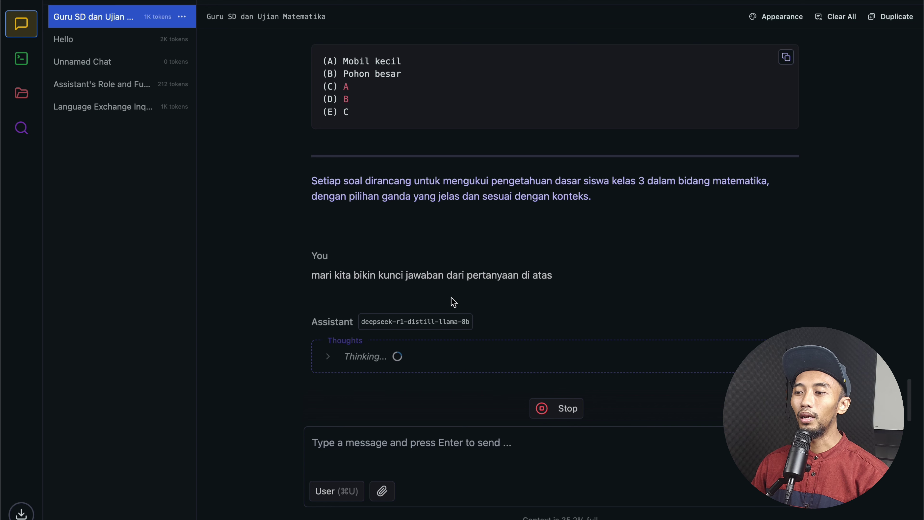
pyautogui.scroll(2, 516, 276)
pyautogui.scroll(2, 515, 275)
pyautogui.scroll(-3, 514, 273)
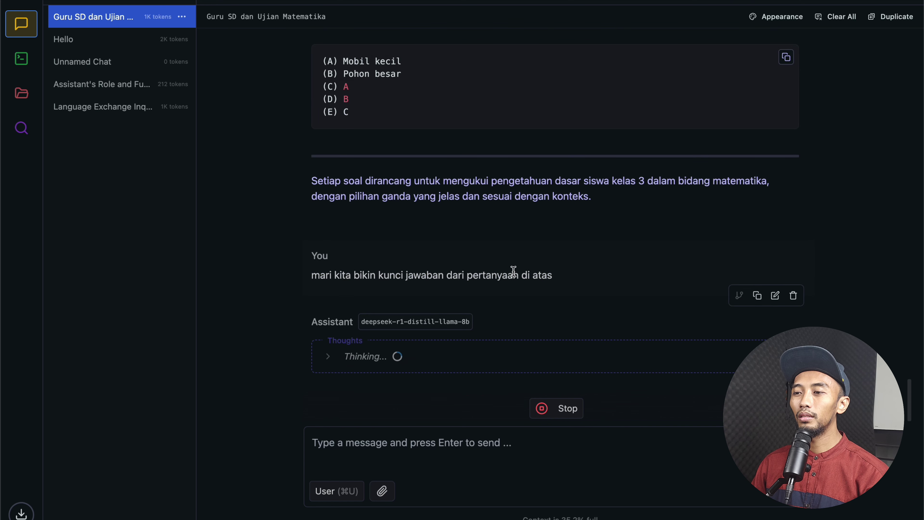
pyautogui.scroll(6, 513, 271)
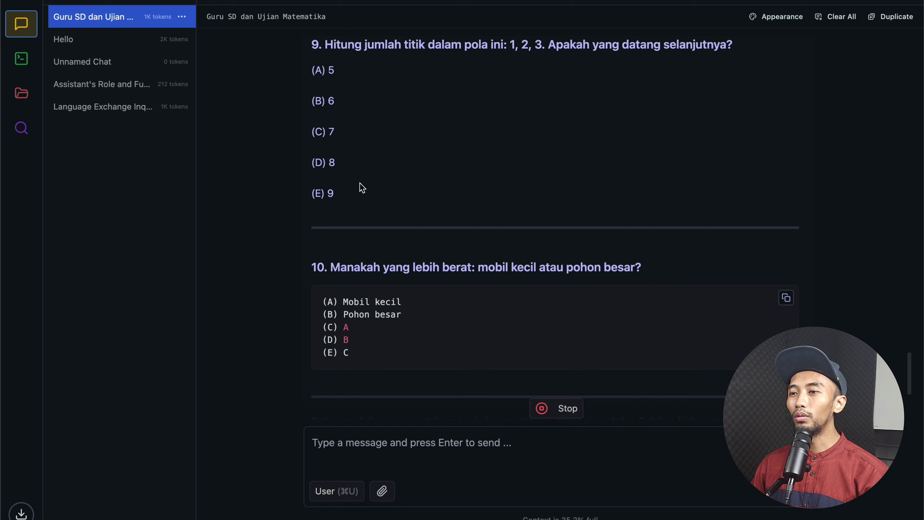
pyautogui.scroll(-6, 474, 276)
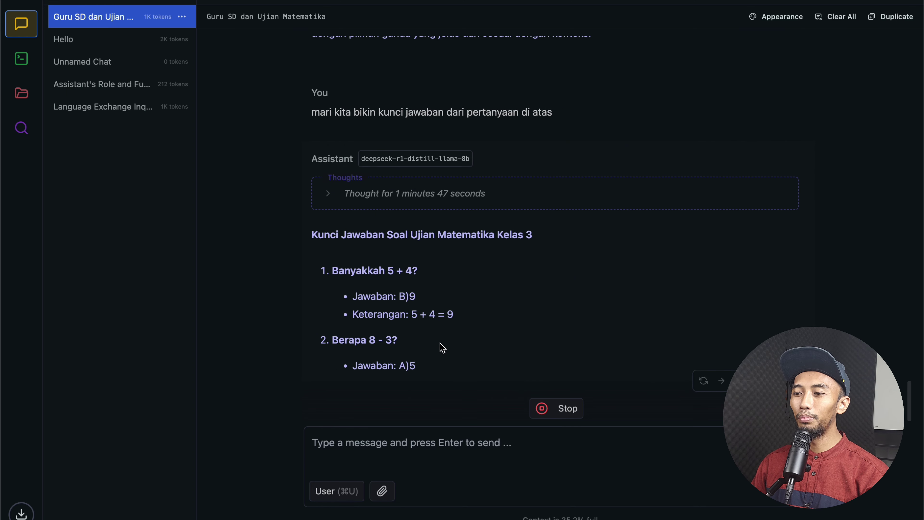
# - Compare the first entries of the generated answer key with the translated questions and their options
pyautogui.scroll(8, 487, 303)
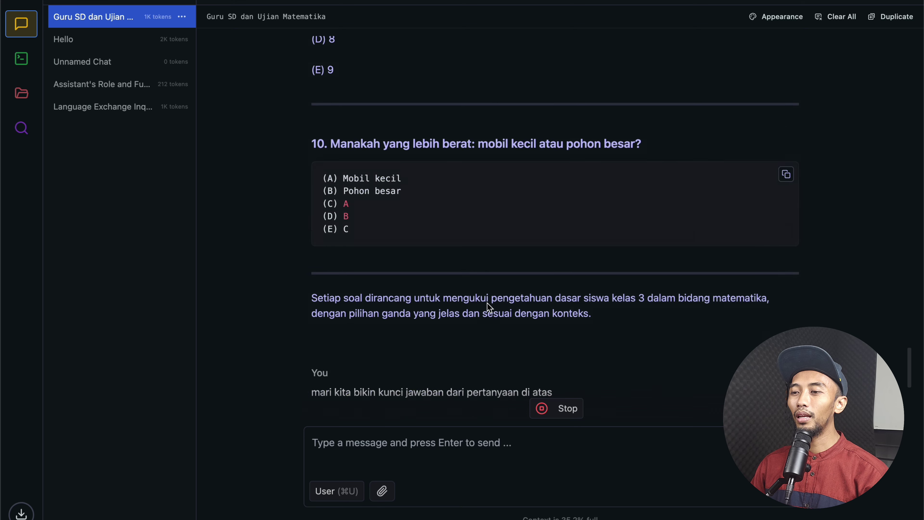
pyautogui.scroll(-8, 487, 302)
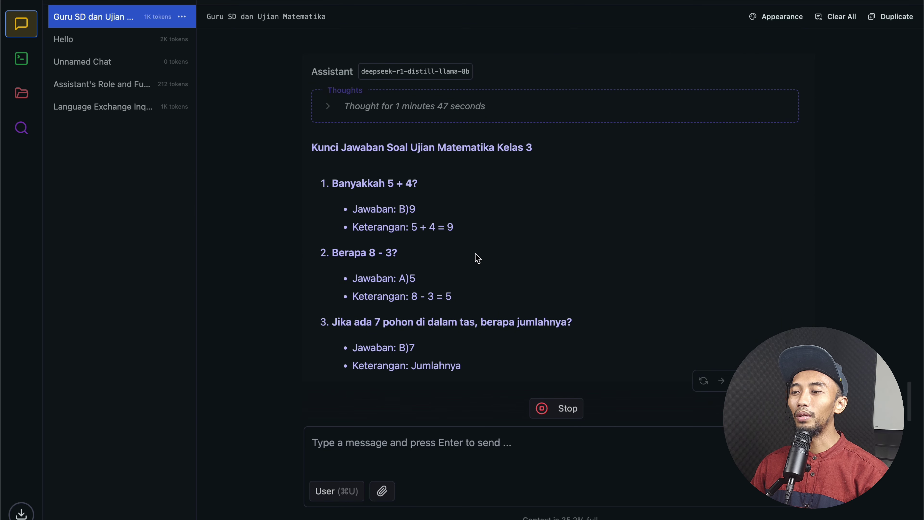
pyautogui.scroll(6, 502, 266)
pyautogui.scroll(15, 516, 269)
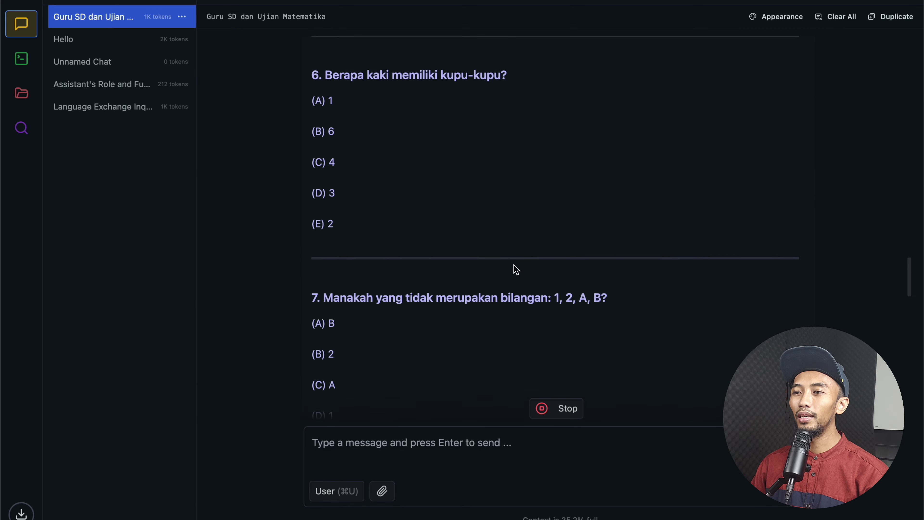
pyautogui.scroll(10, 516, 269)
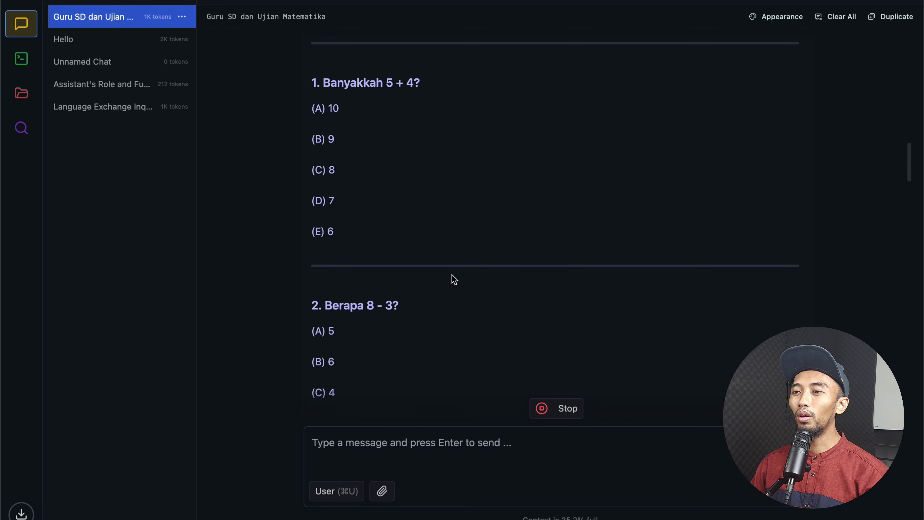
pyautogui.scroll(-20, 455, 280)
pyautogui.scroll(6, 454, 279)
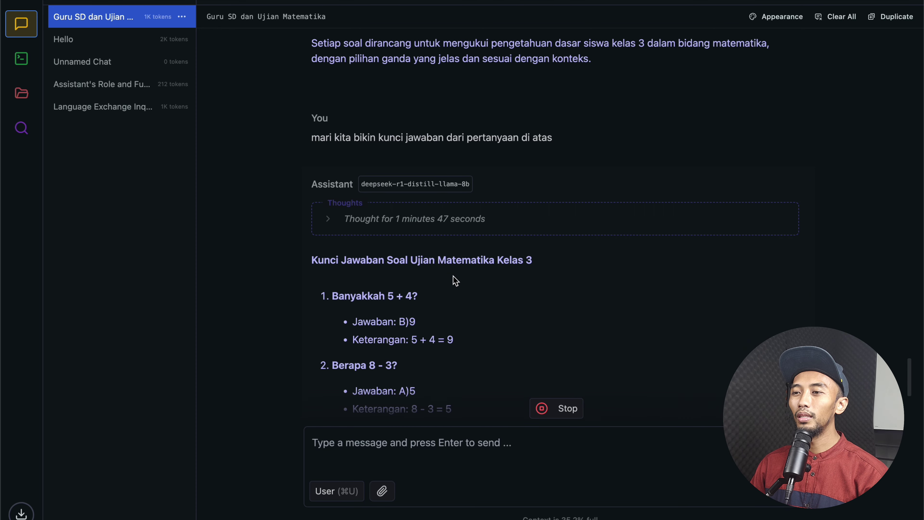
# - Check the key's answer to question 4, about the shape with four sides and four corners, against the question's original options
pyautogui.scroll(-6, 455, 280)
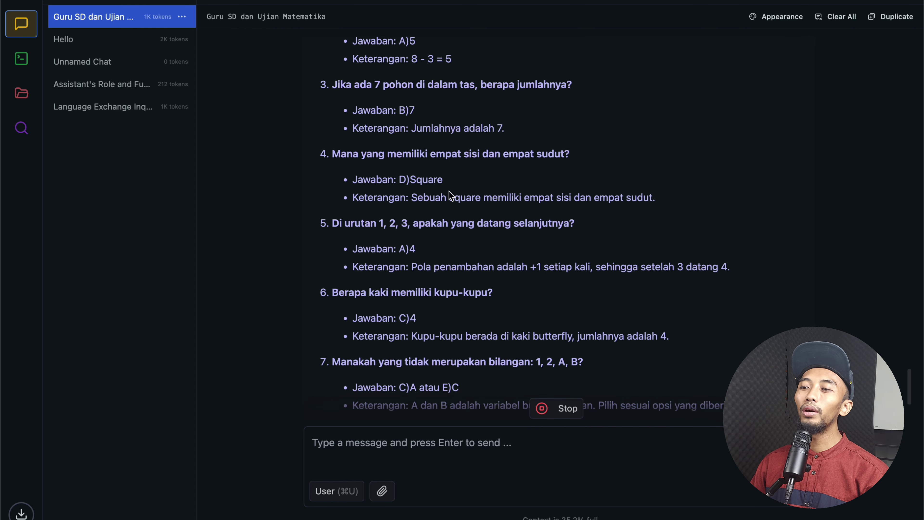
pyautogui.scroll(2, 449, 190)
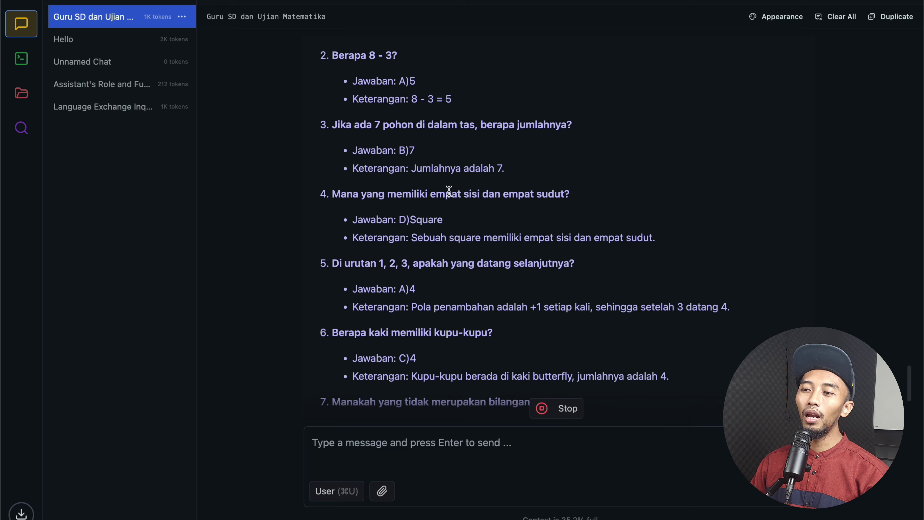
pyautogui.doubleClick(415, 222)
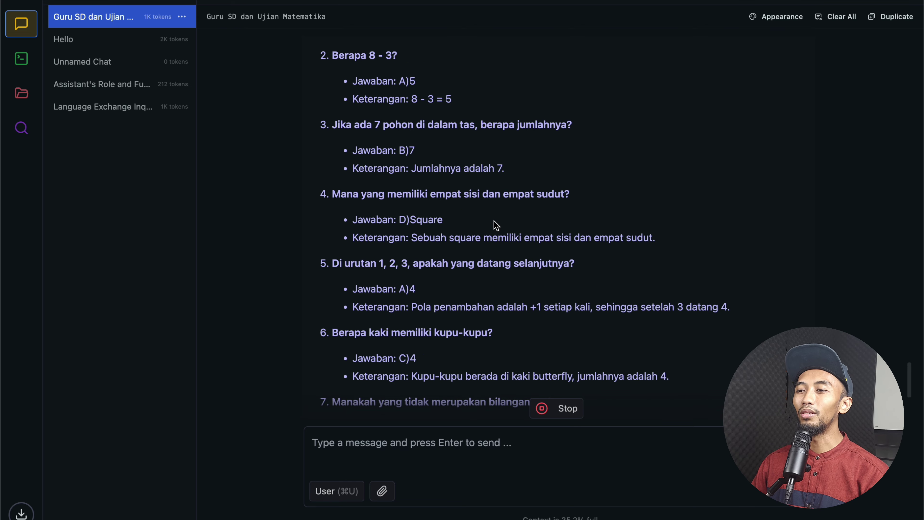
pyautogui.scroll(20, 497, 226)
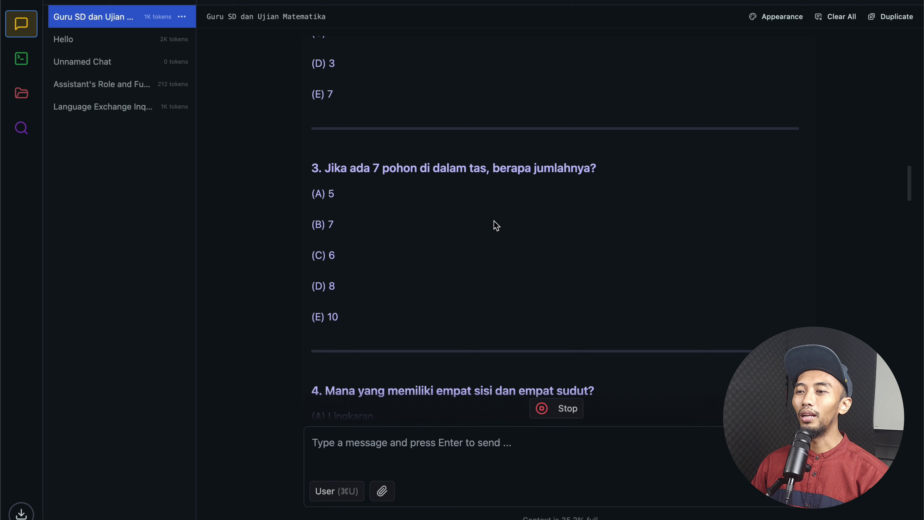
pyautogui.scroll(7, 496, 225)
pyautogui.scroll(-20, 496, 225)
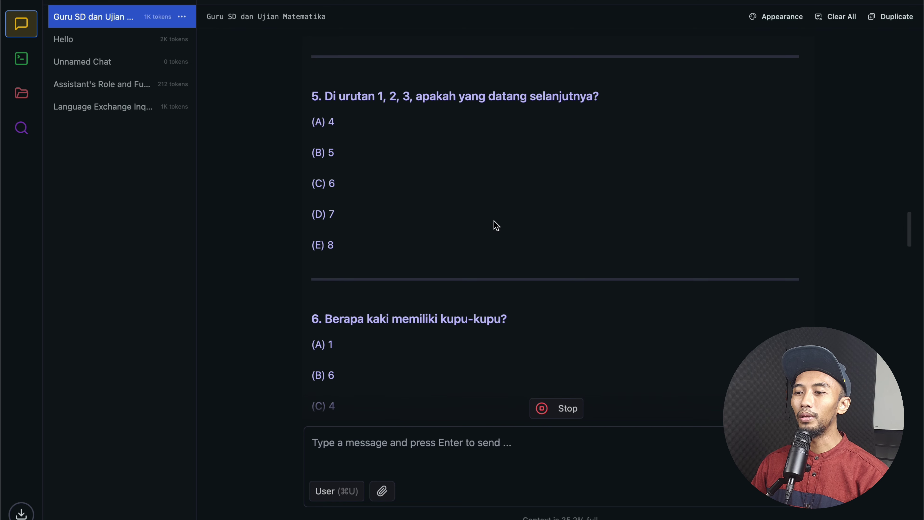
pyautogui.scroll(-3, 495, 223)
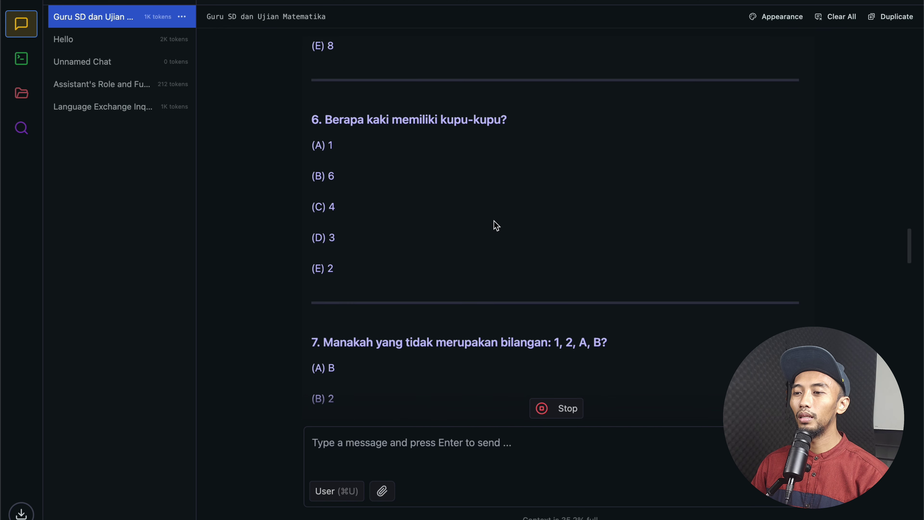
pyautogui.scroll(12, 496, 226)
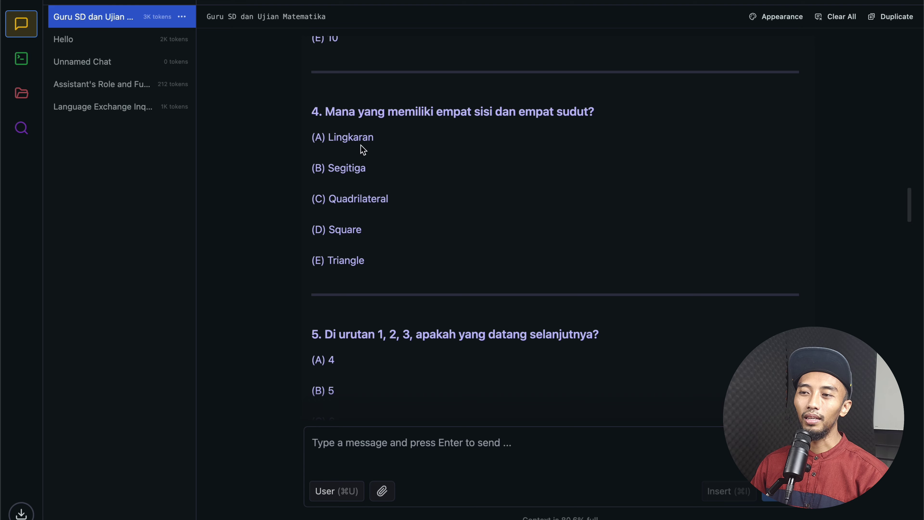
# - Read the answer key's entries and explanations through question 10, including the closing note on question 7
pyautogui.scroll(-20, 401, 240)
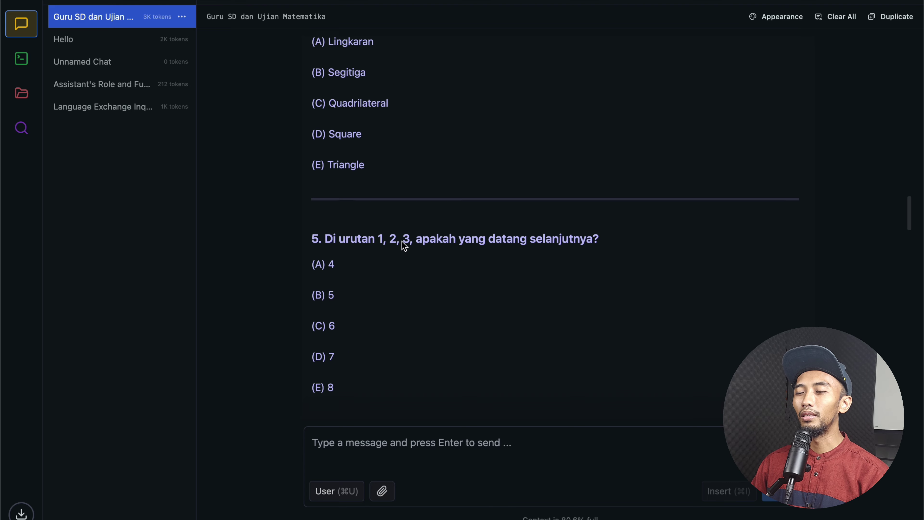
pyautogui.scroll(-20, 402, 246)
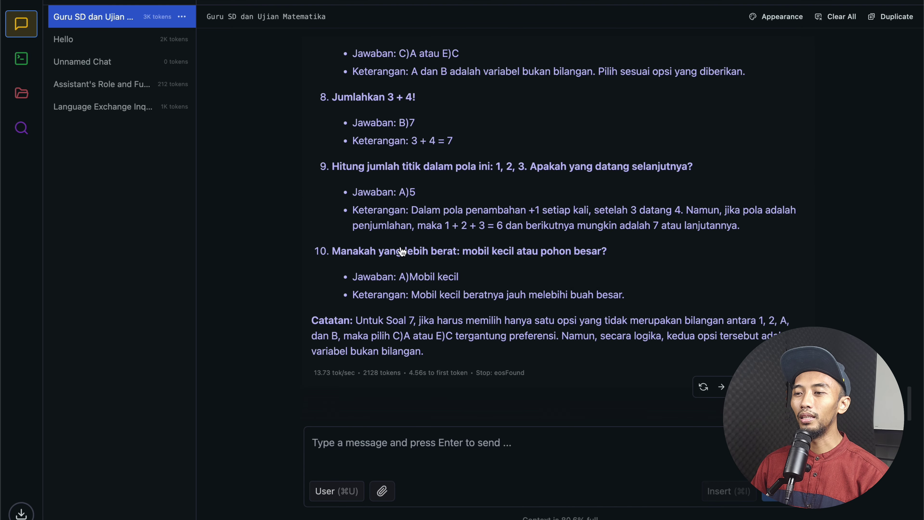
pyautogui.scroll(15, 401, 247)
pyautogui.scroll(-10, 403, 246)
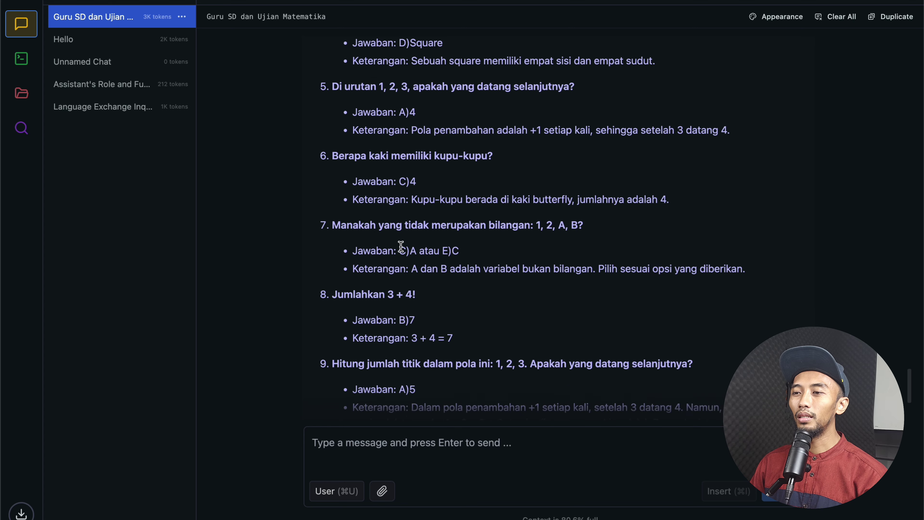
pyautogui.scroll(2, 404, 249)
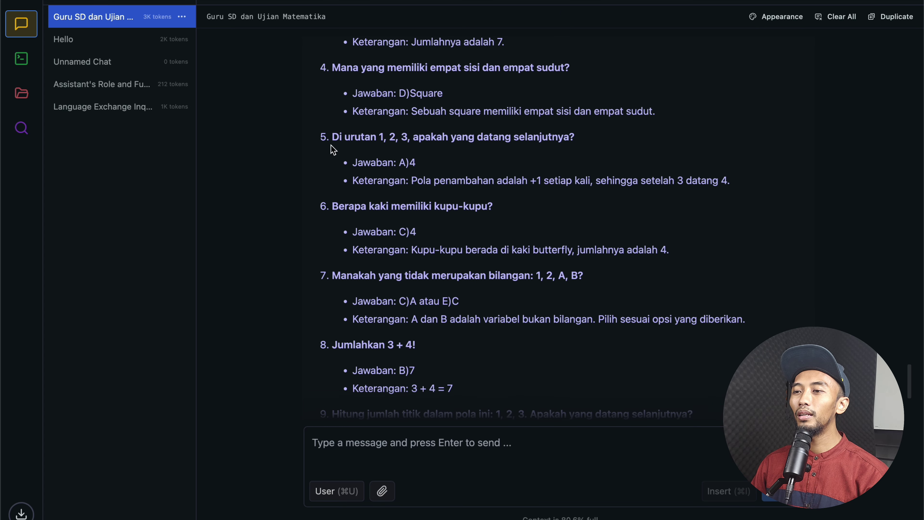
# - Highlight question 5 and its answer in the key, and compare them with the options of the original question
pyautogui.moveTo(333, 138); pyautogui.dragTo(598, 140)
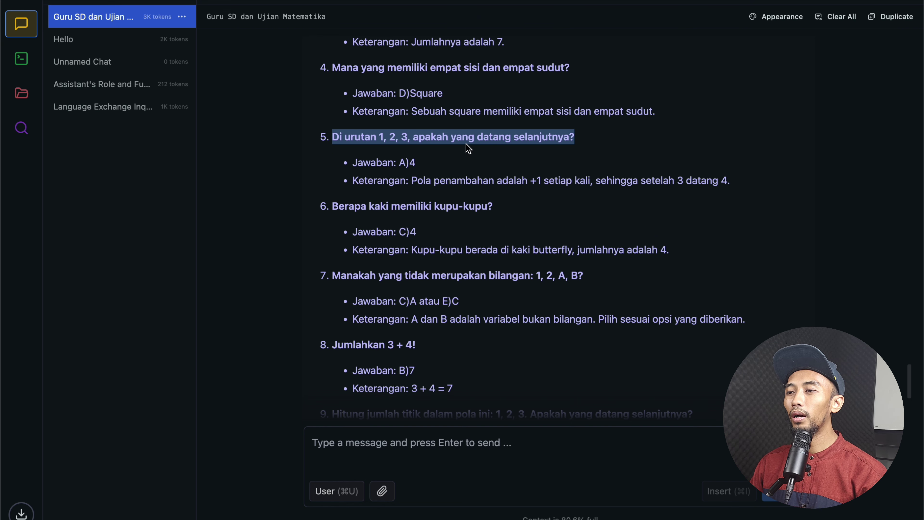
pyautogui.click(431, 168)
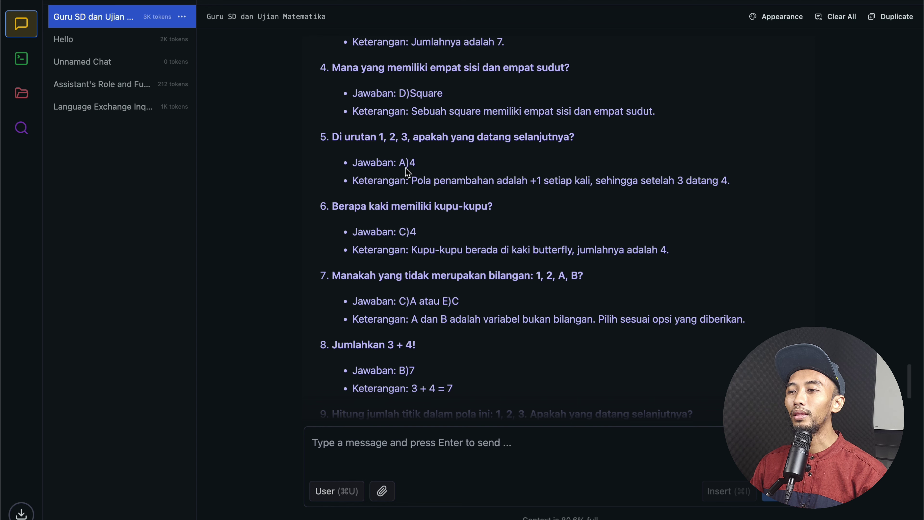
pyautogui.moveTo(401, 166); pyautogui.dragTo(418, 168)
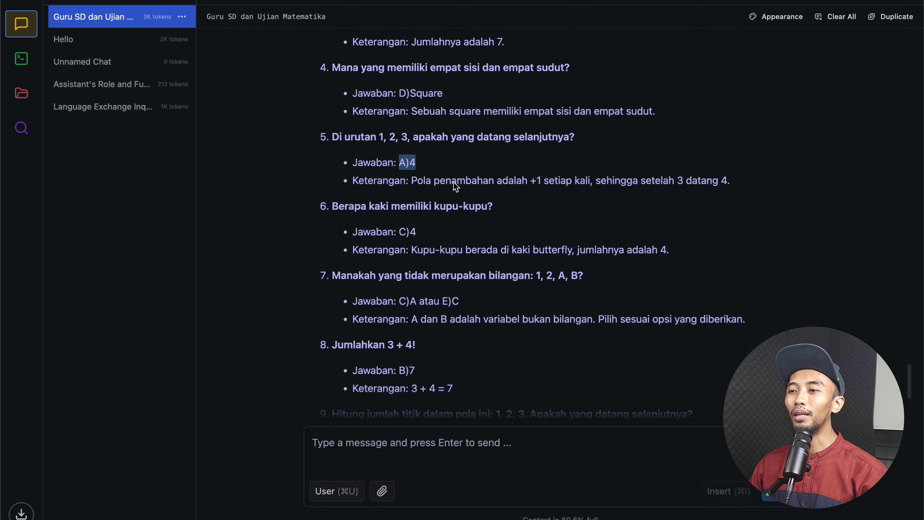
pyautogui.scroll(8, 456, 187)
pyautogui.scroll(10, 455, 187)
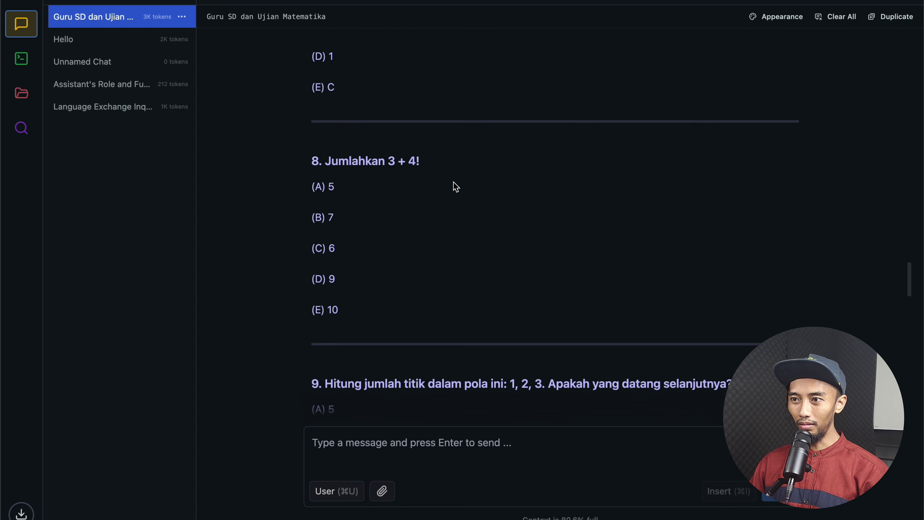
pyautogui.scroll(10, 450, 188)
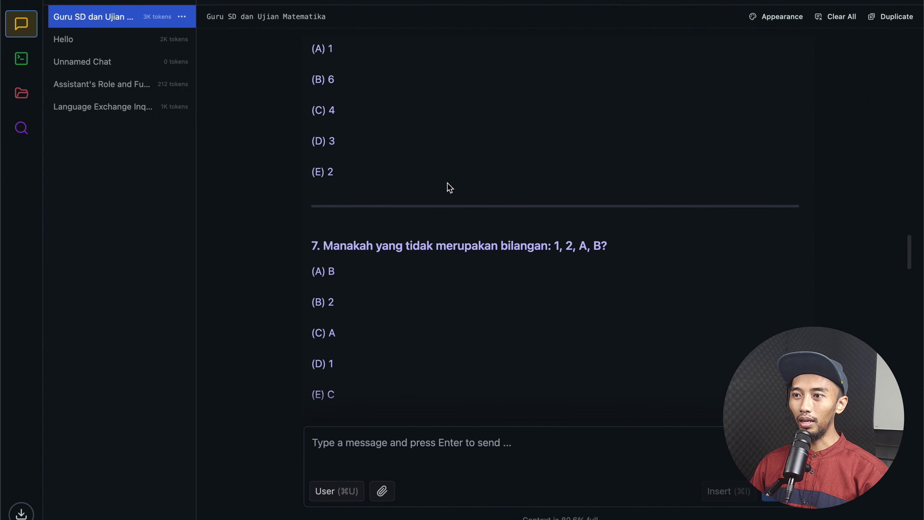
pyautogui.scroll(8, 450, 187)
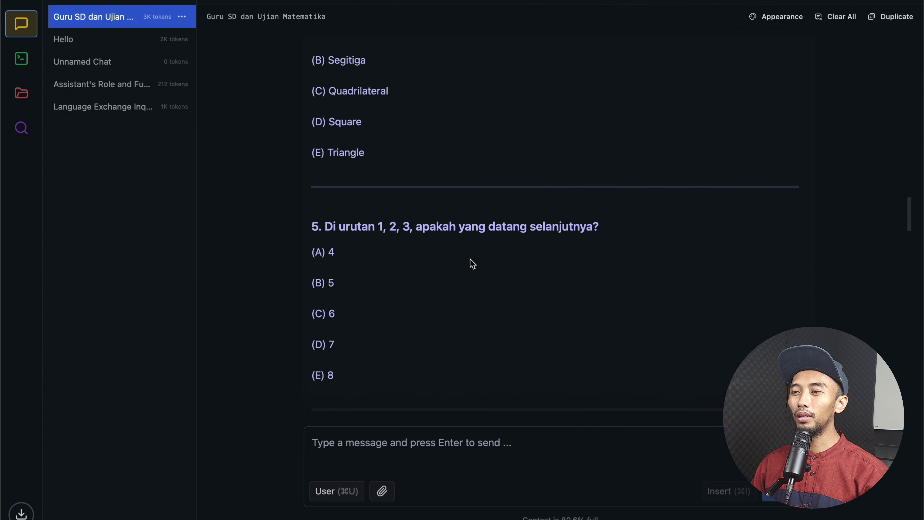
# - Review the original questions 3 through 10 and their answer options for comparison with the answer key
pyautogui.scroll(-5, 471, 275)
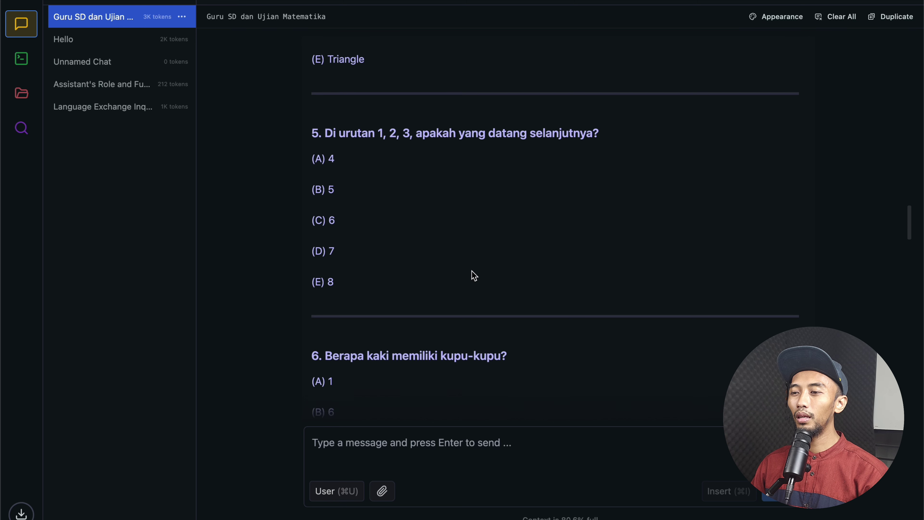
pyautogui.scroll(10, 474, 275)
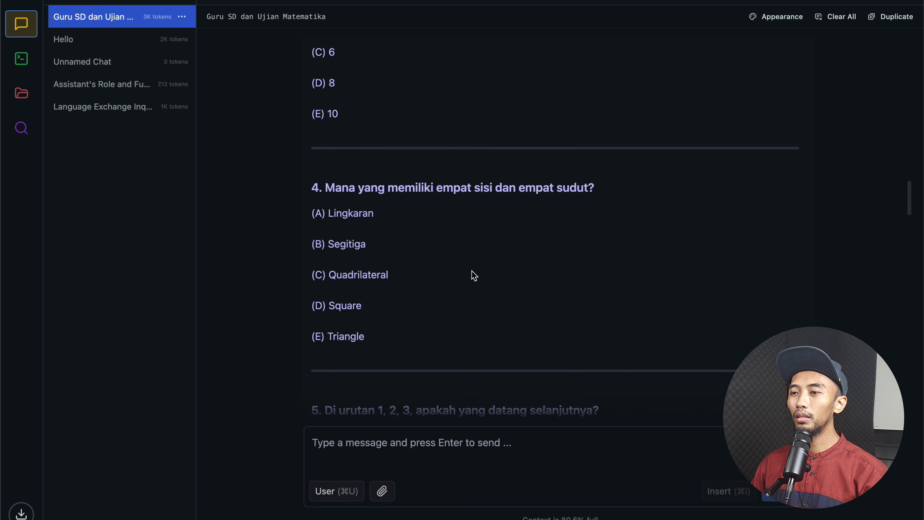
pyautogui.scroll(-8, 474, 276)
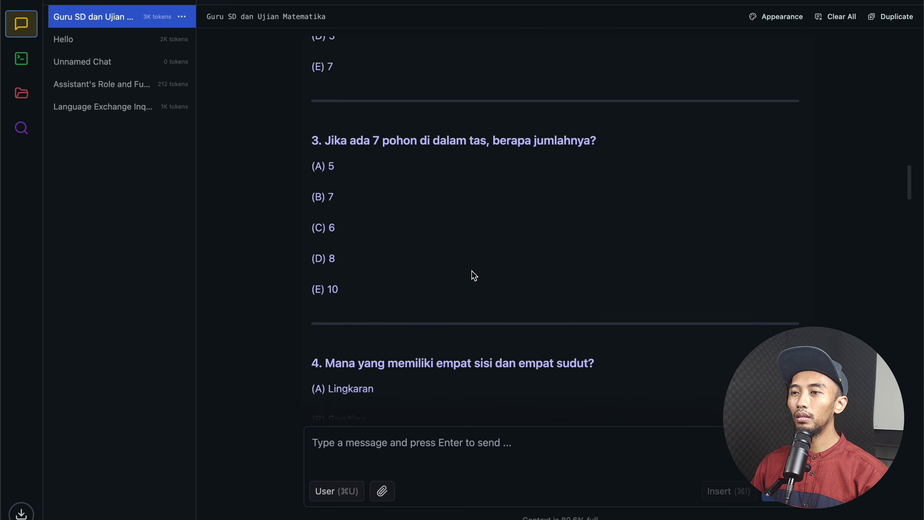
pyautogui.scroll(-8, 474, 275)
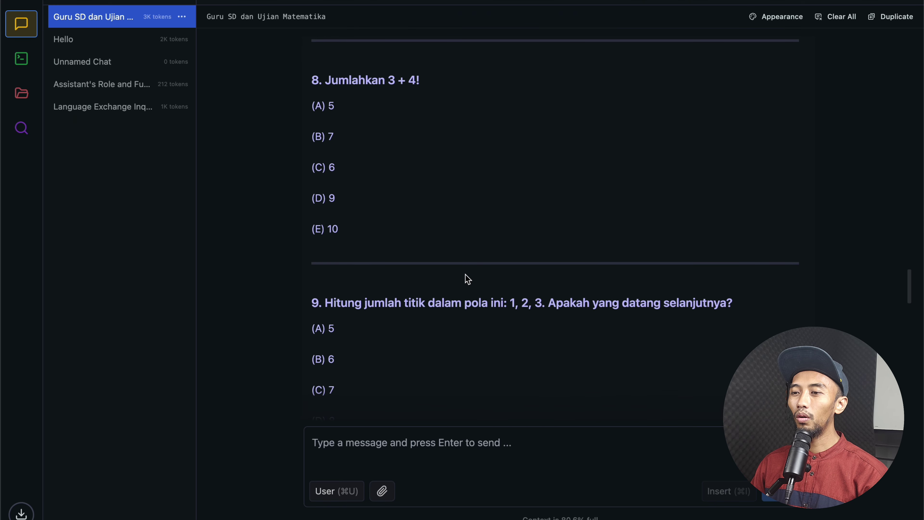
pyautogui.scroll(-10, 454, 335)
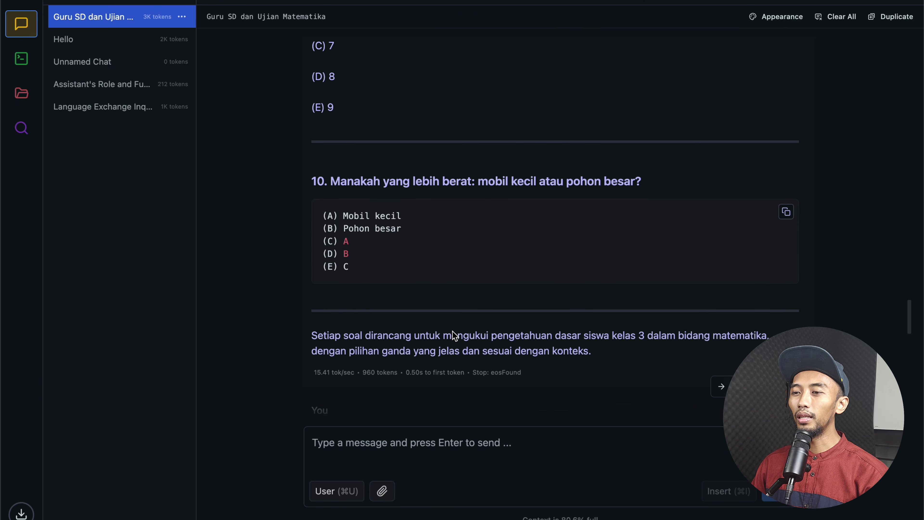
pyautogui.scroll(1, 452, 330)
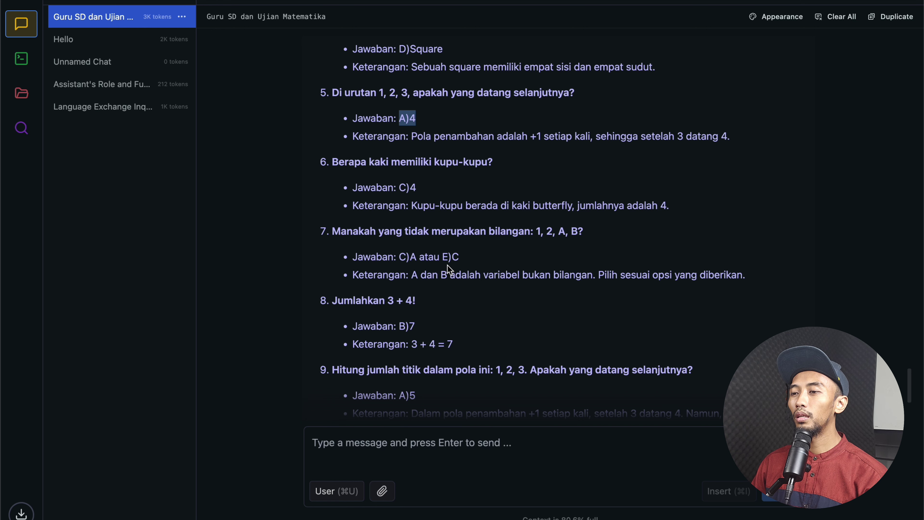
# - Check original question 7, about which item is not a number, highlighting its options A, C and E in turn
pyautogui.scroll(15, 469, 268)
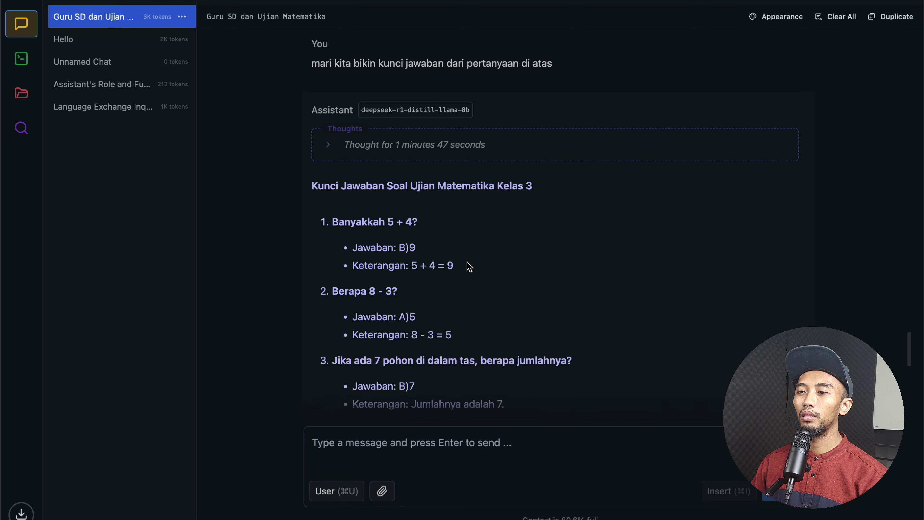
pyautogui.scroll(10, 470, 268)
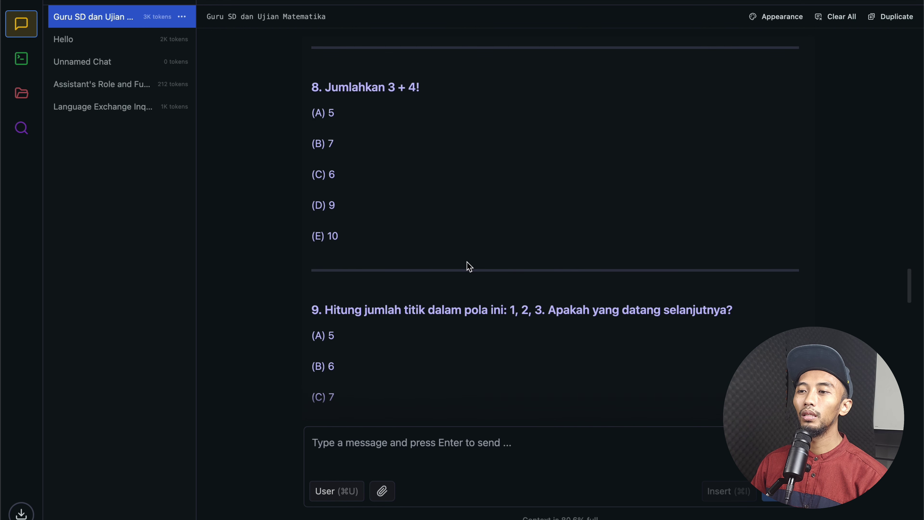
pyautogui.scroll(10, 469, 267)
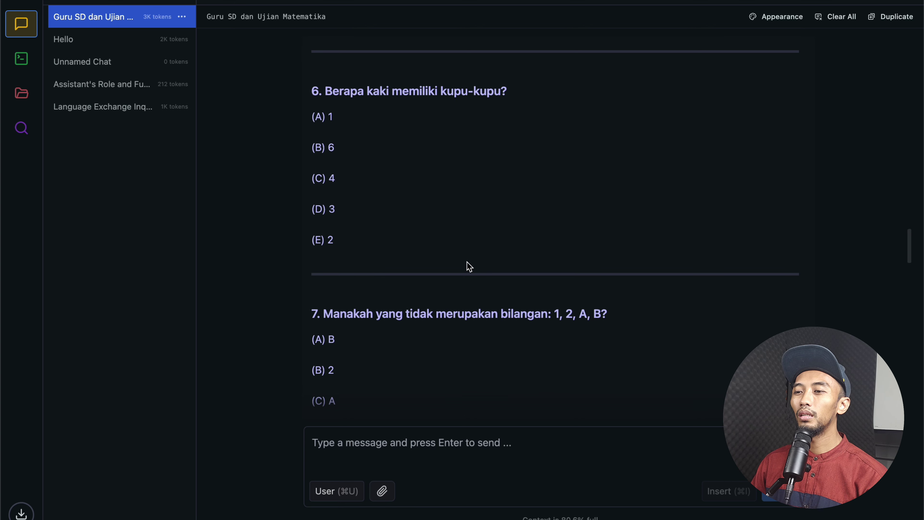
pyautogui.scroll(-4, 469, 267)
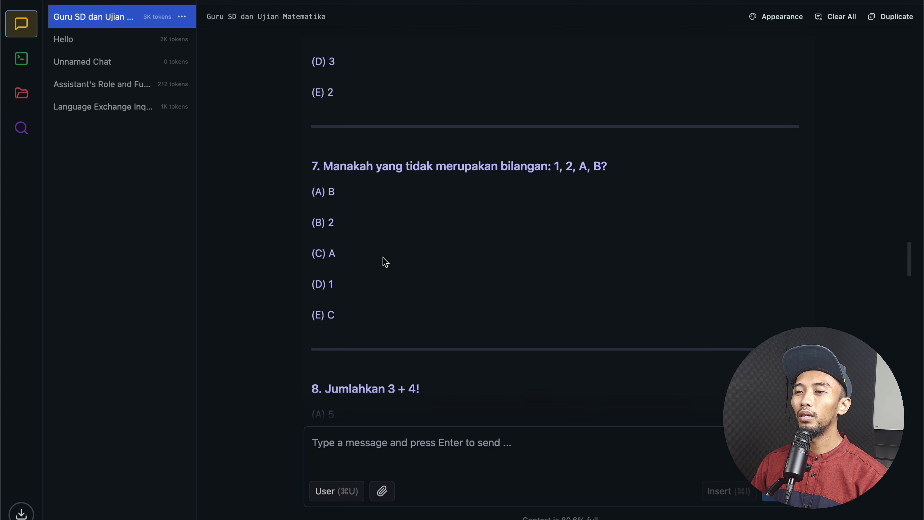
pyautogui.moveTo(316, 199); pyautogui.dragTo(342, 202)
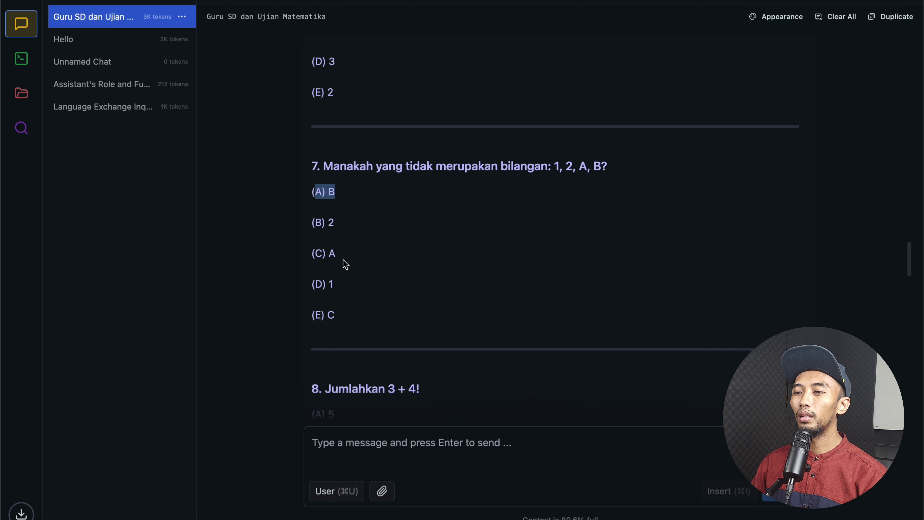
pyautogui.moveTo(311, 322); pyautogui.dragTo(339, 322)
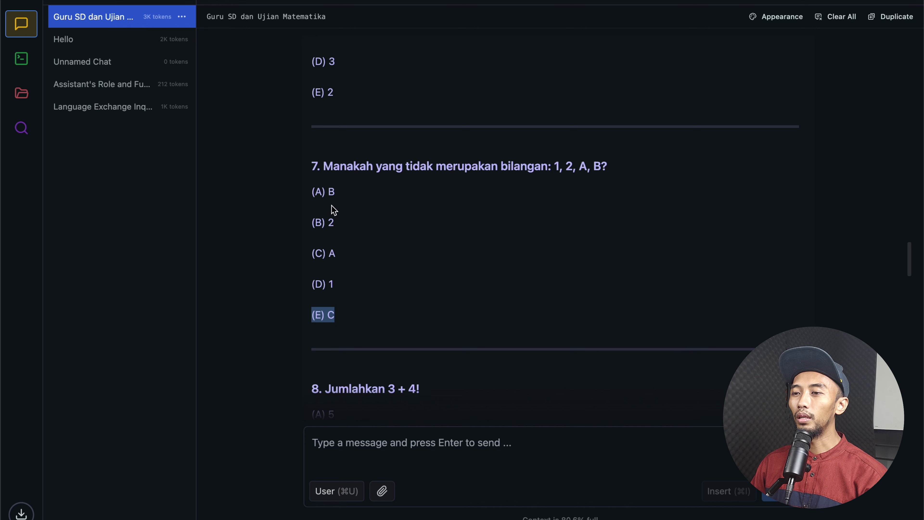
pyautogui.moveTo(315, 197); pyautogui.dragTo(334, 198)
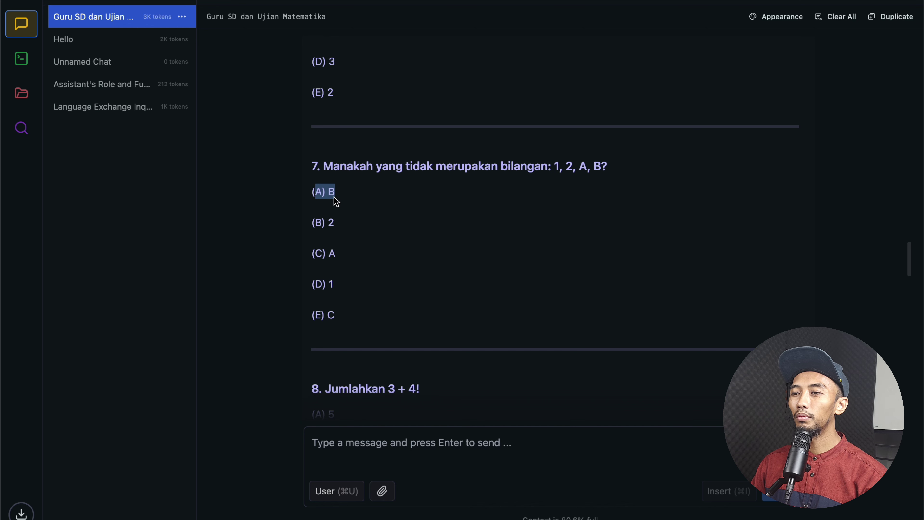
pyautogui.moveTo(315, 254); pyautogui.dragTo(339, 255)
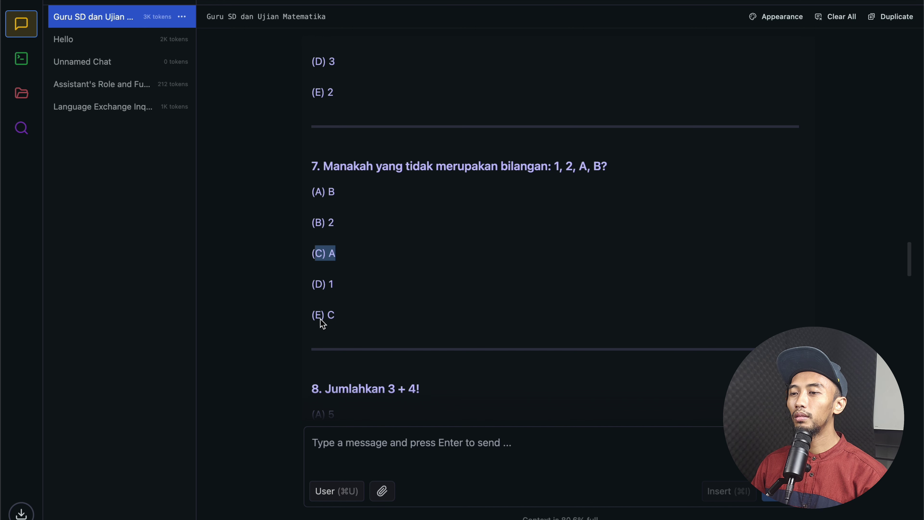
pyautogui.moveTo(322, 323); pyautogui.dragTo(334, 321)
# - Read the answer key's entries for questions 7 to 9 and highlight the explanation given for question 9
pyautogui.scroll(-10, 404, 317)
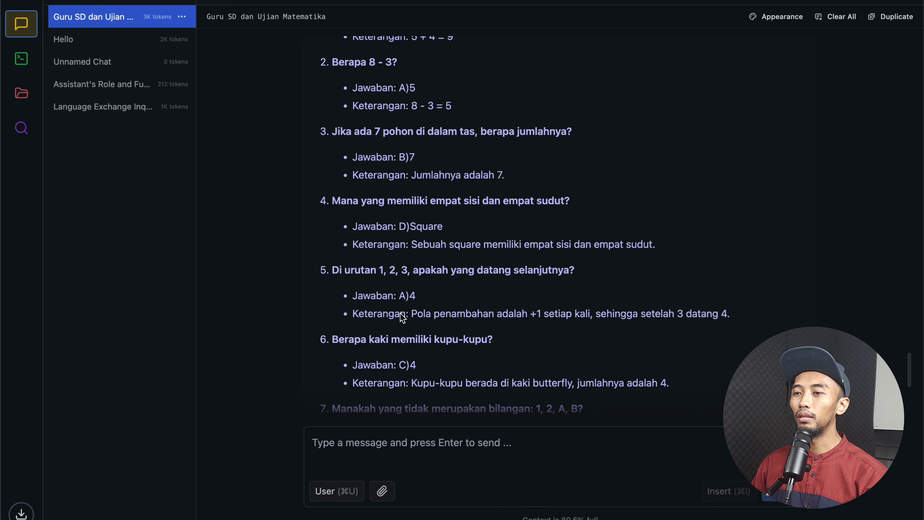
pyautogui.scroll(-10, 400, 314)
pyautogui.scroll(5, 458, 296)
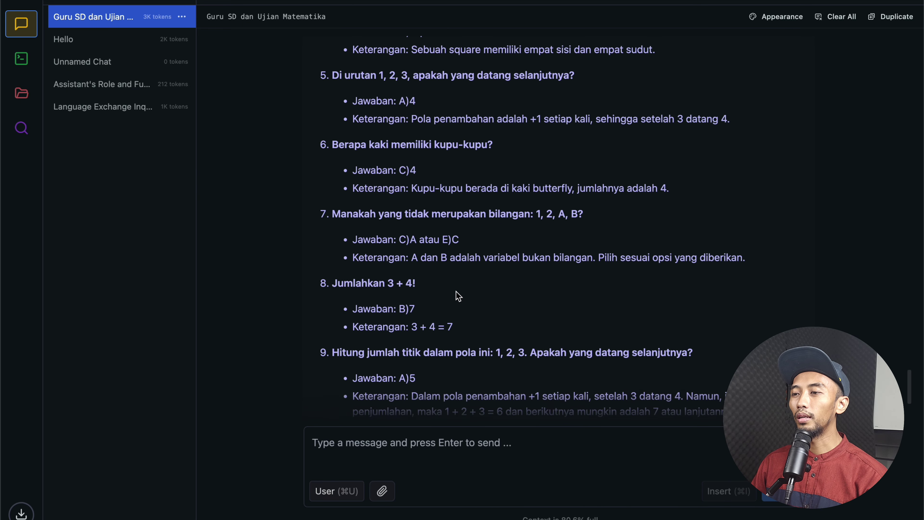
pyautogui.scroll(-1, 435, 291)
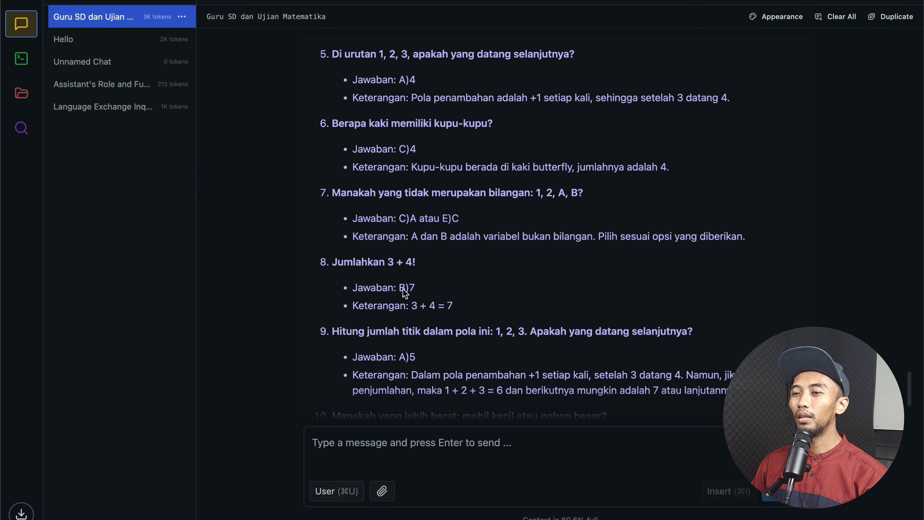
pyautogui.scroll(-5, 459, 311)
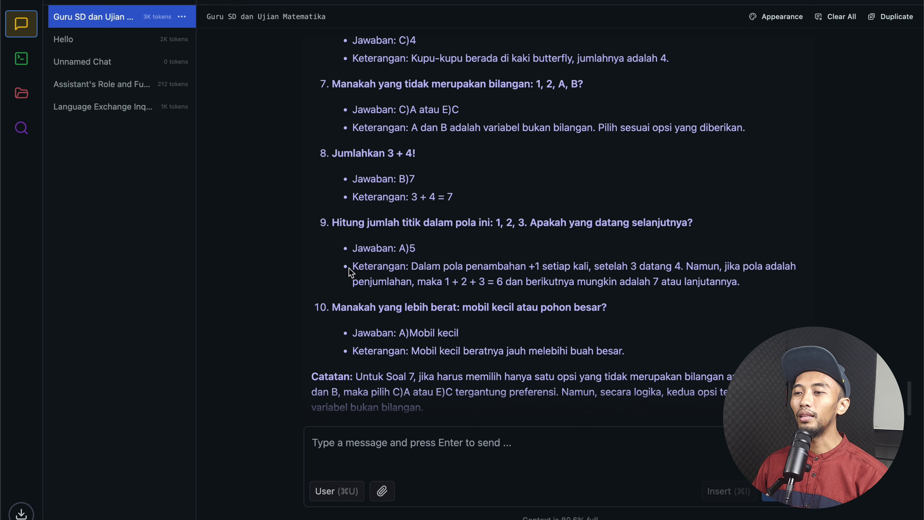
pyautogui.moveTo(352, 267); pyautogui.dragTo(744, 284)
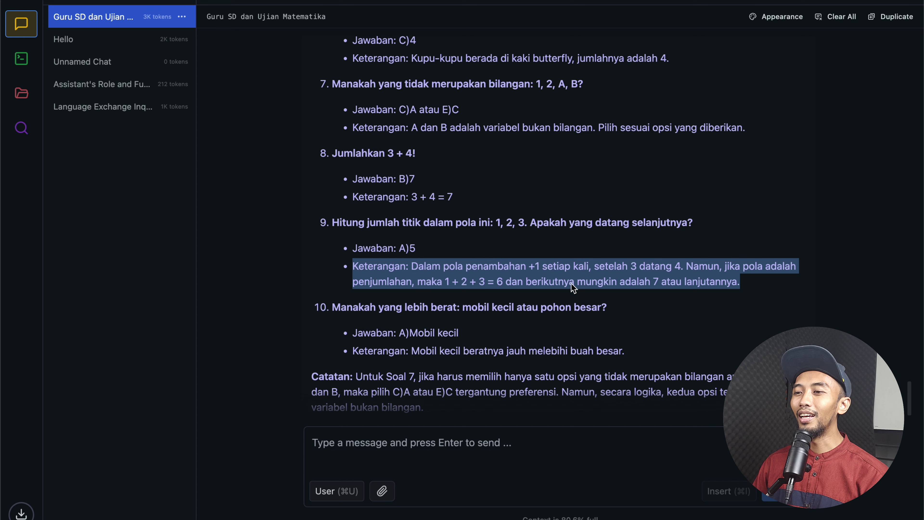
pyautogui.click(434, 249)
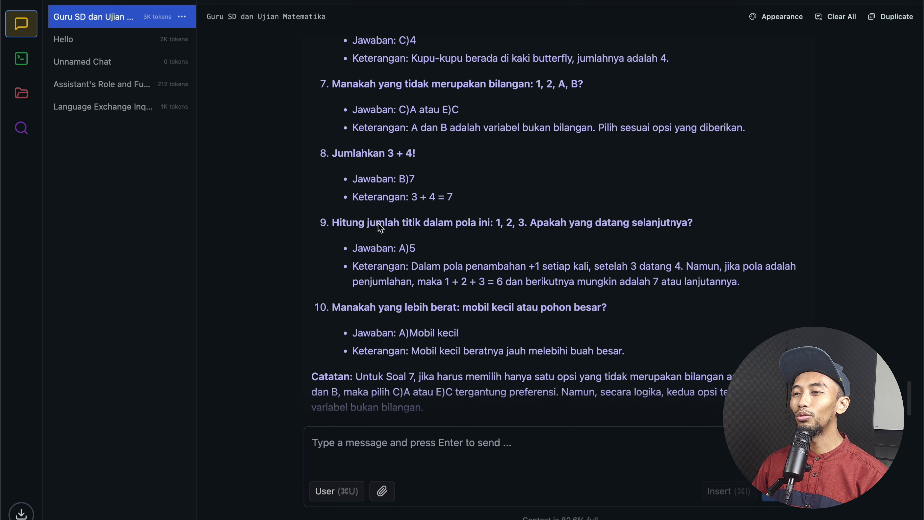
# - Look through the raw text of the answer key message, including its reasoning, and discard the edit of that message
pyautogui.scroll(15, 378, 223)
pyautogui.scroll(-5, 472, 297)
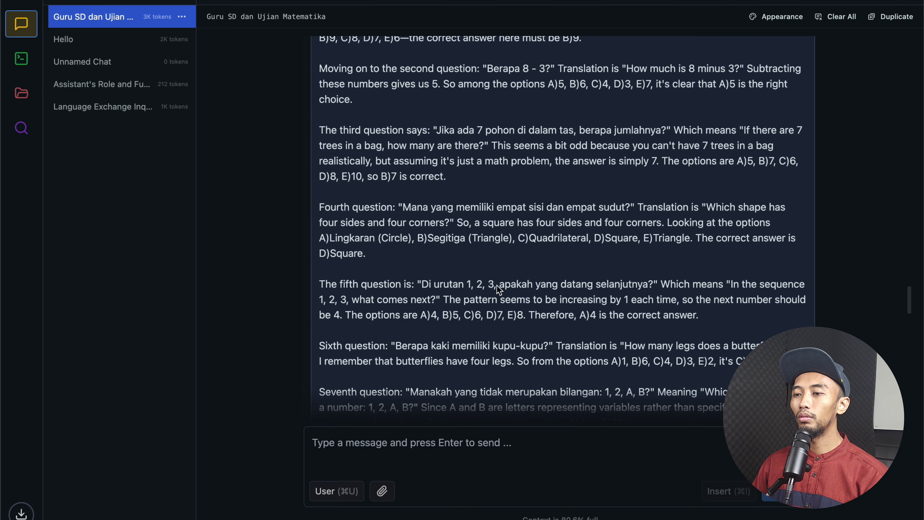
pyautogui.scroll(10, 499, 289)
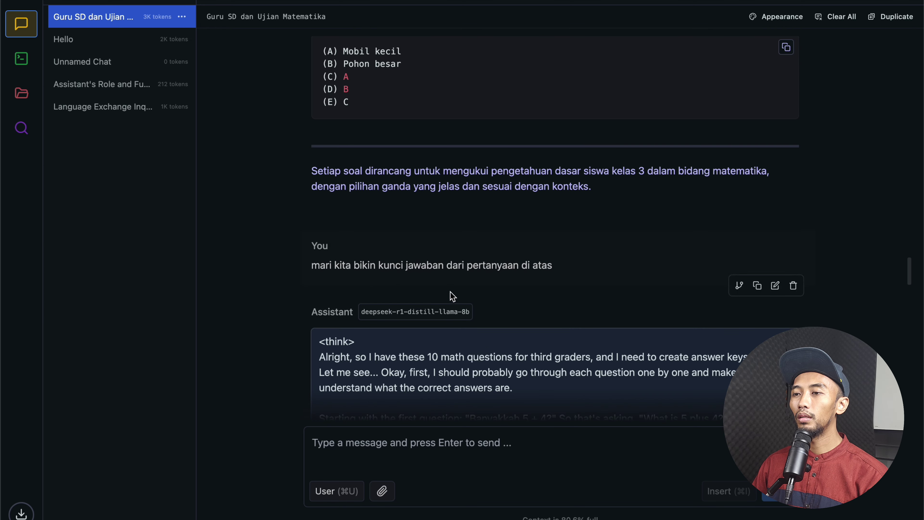
pyautogui.scroll(9, 456, 296)
pyautogui.scroll(-20, 461, 297)
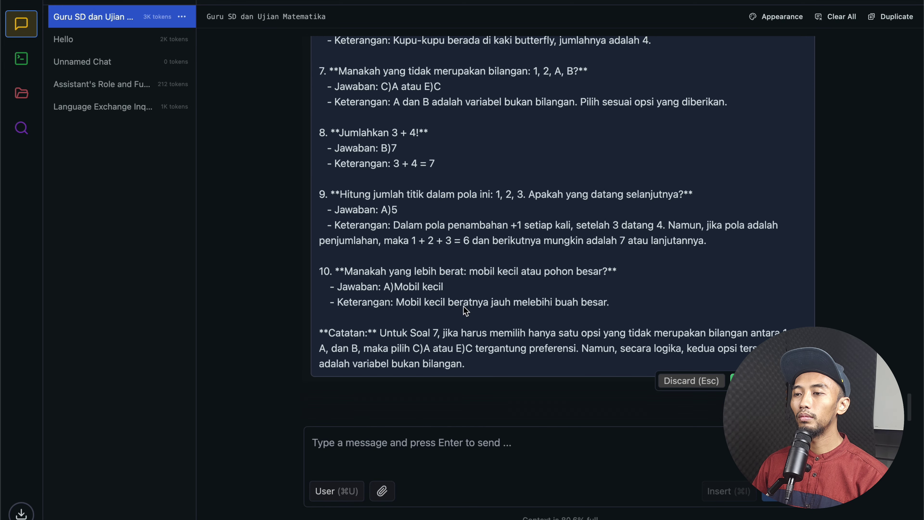
pyautogui.click(692, 383)
pyautogui.scroll(1, 506, 362)
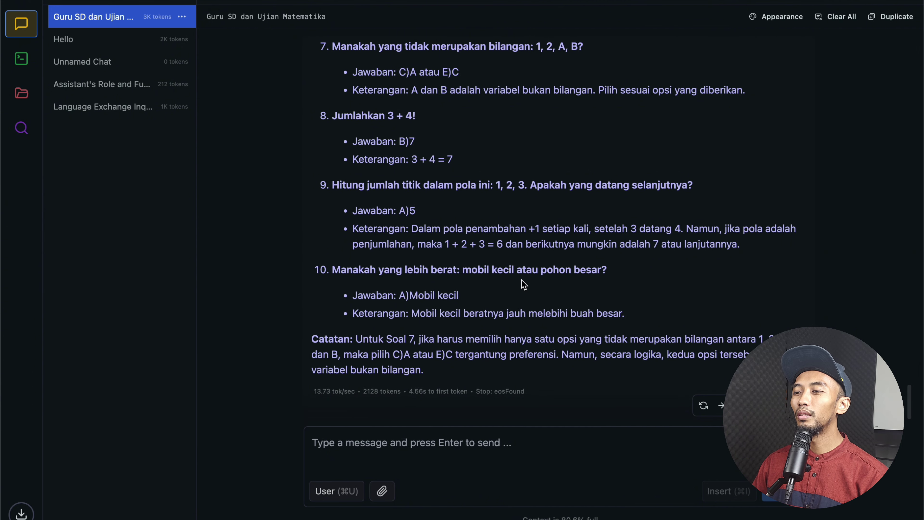
# - Highlight "pohon besar" in the key's question 10 and "buah besar" in its explanation to compare the wording
pyautogui.scroll(-2, 458, 250)
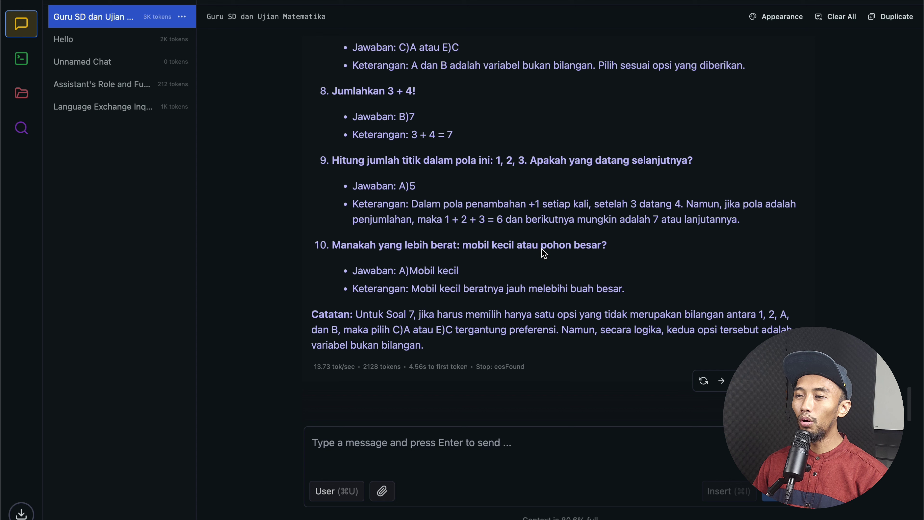
pyautogui.moveTo(542, 252); pyautogui.dragTo(598, 251)
pyautogui.moveTo(571, 291); pyautogui.dragTo(617, 297)
pyautogui.click(521, 302)
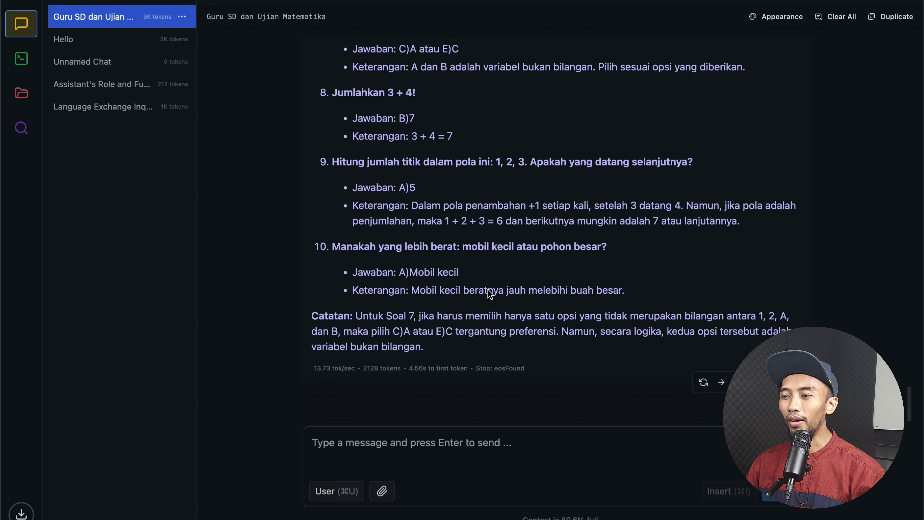
# - Compare the original question 10 and its options with the answer key, and look over the key's earlier entries again
pyautogui.scroll(15, 488, 289)
pyautogui.scroll(-15, 488, 289)
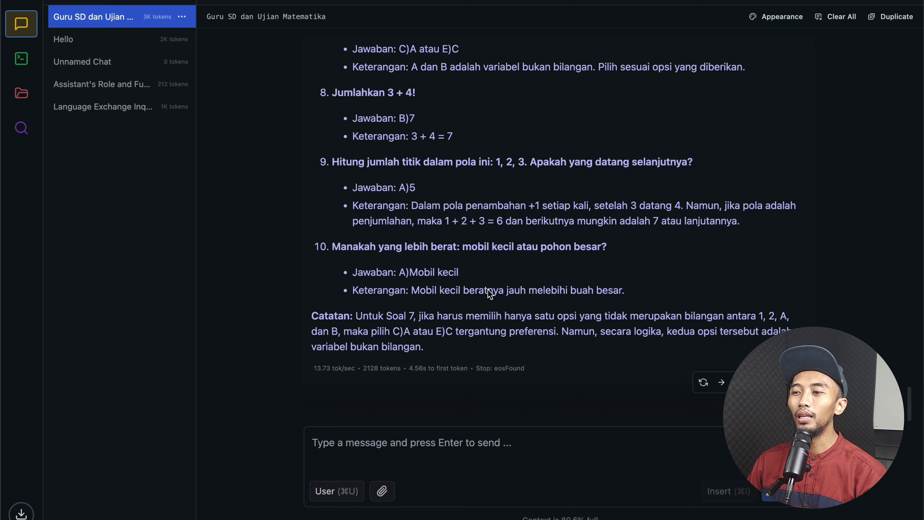
pyautogui.scroll(15, 487, 290)
pyautogui.scroll(15, 490, 293)
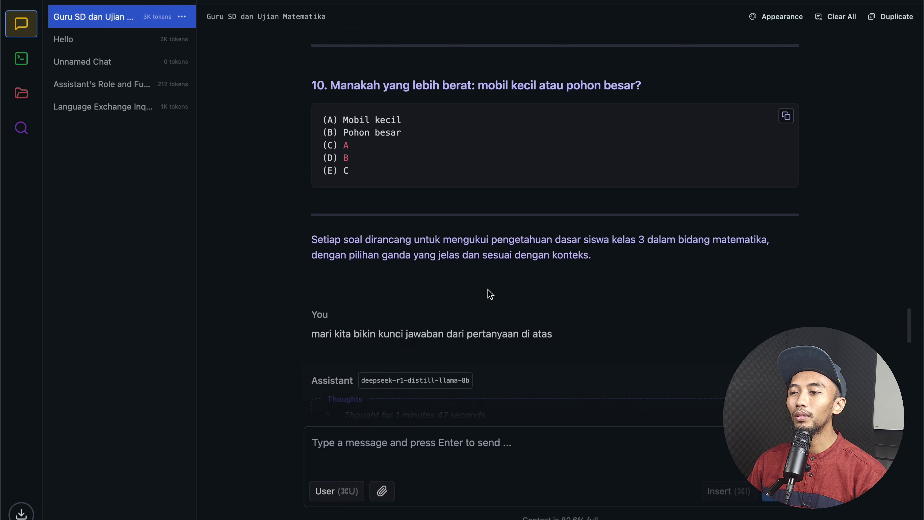
pyautogui.scroll(-5, 490, 294)
pyautogui.scroll(-15, 489, 294)
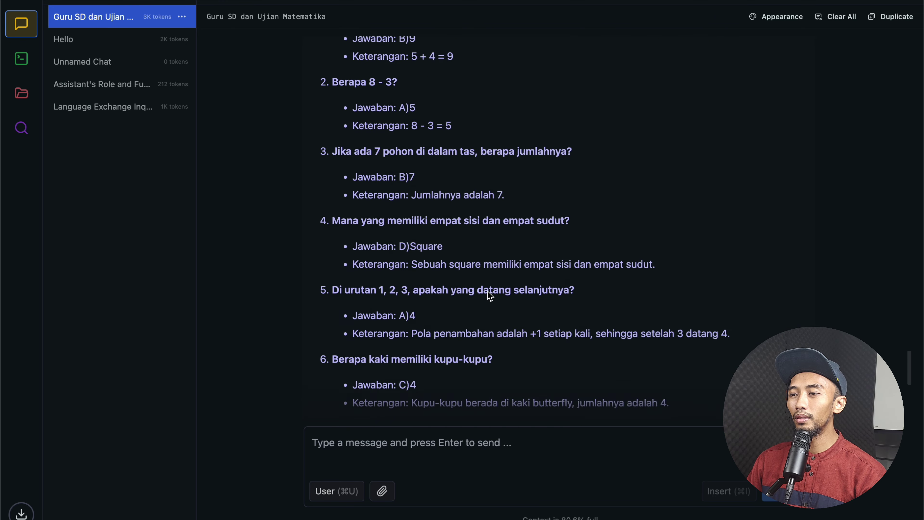